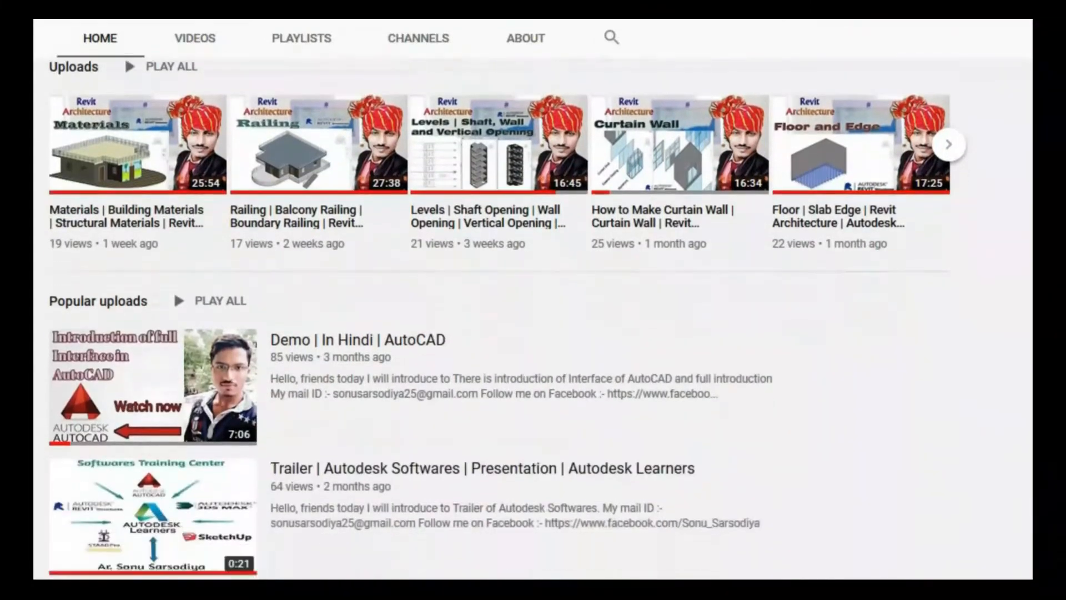
# Step: Browse the Autodesk Learners channel page, subscribe to the channel and set its notifications to All
pyautogui.scroll(-5, 508, 318)
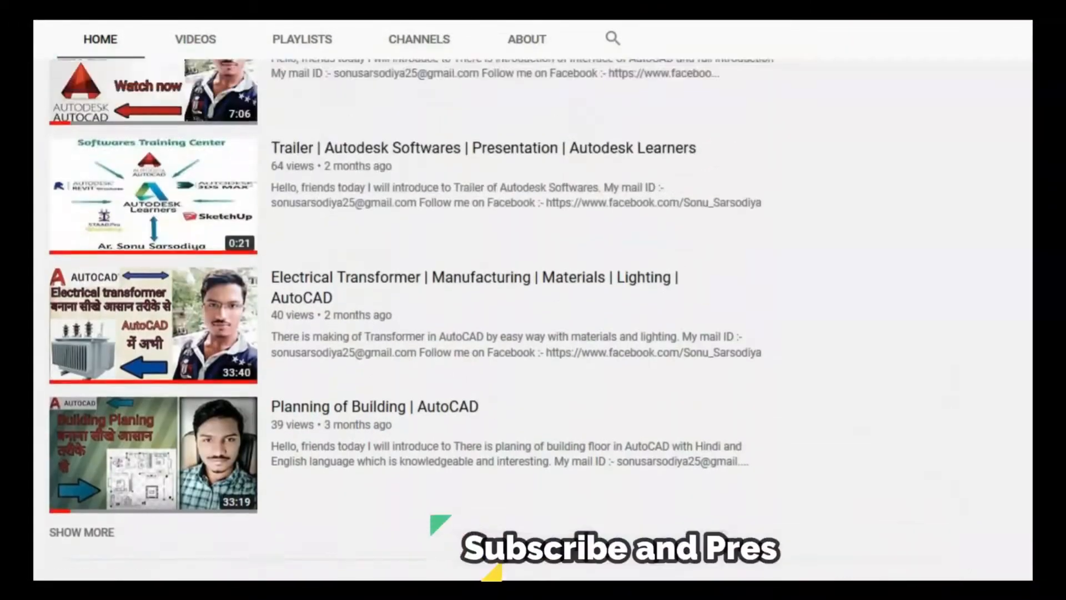
pyautogui.scroll(8, 508, 318)
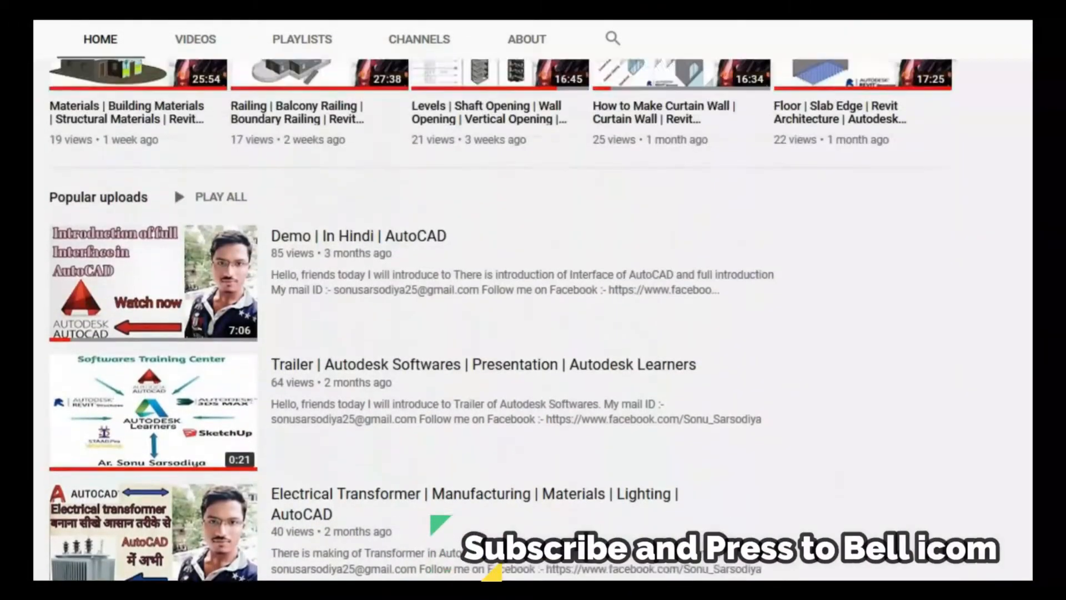
pyautogui.scroll(5, 508, 318)
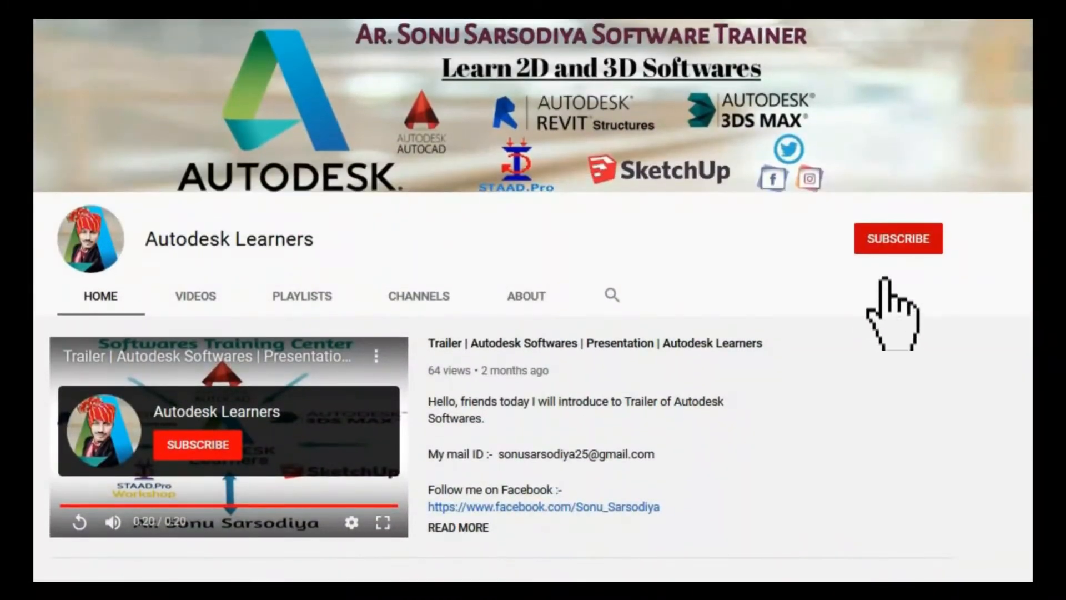
pyautogui.click(883, 246)
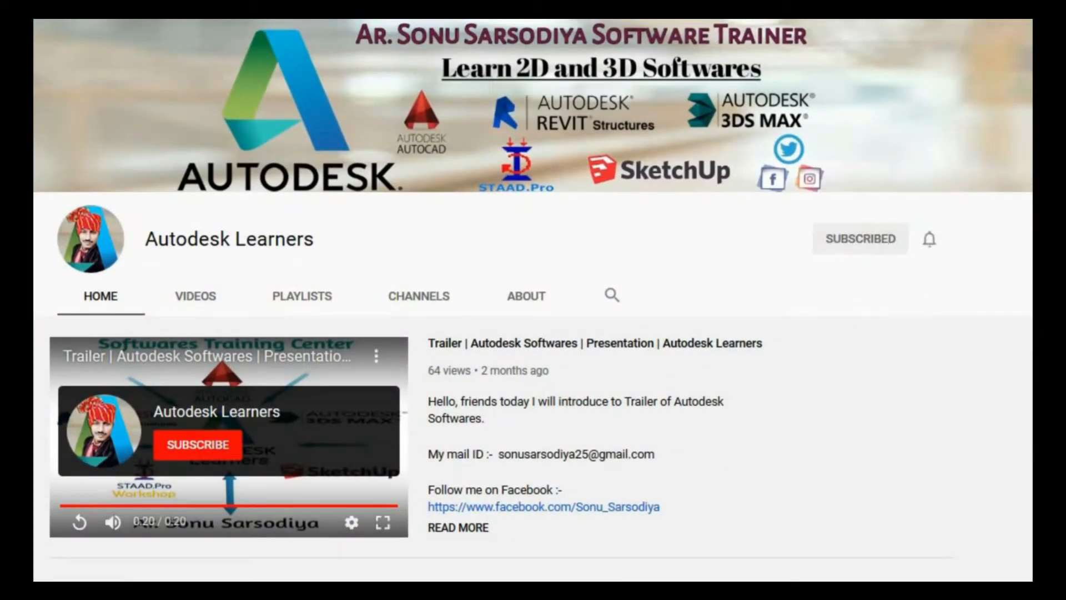
pyautogui.click(929, 239)
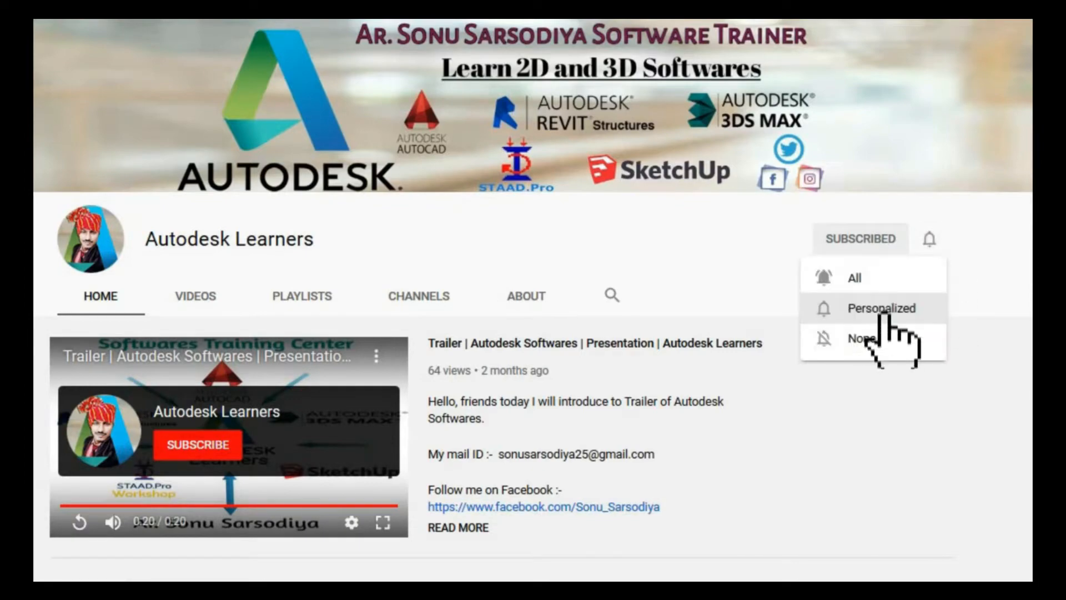
pyautogui.click(880, 279)
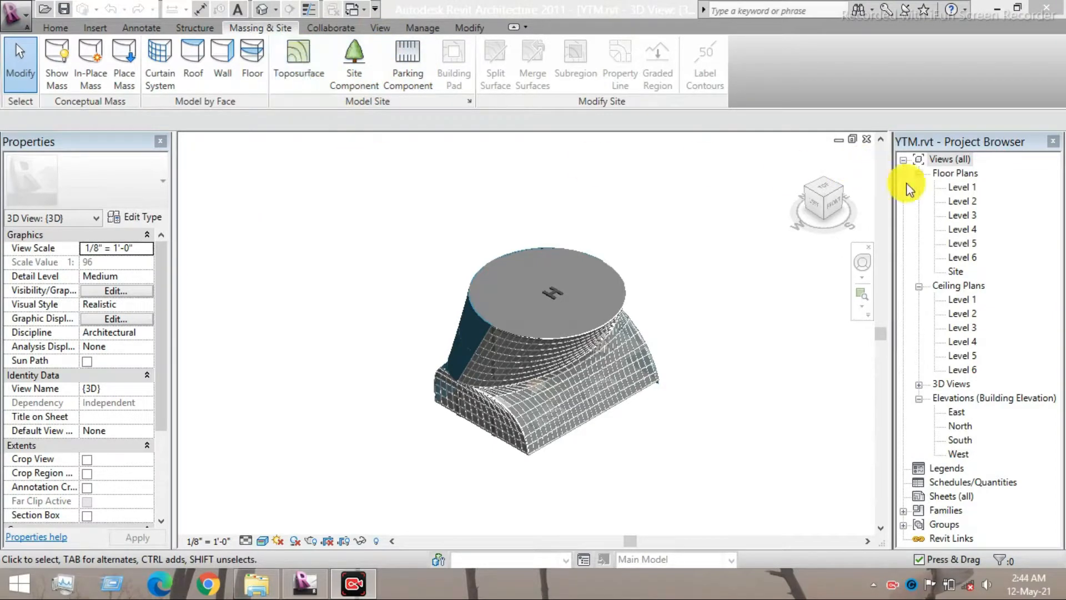
# Step: Open the Site floor plan and delete grid lines 1 to 8
pyautogui.doubleClick(957, 271)
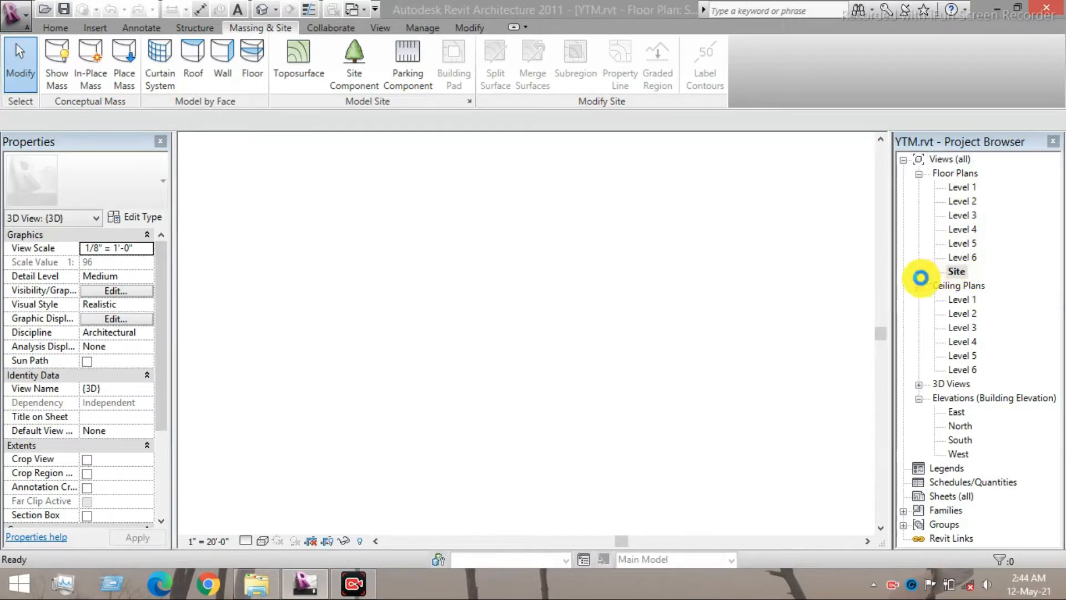
pyautogui.scroll(-3, 374, 272)
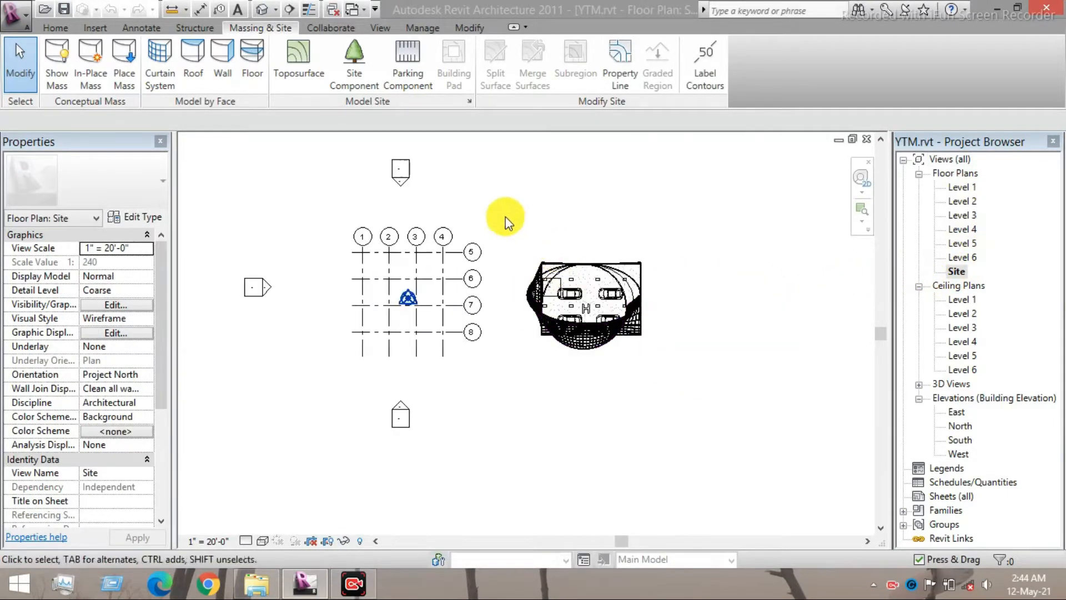
pyautogui.moveTo(504, 229); pyautogui.dragTo(336, 359)
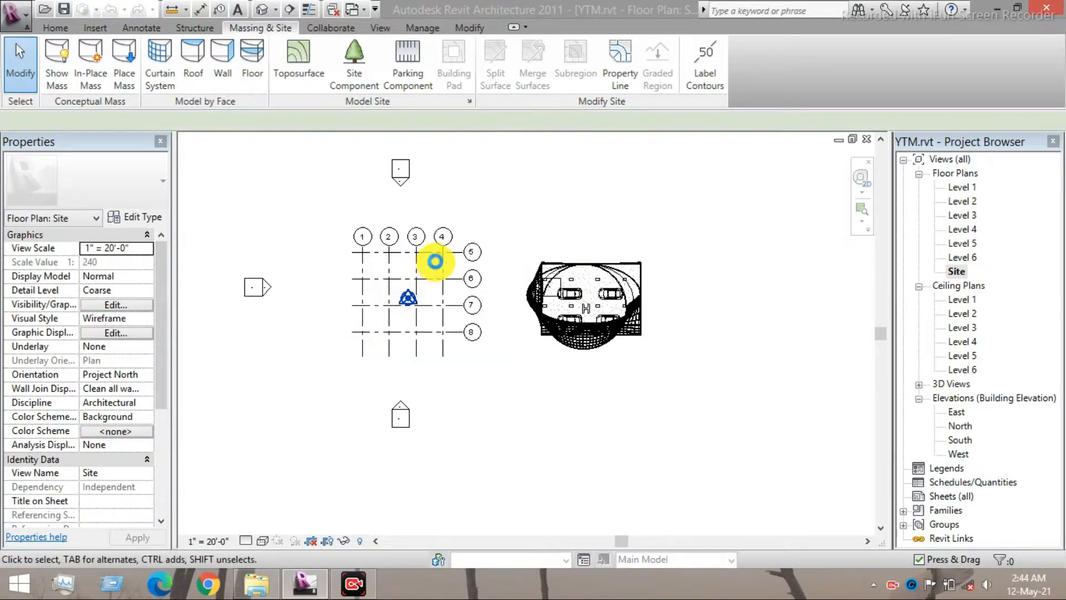
pyautogui.scroll(2, 434, 261)
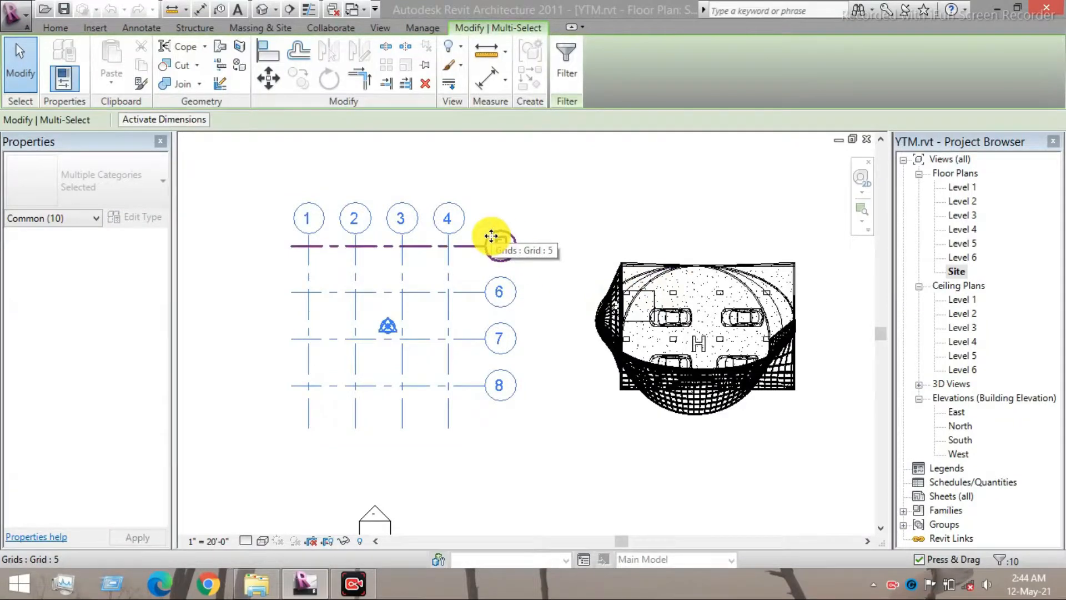
pyautogui.press('Delete')
pyautogui.scroll(-1, 411, 232)
pyautogui.scroll(-3, 411, 233)
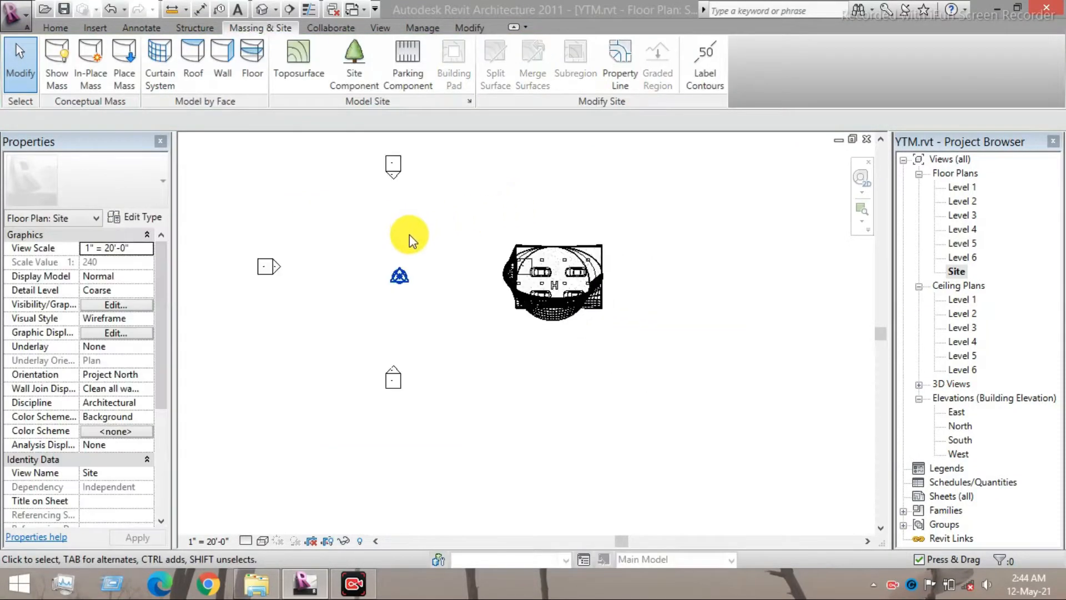
# Step: Delete the north, west and south elevation markers around the former grid area together with their views
pyautogui.scroll(1, 409, 219)
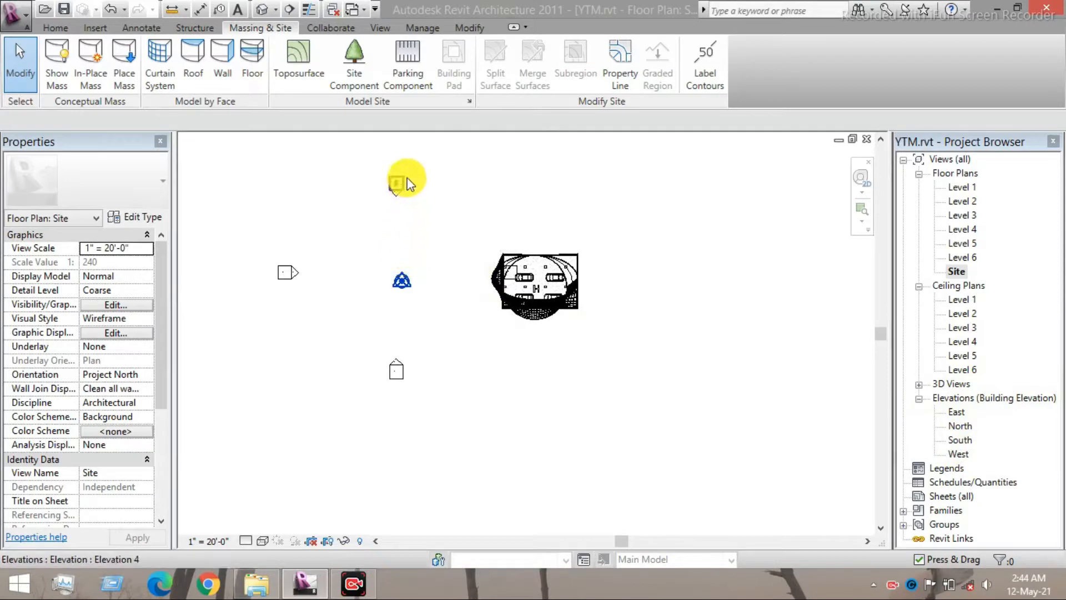
pyautogui.scroll(2, 411, 175)
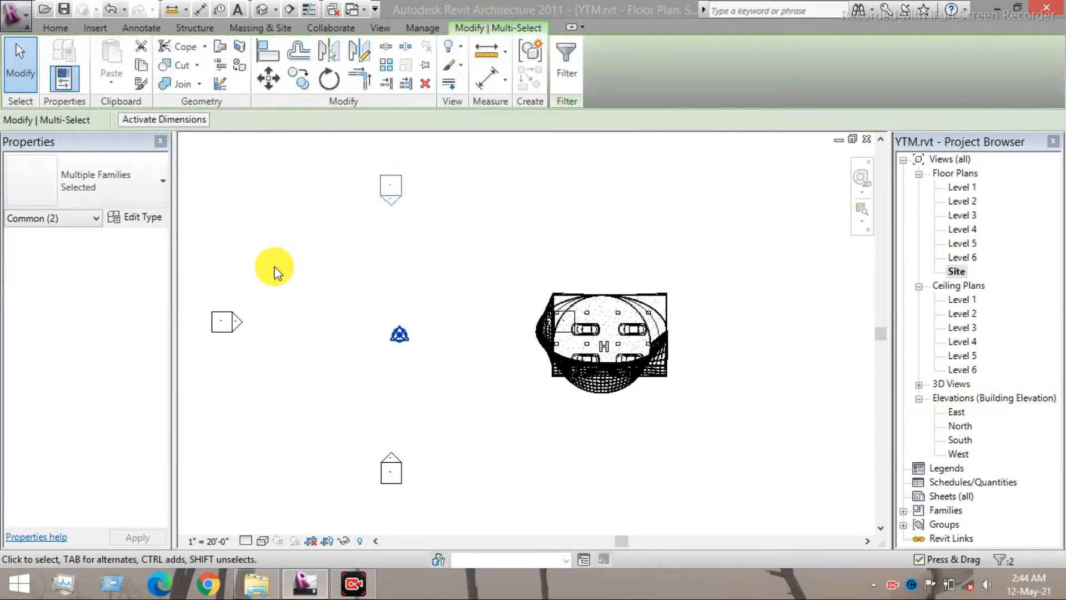
pyautogui.keyDown('ctrl'); pyautogui.moveTo(271, 278); pyautogui.dragTo(197, 381); pyautogui.keyUp('ctrl')
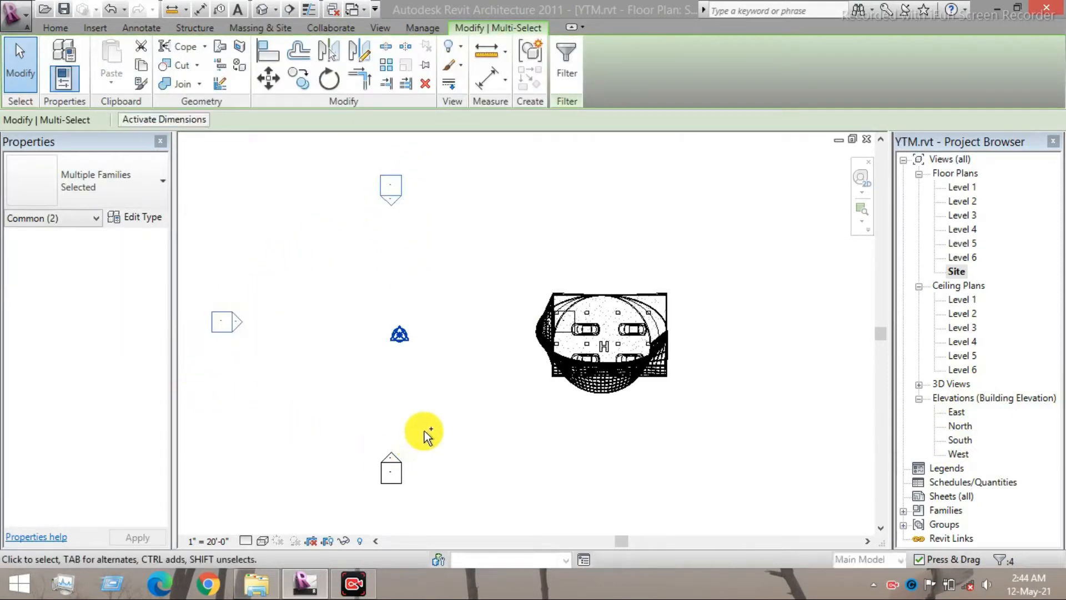
pyautogui.moveTo(423, 431)
pyautogui.keyDown('ctrl'); pyautogui.mouseDown()
pyautogui.moveTo(350, 516)
pyautogui.moveTo(359, 493)
pyautogui.mouseUp(); pyautogui.keyUp('ctrl')
pyautogui.press('Delete')
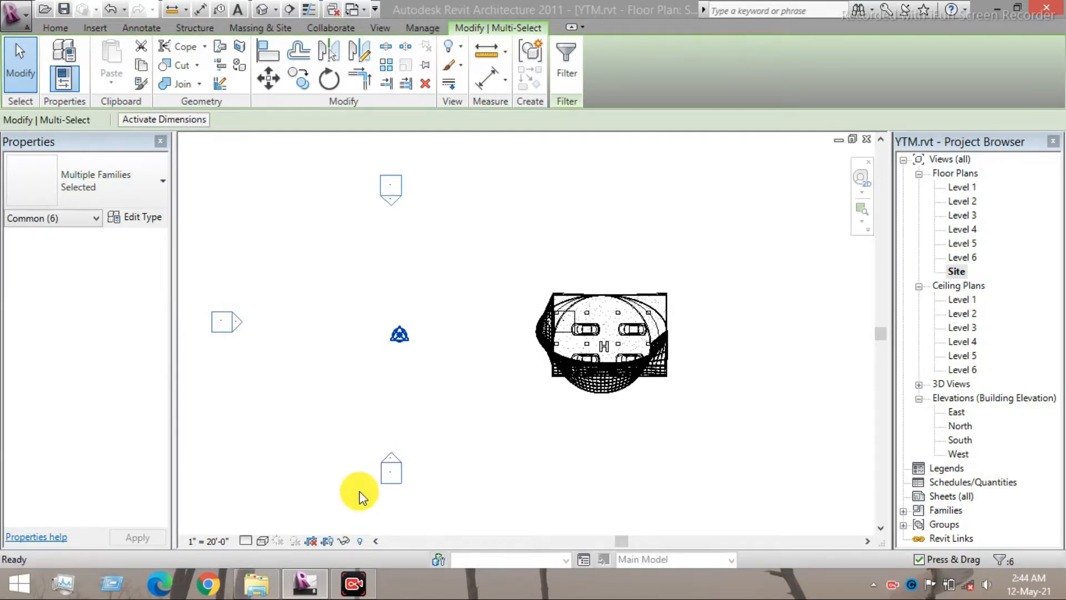
pyautogui.click(592, 343)
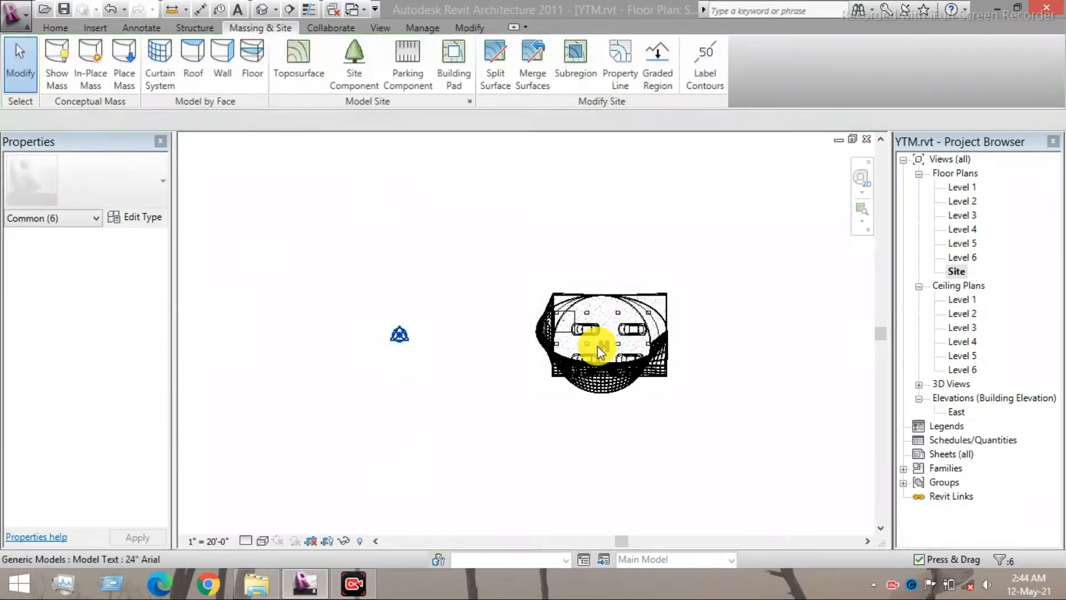
# Step: Delete the remaining East elevation marker that overlaps the building, along with its view
pyautogui.scroll(5, 568, 324)
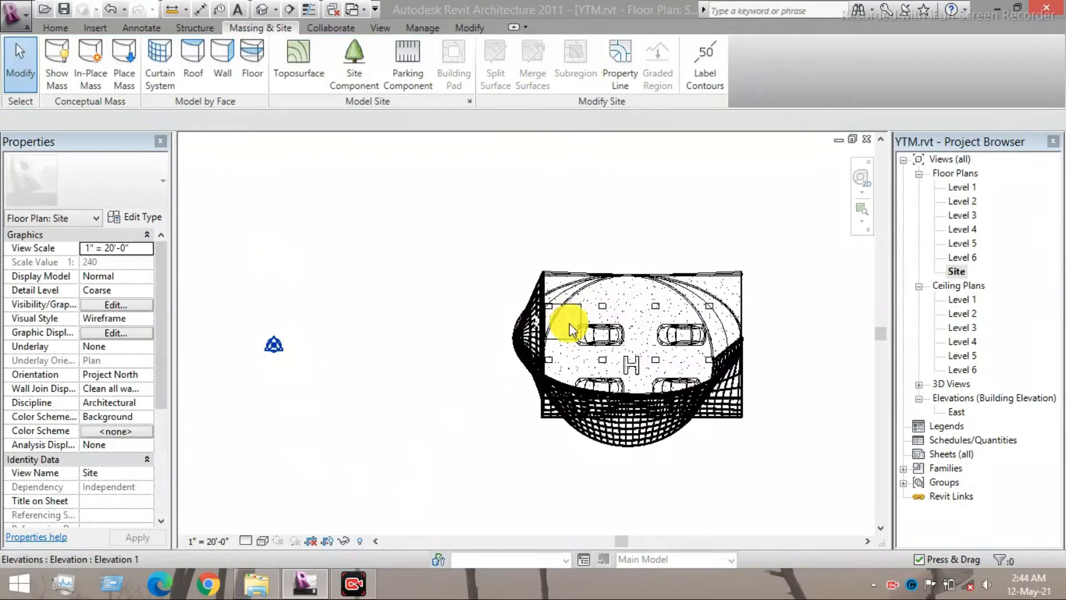
pyautogui.click(558, 349)
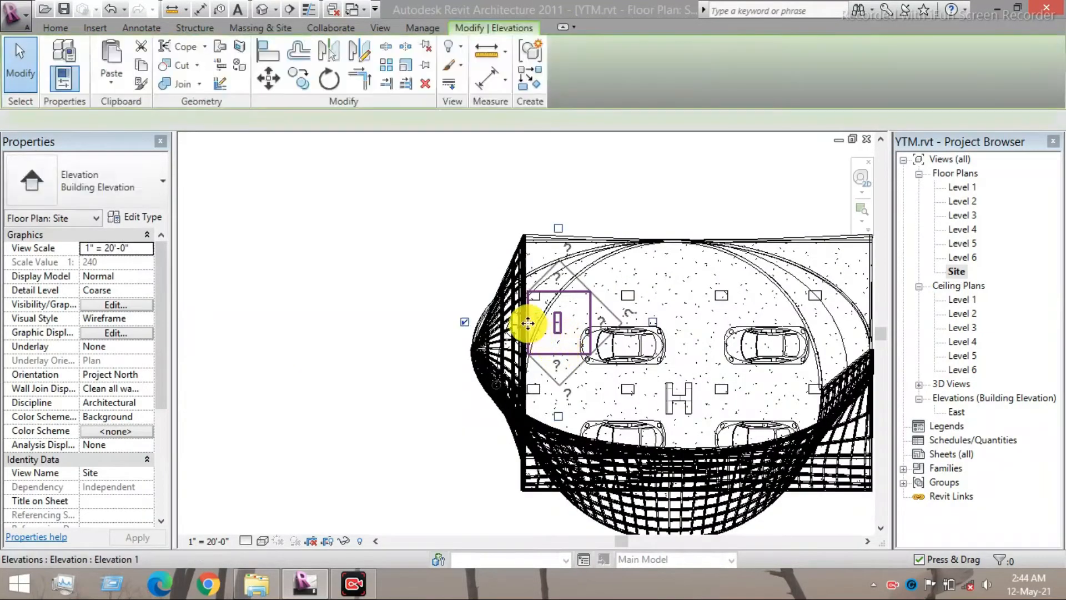
pyautogui.scroll(3, 525, 317)
pyautogui.press('Delete')
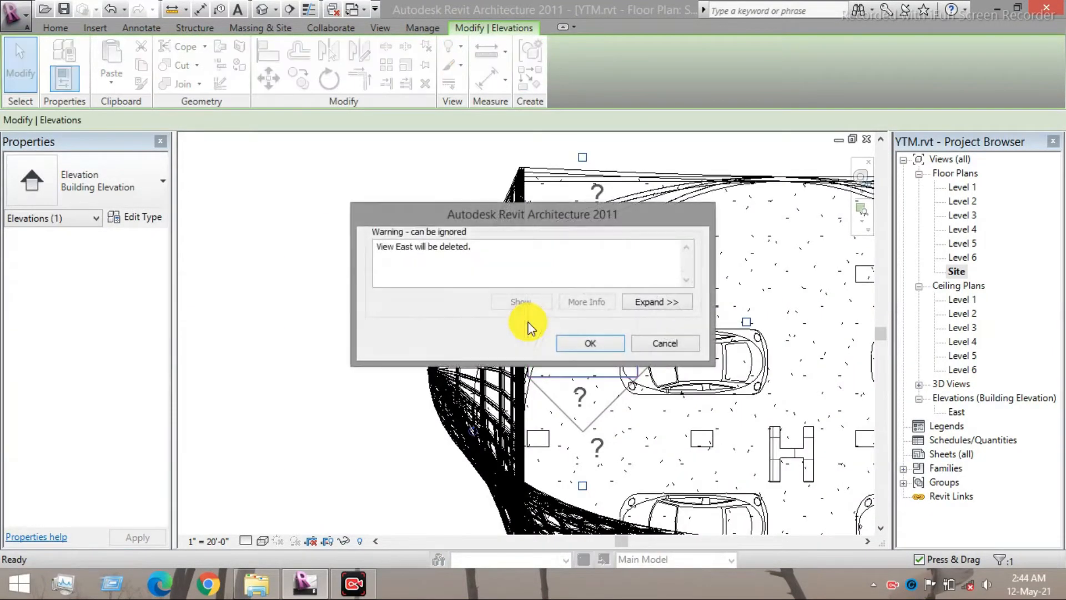
pyautogui.click(568, 341)
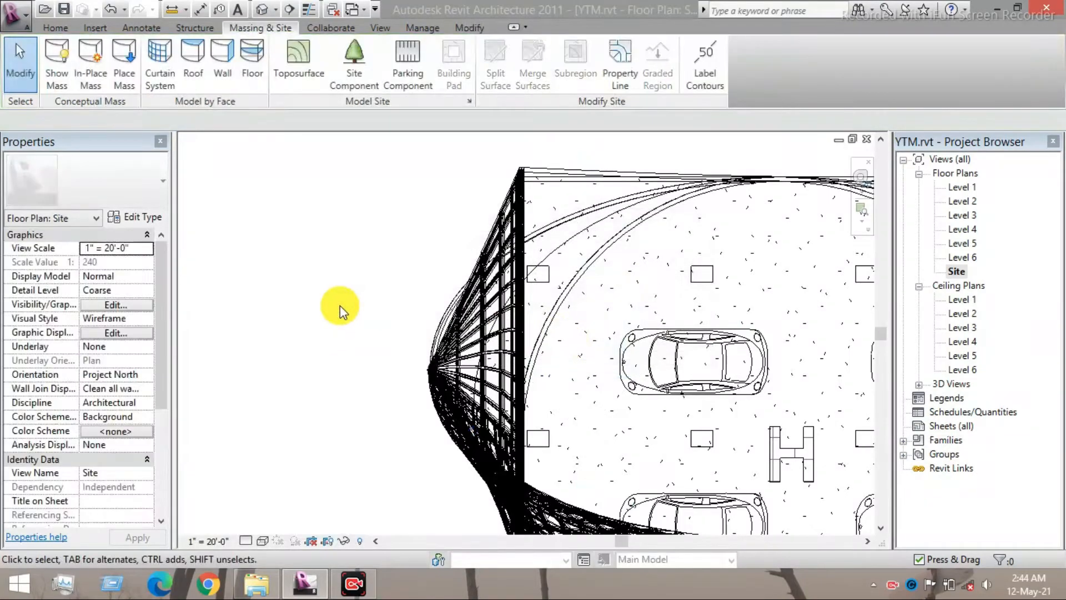
# Step: Start a Toposurface in the Site plan and look at the Create from Import options
pyautogui.scroll(-2, 340, 306)
pyautogui.scroll(2, 361, 303)
pyautogui.scroll(-5, 373, 302)
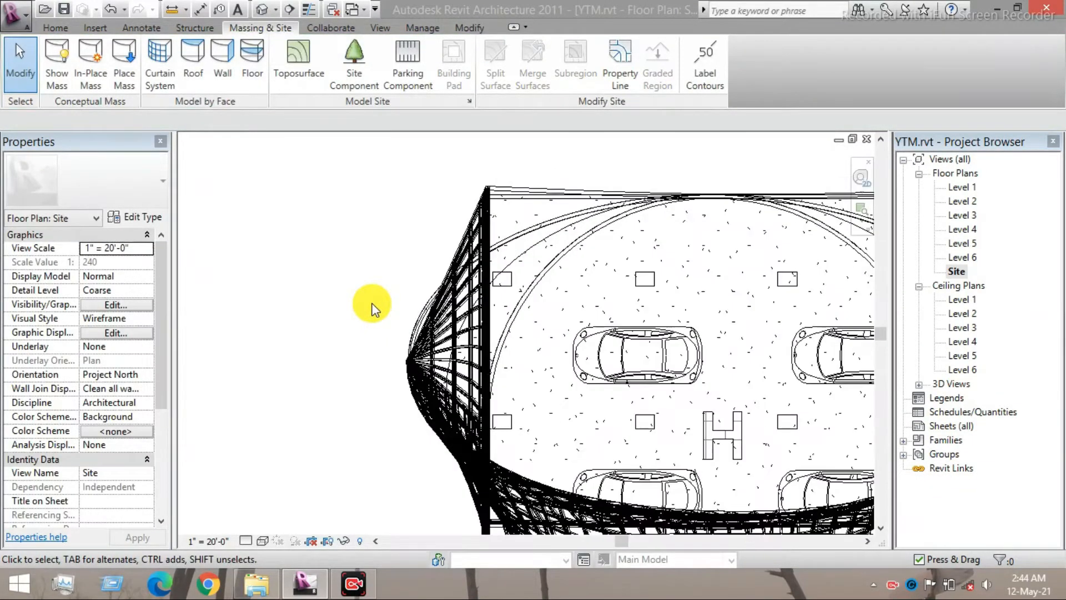
pyautogui.scroll(-3, 499, 328)
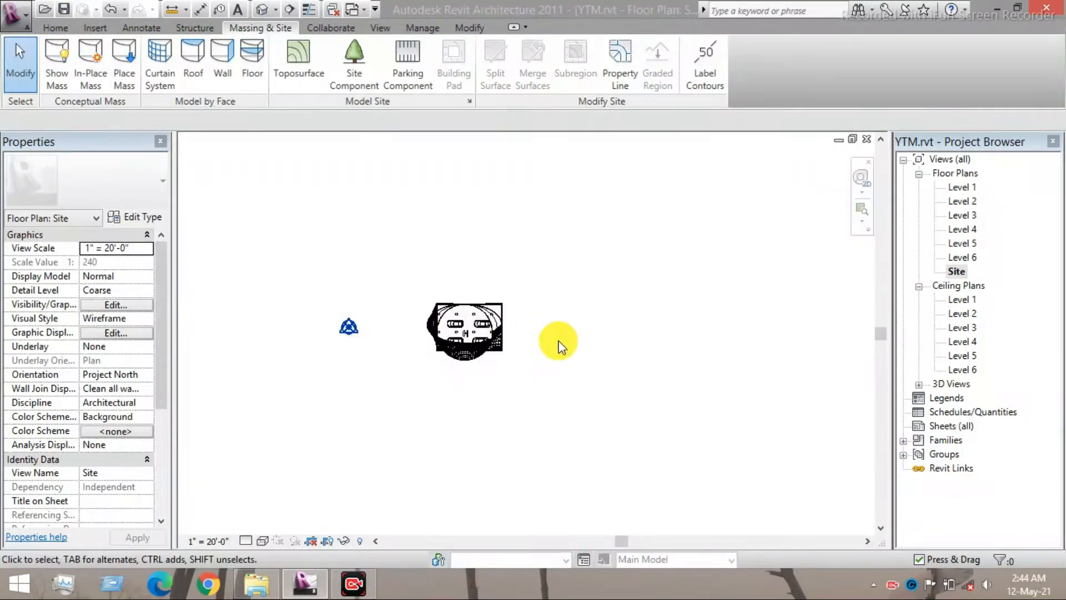
pyautogui.scroll(1, 616, 339)
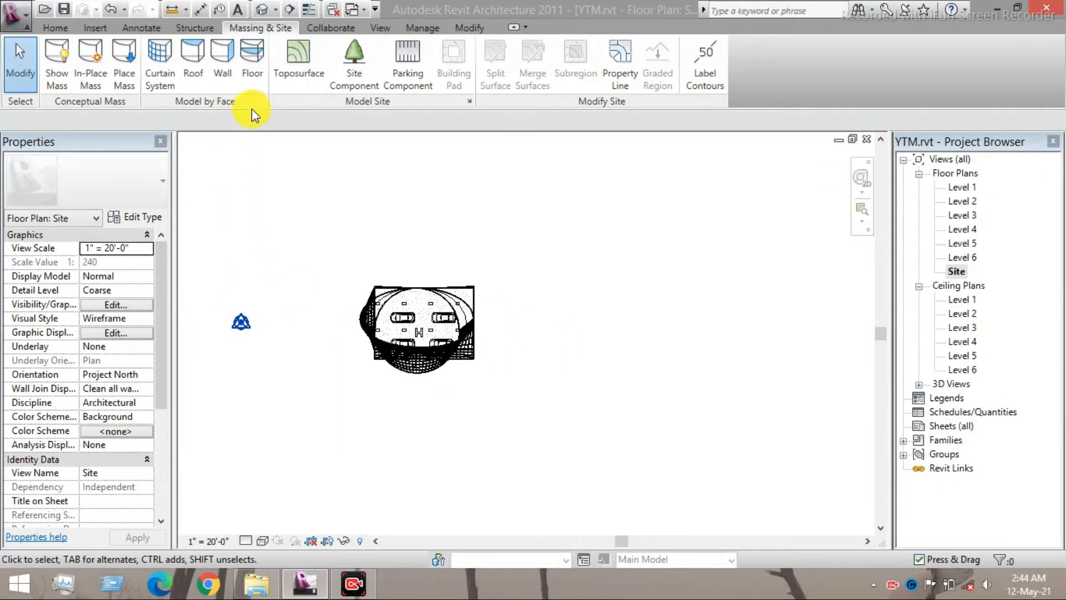
pyautogui.click(287, 82)
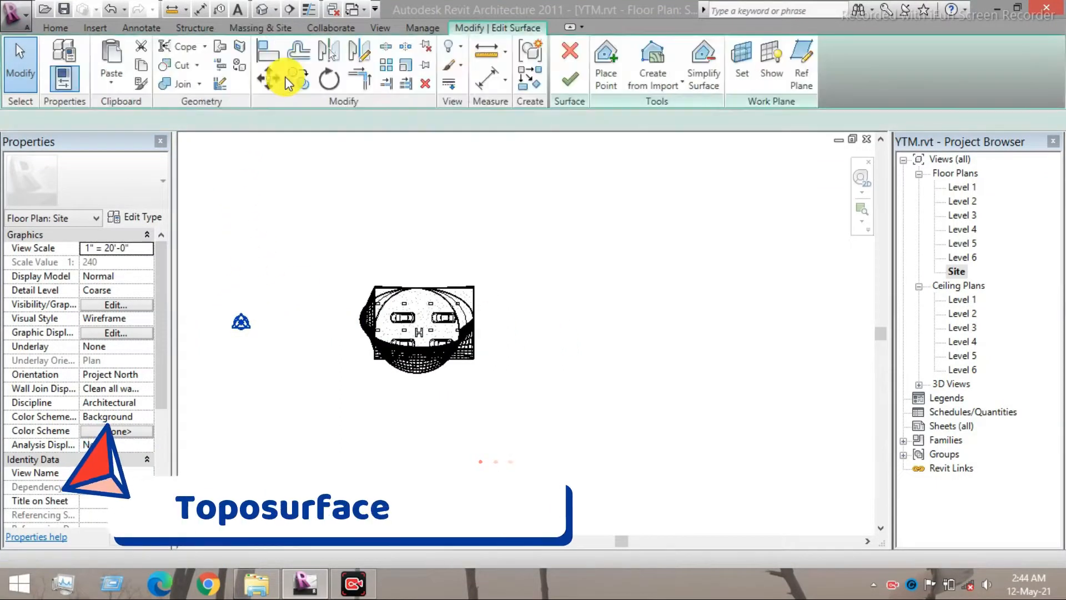
pyautogui.scroll(-2, 463, 231)
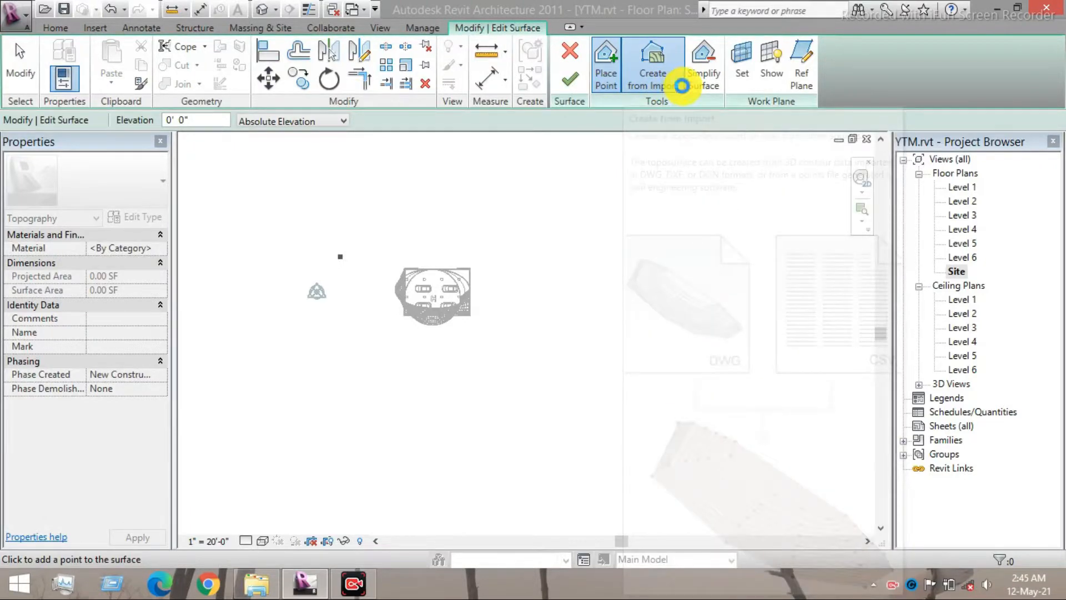
pyautogui.click(681, 87)
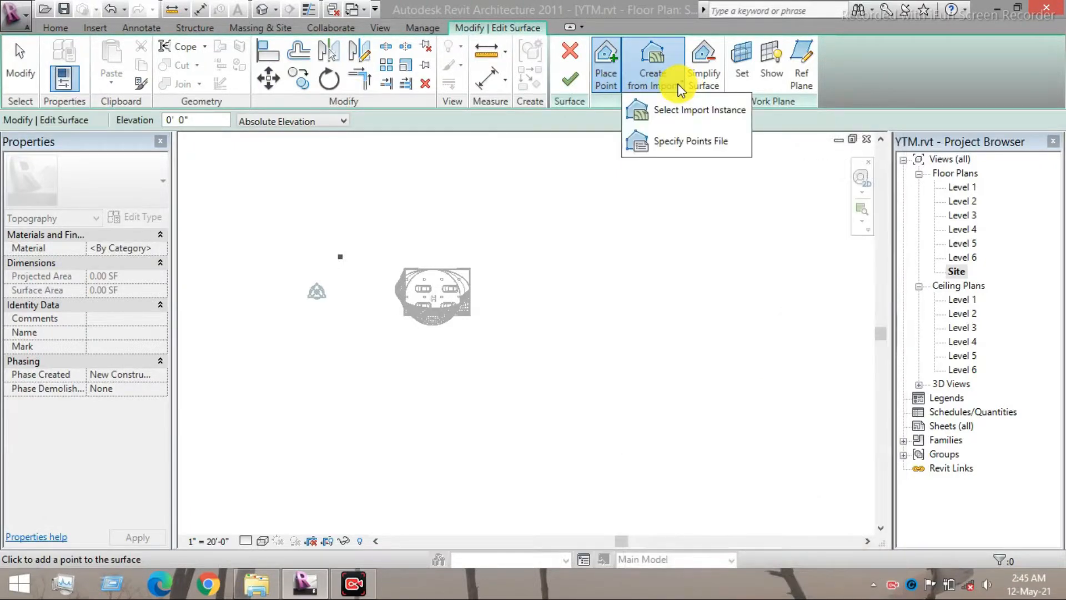
pyautogui.click(680, 87)
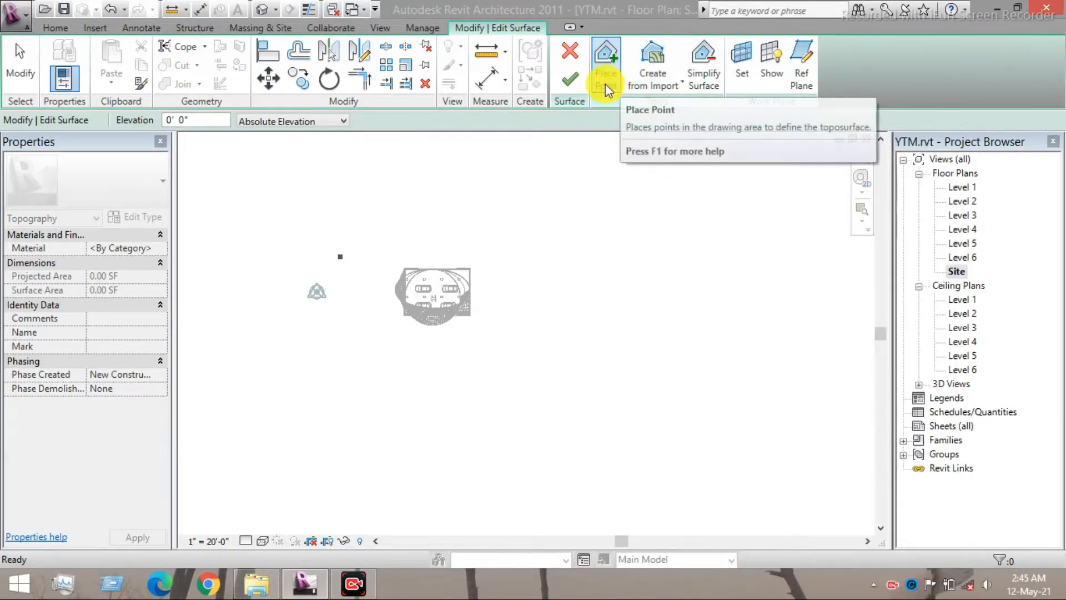
# Step: Place four surface points at absolute elevation 0' 0" as a rough rectangle of about 80,560 SF around the building
pyautogui.click(605, 85)
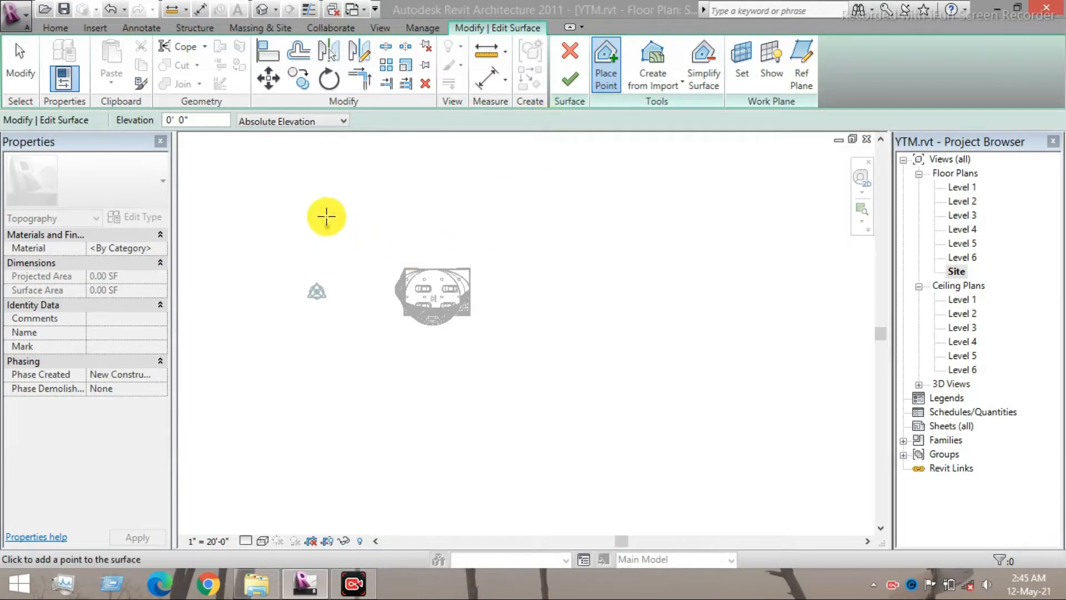
pyautogui.click(402, 160)
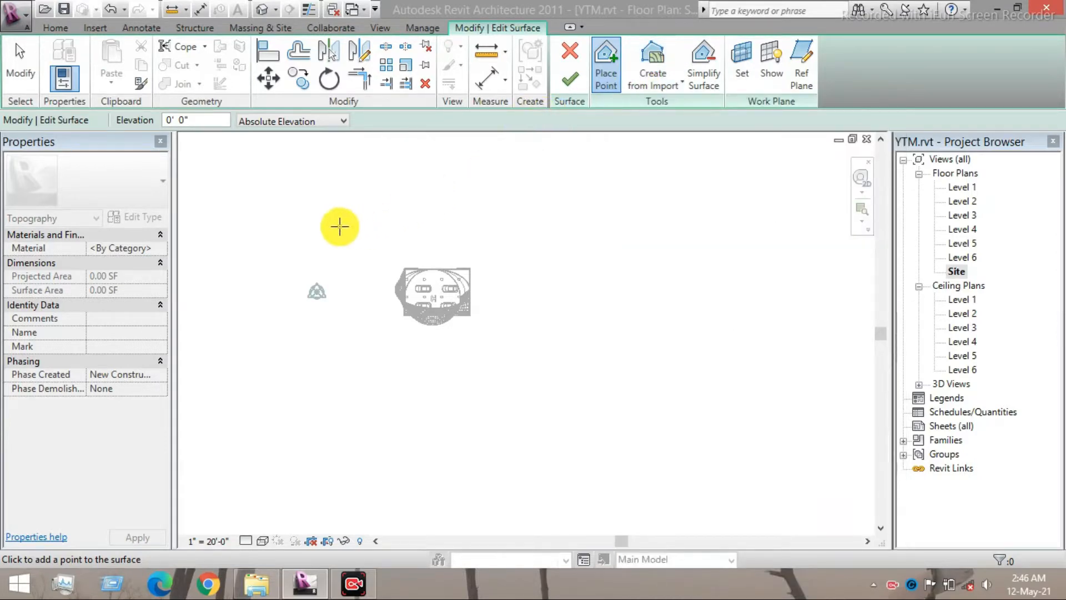
pyautogui.click(353, 221)
pyautogui.moveTo(353, 223); pyautogui.dragTo(377, 236, button='middle')
pyautogui.click(808, 76)
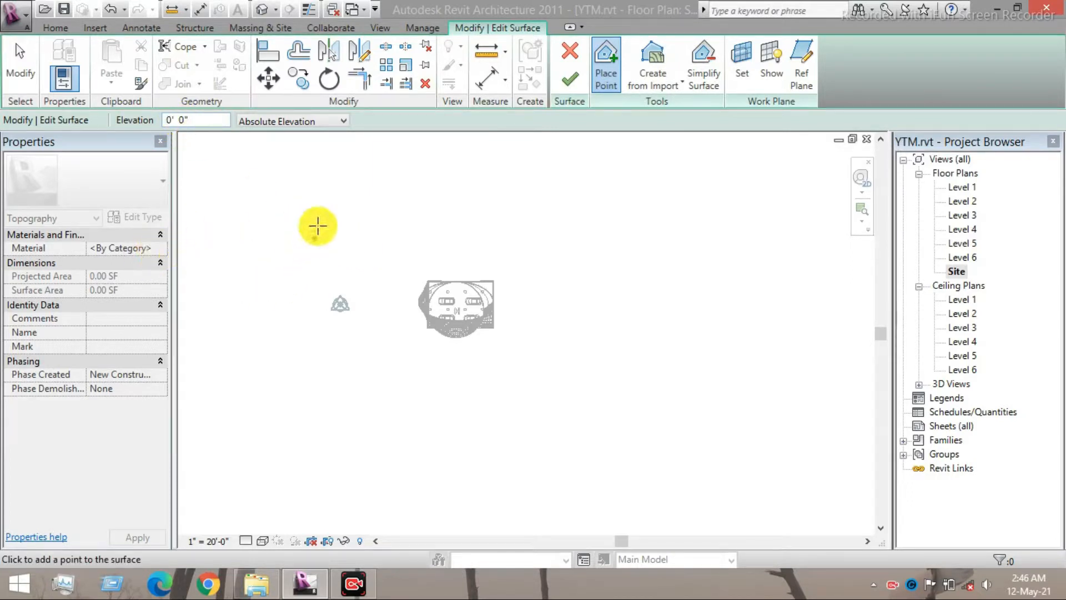
pyautogui.click(272, 170)
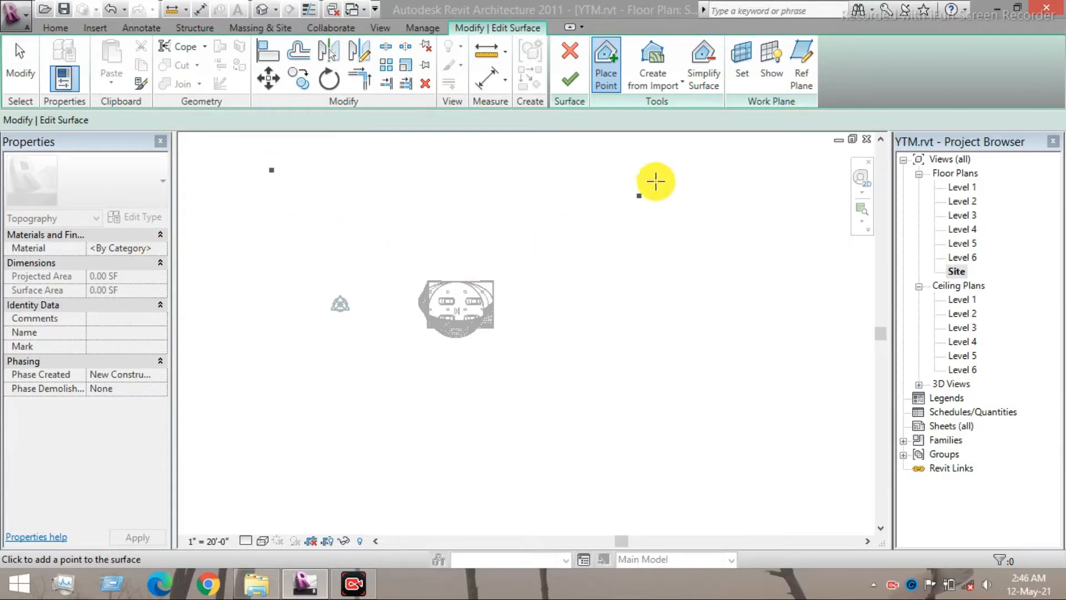
pyautogui.click(682, 163)
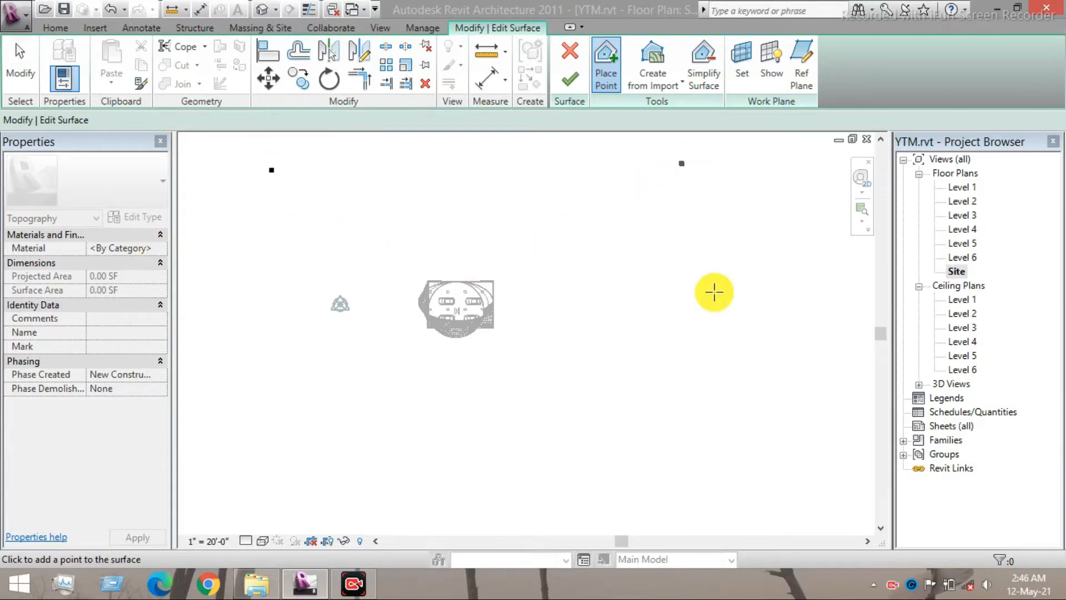
pyautogui.click(673, 439)
pyautogui.click(299, 455)
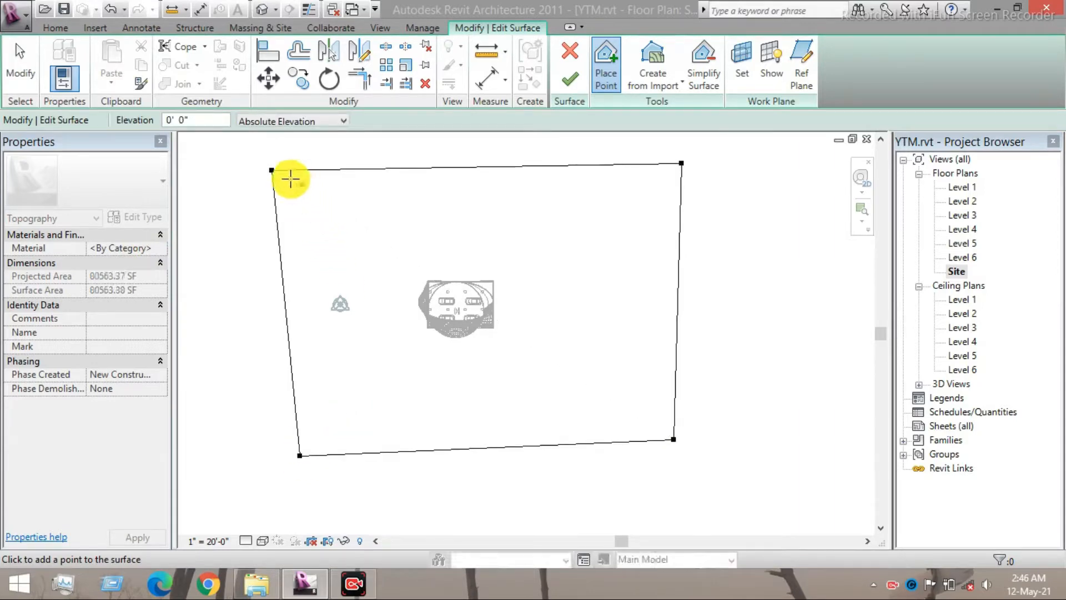
pyautogui.click(282, 206)
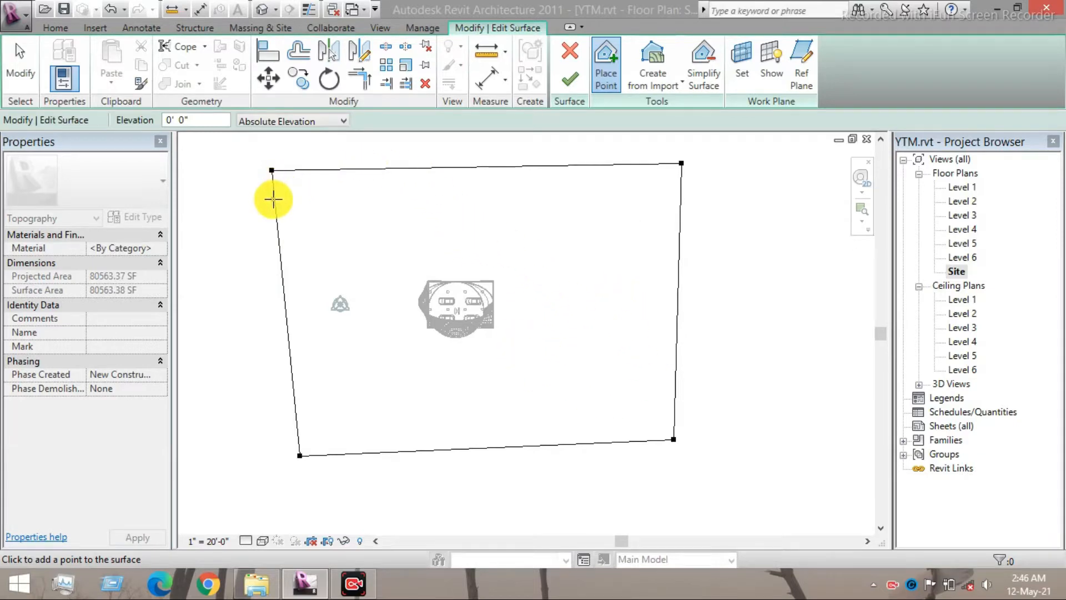
# Step: Place three surface points at elevation 5' 0" just inside the rectangle, at its two upper corners and along its right side
pyautogui.click(200, 120)
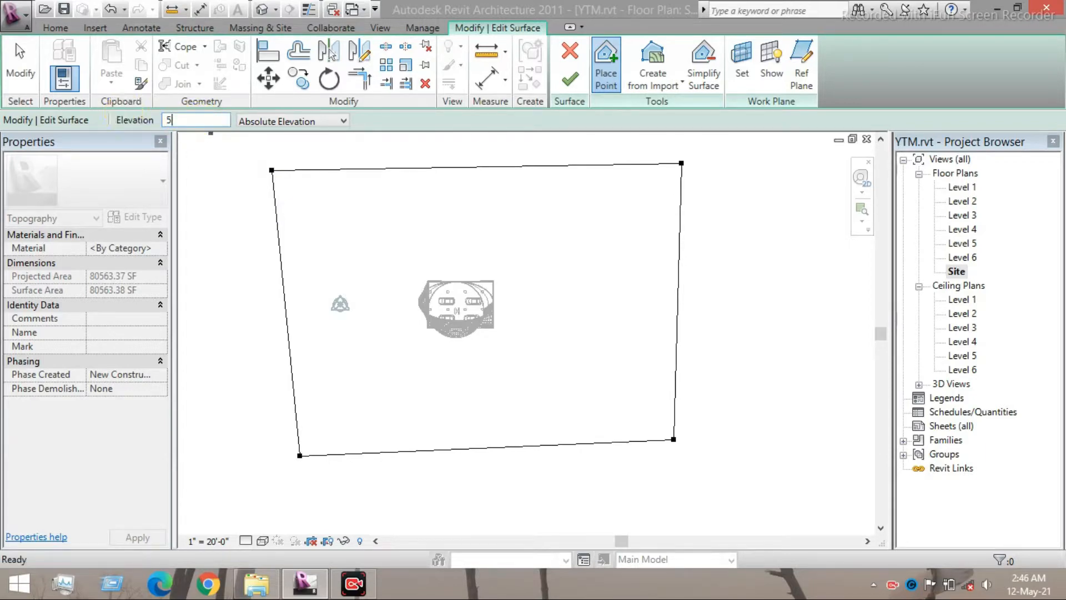
pyautogui.click(289, 186)
pyautogui.click(669, 179)
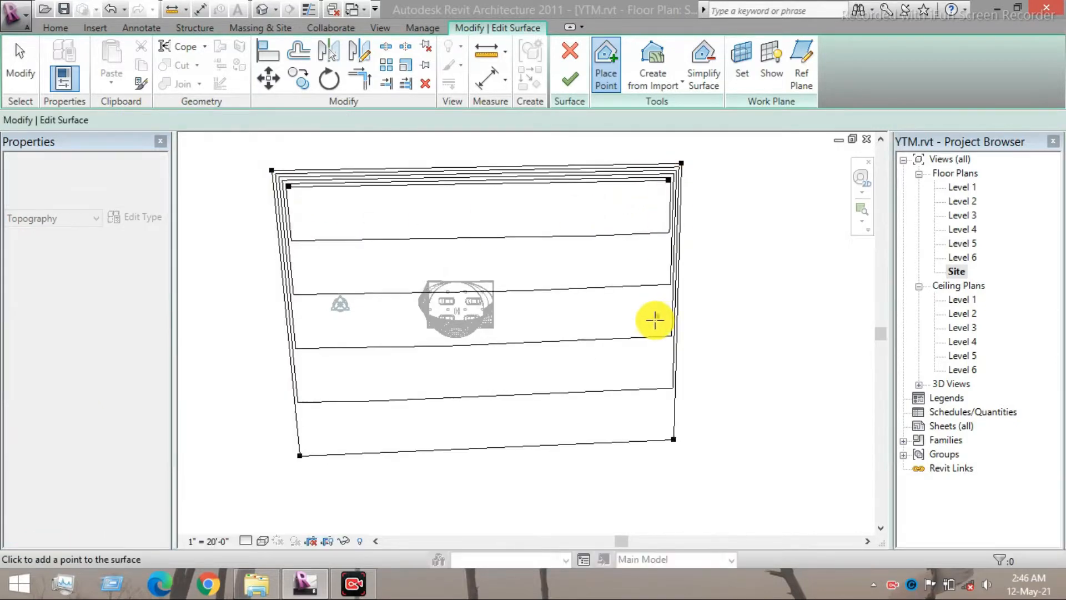
pyautogui.click(659, 332)
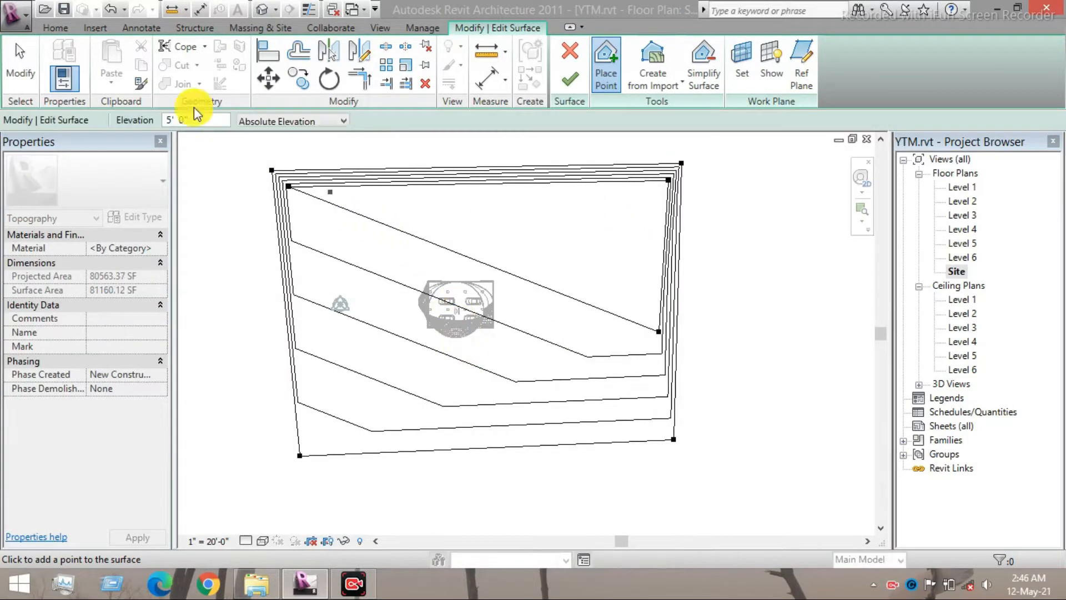
# Step: Place three surface points at elevation 10' 0" just inward of the 5' points
pyautogui.click(190, 120)
pyautogui.write('10')
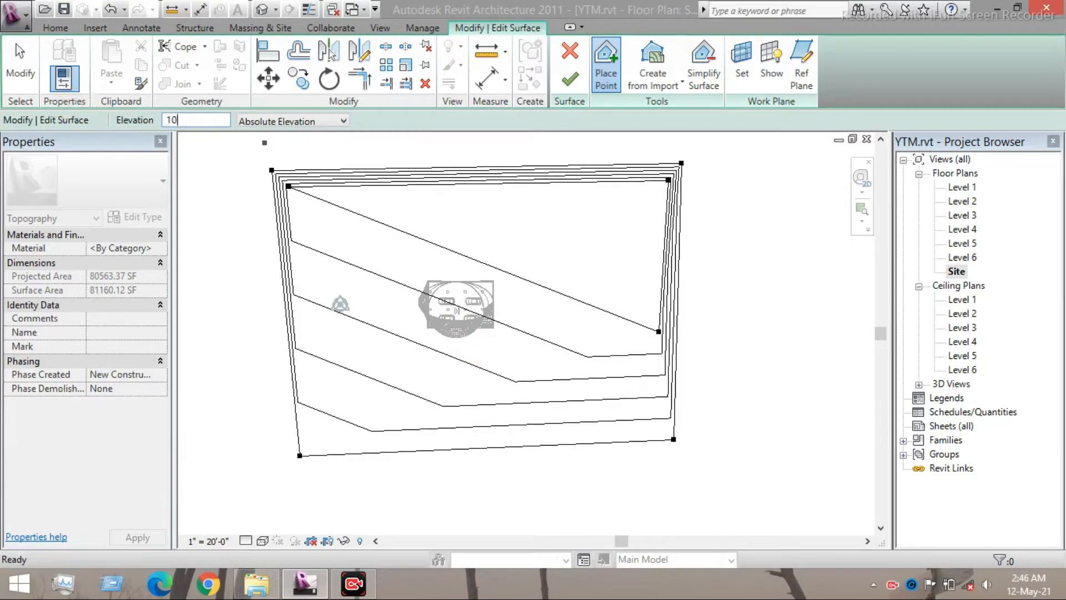
pyautogui.write("'")
pyautogui.press('Return')
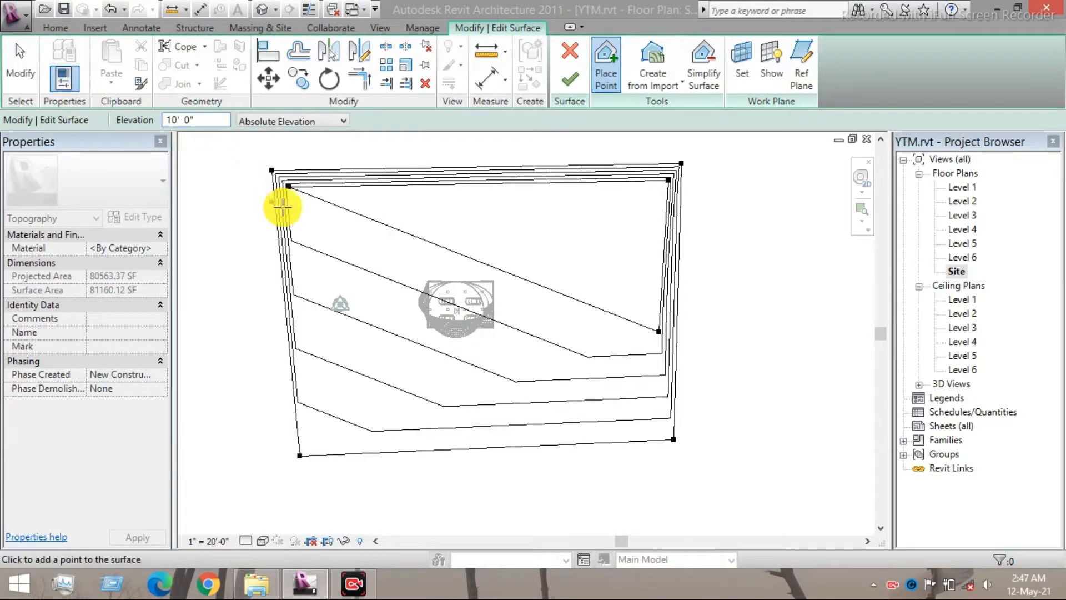
pyautogui.click(299, 202)
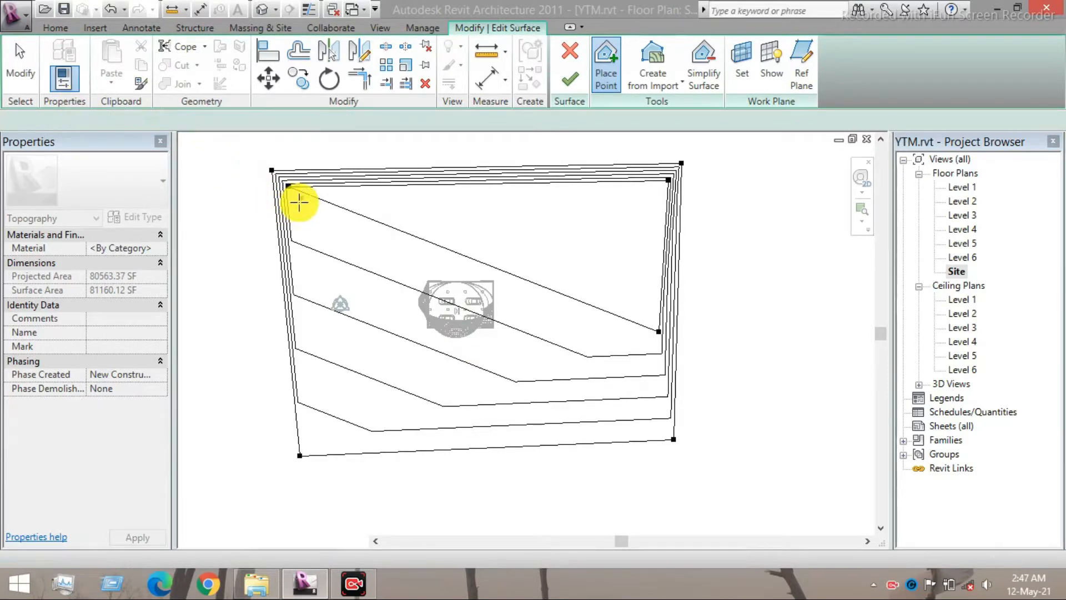
pyautogui.click(660, 188)
pyautogui.click(637, 327)
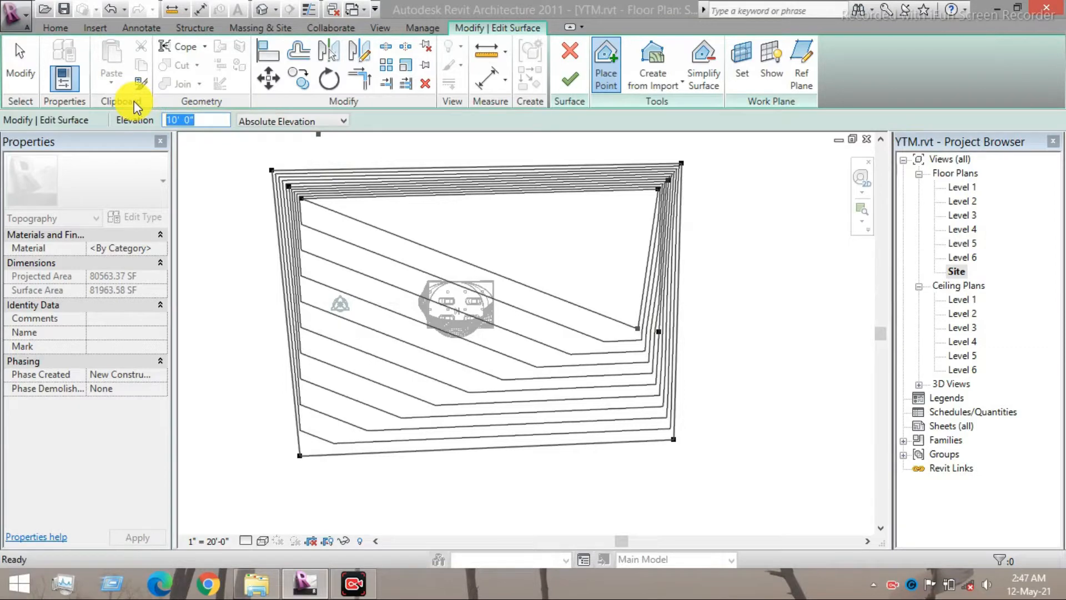
# Step: Place three surface points at elevation 20' 0" just inward of the 10' points, with the third slightly below its neighbour
pyautogui.write('20')
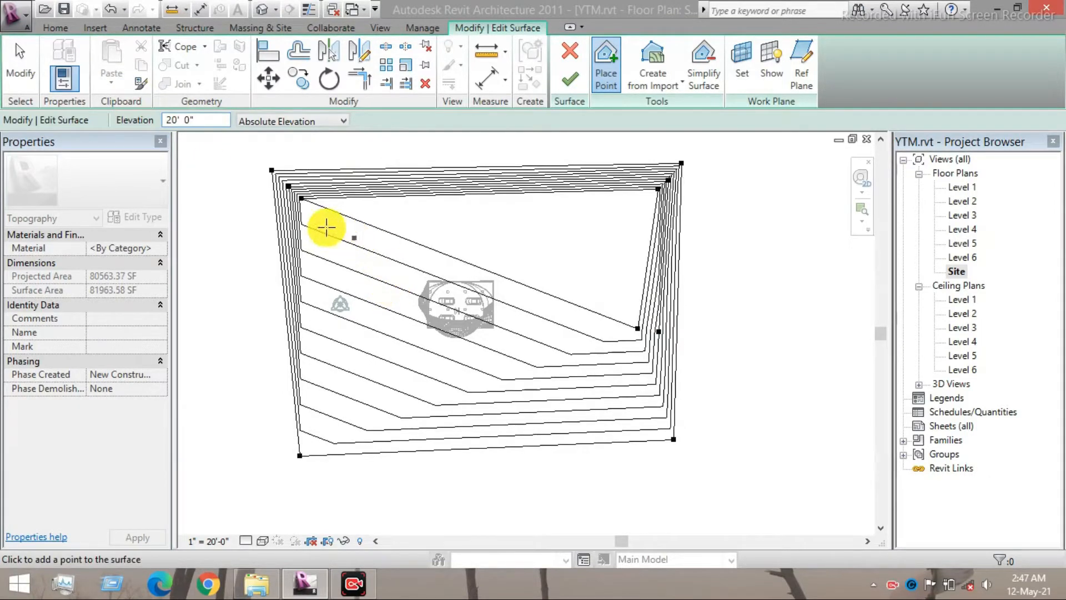
pyautogui.click(314, 212)
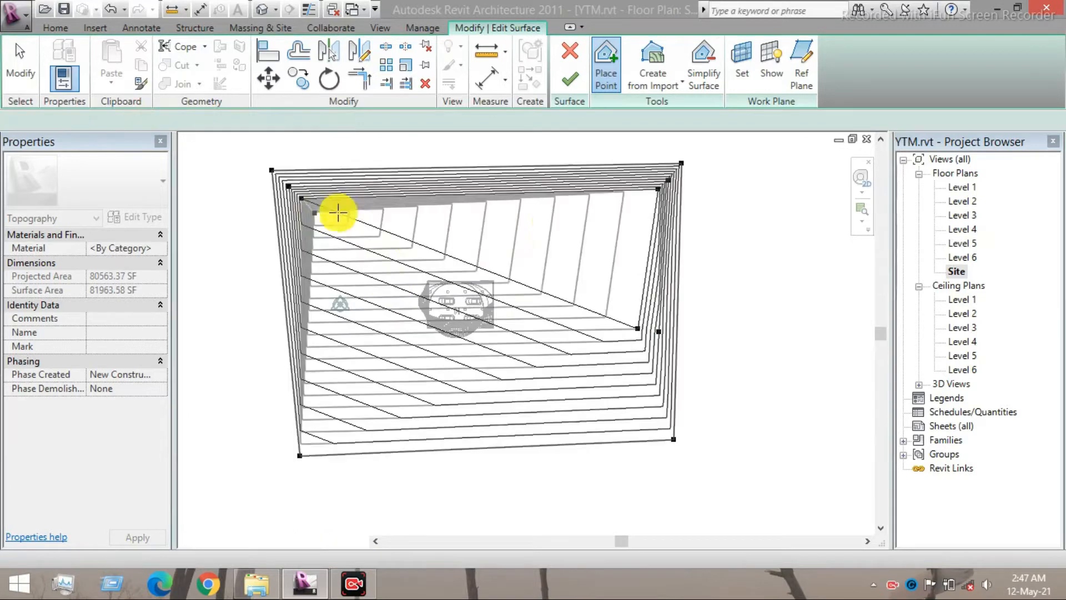
pyautogui.click(644, 202)
pyautogui.click(625, 352)
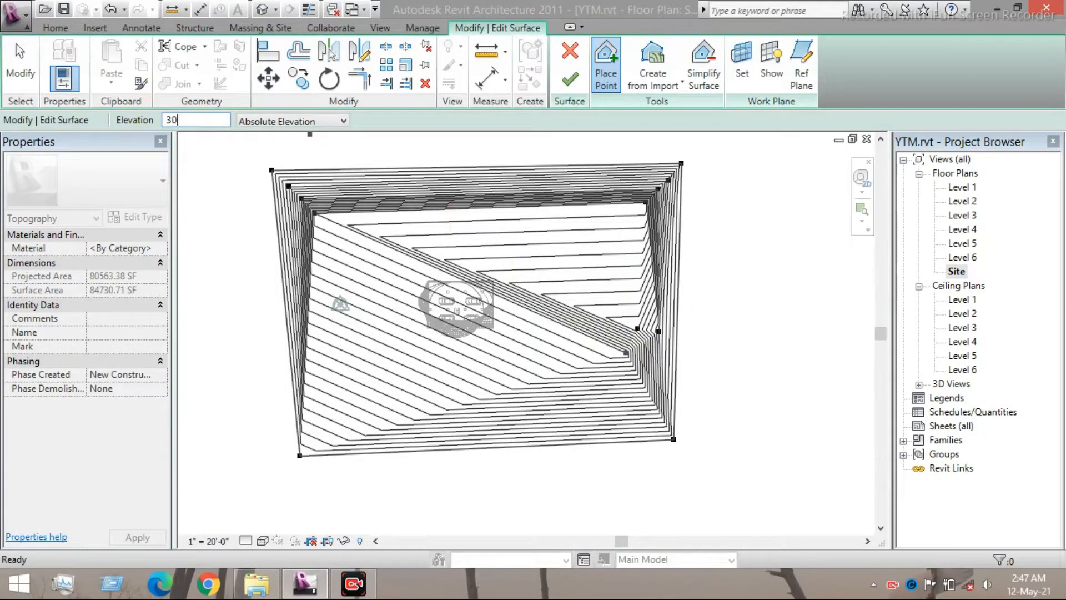
# Step: Place three surface points at elevation 30' 0" just inward of the 20' points
pyautogui.click(323, 227)
pyautogui.click(637, 213)
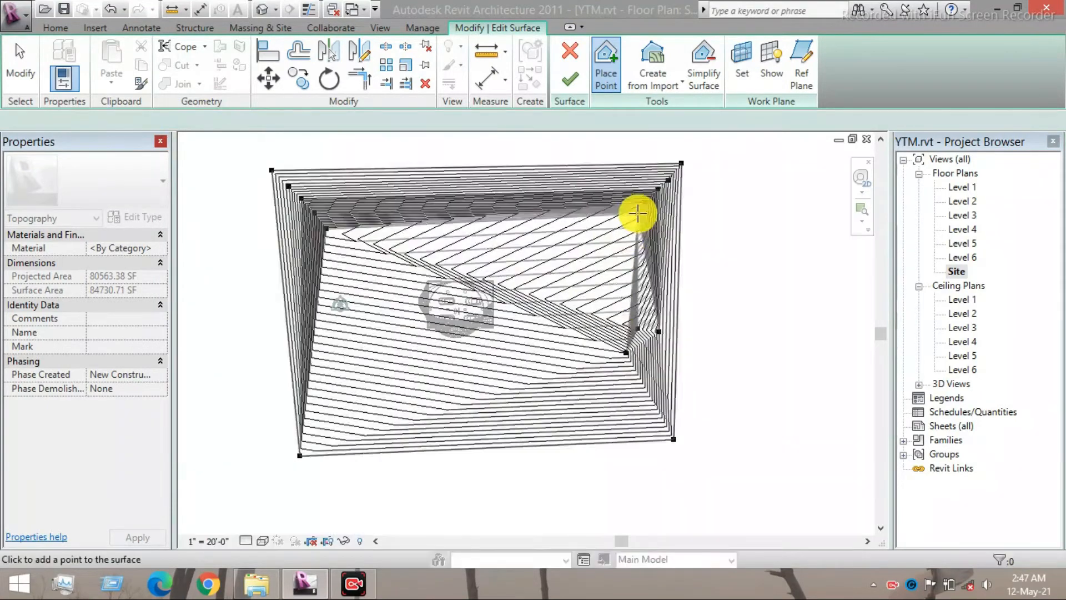
pyautogui.click(600, 362)
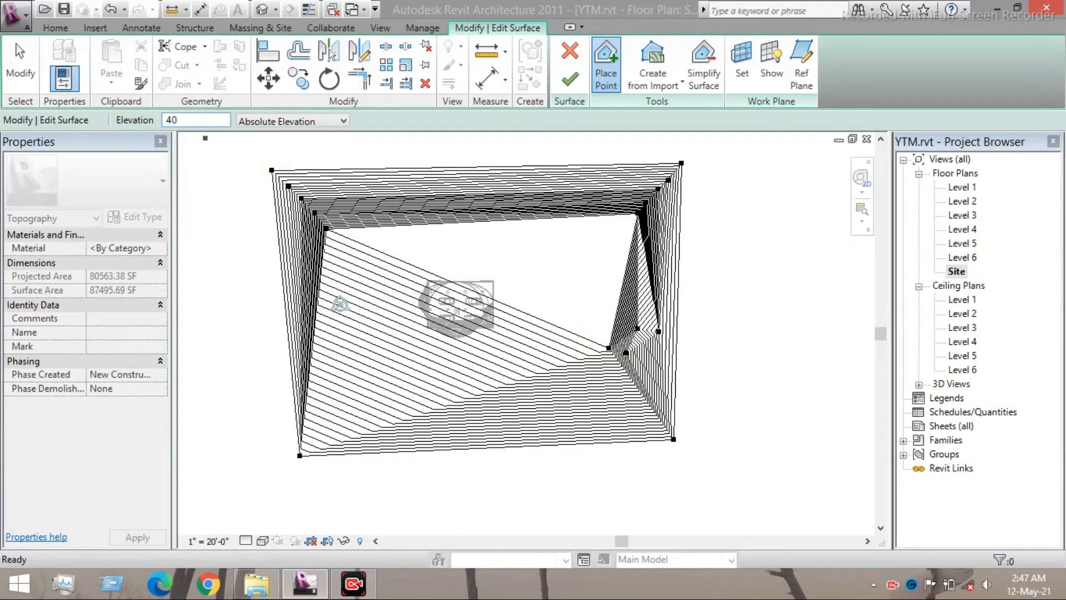
# Step: Place three surface points at elevation 40' 0" just inward of the 30' points
pyautogui.click(335, 242)
pyautogui.click(626, 224)
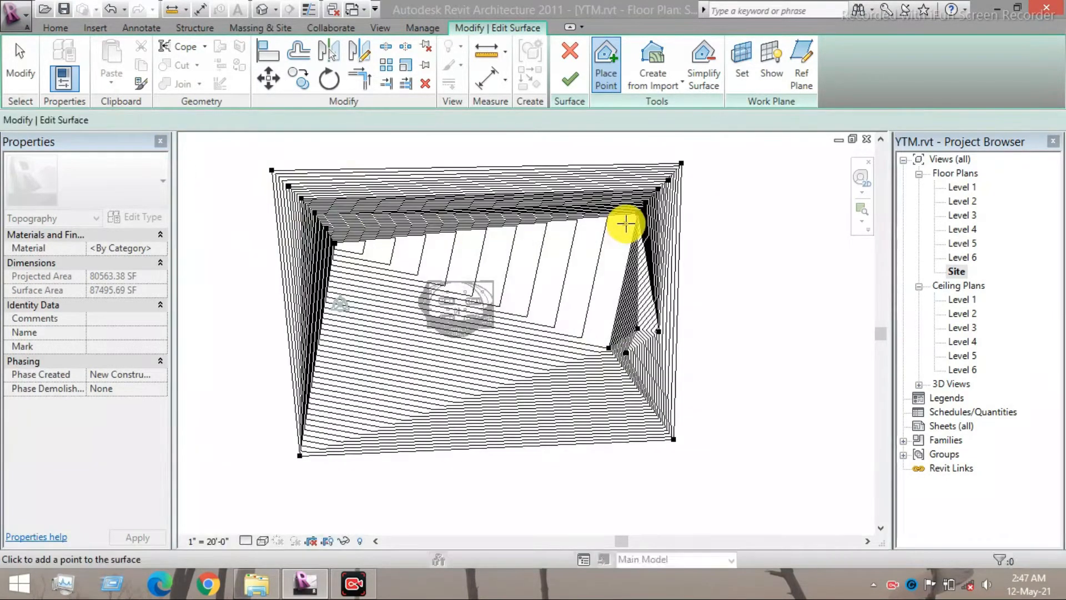
pyautogui.click(597, 330)
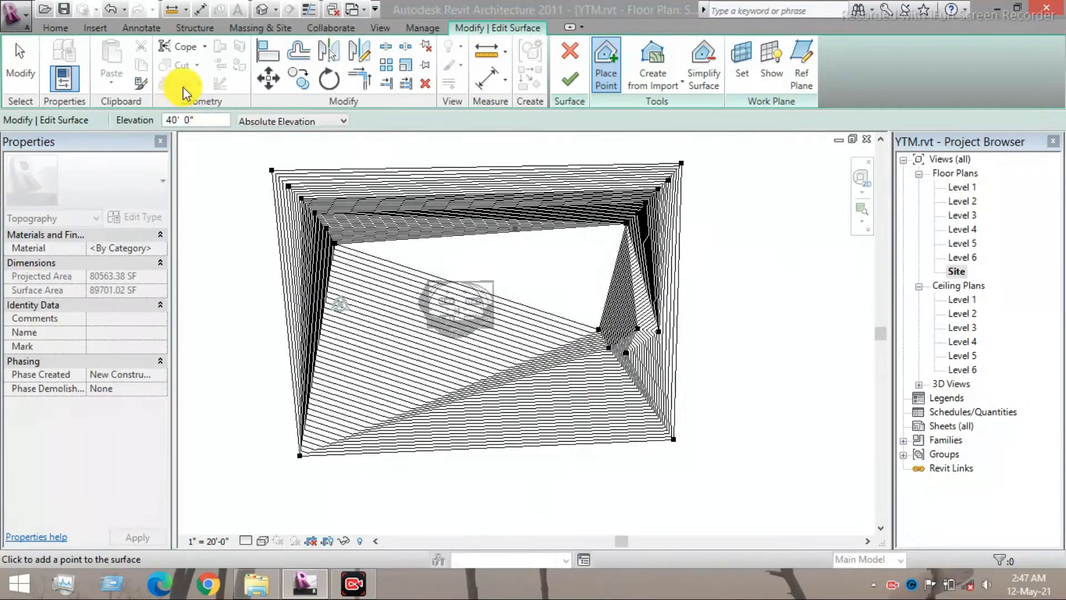
# Step: Raise the point elevation to 50' 0" and place three surface points beside the 40' points
pyautogui.moveTo(209, 119); pyautogui.dragTo(118, 117)
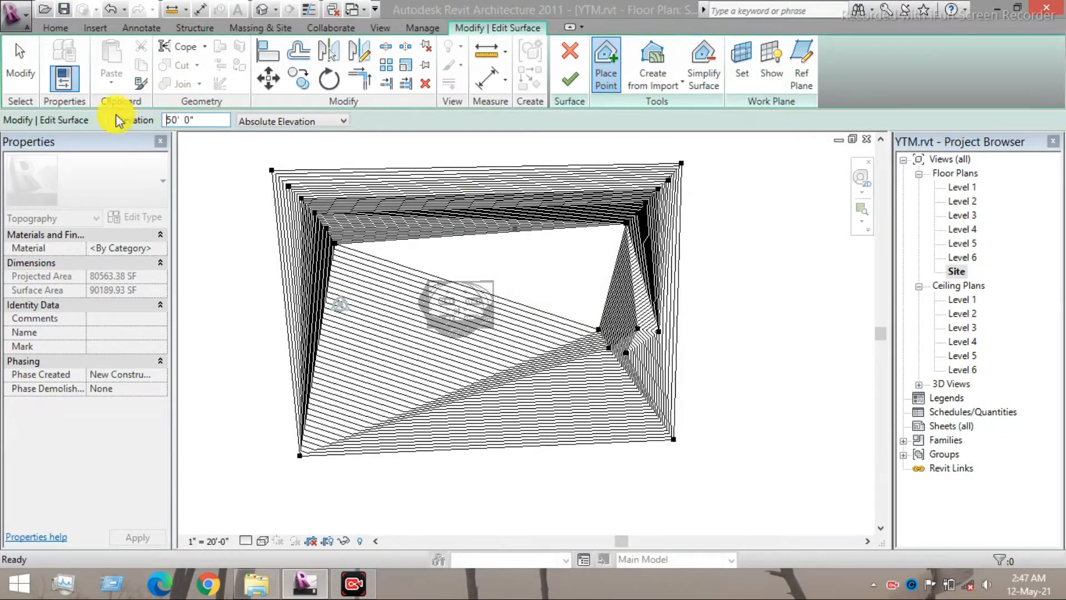
pyautogui.click(346, 257)
pyautogui.click(615, 231)
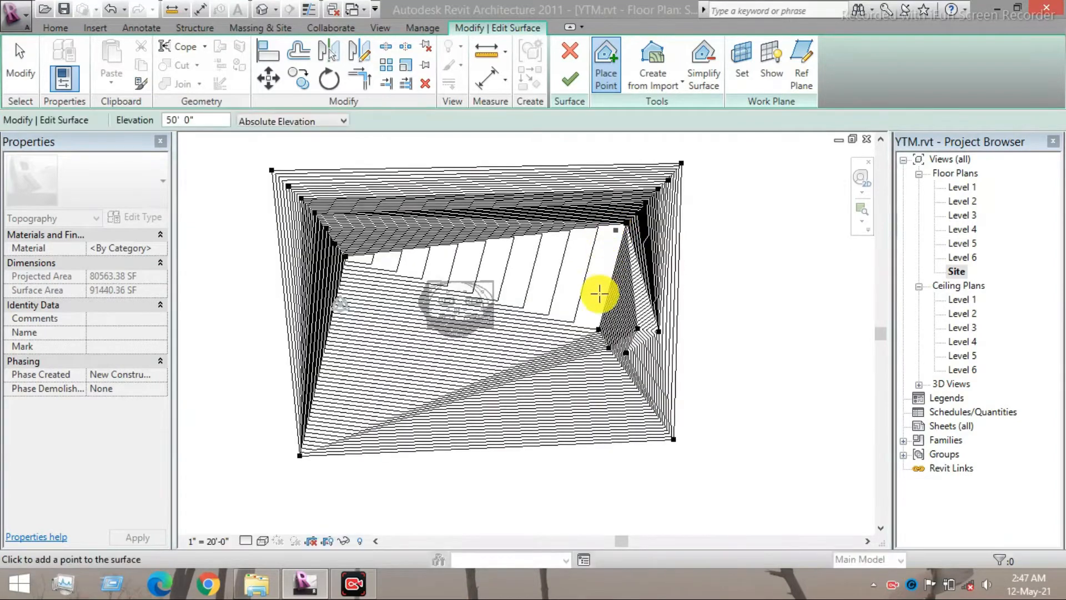
pyautogui.click(594, 346)
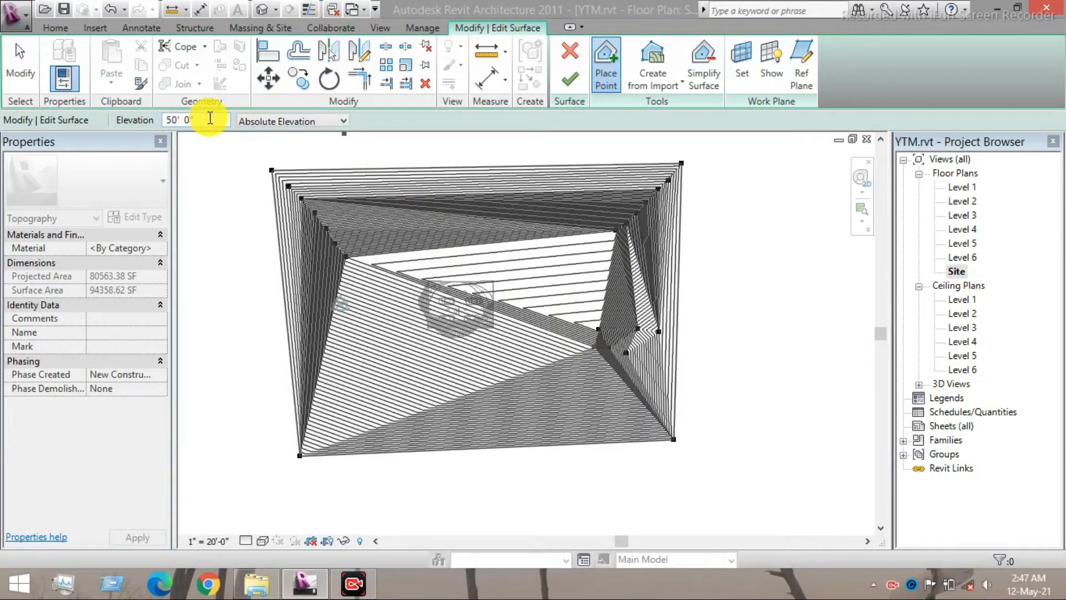
# Step: Place three surface points at elevation 60' 0" next to the 50' points to form the surface's peak
pyautogui.click(210, 121)
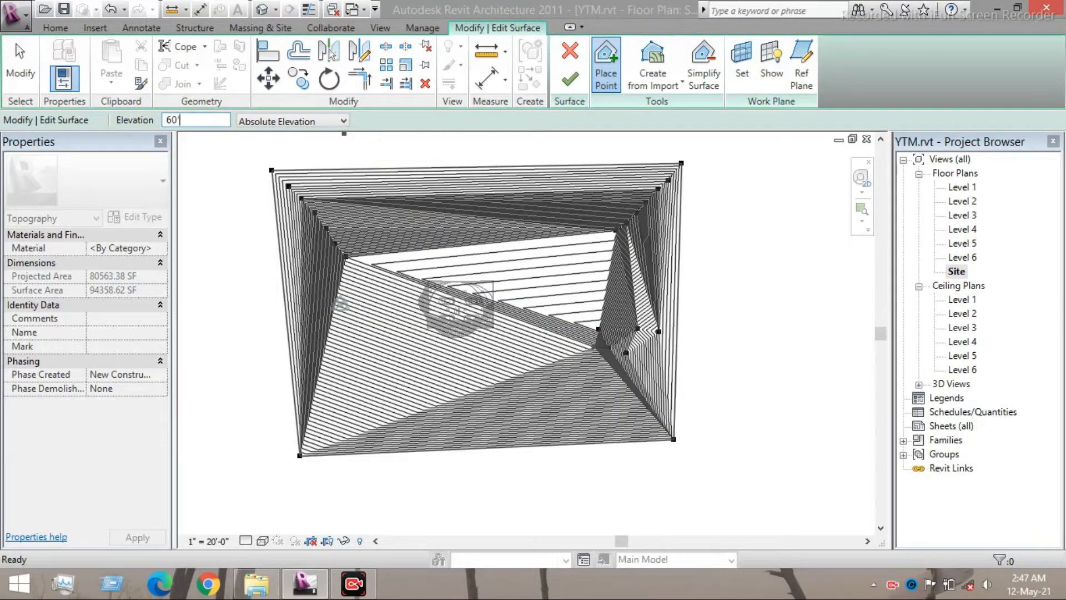
pyautogui.click(352, 279)
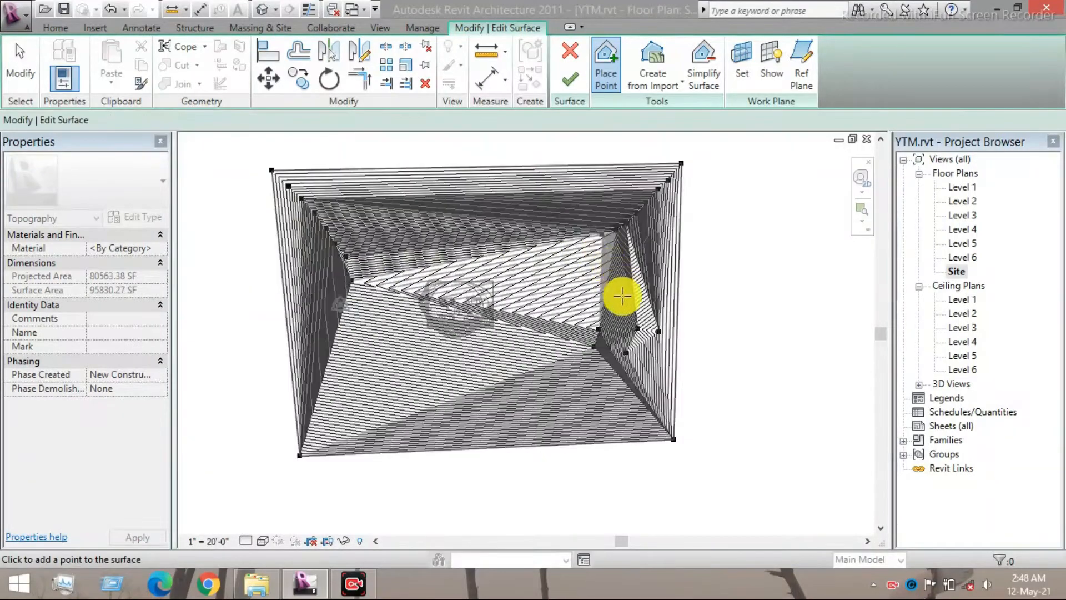
pyautogui.click(609, 324)
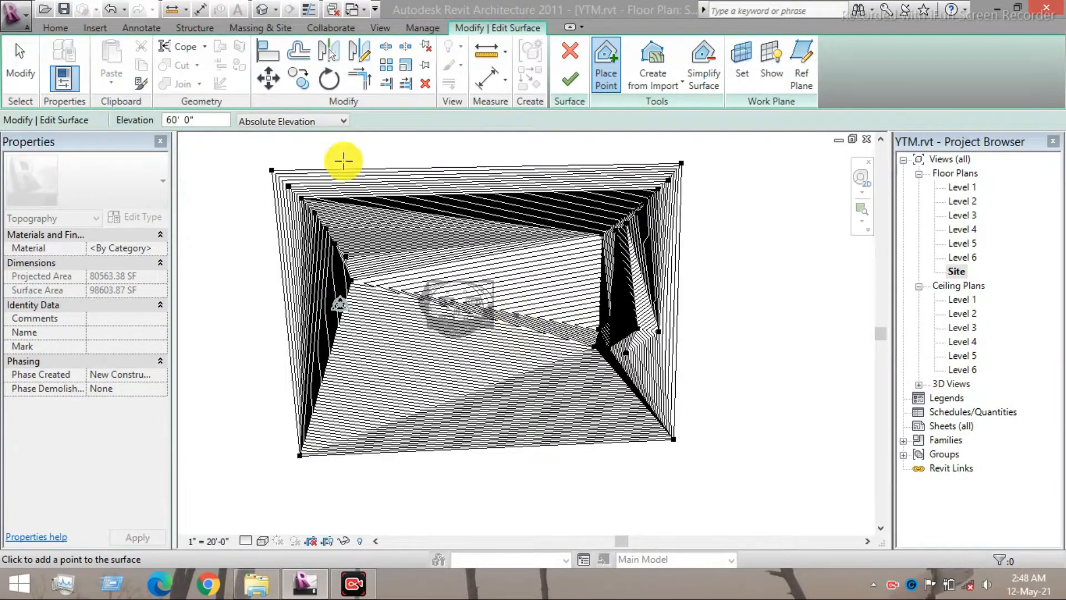
# Step: Lower the point elevation to 50' 0" and place three surface points on the building side of the 60' points
pyautogui.click(272, 139)
pyautogui.moveTo(202, 120); pyautogui.dragTo(147, 124)
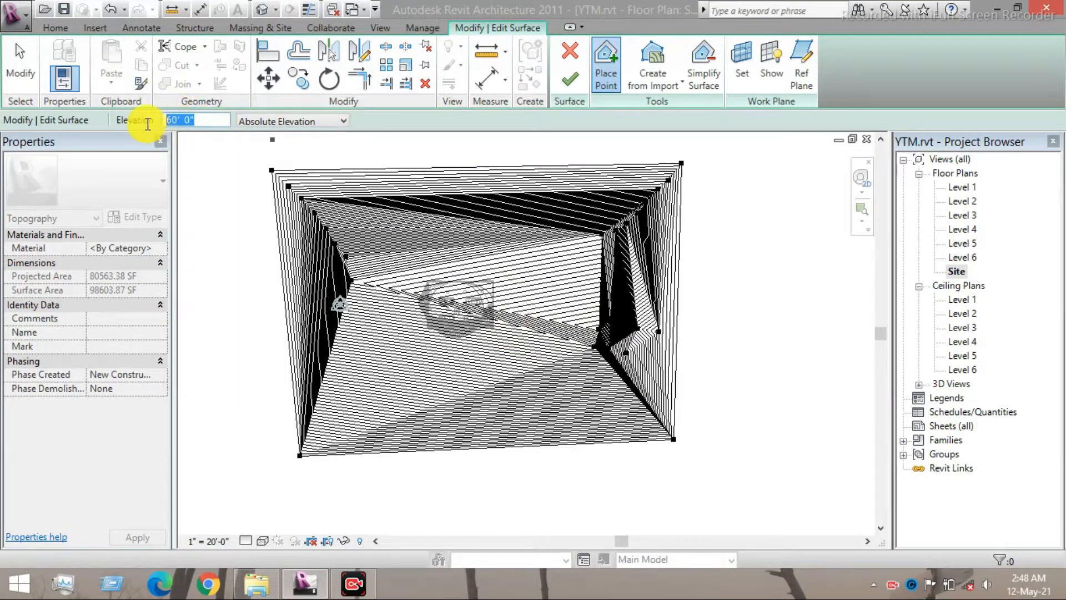
pyautogui.write('50')
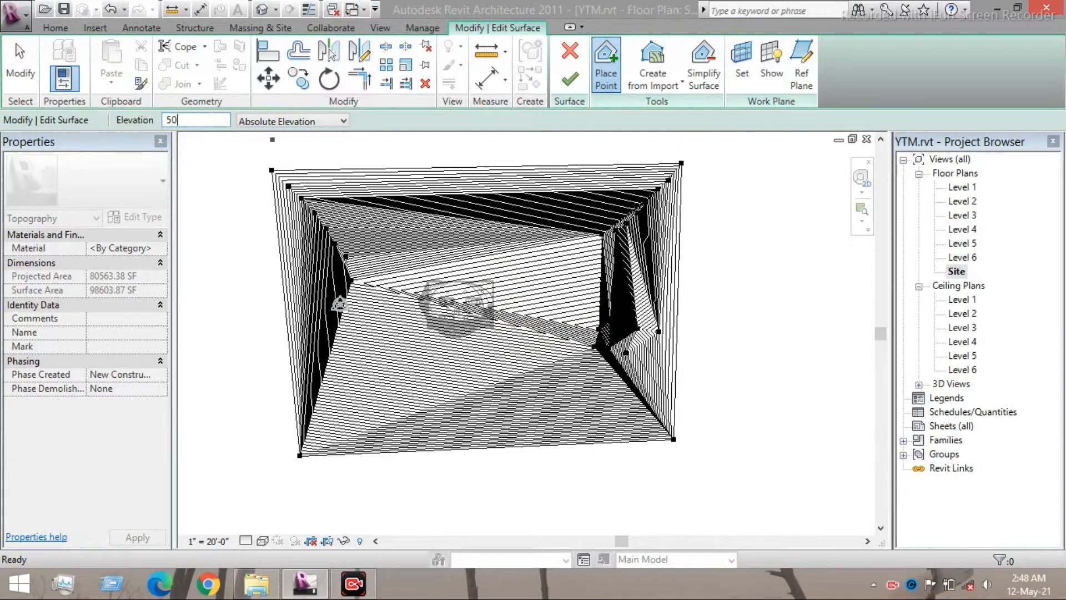
pyautogui.write("'")
pyautogui.press('Return')
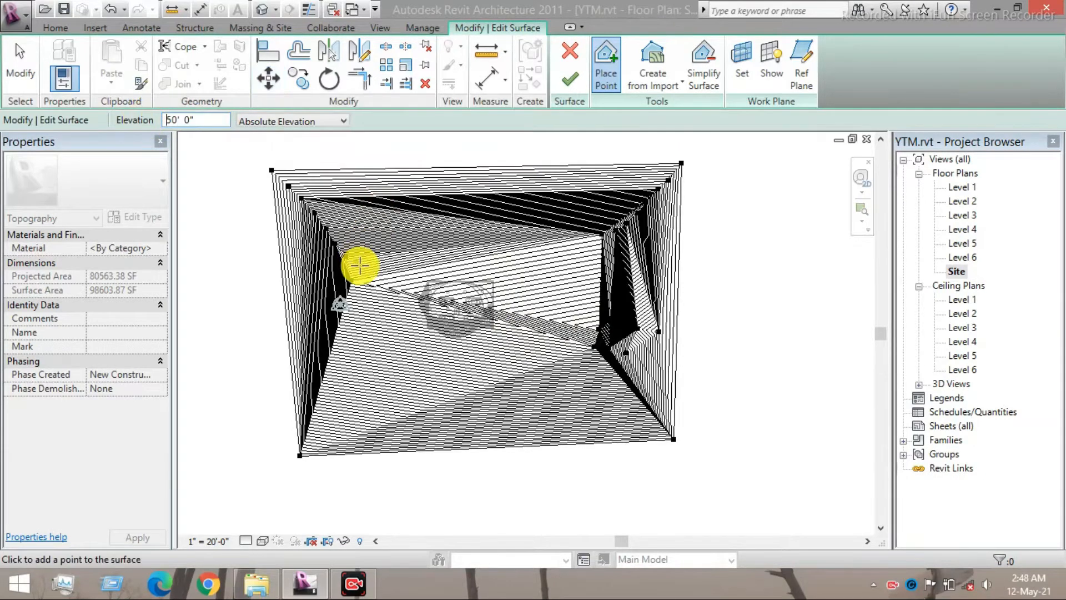
pyautogui.click(362, 265)
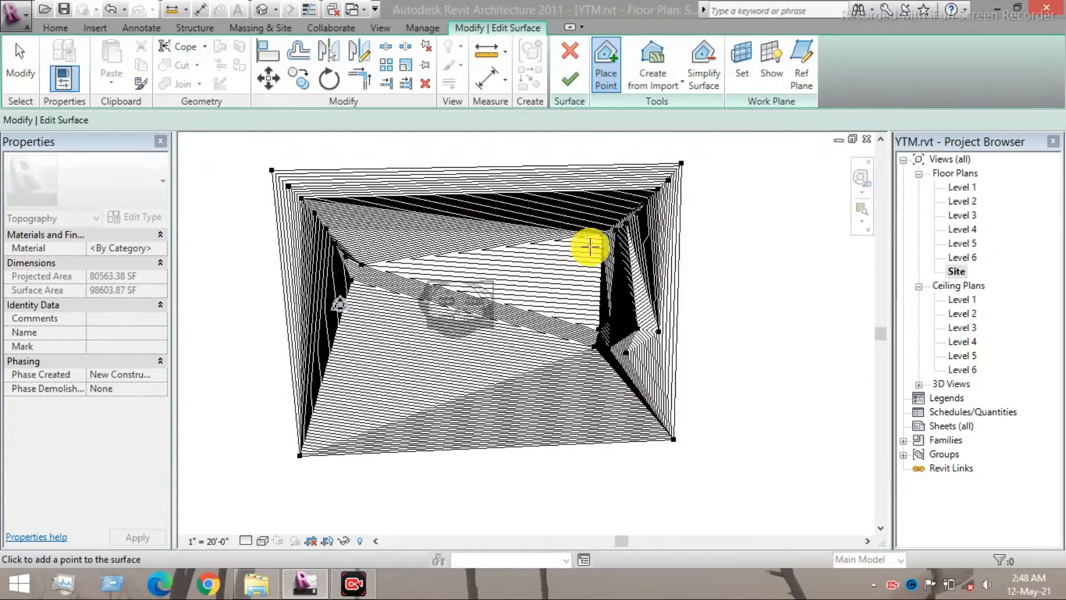
pyautogui.click(591, 246)
pyautogui.click(592, 317)
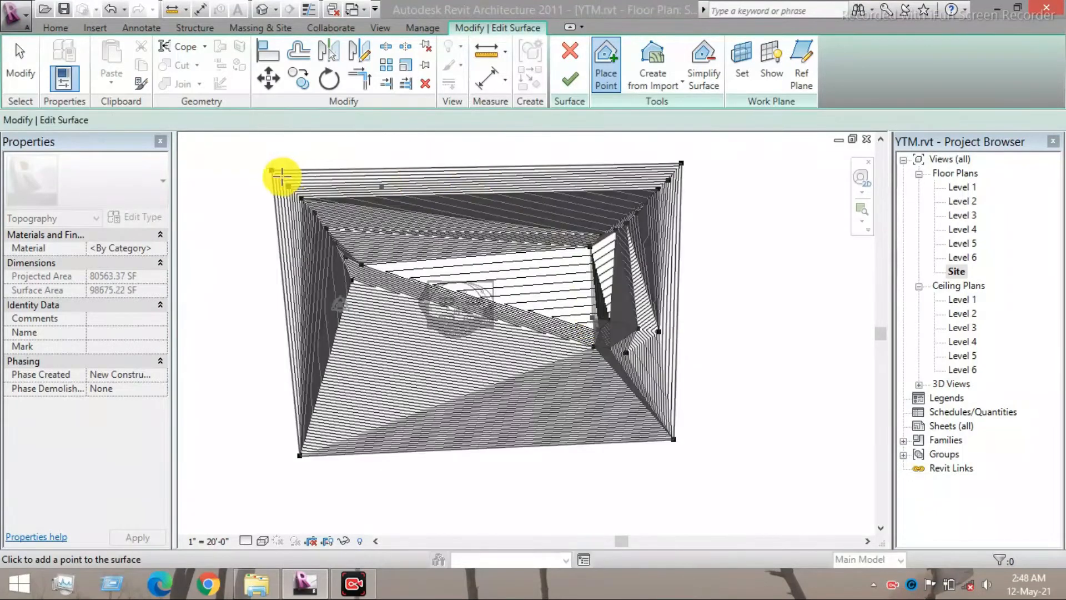
# Step: Lower the point elevation to 40' 0" and place three surface points inward of the second set of 50' points
pyautogui.moveTo(206, 118); pyautogui.dragTo(118, 105)
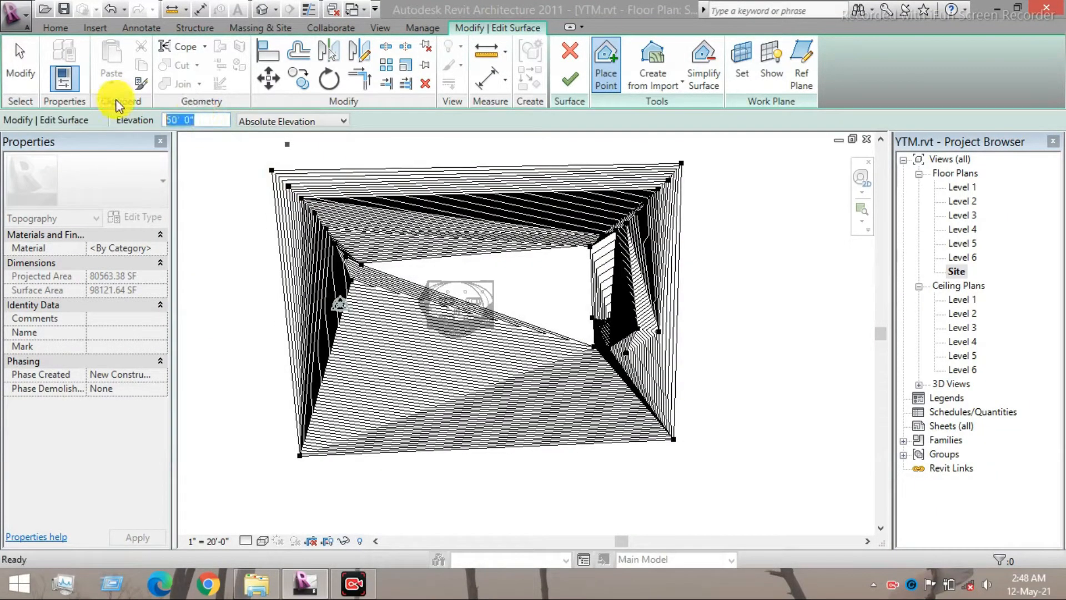
pyautogui.write('40')
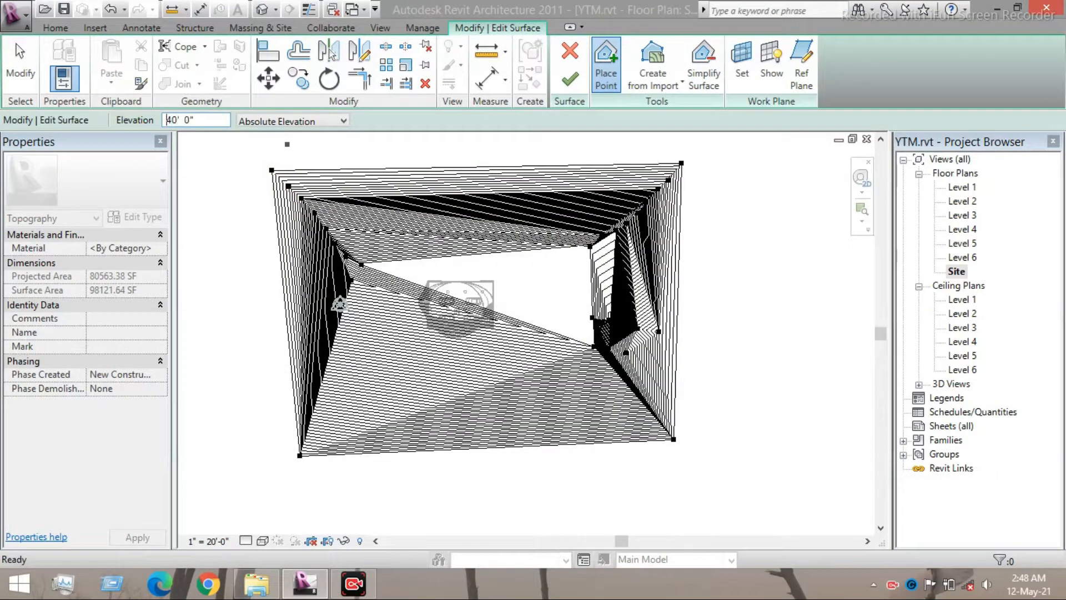
pyautogui.click(361, 280)
pyautogui.click(577, 256)
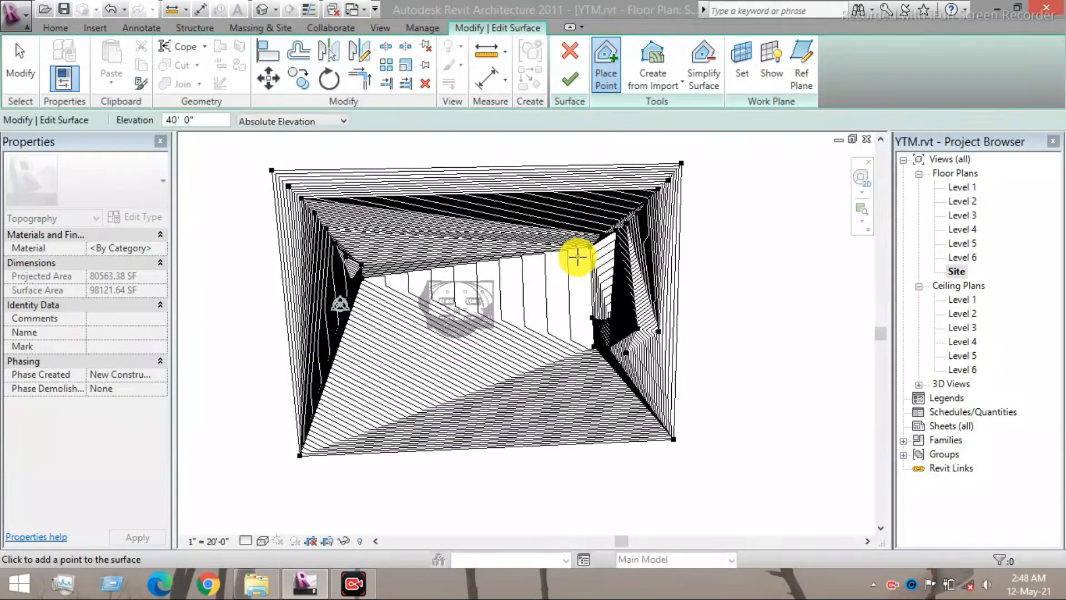
pyautogui.click(587, 332)
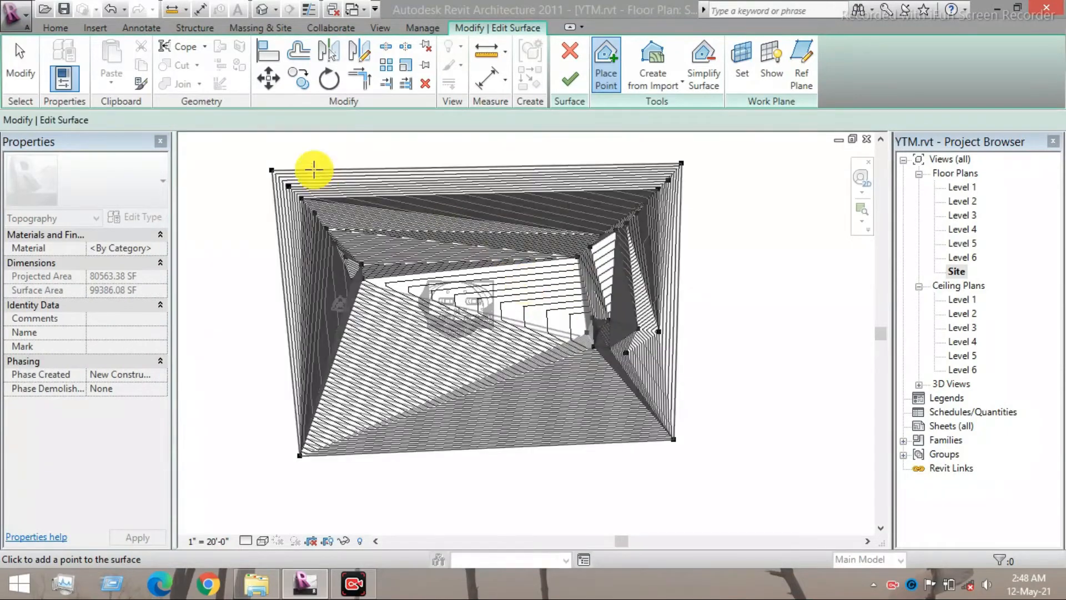
# Step: Lower the point elevation to 30' 0" and place three surface points closer to the building than the descending 40' points
pyautogui.moveTo(202, 121); pyautogui.dragTo(128, 136)
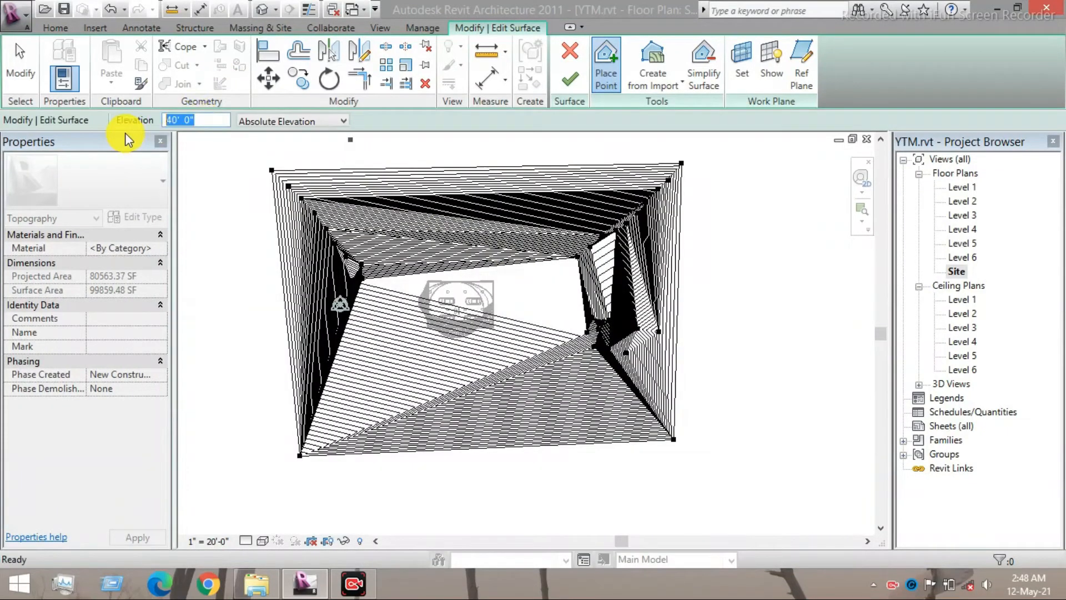
pyautogui.write('30')
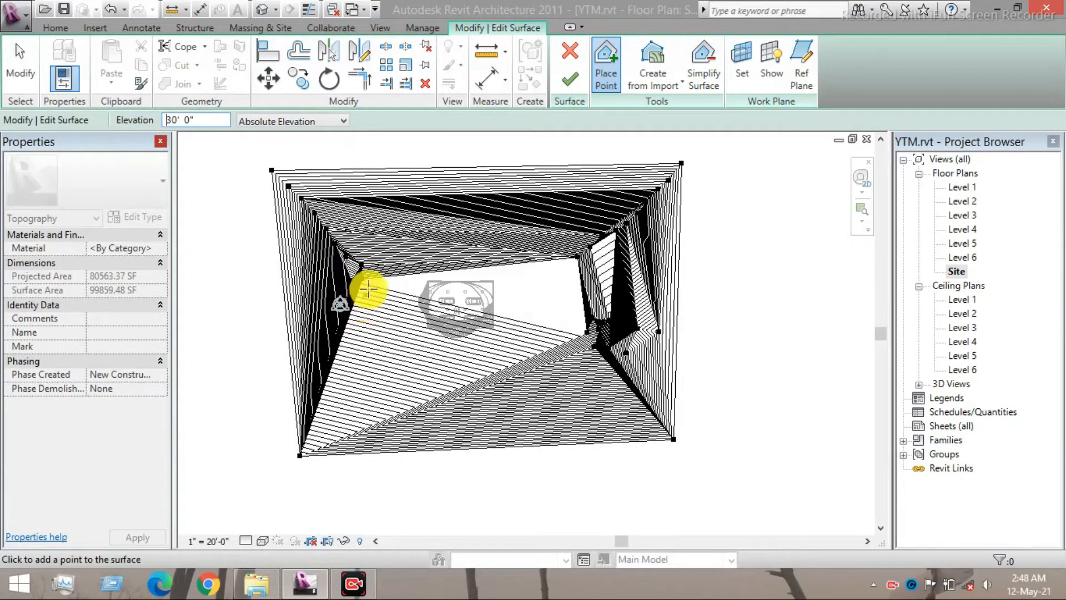
pyautogui.click(373, 274)
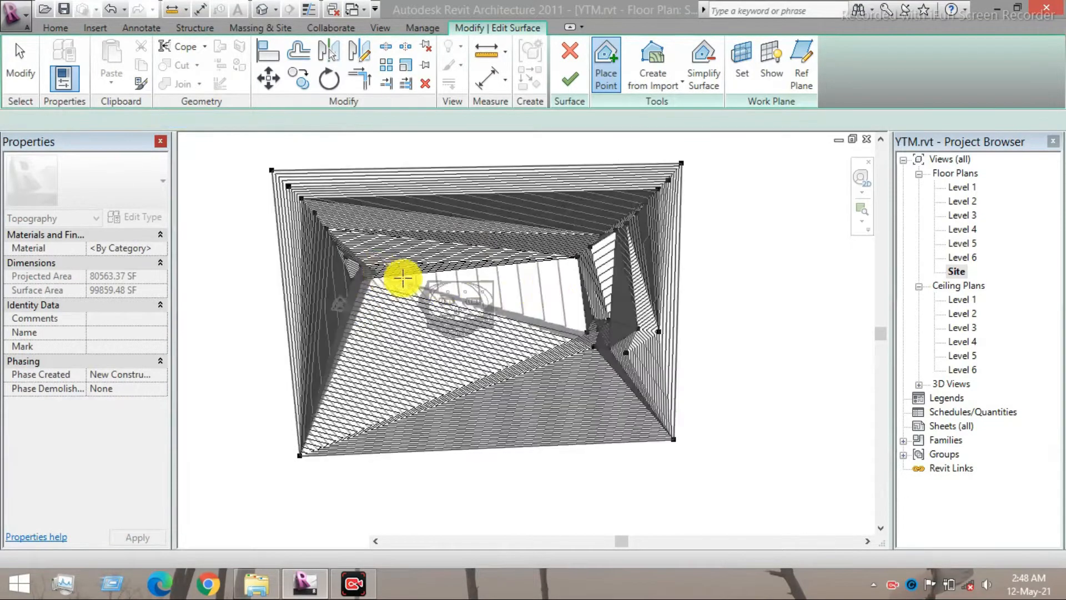
pyautogui.click(573, 268)
pyautogui.click(578, 348)
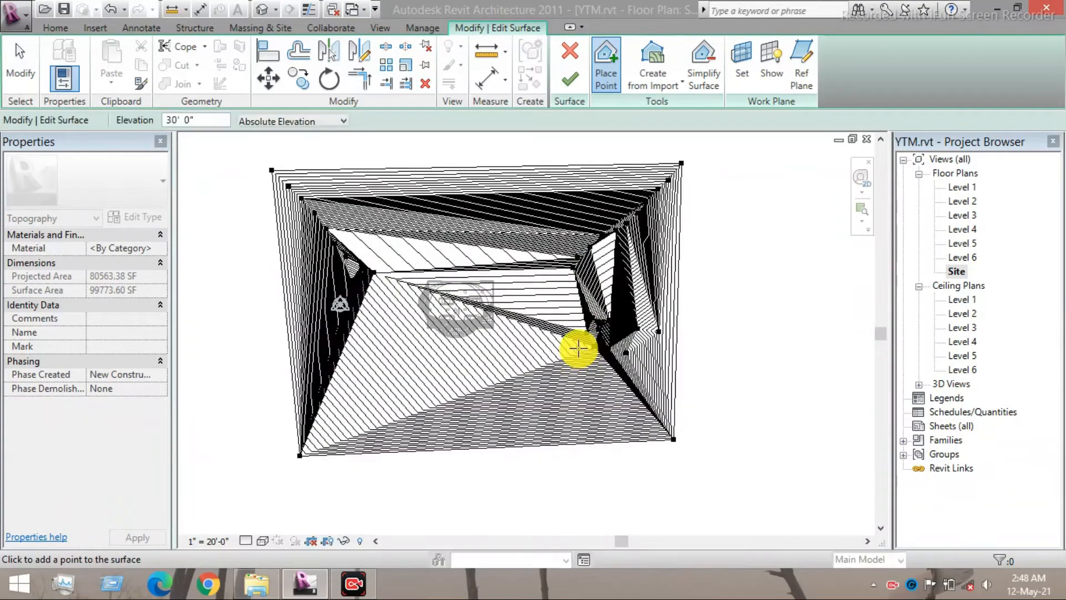
# Step: Lower the point elevation to 20' 0" and place three surface points on the building side of the descending 30' points
pyautogui.click(197, 120)
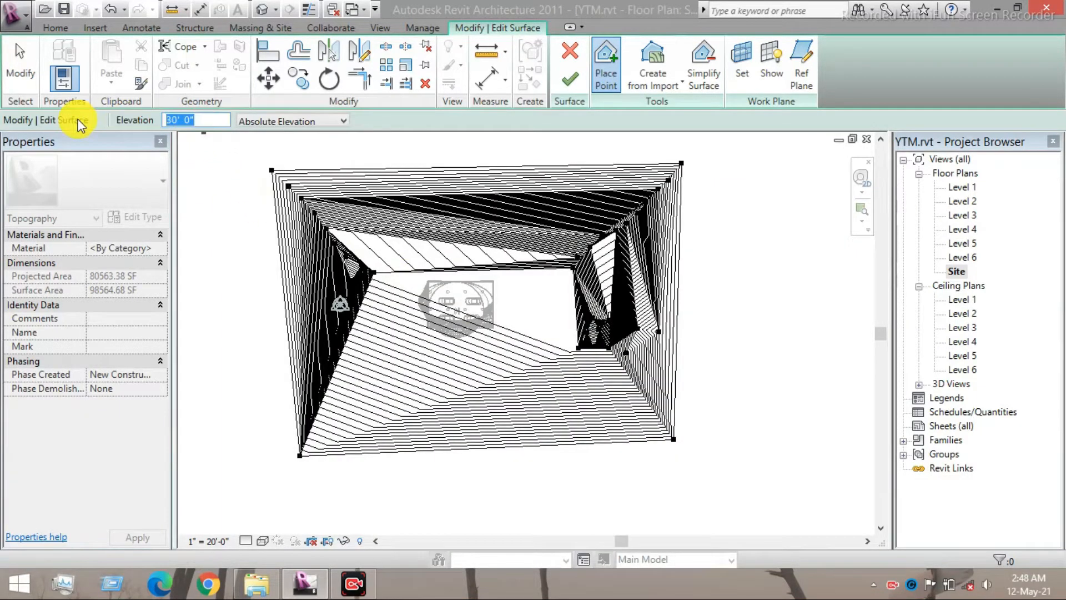
pyautogui.write('20')
pyautogui.press('Return')
pyautogui.click(382, 264)
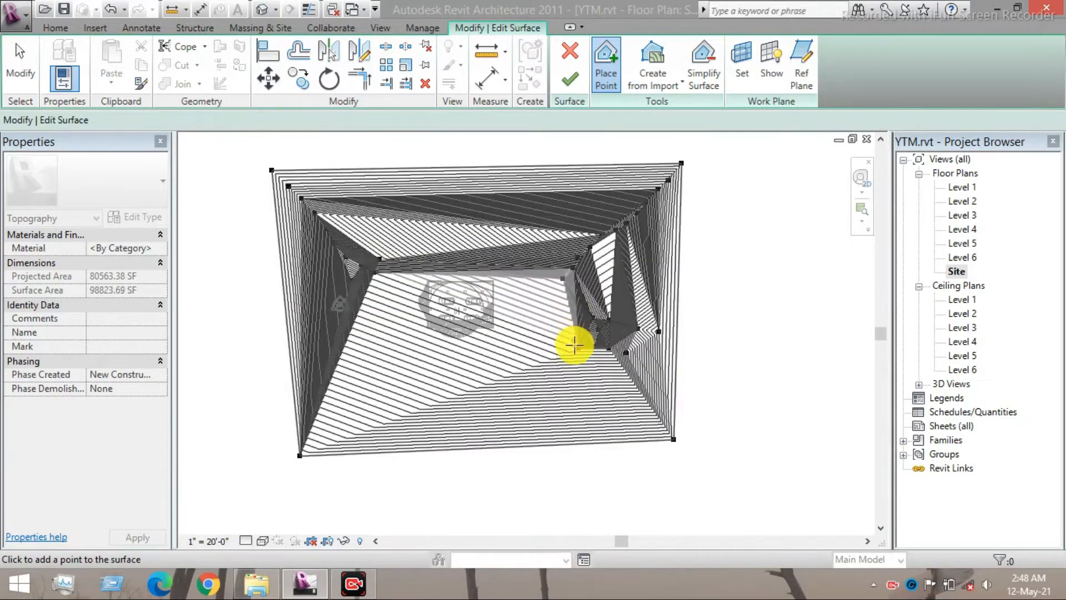
pyautogui.click(574, 345)
pyautogui.click(587, 359)
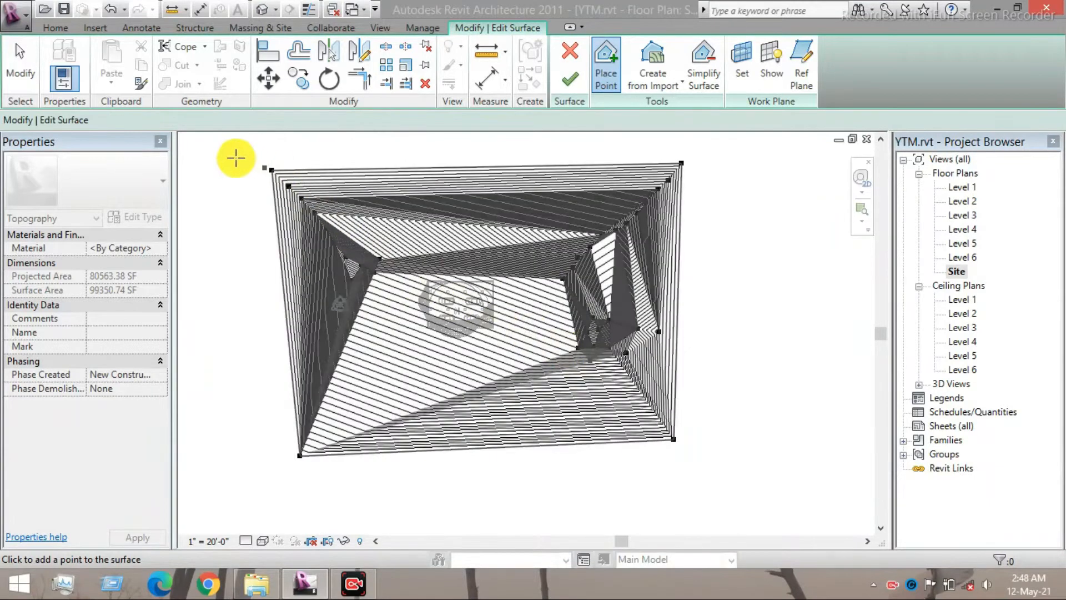
# Step: Lower the point elevation to 10' 0" and place three surface points inward of the 20' points
pyautogui.moveTo(199, 120); pyautogui.dragTo(66, 123)
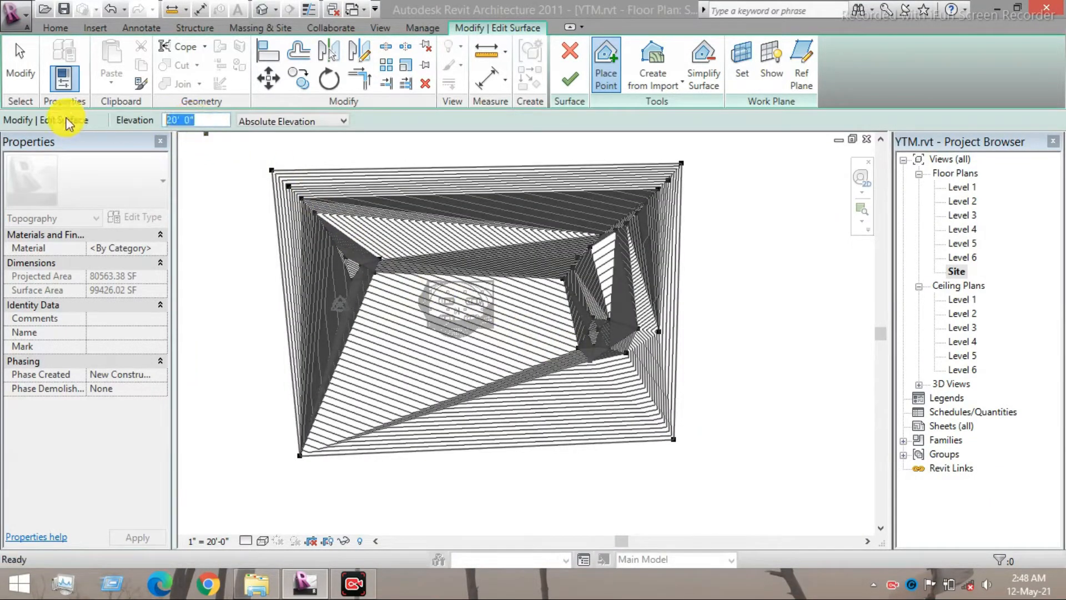
pyautogui.write('10')
pyautogui.click(377, 289)
pyautogui.click(558, 272)
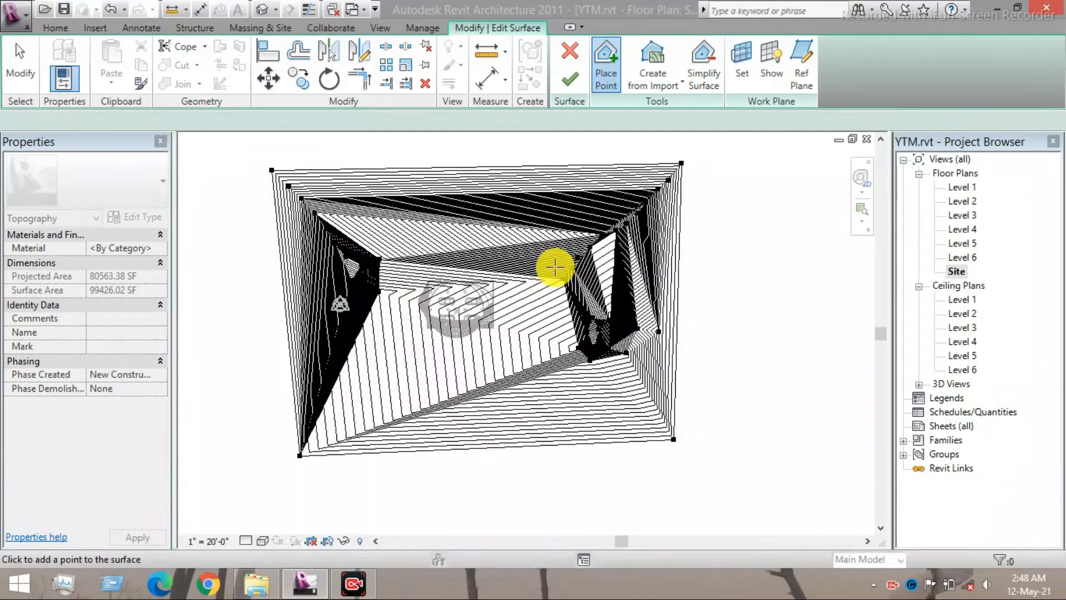
pyautogui.click(573, 365)
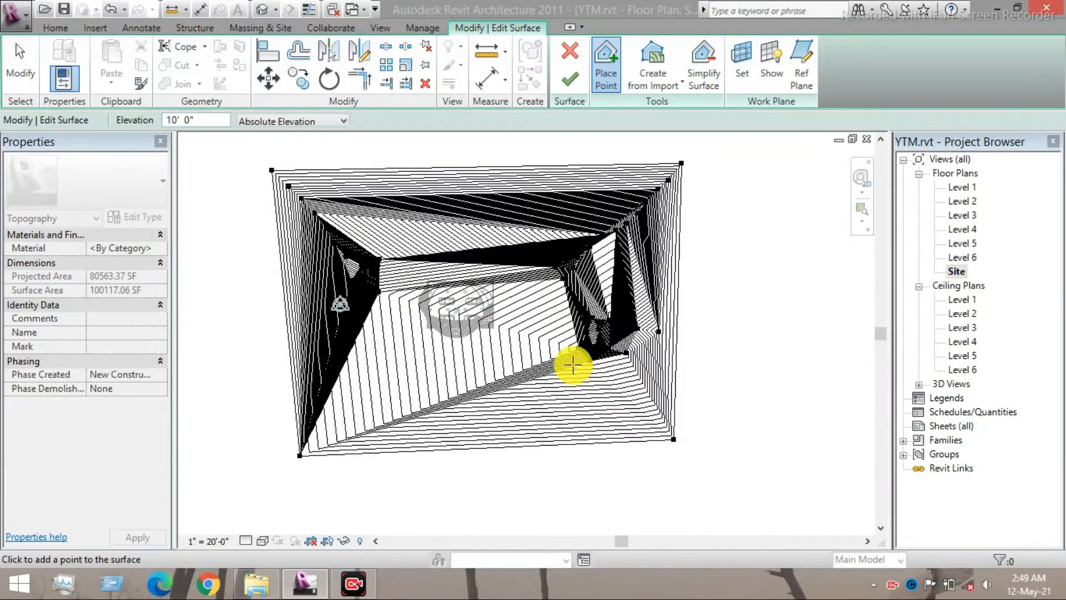
pyautogui.click(572, 364)
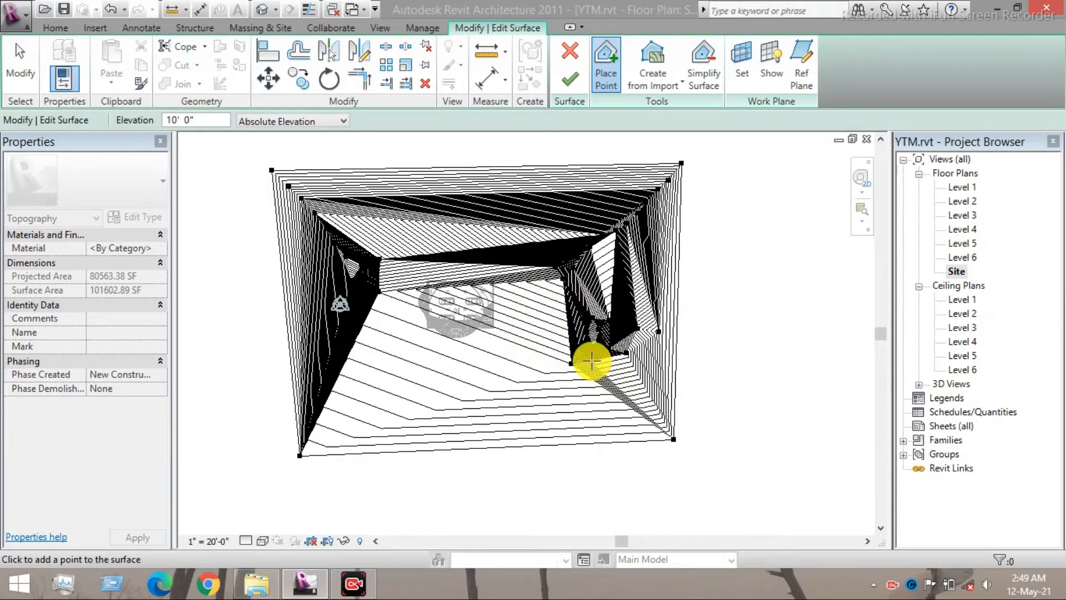
# Step: Lower the point elevation to 5' 0" and place three surface points around the building beside the 10' points
pyautogui.click(195, 125)
pyautogui.write('5')
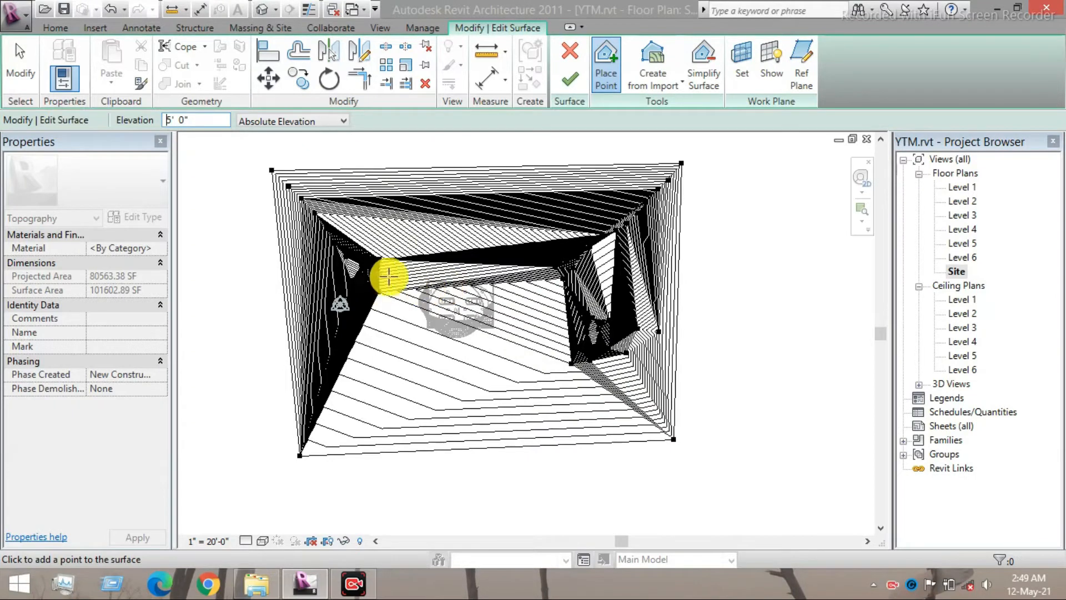
pyautogui.click(555, 254)
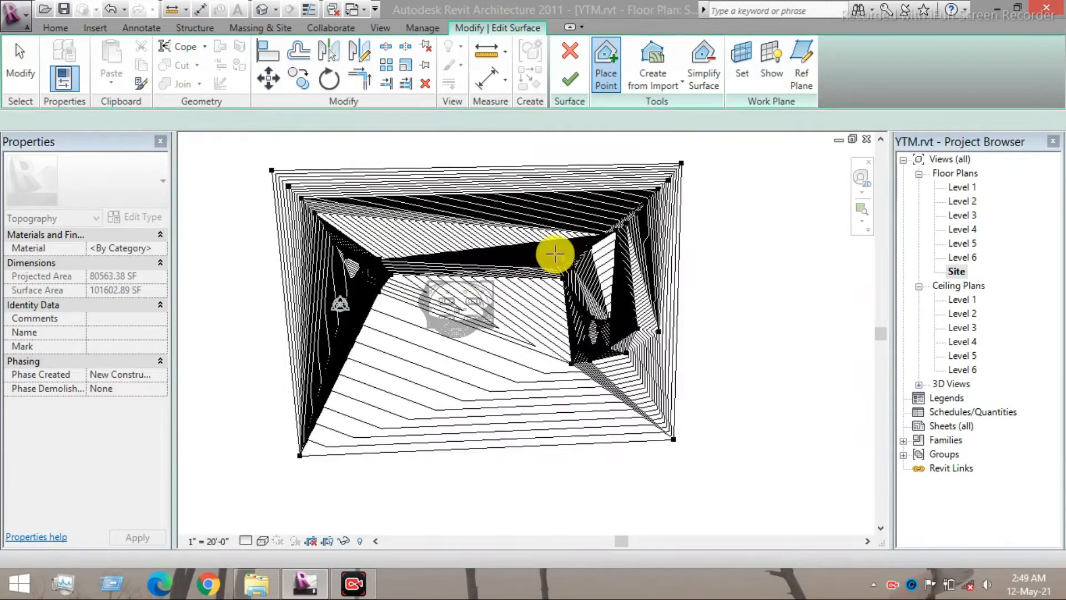
pyautogui.click(561, 354)
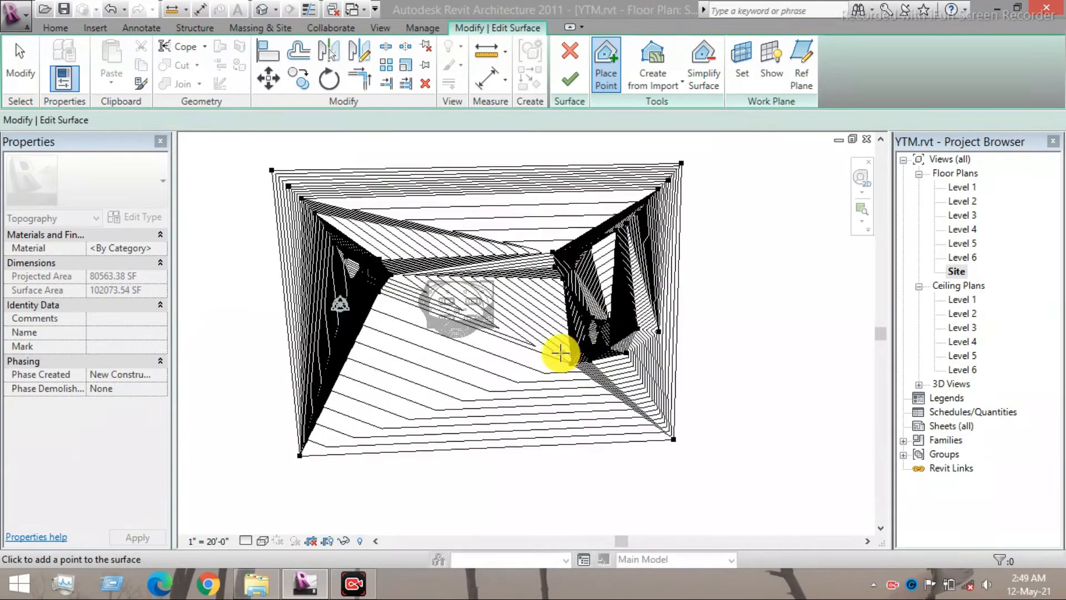
pyautogui.click(254, 150)
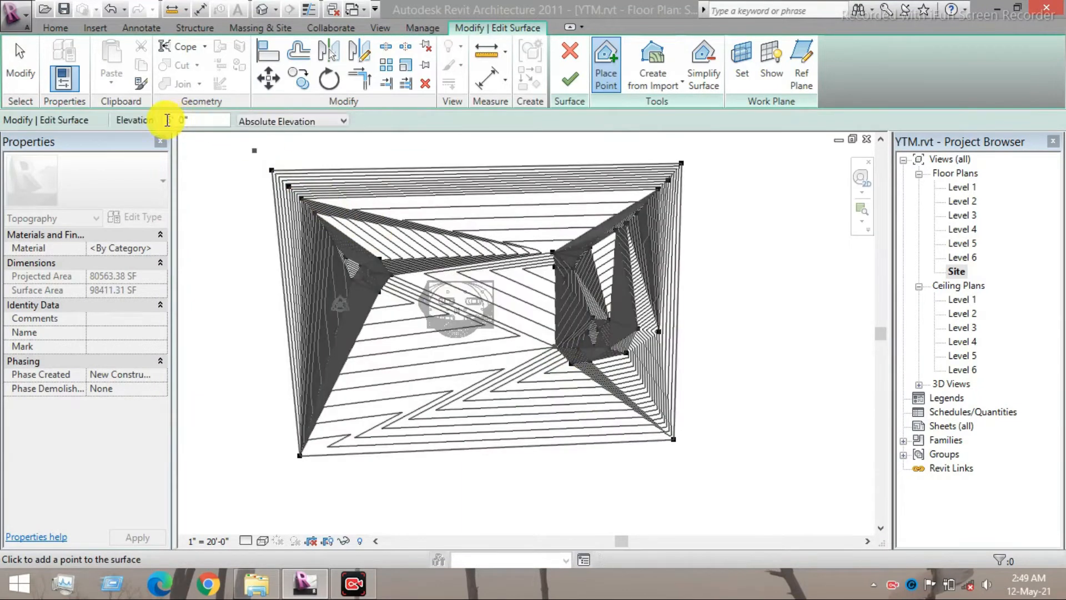
# Step: Lower the point elevation to 3' 0" and place a surface point on each side of the building
pyautogui.moveTo(194, 121); pyautogui.dragTo(154, 123)
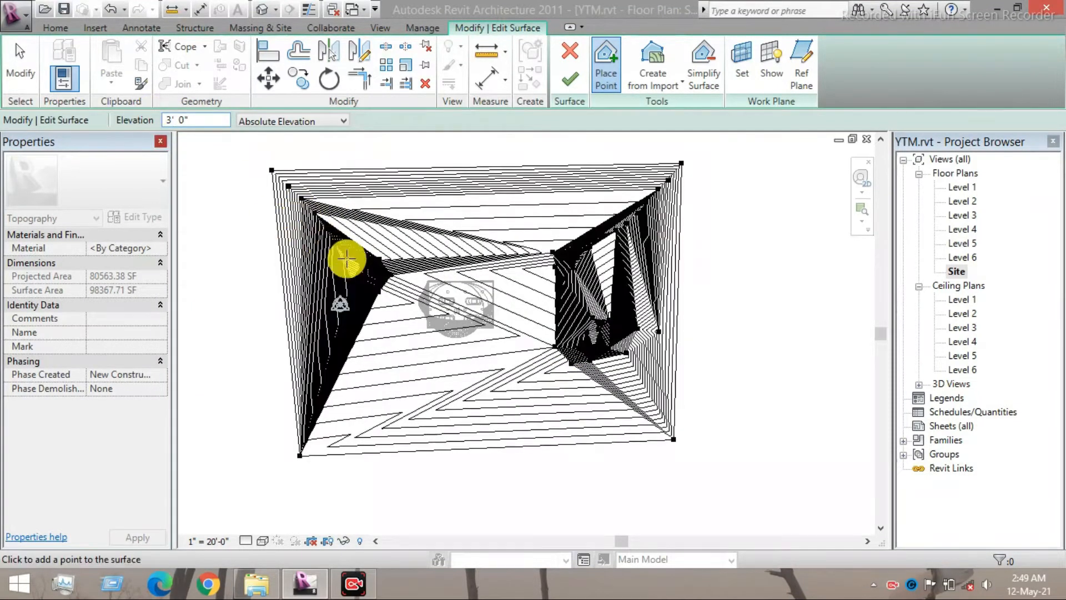
pyautogui.click(397, 286)
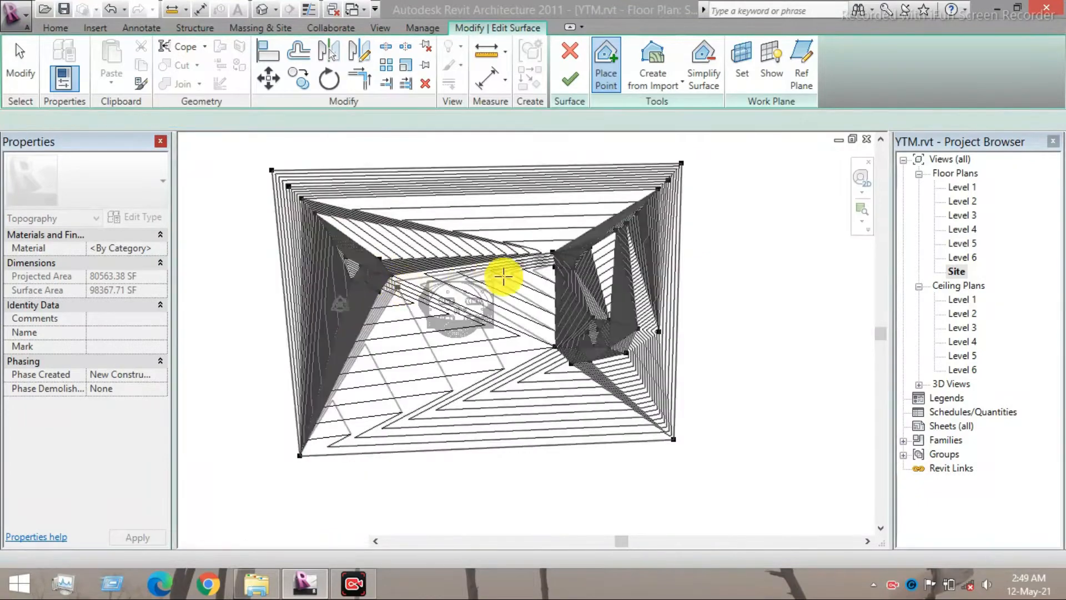
pyautogui.click(536, 272)
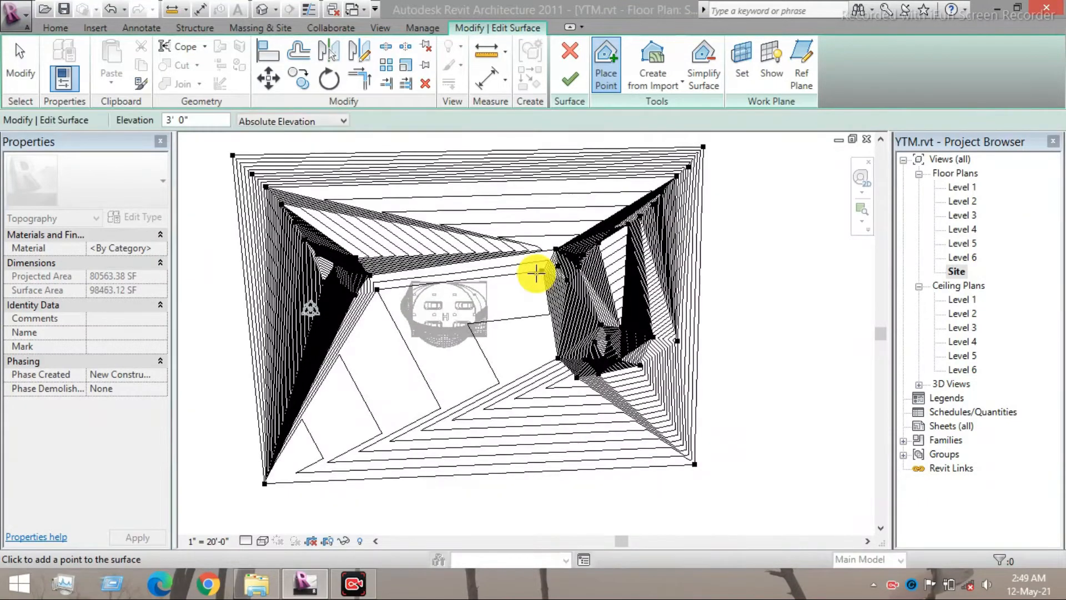
# Step: Lower the point elevation to 1' 0" and place surface points close to both sides of the building
pyautogui.scroll(2, 536, 272)
pyautogui.moveTo(199, 122); pyautogui.dragTo(134, 118)
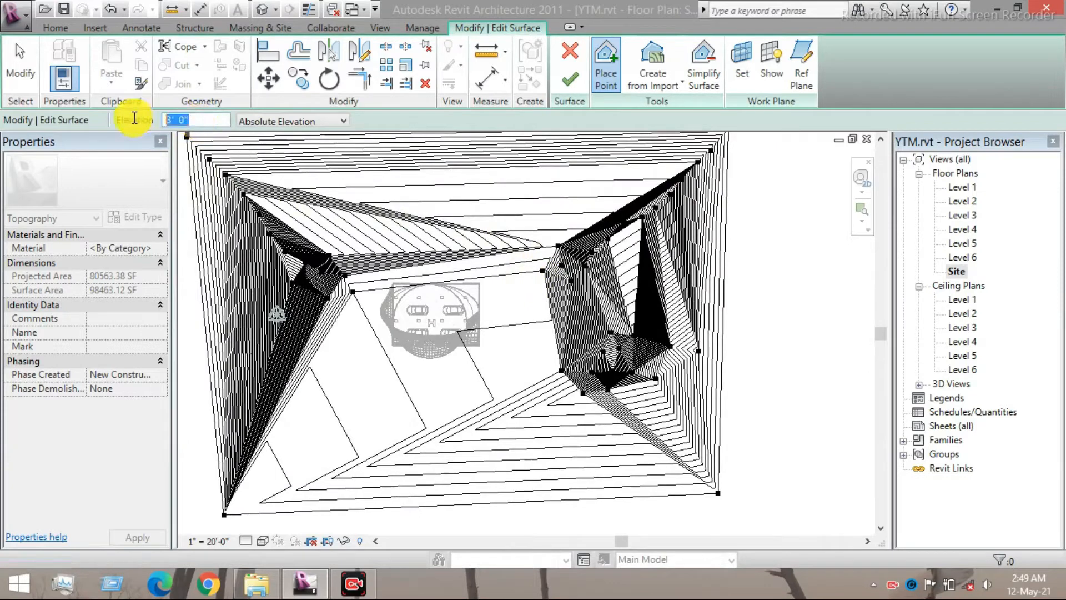
pyautogui.write("1'")
pyautogui.click(369, 300)
pyautogui.click(512, 301)
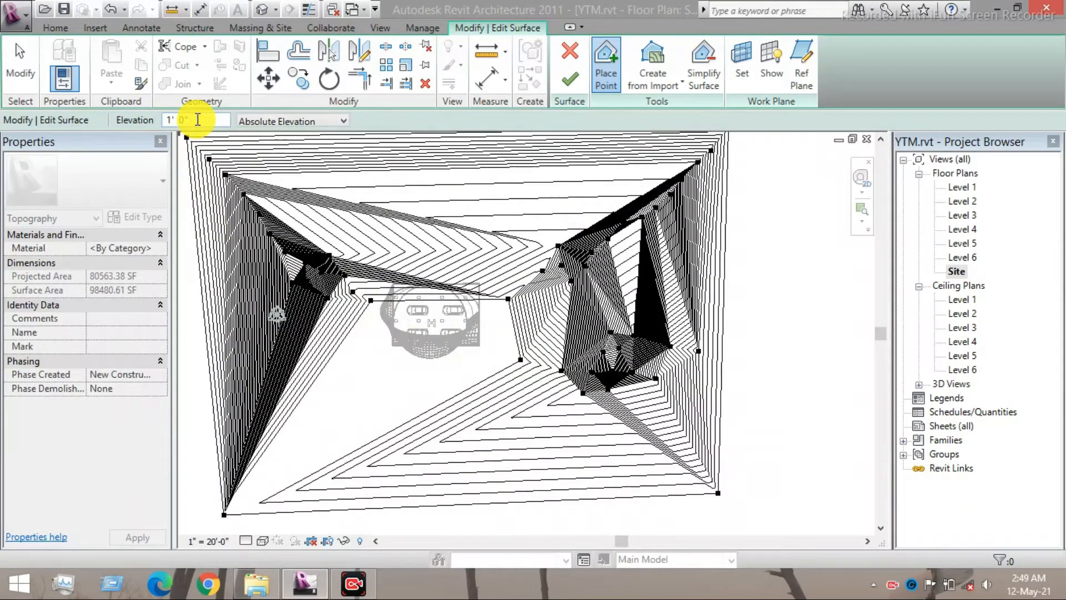
pyautogui.click(501, 349)
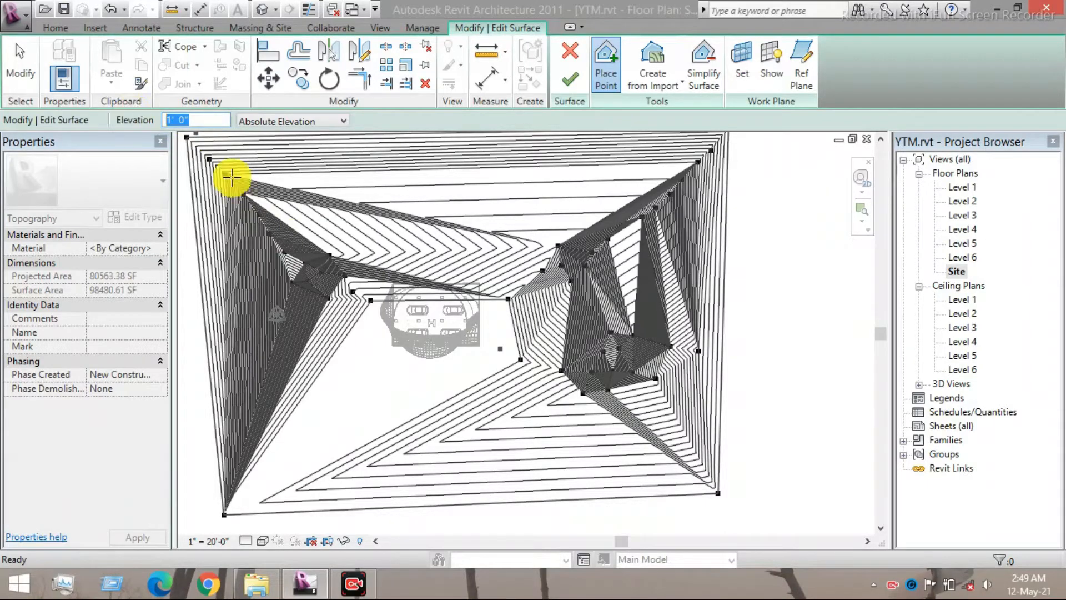
# Step: Set the point elevation to 0' 0", place eight surface points across the flat ground below the building in plan, and finish the surface
pyautogui.click(331, 362)
pyautogui.click(413, 421)
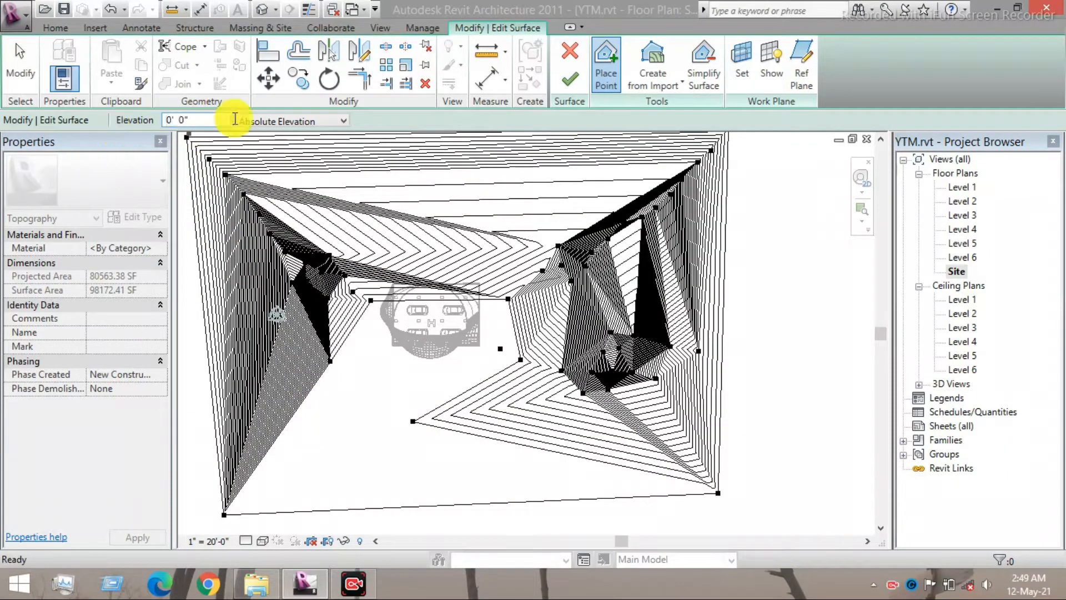
pyautogui.click(385, 449)
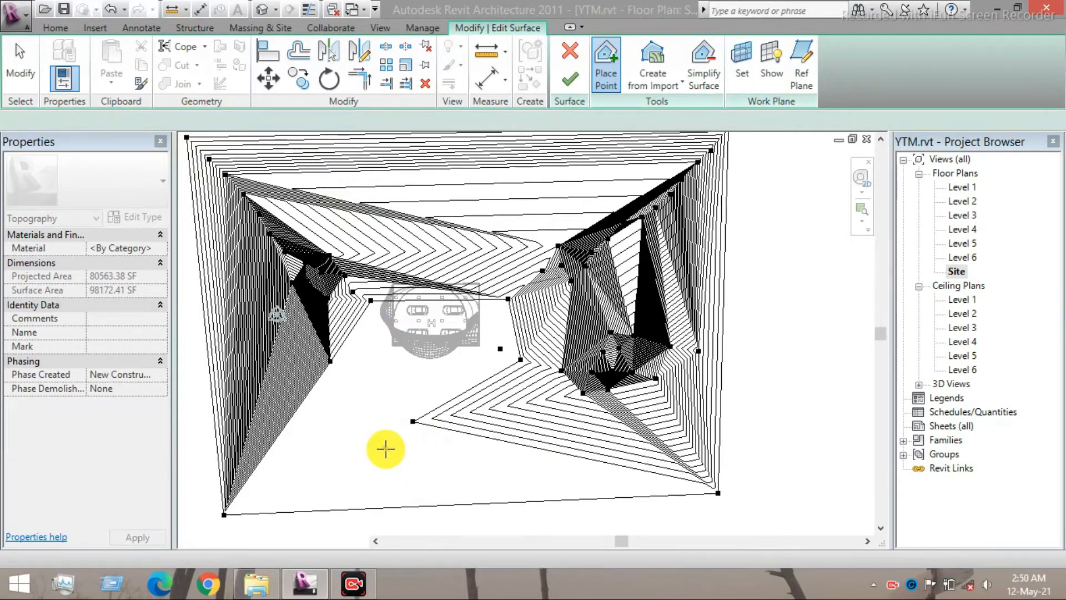
pyautogui.click(371, 491)
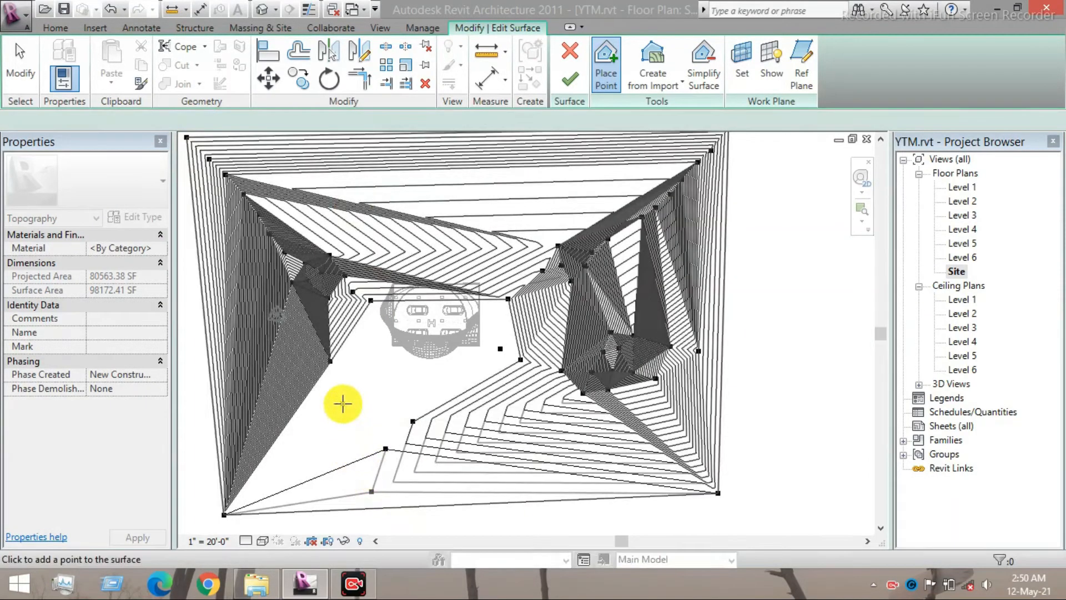
pyautogui.click(344, 405)
pyautogui.click(381, 361)
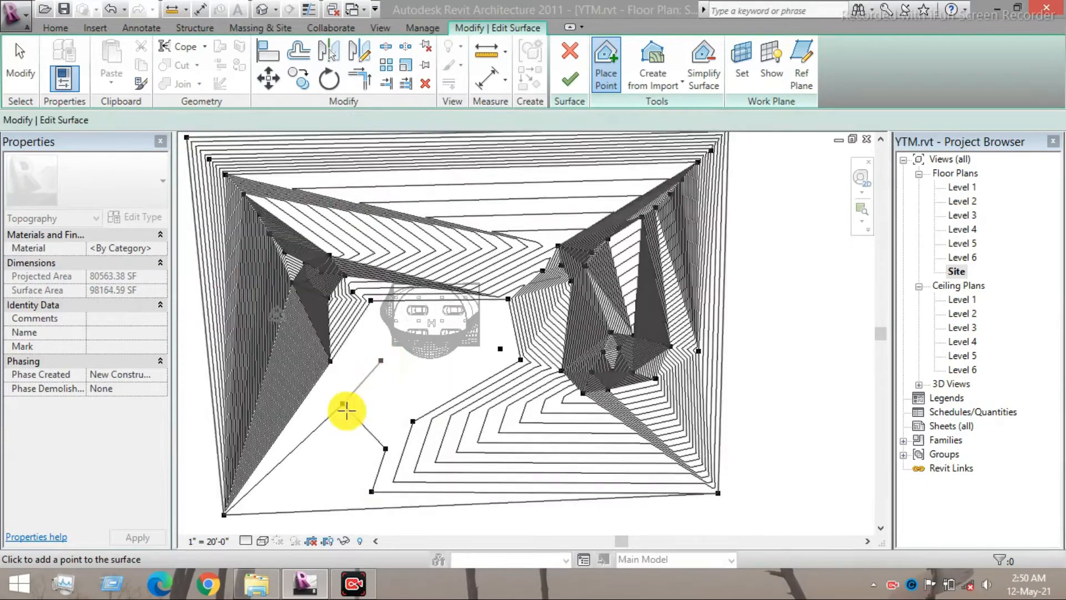
pyautogui.click(409, 391)
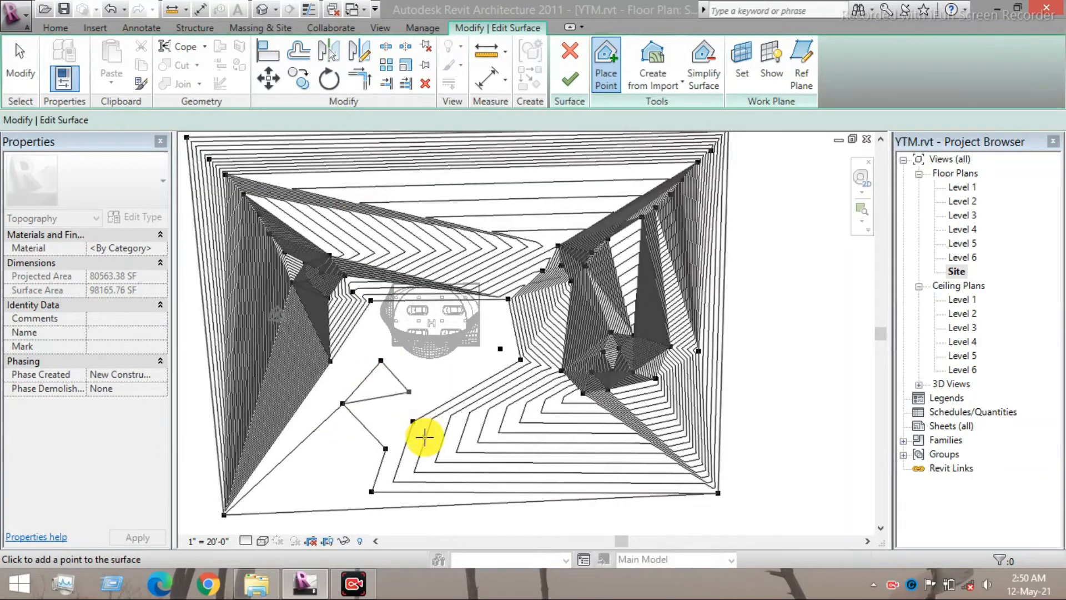
pyautogui.click(441, 392)
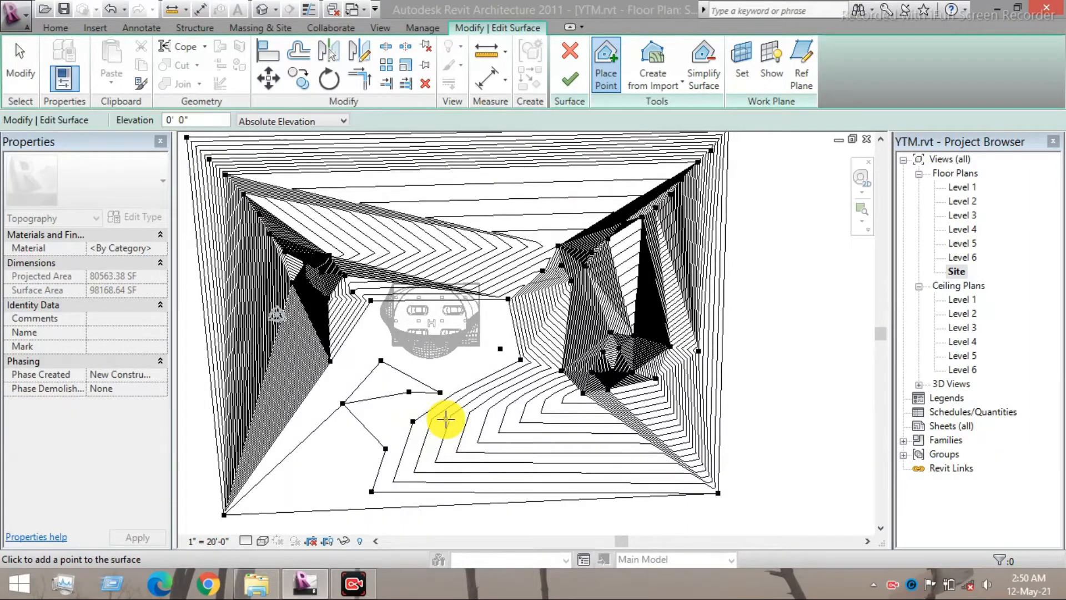
pyautogui.click(570, 80)
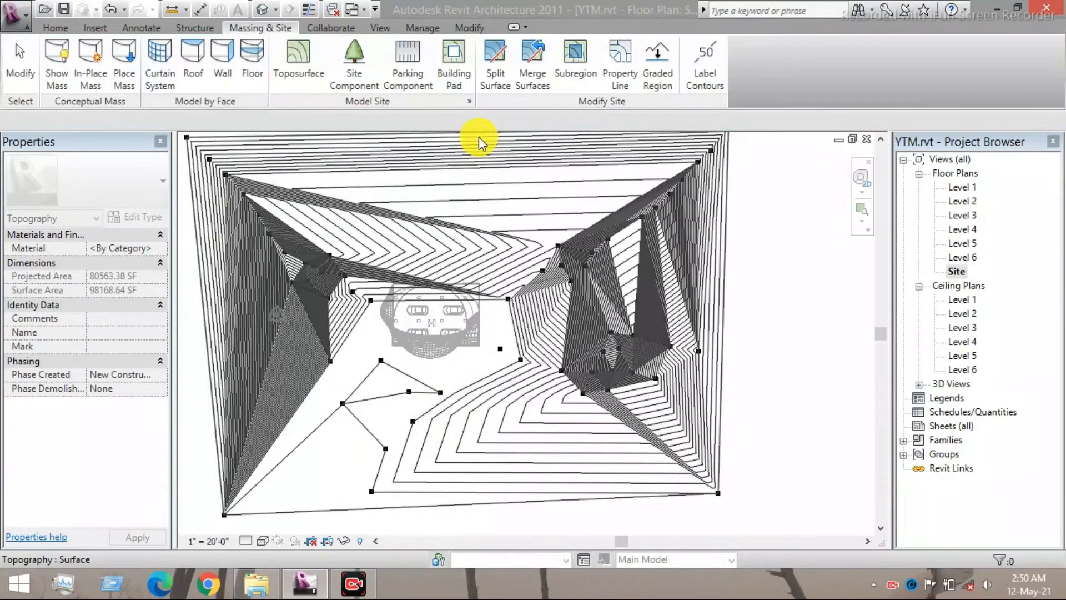
pyautogui.scroll(-3, 523, 299)
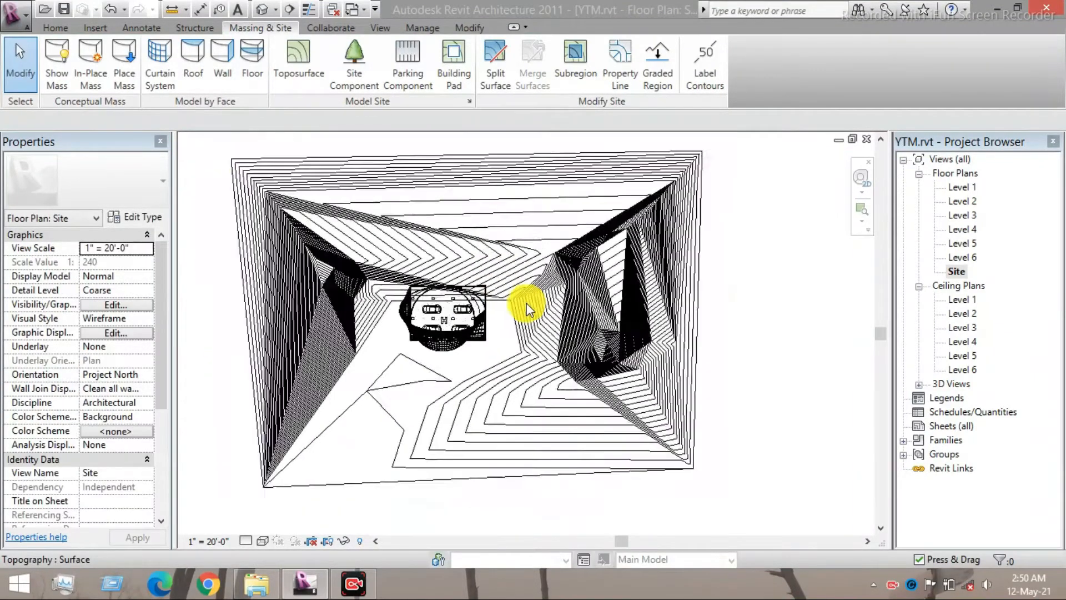
pyautogui.rightClick(523, 300)
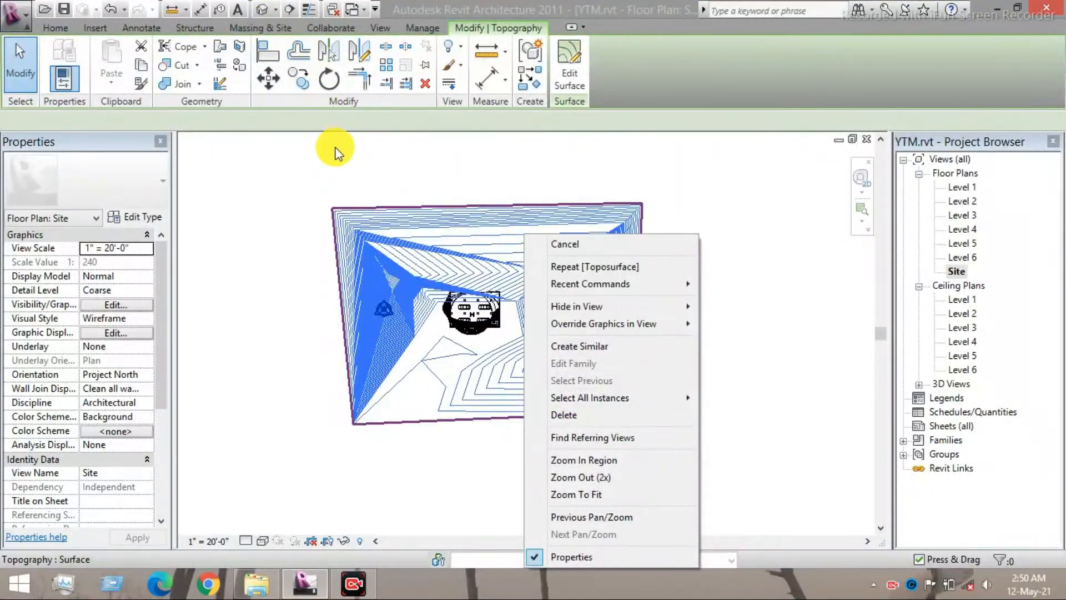
pyautogui.click(361, 165)
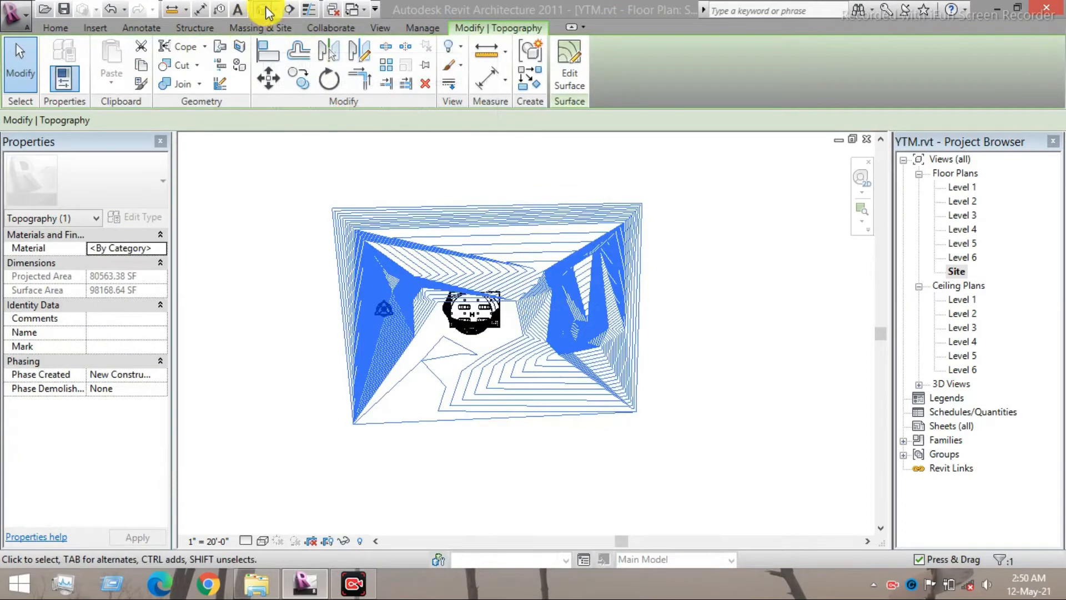
# Step: Open the default 3D view and examine the toposurface and its two hills around the building from the front
pyautogui.click(267, 11)
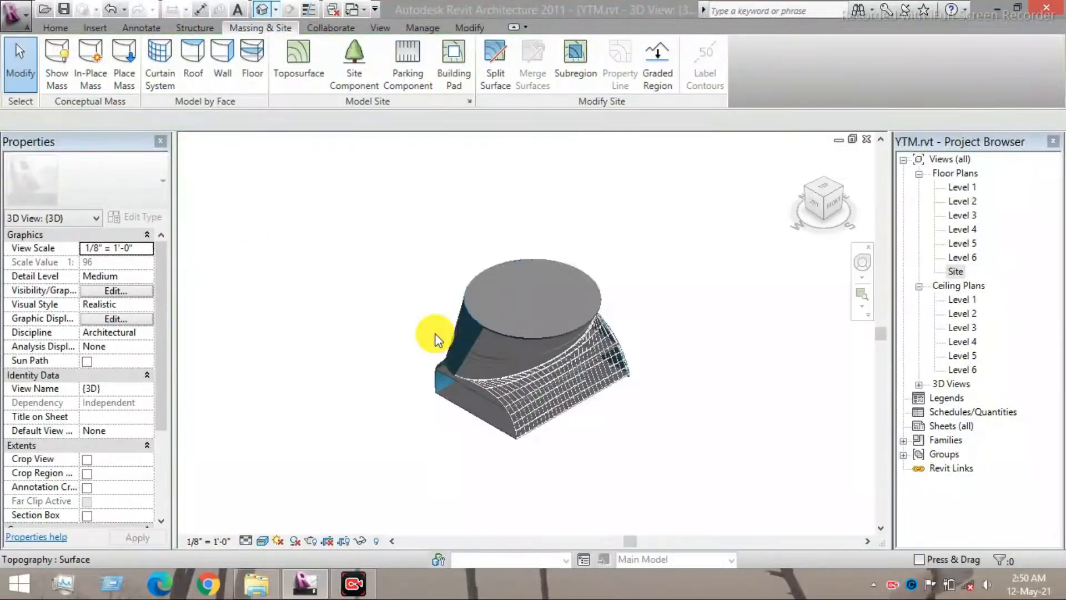
pyautogui.scroll(-3, 435, 333)
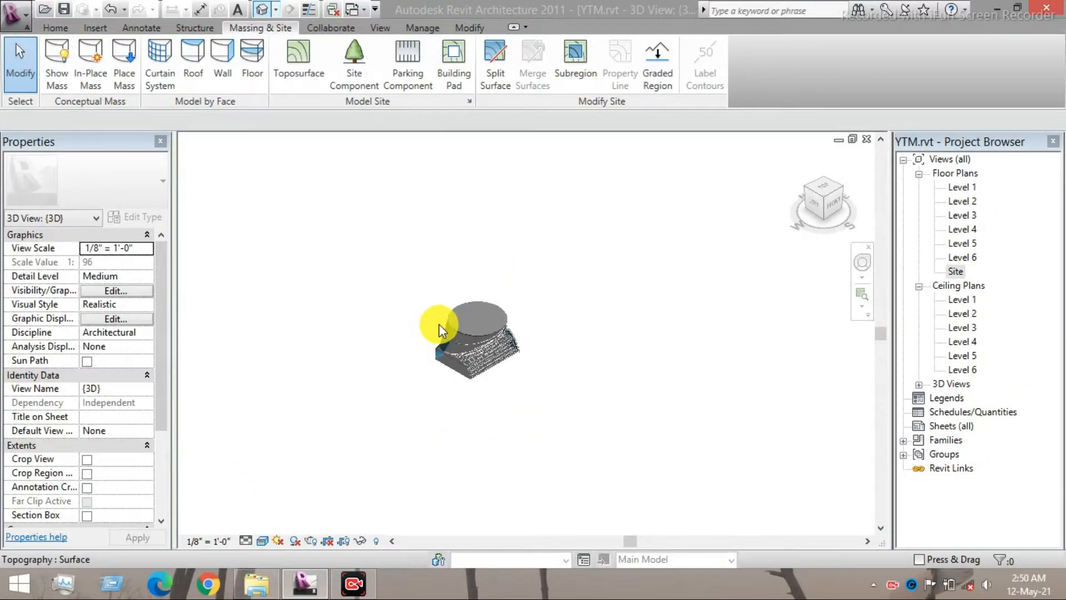
pyautogui.scroll(-1, 439, 323)
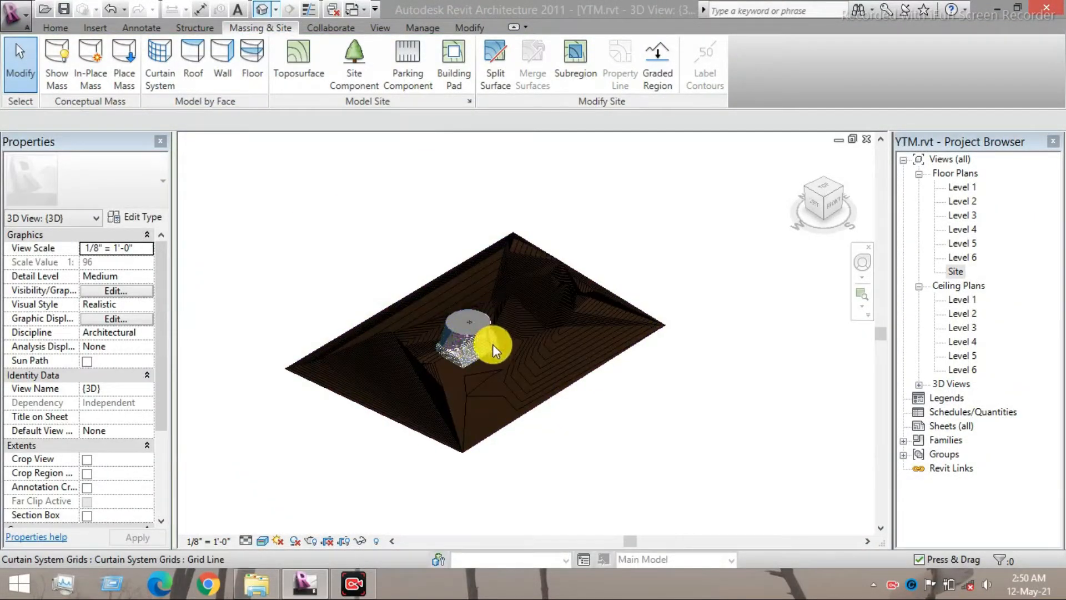
pyautogui.keyDown('shift'); pyautogui.moveTo(492, 344); pyautogui.dragTo(357, 321, button='middle'); pyautogui.keyUp('shift')
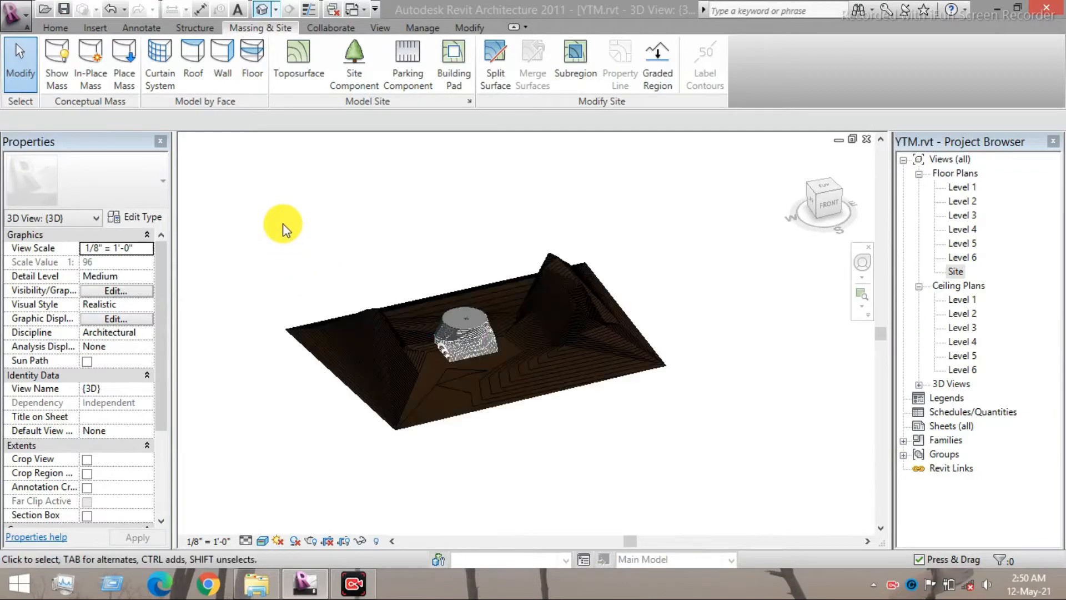
pyautogui.scroll(2, 284, 228)
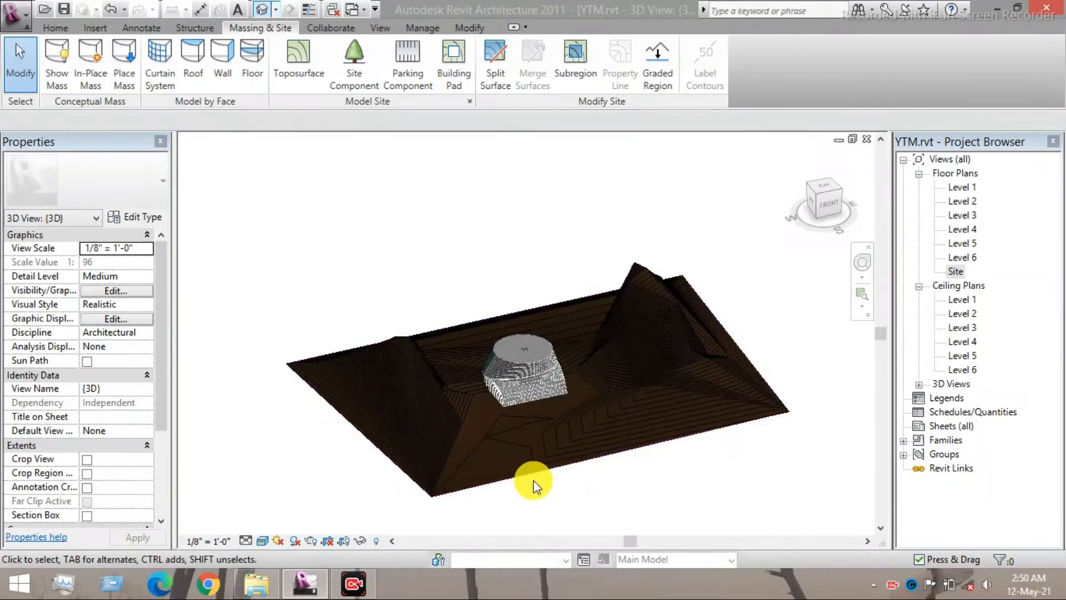
pyautogui.scroll(2, 500, 484)
pyautogui.scroll(2, 455, 436)
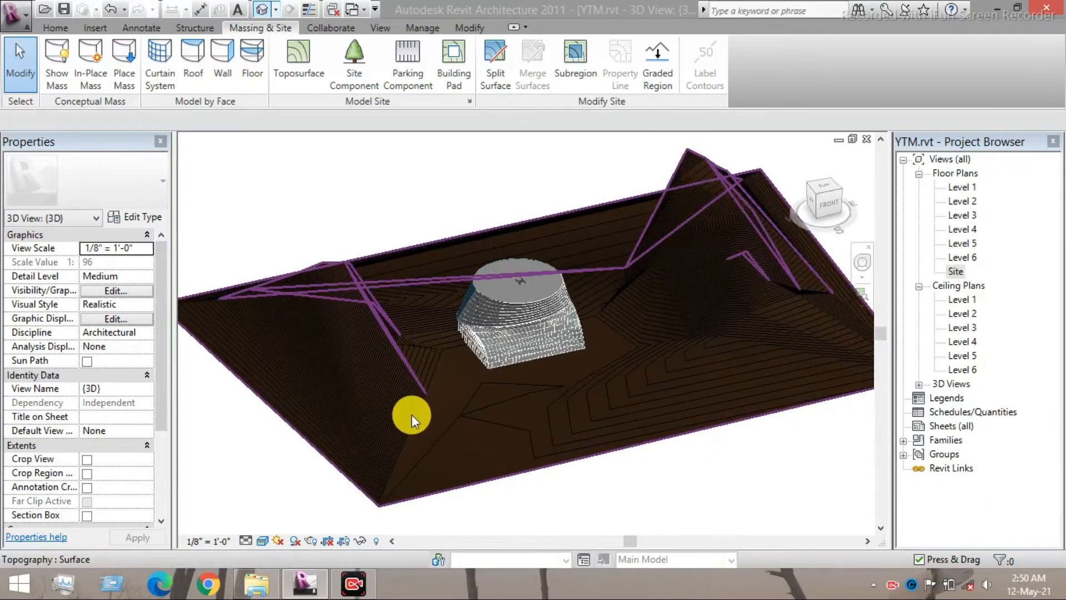
# Step: Open the material choice for the toposurface and duplicate the Acoustic Ceiling Tile 24" x 24" material under its suggested name
pyautogui.click(412, 420)
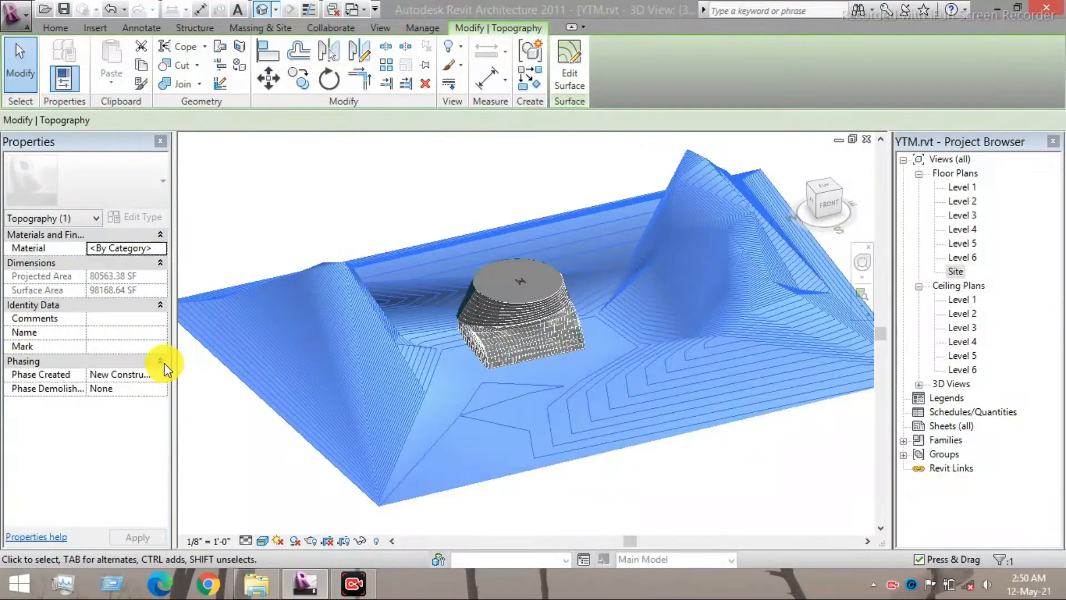
pyautogui.click(147, 246)
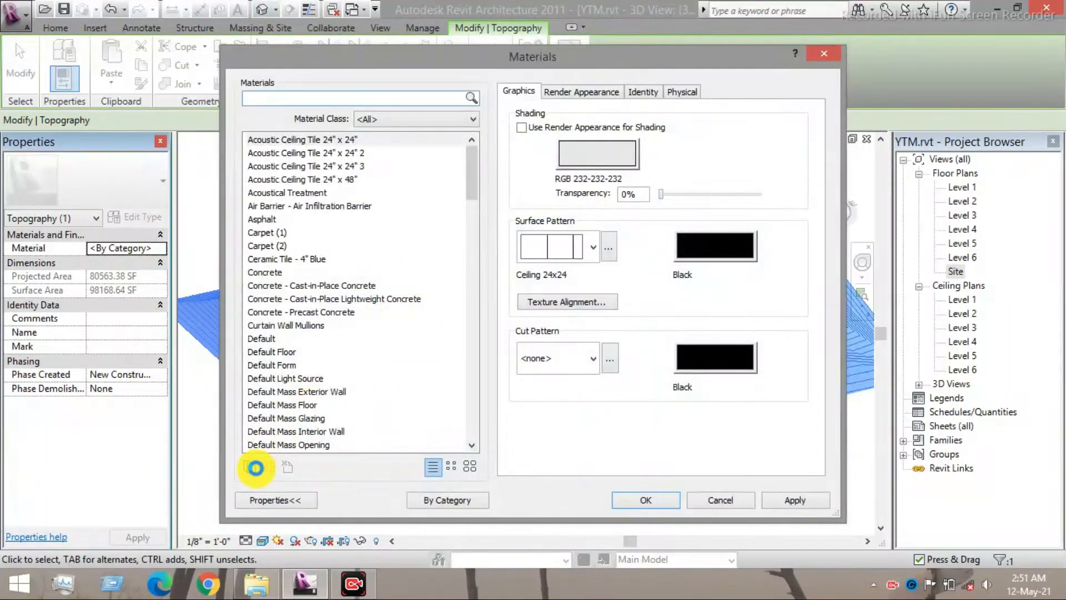
pyautogui.click(253, 467)
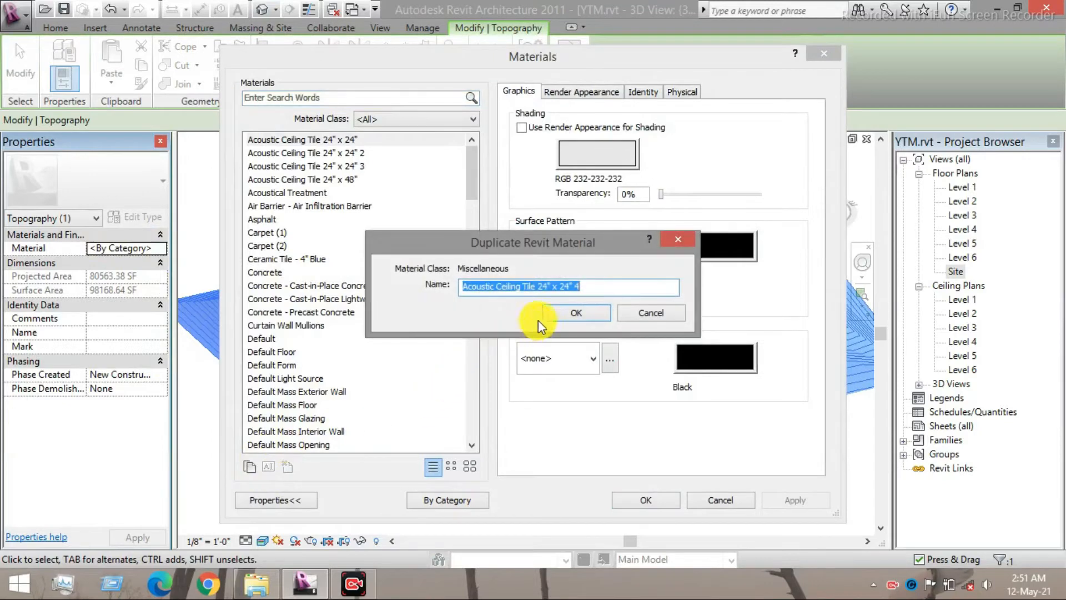
pyautogui.click(577, 312)
# Step: Replace the duplicated material's render appearance with Hedge from the Sitework category of the Autodesk Library
pyautogui.click(593, 94)
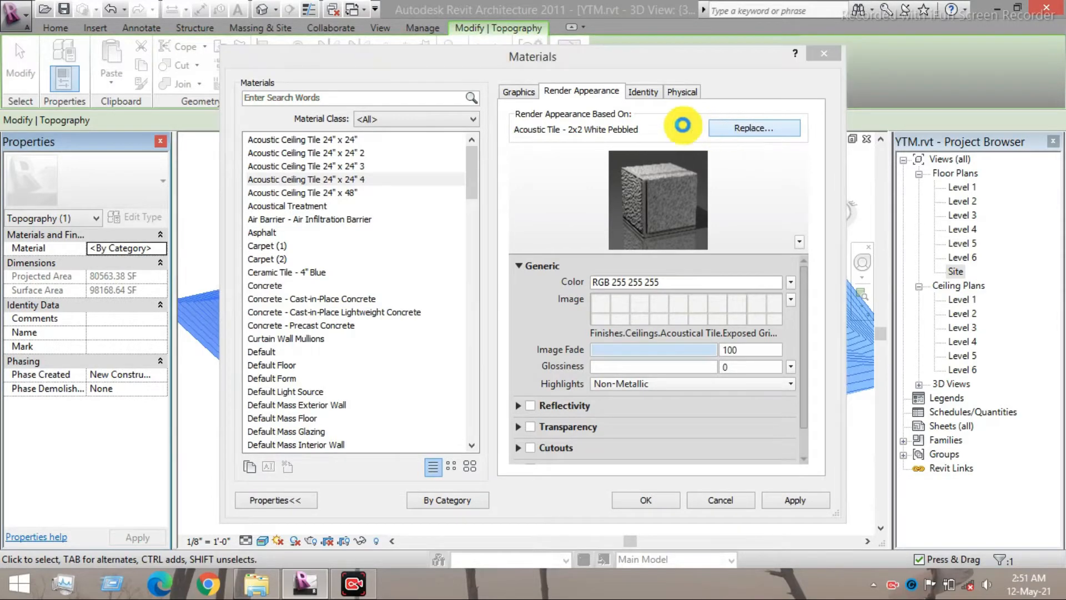
pyautogui.click(722, 131)
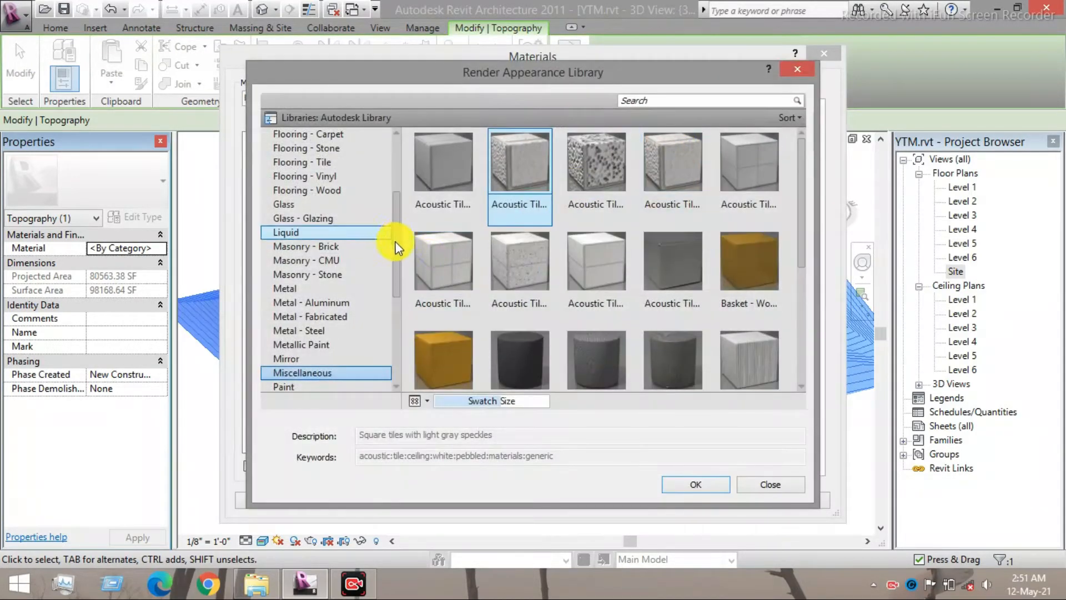
pyautogui.scroll(-3, 392, 286)
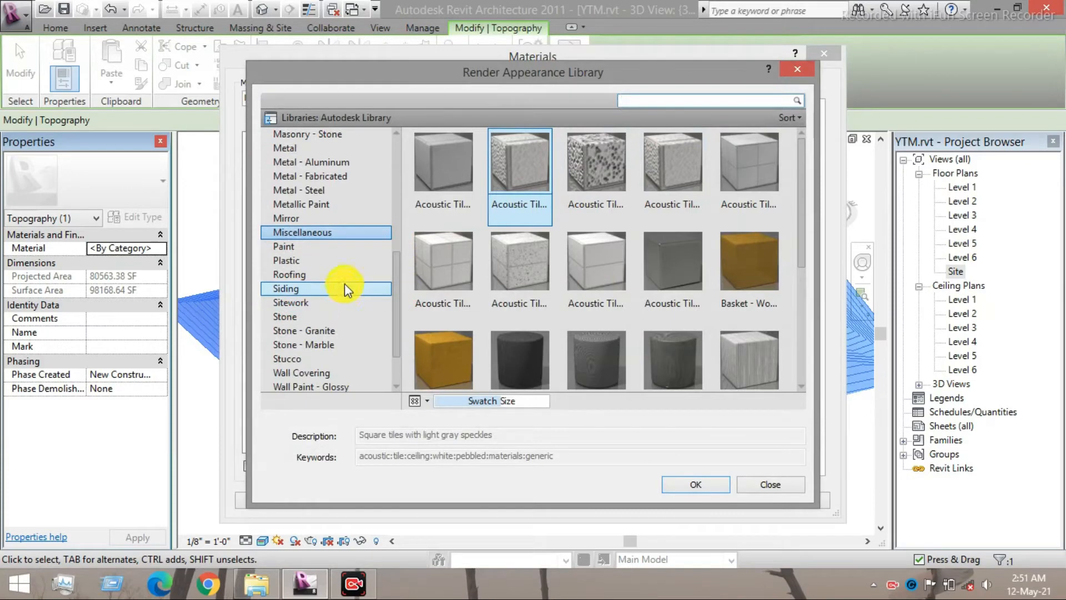
pyautogui.click(339, 301)
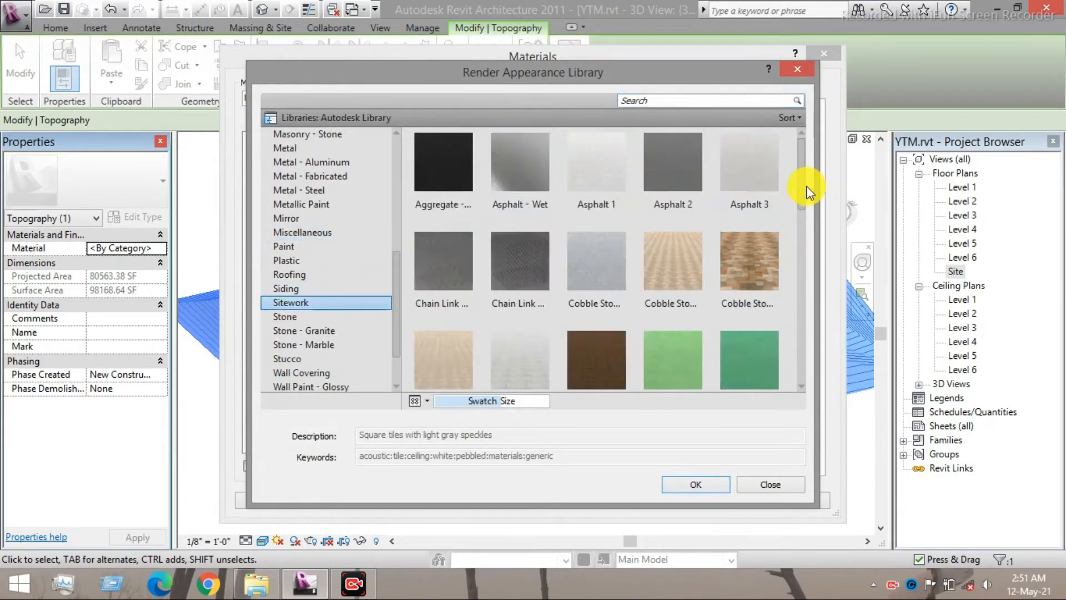
pyautogui.moveTo(806, 192); pyautogui.dragTo(792, 238)
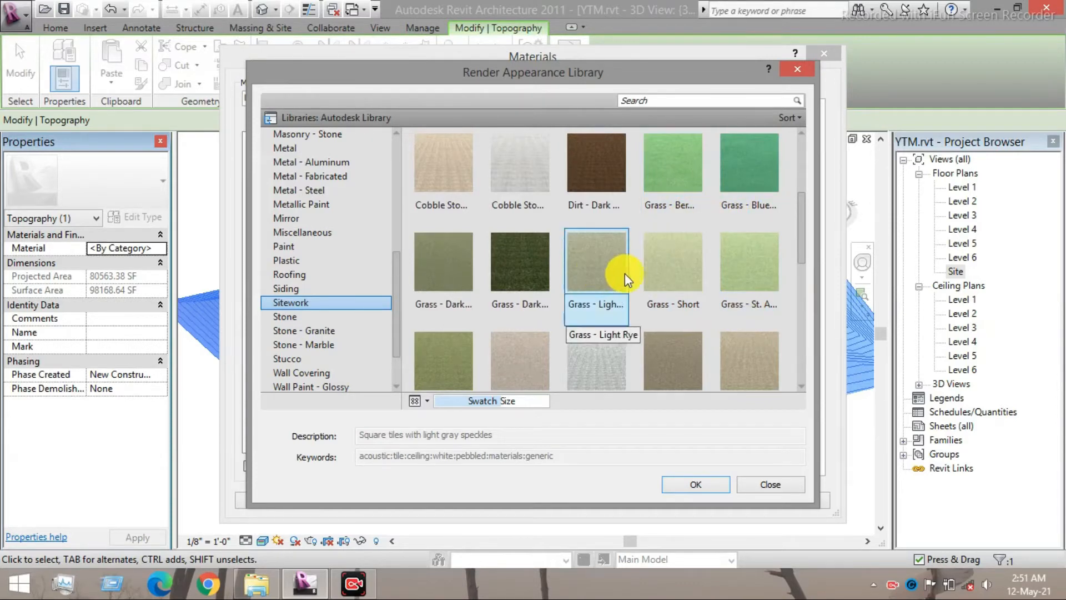
pyautogui.scroll(-3, 809, 250)
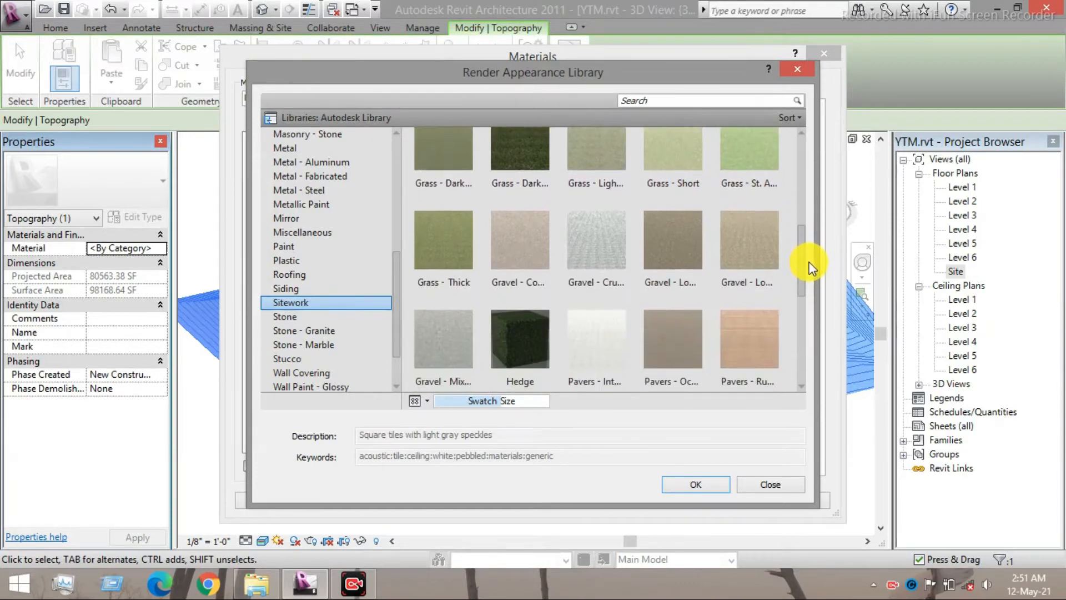
pyautogui.click(533, 349)
pyautogui.click(682, 485)
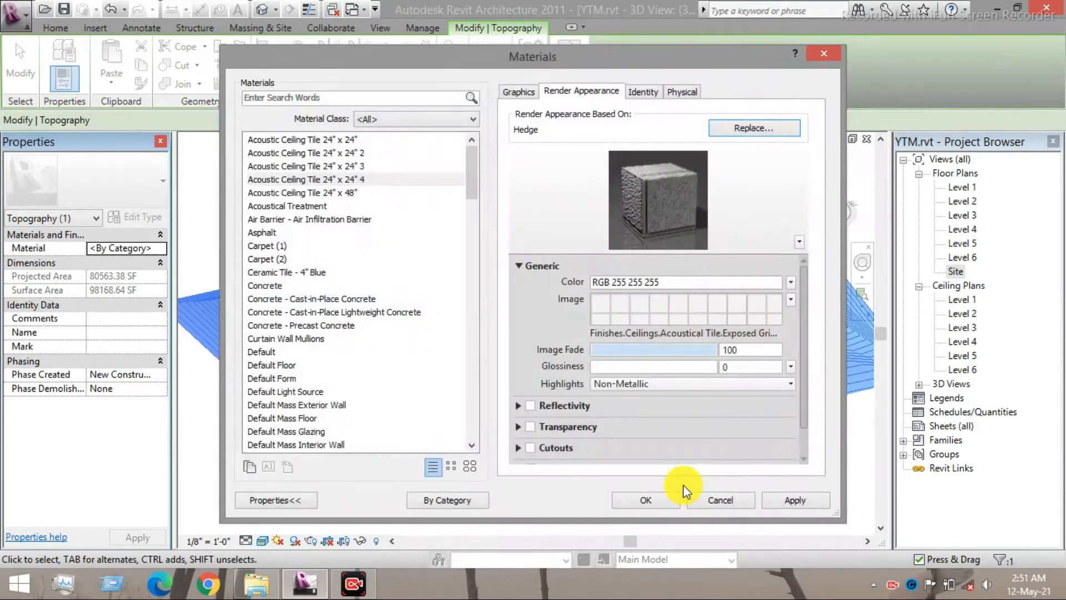
# Step: Apply the edited material to the toposurface, accept the surface pattern warning, and deselect the surface
pyautogui.click(794, 500)
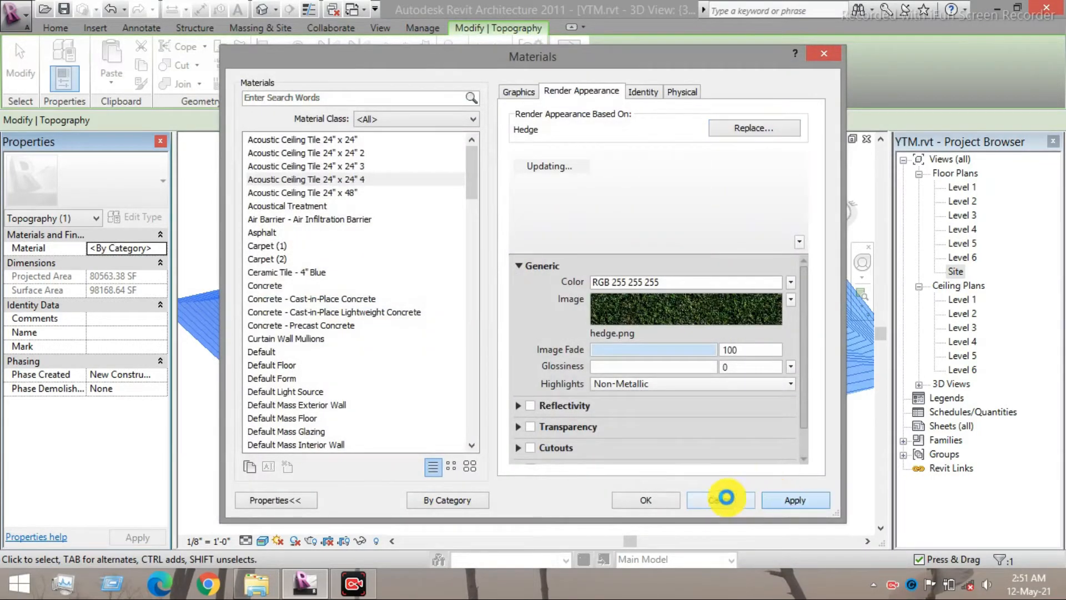
pyautogui.click(655, 500)
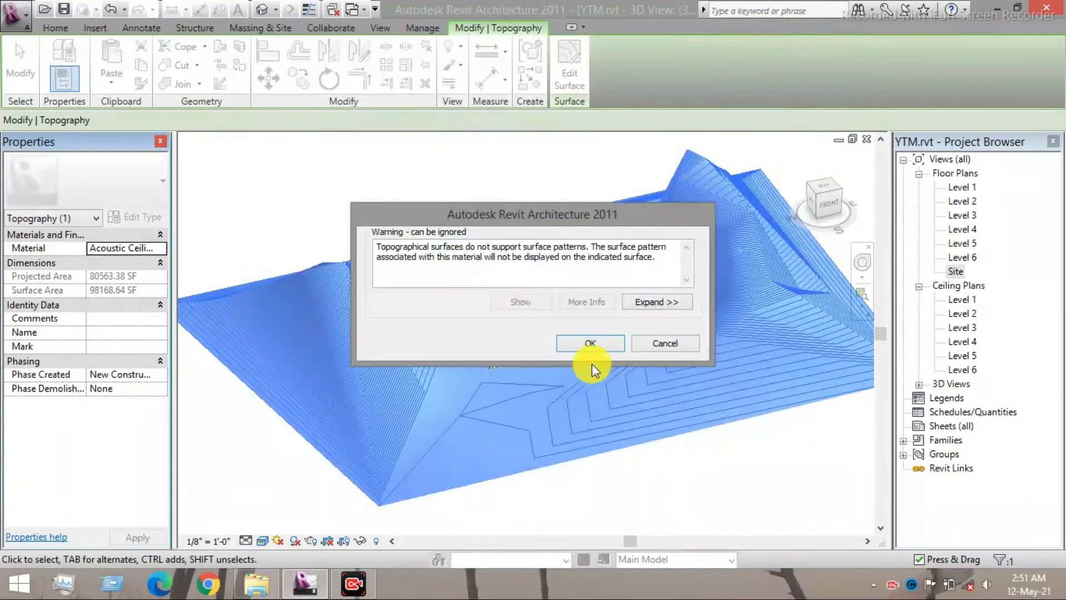
pyautogui.click(579, 342)
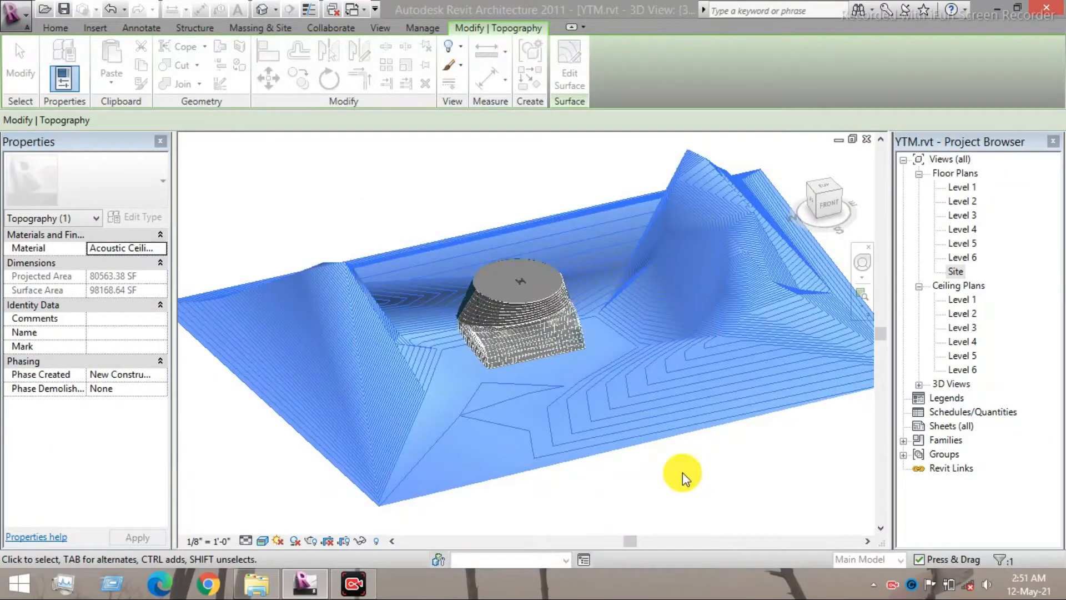
pyautogui.click(682, 472)
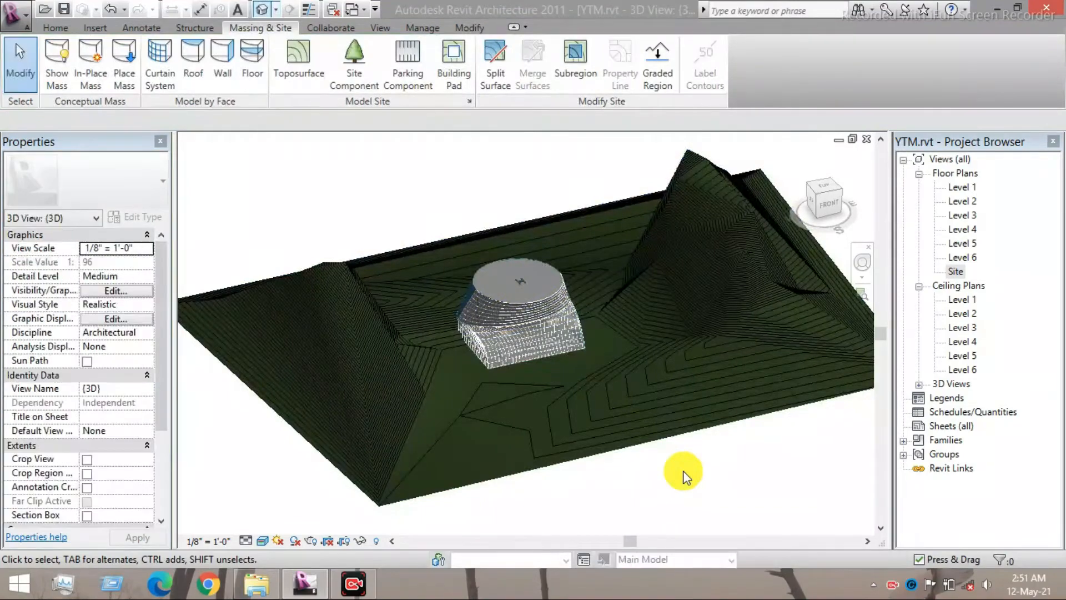
# Step: Examine the toposurface in 3D from several sides and inspect up close where the building's base meets the ground
pyautogui.scroll(3, 722, 189)
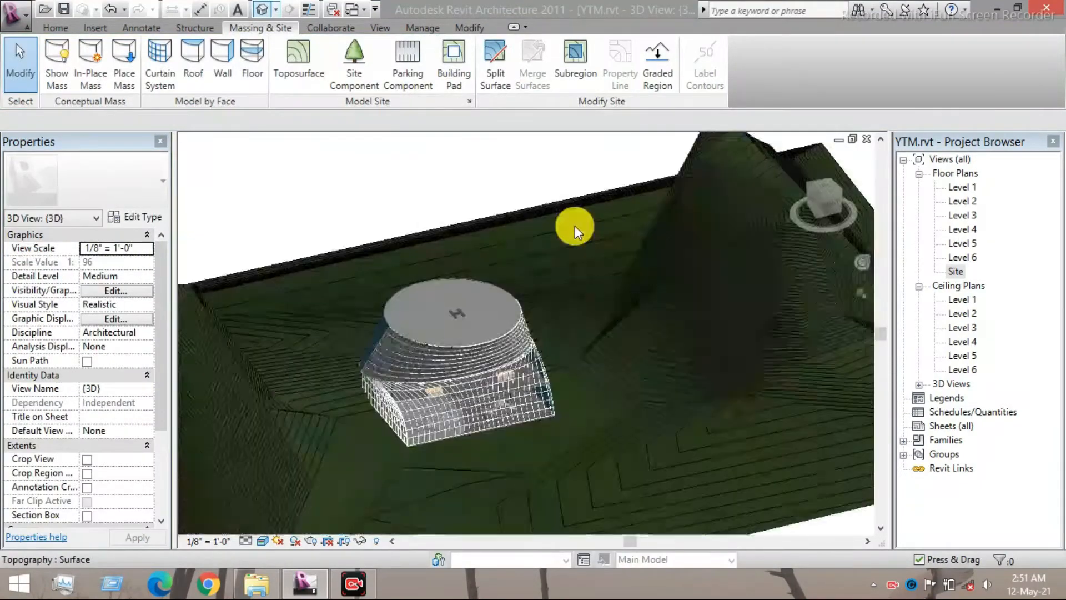
pyautogui.scroll(-4, 575, 225)
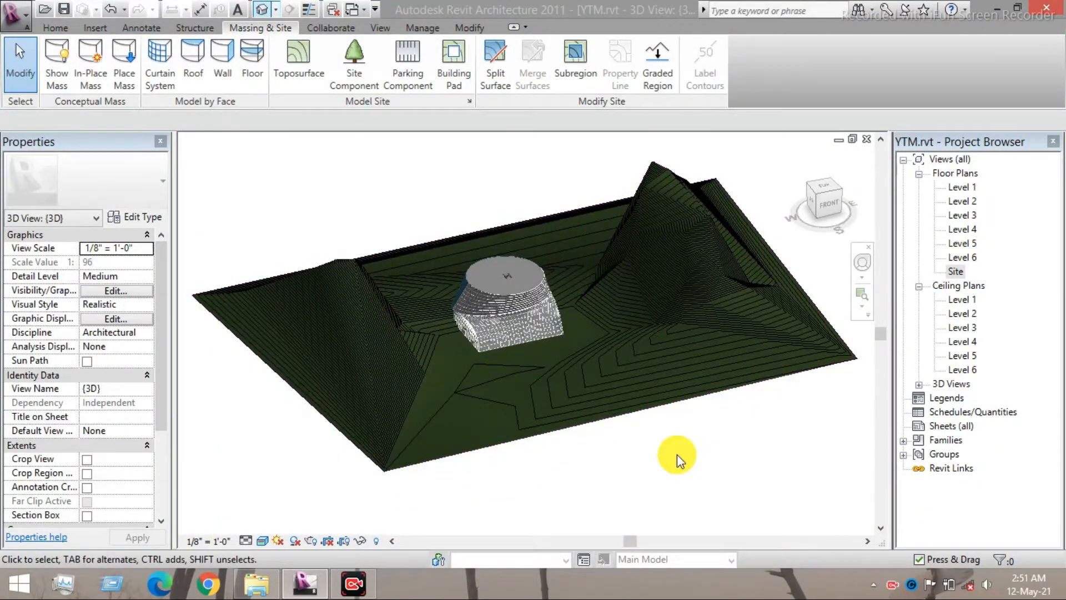
pyautogui.keyDown('shift'); pyautogui.moveTo(677, 454); pyautogui.dragTo(478, 402, button='middle'); pyautogui.keyUp('shift')
pyautogui.keyDown('shift'); pyautogui.moveTo(731, 369); pyautogui.dragTo(592, 395, button='middle'); pyautogui.keyUp('shift')
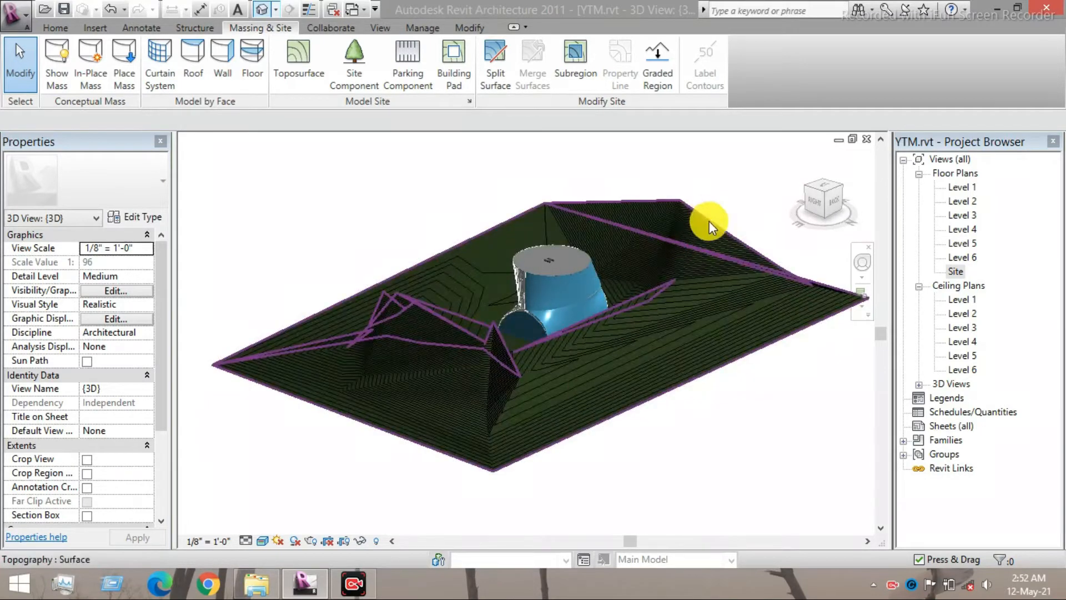
pyautogui.keyDown('shift'); pyautogui.moveTo(444, 341); pyautogui.dragTo(778, 369, button='middle'); pyautogui.keyUp('shift')
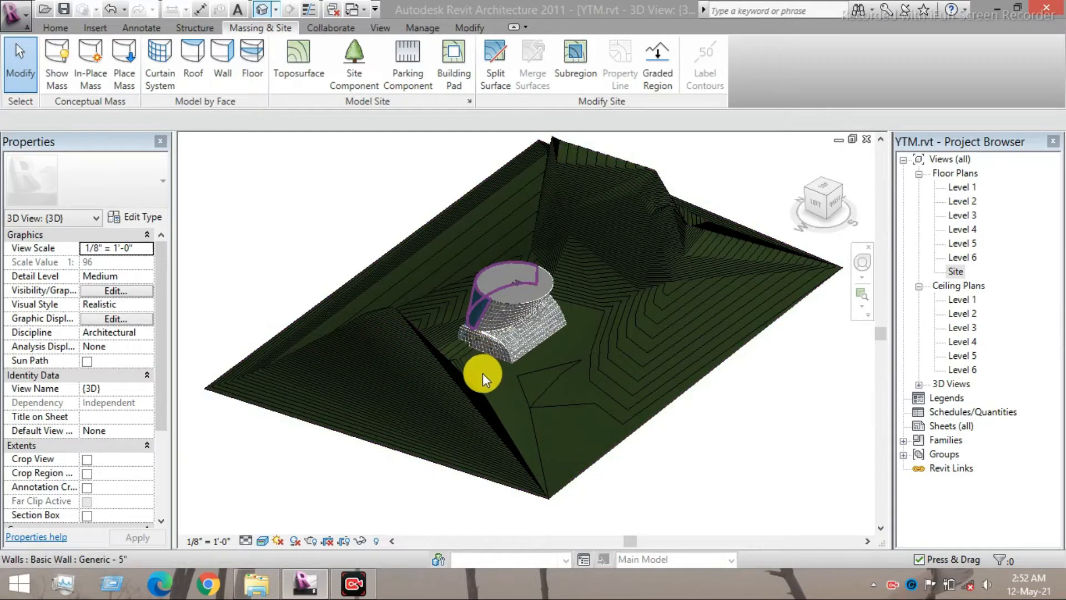
pyautogui.keyDown('shift'); pyautogui.moveTo(484, 371); pyautogui.dragTo(475, 331, button='middle'); pyautogui.keyUp('shift')
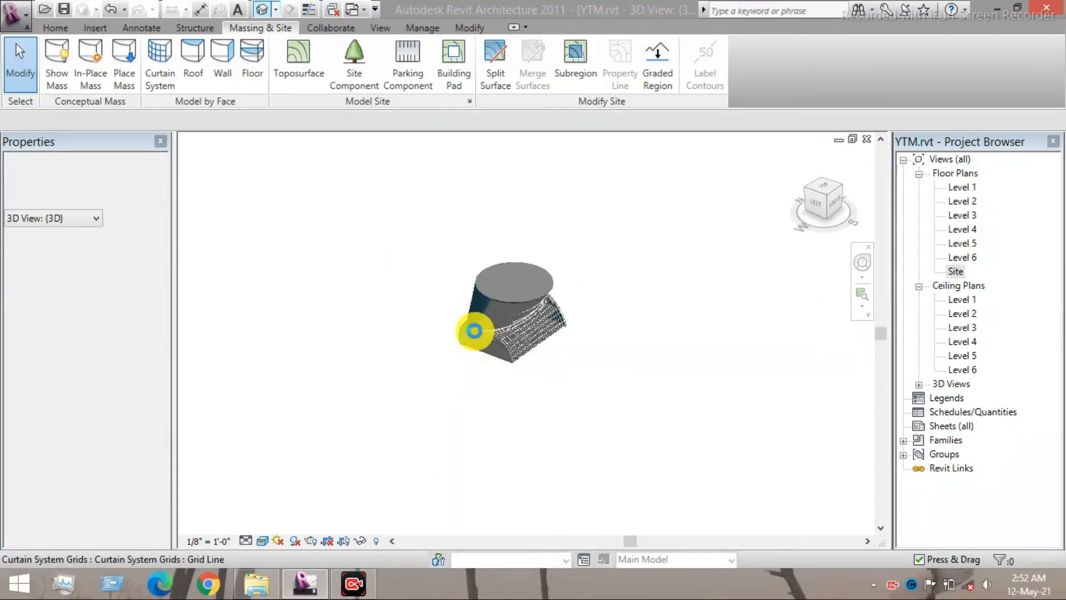
pyautogui.scroll(2, 477, 352)
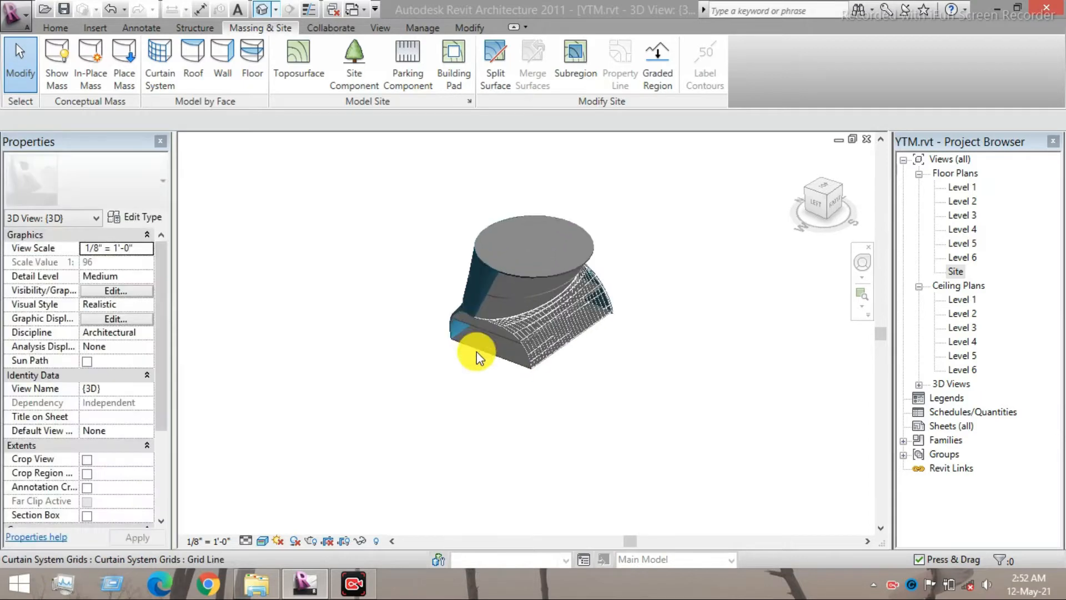
pyautogui.keyDown('shift'); pyautogui.moveTo(476, 351); pyautogui.dragTo(462, 448, button='middle'); pyautogui.keyUp('shift')
pyautogui.scroll(3, 414, 311)
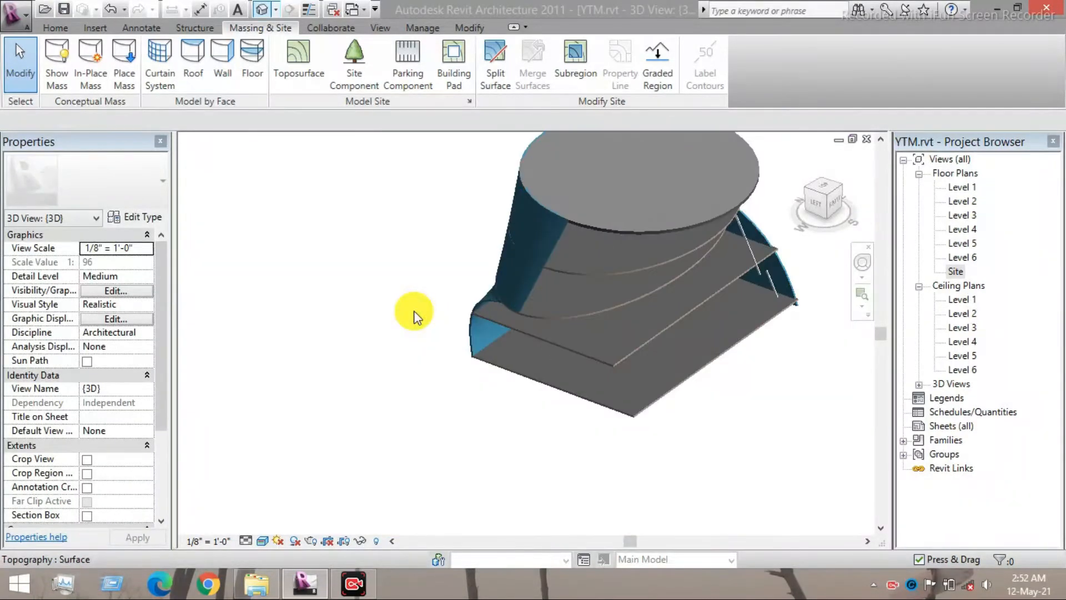
pyautogui.scroll(2, 415, 307)
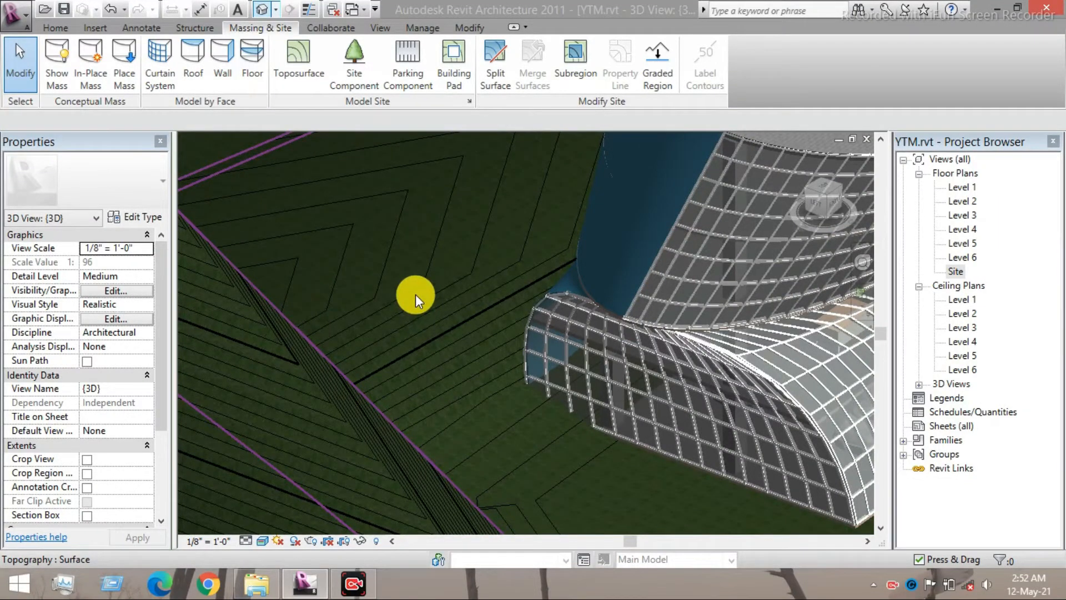
pyautogui.scroll(3, 514, 378)
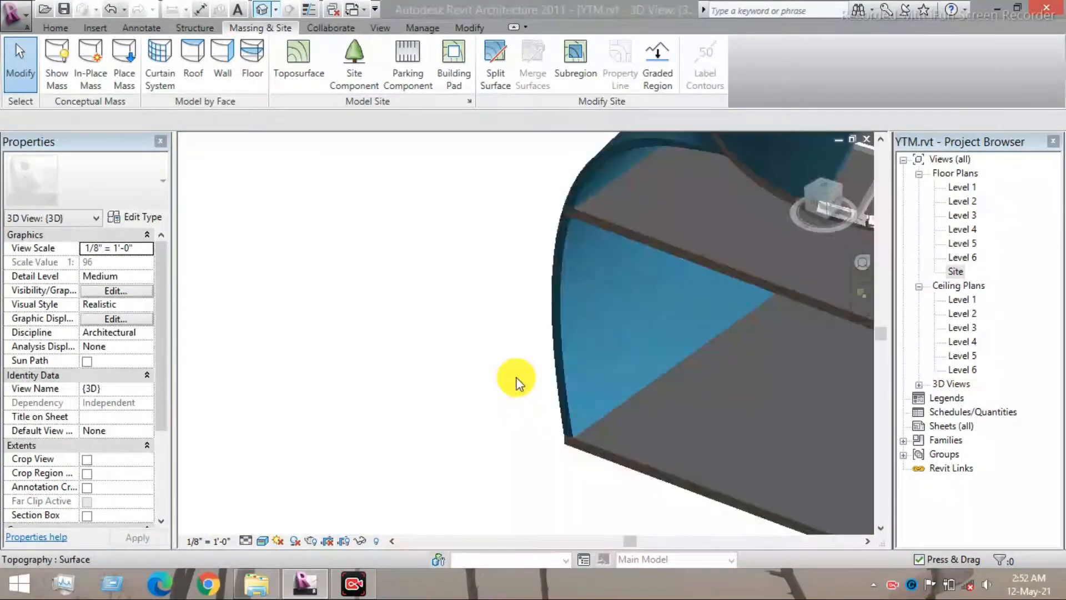
pyautogui.scroll(-6, 516, 374)
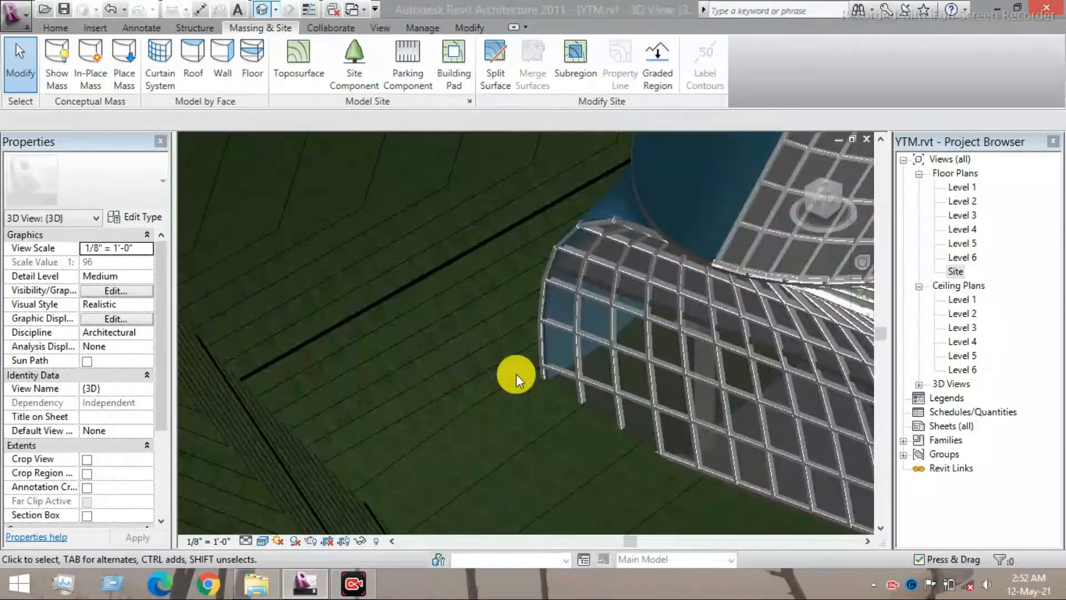
pyautogui.scroll(-2, 516, 375)
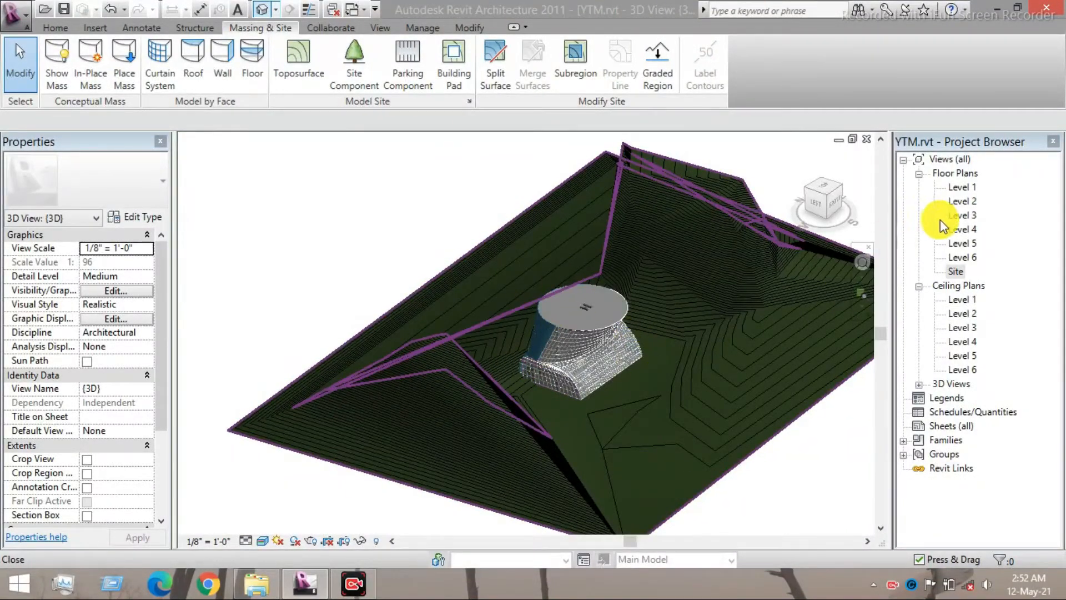
# Step: In the Site floor plan, start a building pad and sketch a rectangular boundary about 88' by 76' around the building
pyautogui.doubleClick(957, 272)
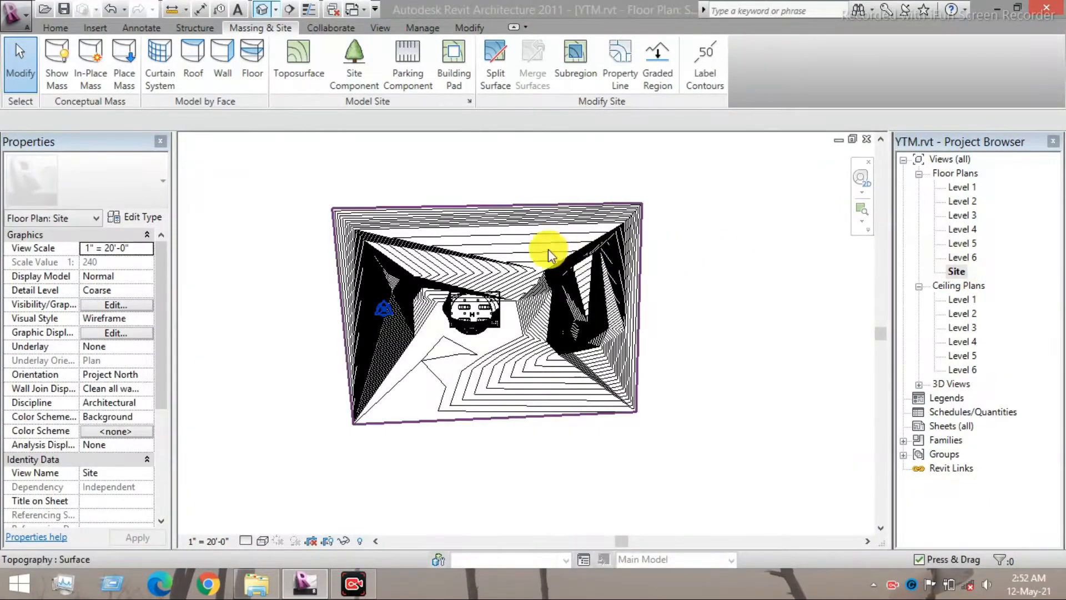
pyautogui.scroll(2, 514, 219)
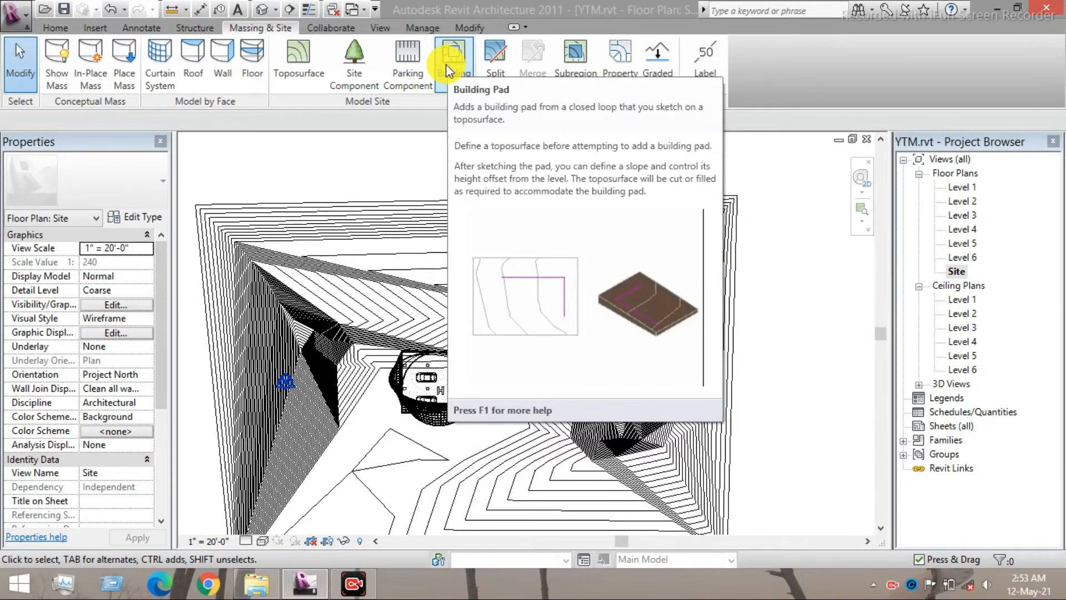
pyautogui.rightClick(471, 368)
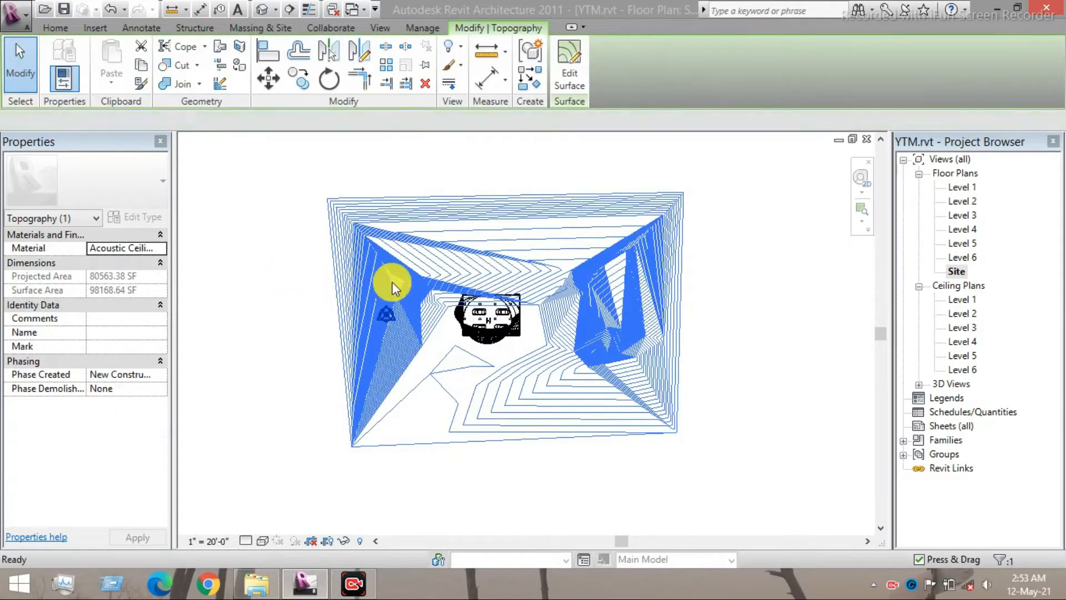
pyautogui.press('Escape')
pyautogui.scroll(5, 488, 350)
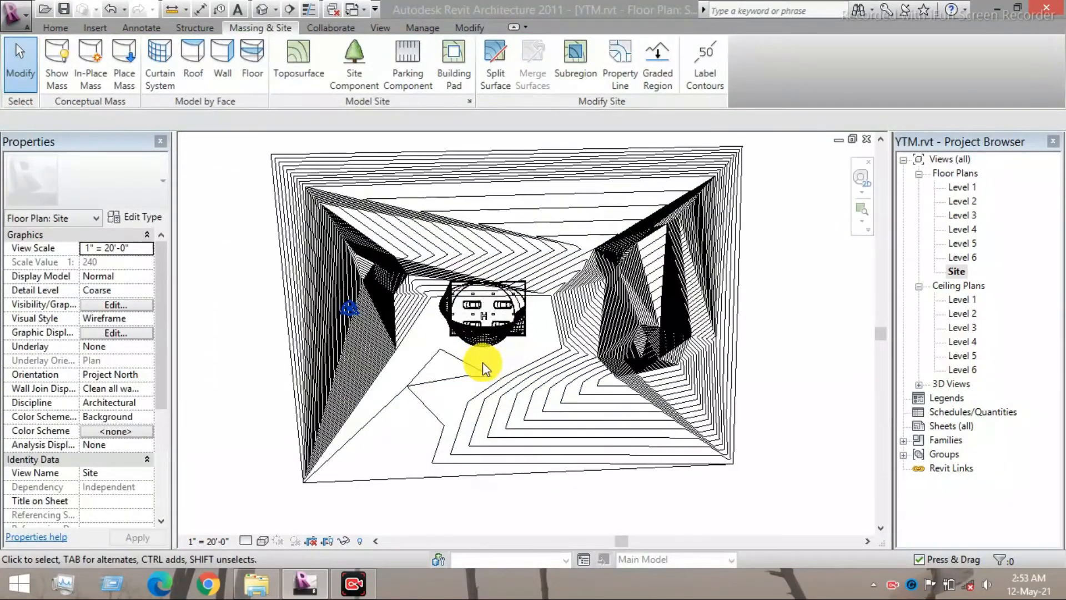
pyautogui.click(455, 82)
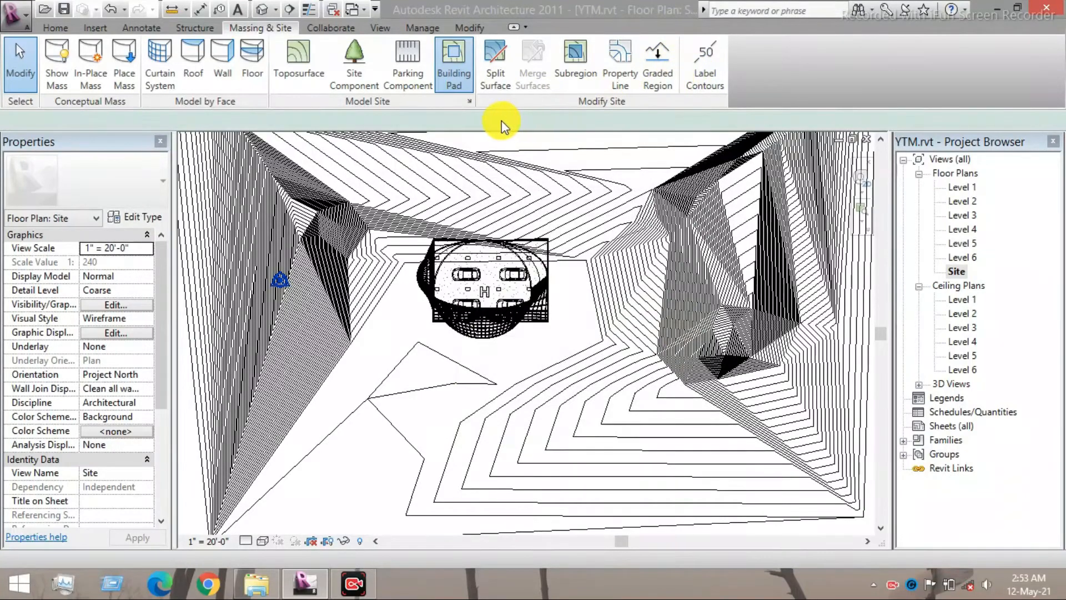
pyautogui.click(463, 88)
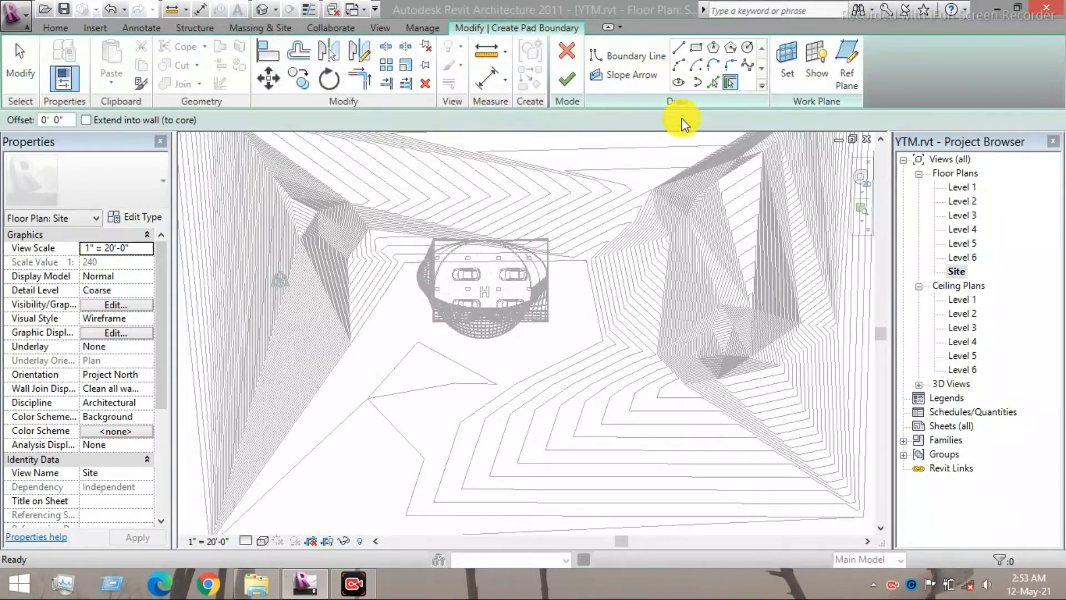
pyautogui.click(695, 55)
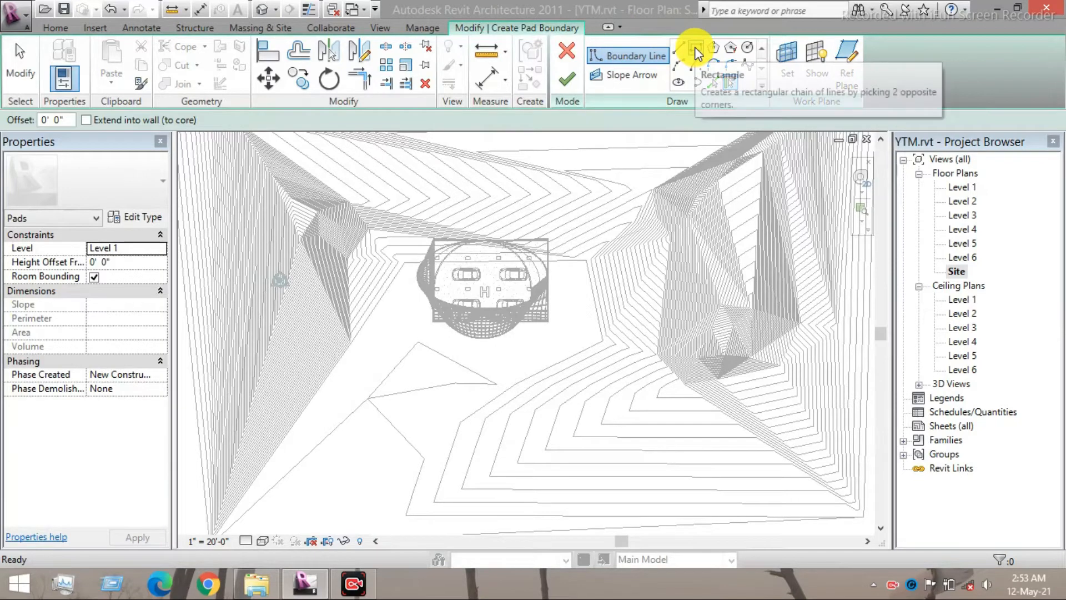
pyautogui.click(399, 212)
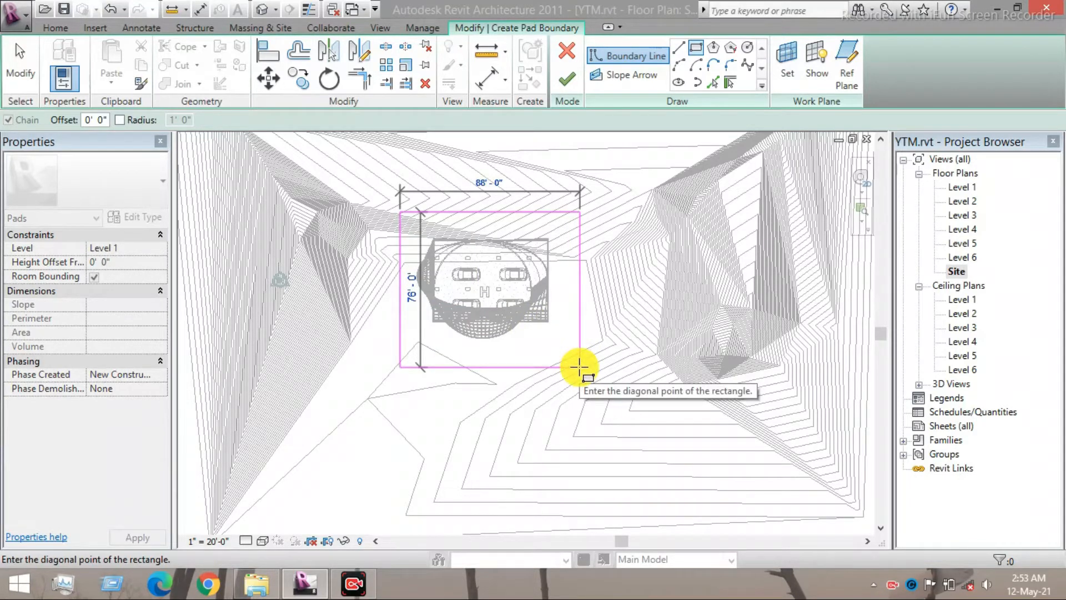
pyautogui.click(579, 366)
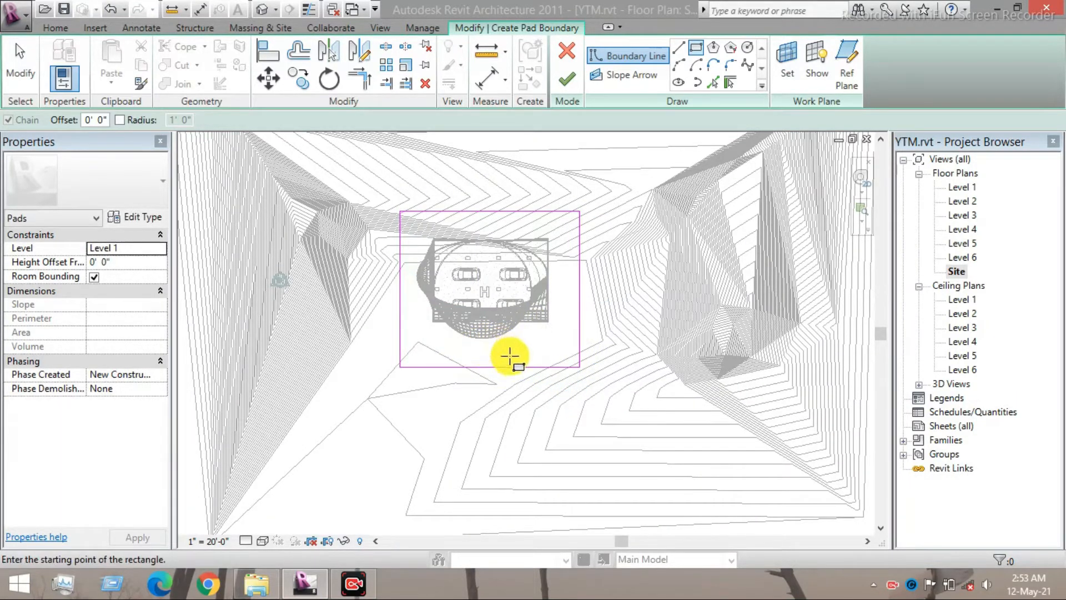
pyautogui.press('Escape')
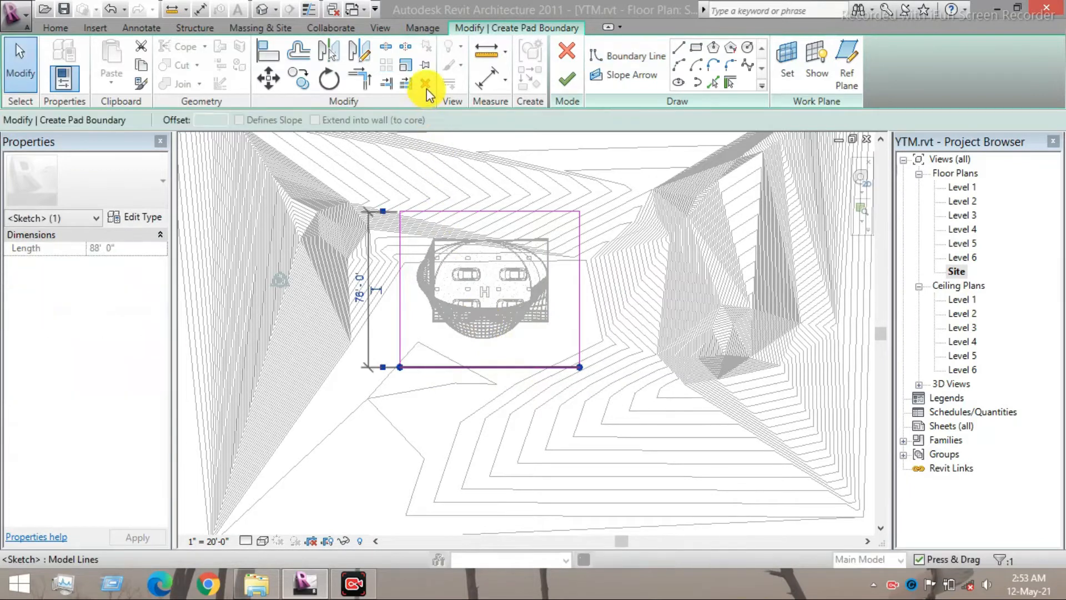
# Step: Delete the pad boundary's lower line and draw two connected lines from its left end to the site's lower edge, the last about 45' long
pyautogui.click(425, 85)
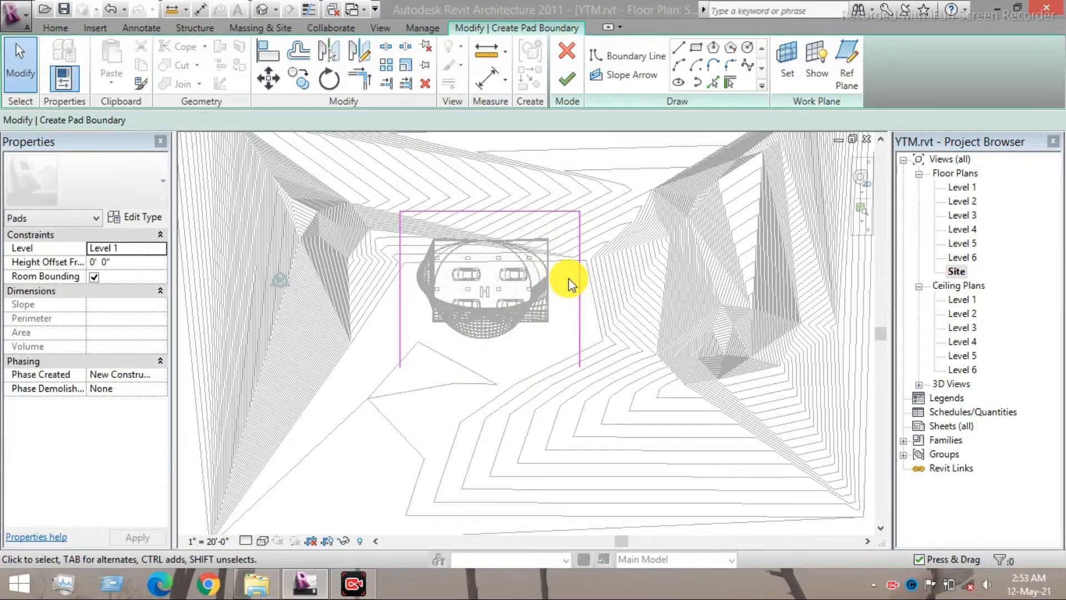
pyautogui.moveTo(568, 279); pyautogui.dragTo(574, 232, button='middle')
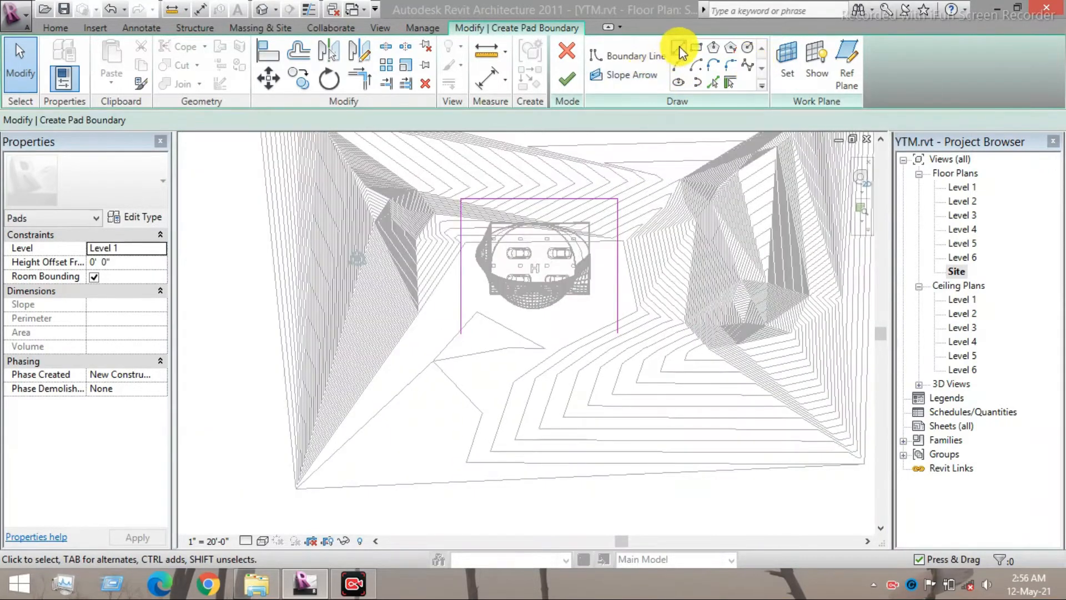
pyautogui.click(679, 47)
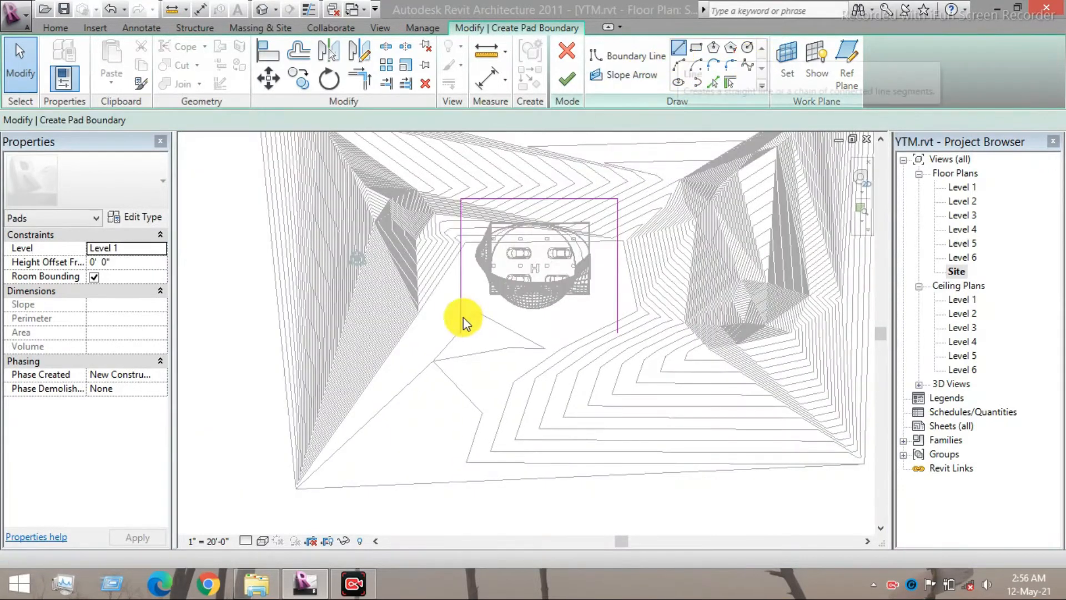
pyautogui.click(461, 333)
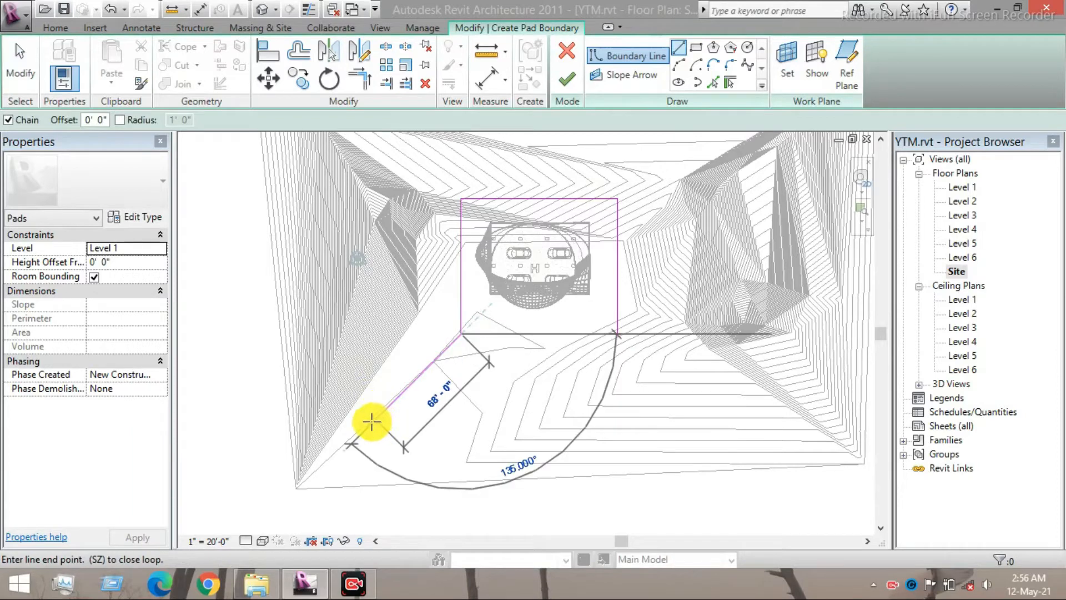
pyautogui.scroll(2, 324, 476)
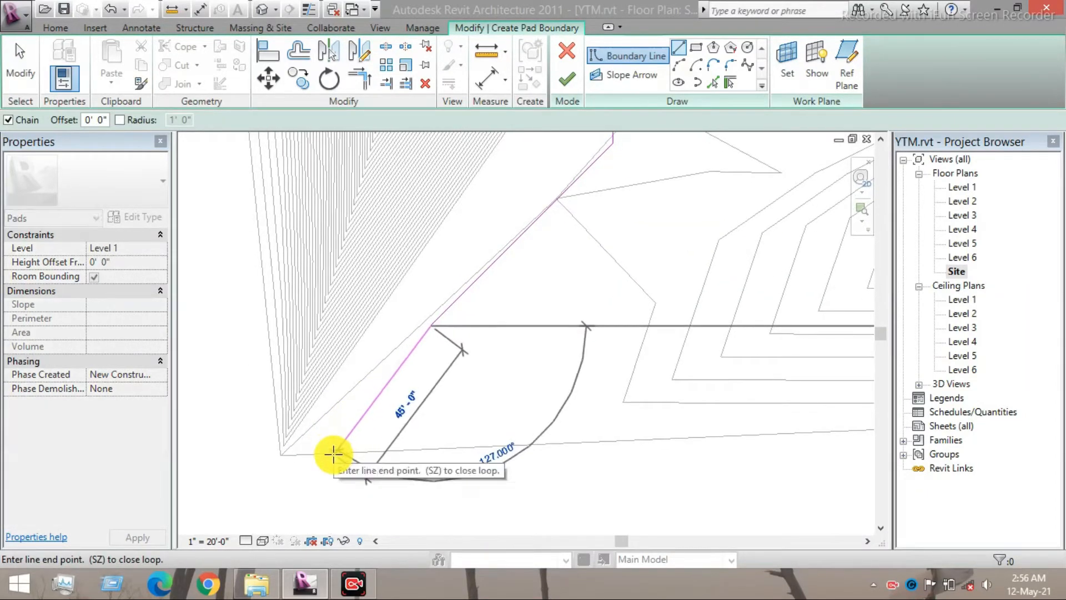
pyautogui.press('Escape')
pyautogui.press('Escape')
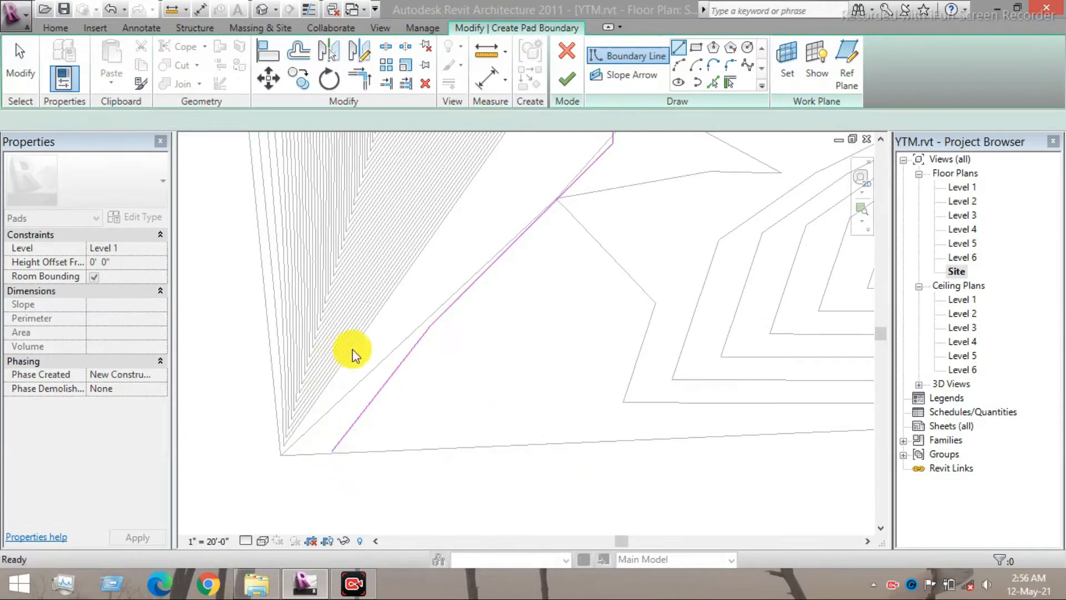
pyautogui.click(388, 382)
pyautogui.moveTo(468, 341); pyautogui.dragTo(508, 326, button='middle')
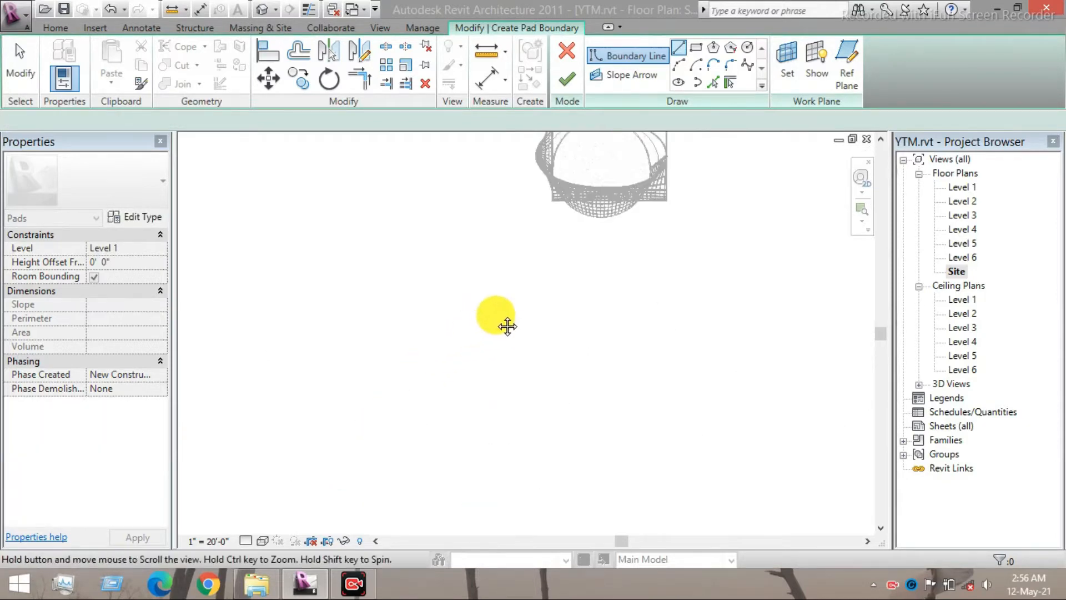
# Step: Draw the boundary's other diagonal side with its second segment about 67' long, close the loop along the site's lower edge, and finish the pad
pyautogui.scroll(-1, 591, 263)
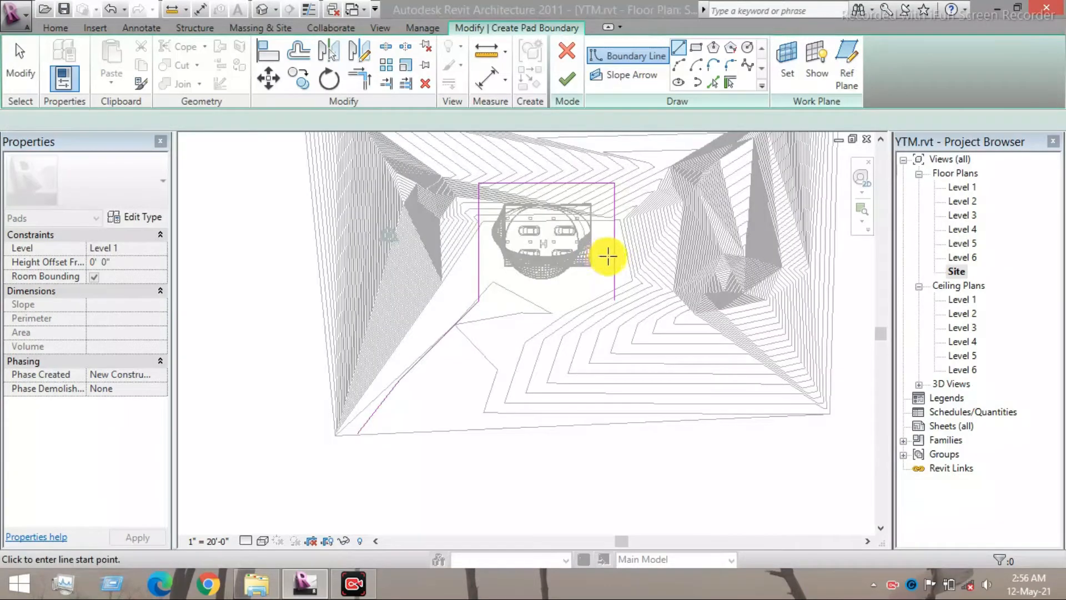
pyautogui.click(610, 300)
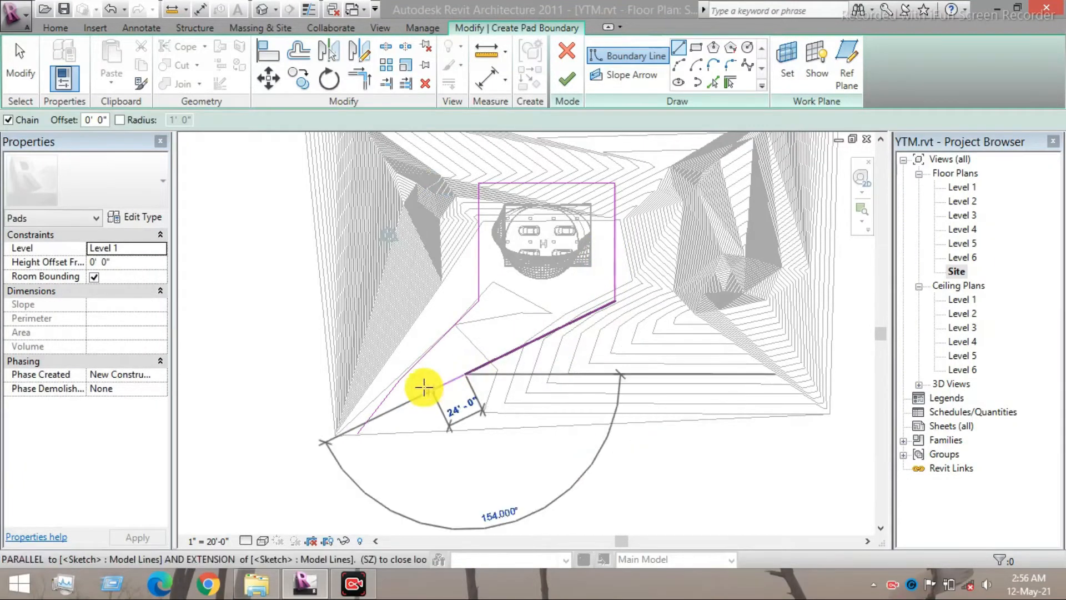
pyautogui.scroll(4, 363, 434)
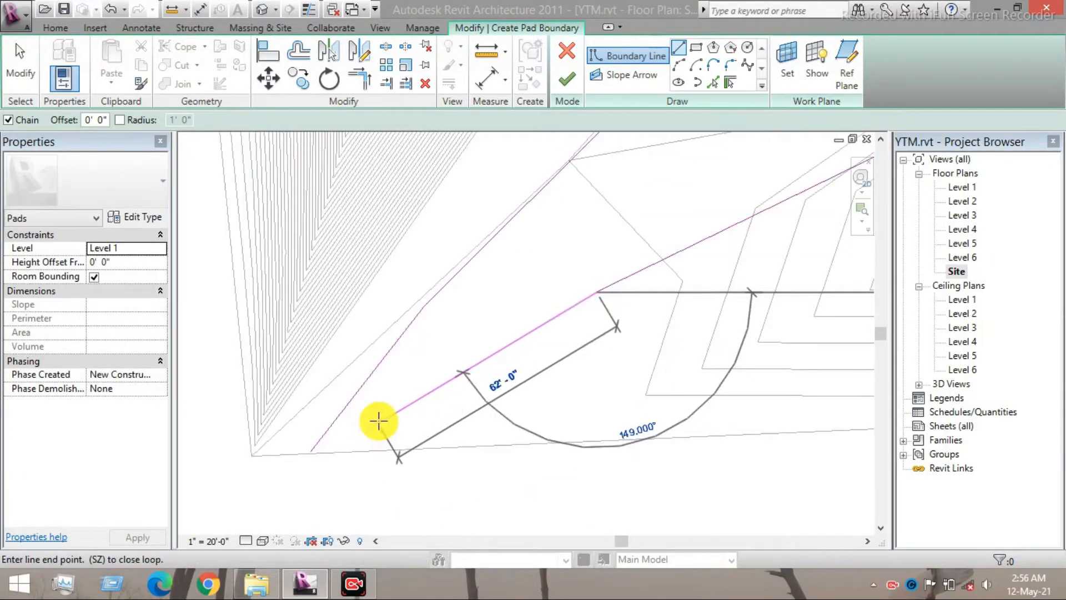
pyautogui.scroll(3, 378, 421)
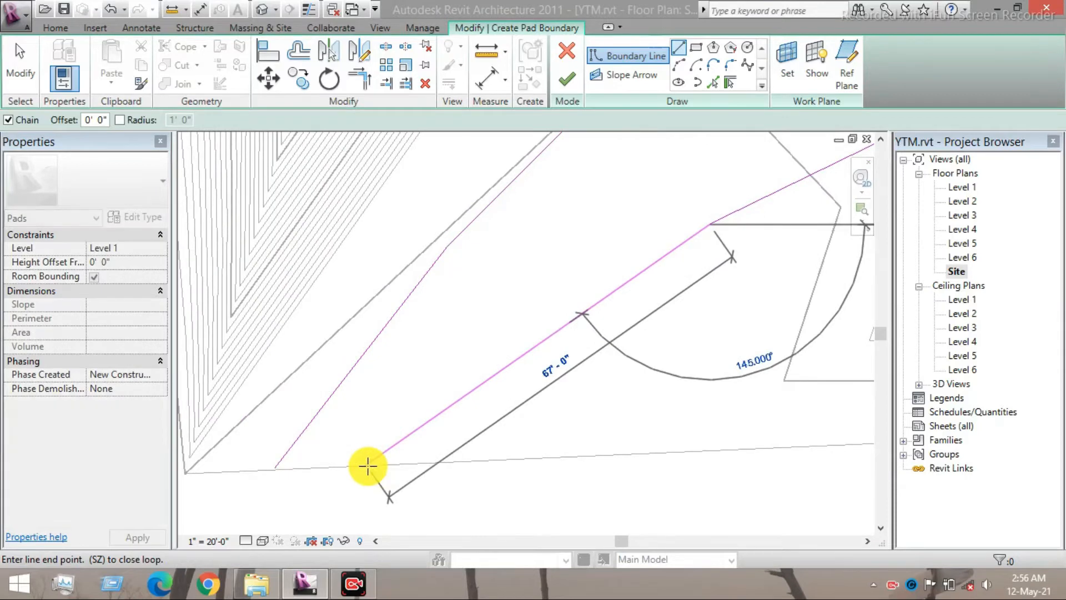
pyautogui.click(367, 466)
pyautogui.click(277, 471)
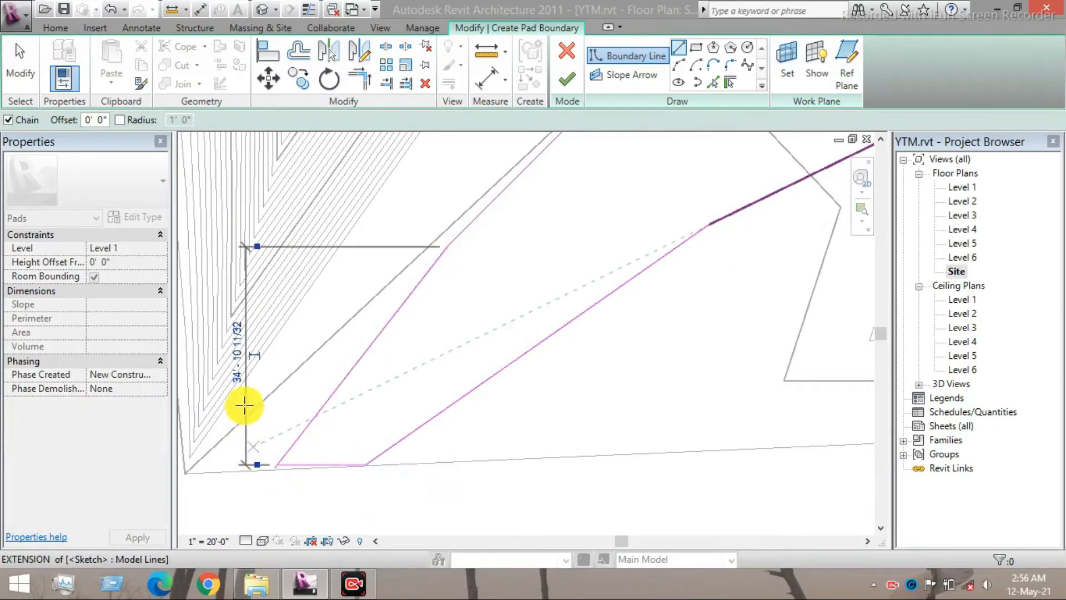
pyautogui.click(565, 87)
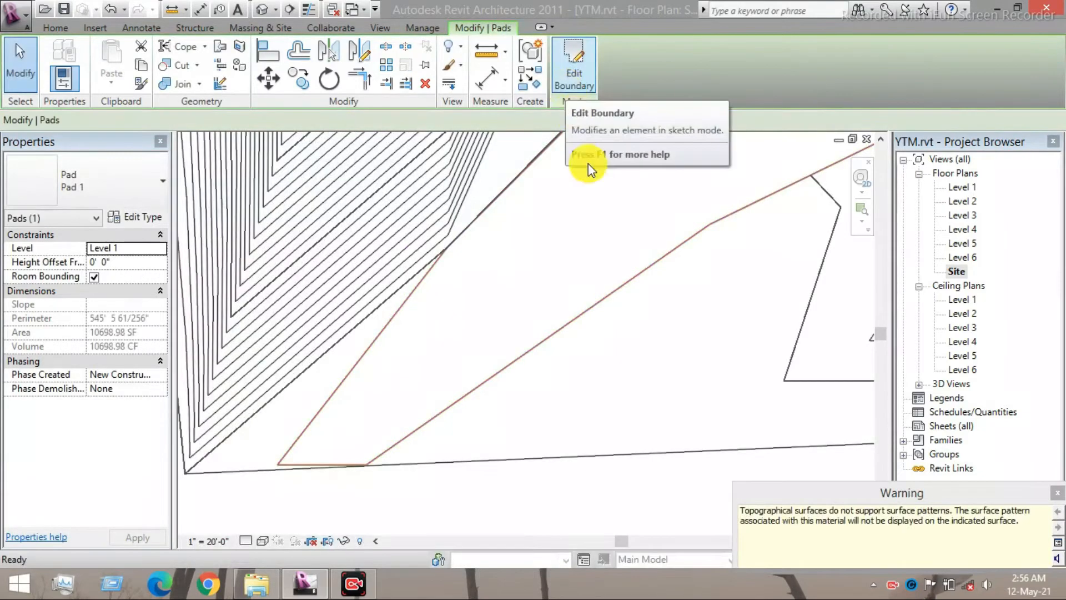
pyautogui.click(1058, 493)
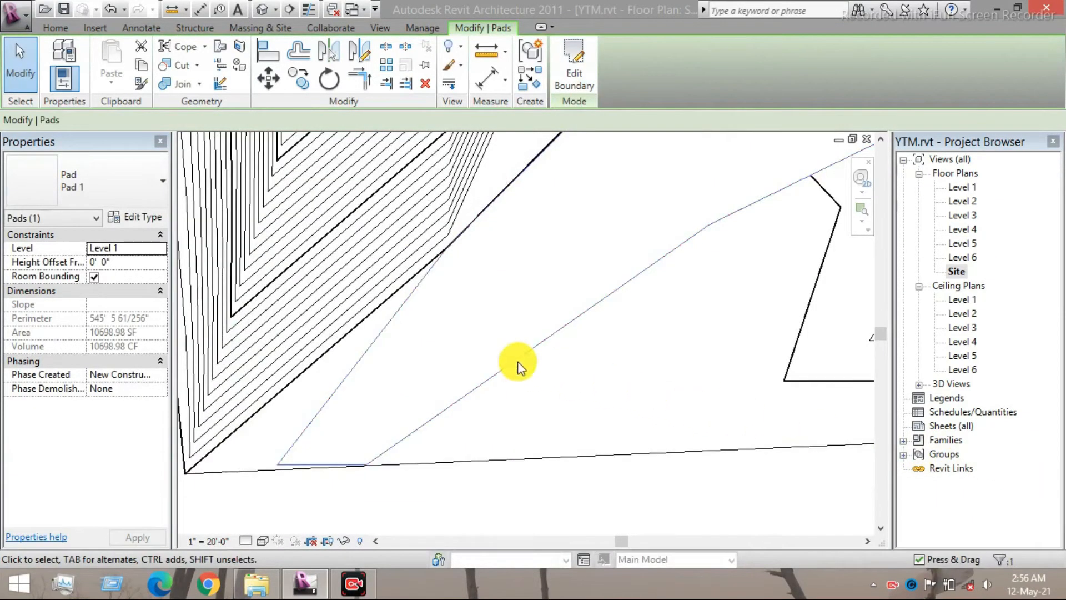
# Step: Open the 3D view and examine the pad around the building from several sides and up close
pyautogui.moveTo(488, 357)
pyautogui.mouseDown(button='middle')
pyautogui.moveTo(468, 388)
pyautogui.moveTo(528, 340)
pyautogui.moveTo(507, 352)
pyautogui.mouseUp(button='middle')
pyautogui.scroll(-1, 468, 389)
pyautogui.scroll(-5, 465, 389)
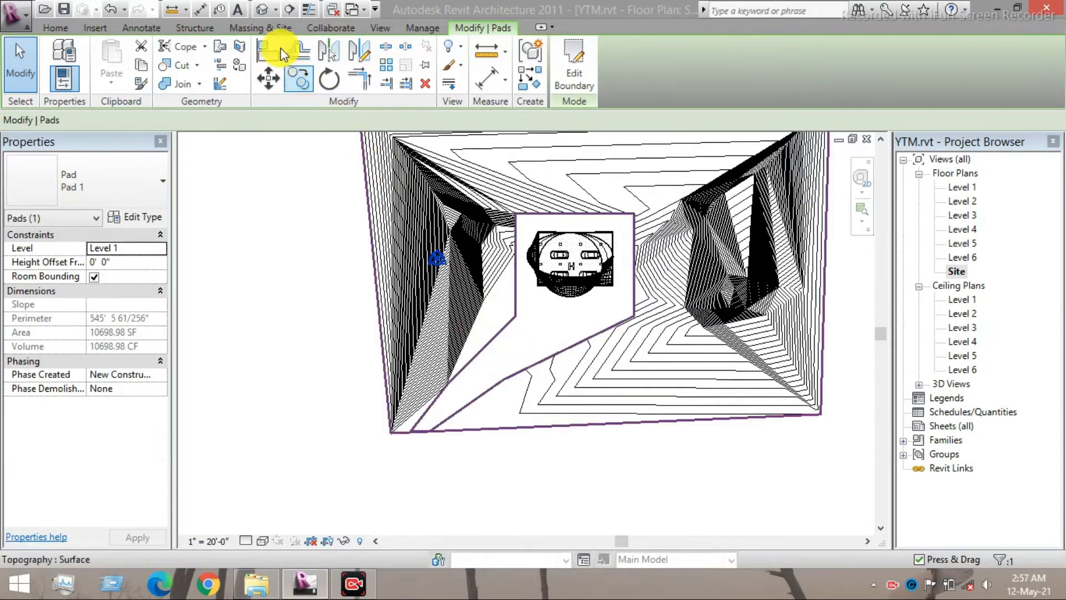
pyautogui.click(261, 12)
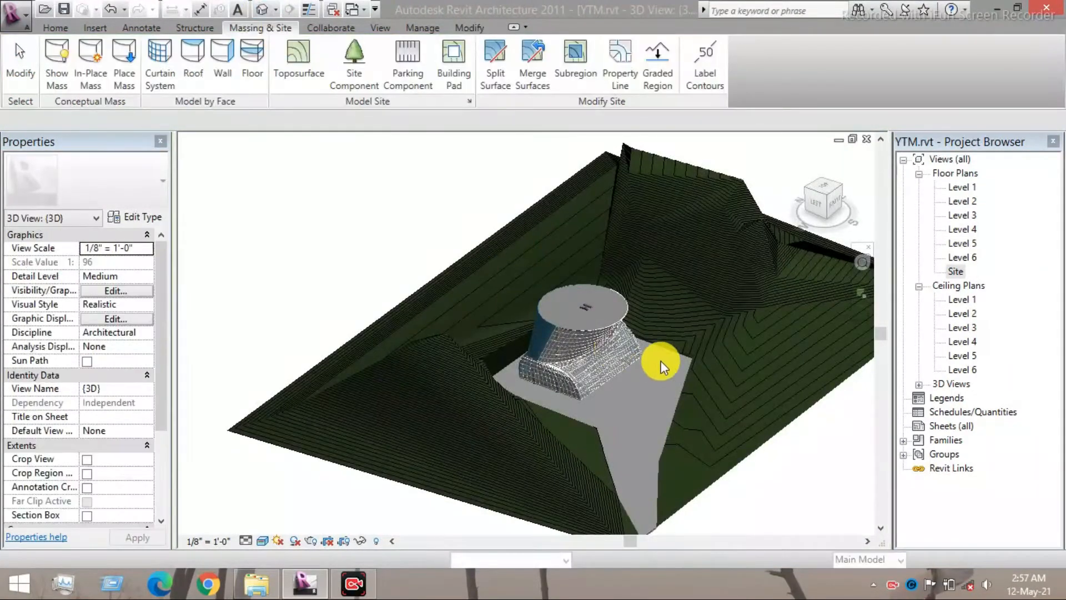
pyautogui.scroll(1, 644, 431)
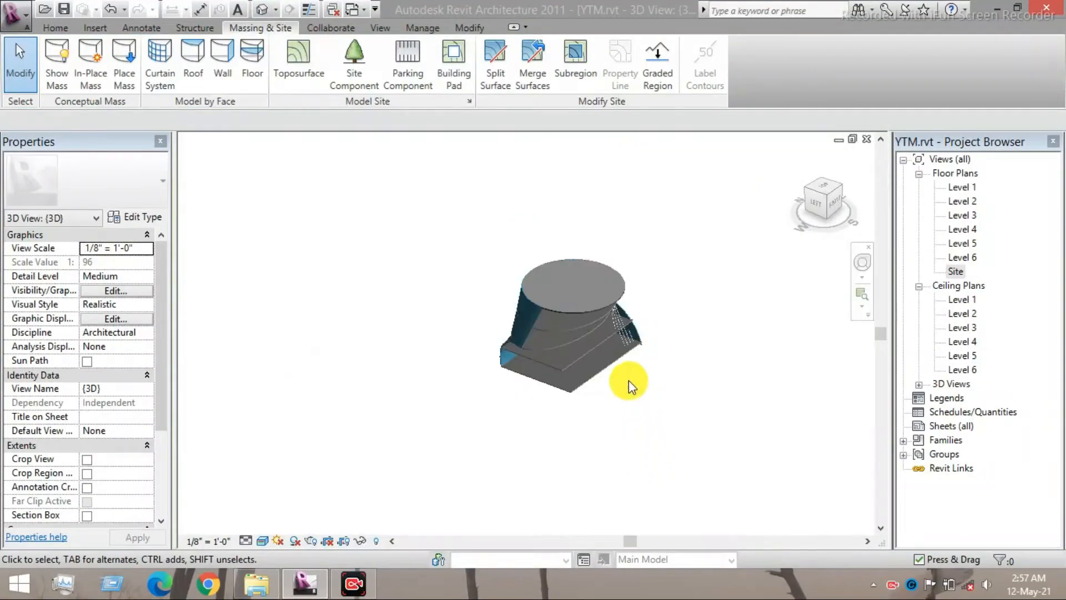
pyautogui.scroll(2, 628, 380)
pyautogui.keyDown('shift'); pyautogui.moveTo(627, 383); pyautogui.dragTo(685, 435, button='middle'); pyautogui.keyUp('shift')
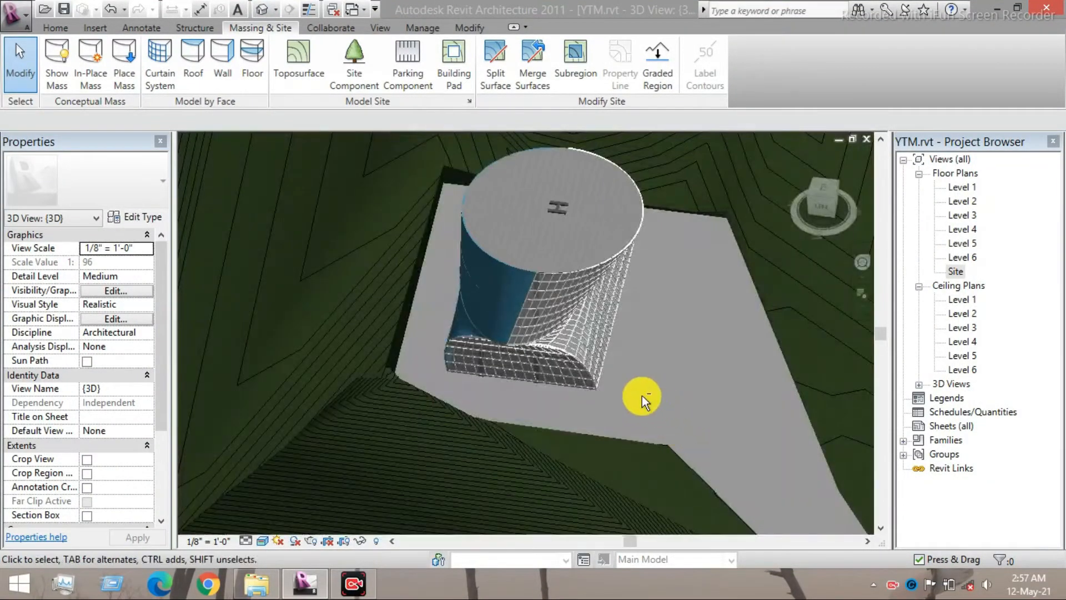
pyautogui.keyDown('shift'); pyautogui.moveTo(642, 394); pyautogui.dragTo(514, 392, button='middle'); pyautogui.keyUp('shift')
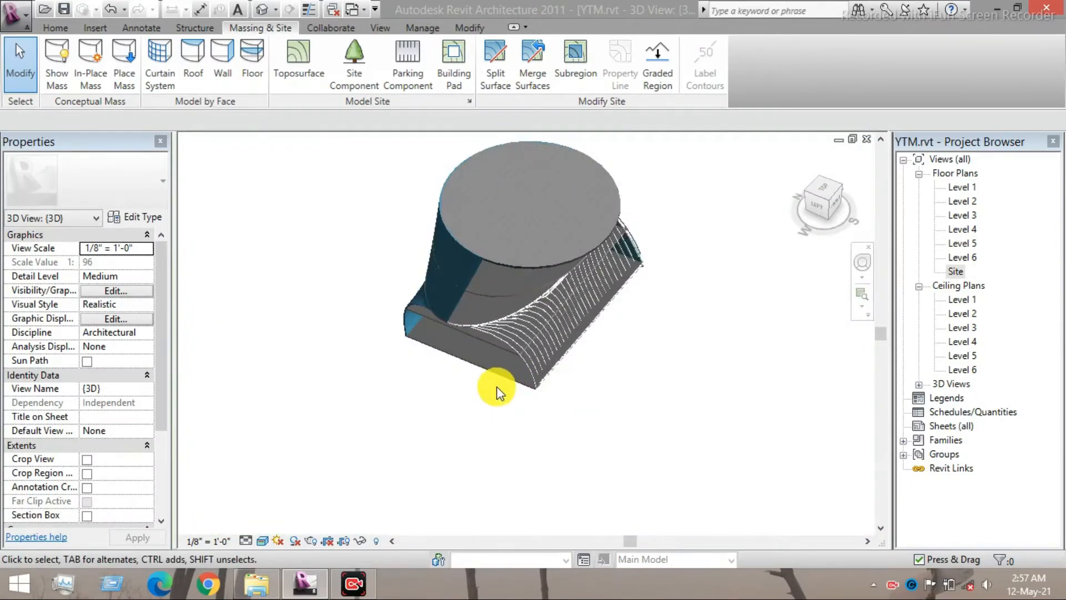
pyautogui.scroll(4, 402, 320)
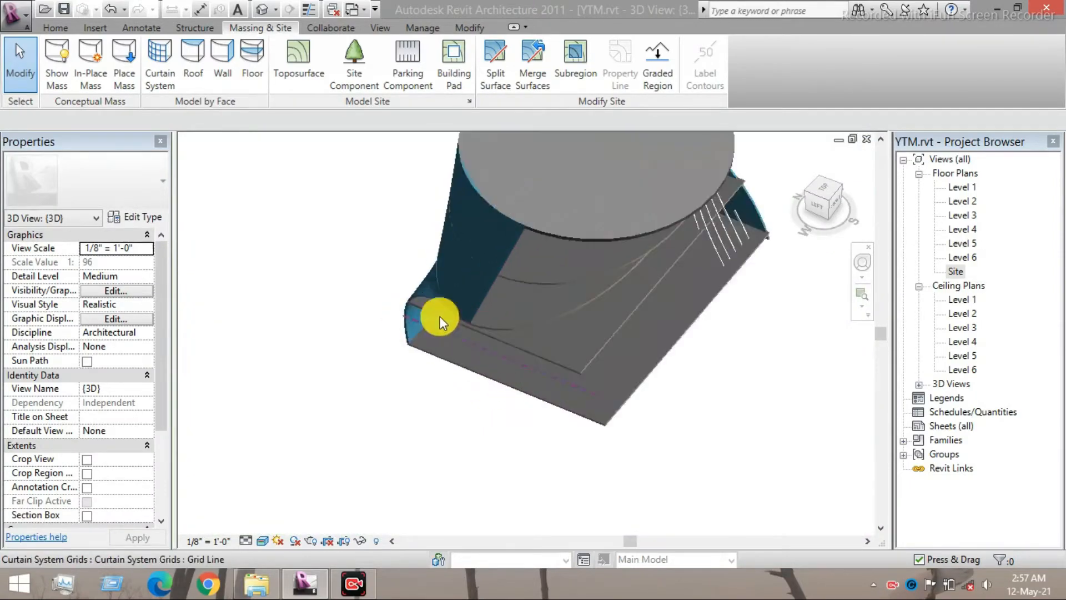
pyautogui.scroll(-5, 538, 352)
pyautogui.scroll(-3, 538, 352)
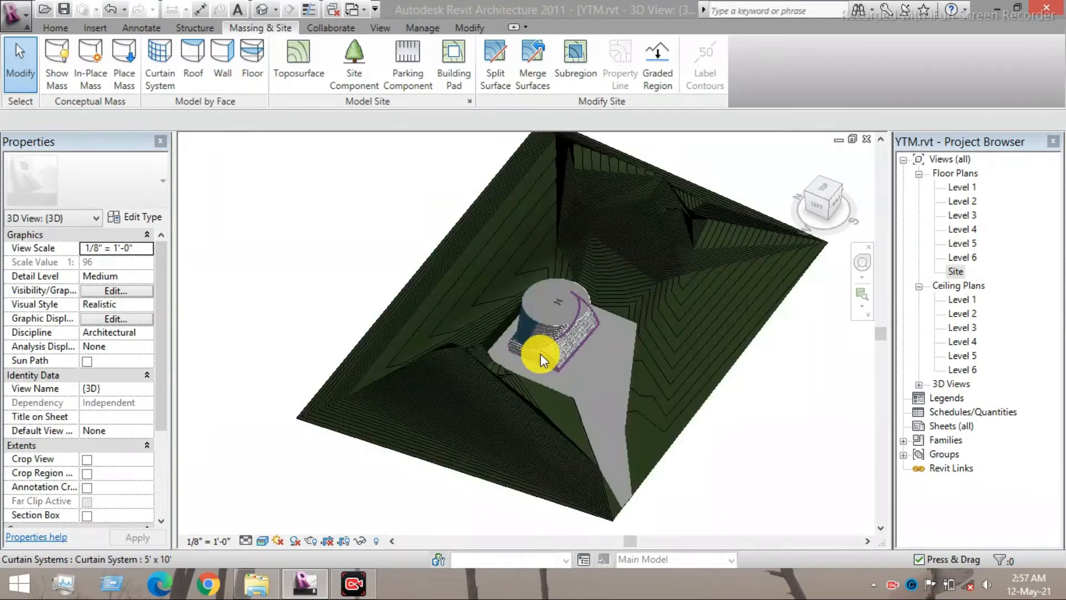
pyautogui.scroll(-2, 486, 334)
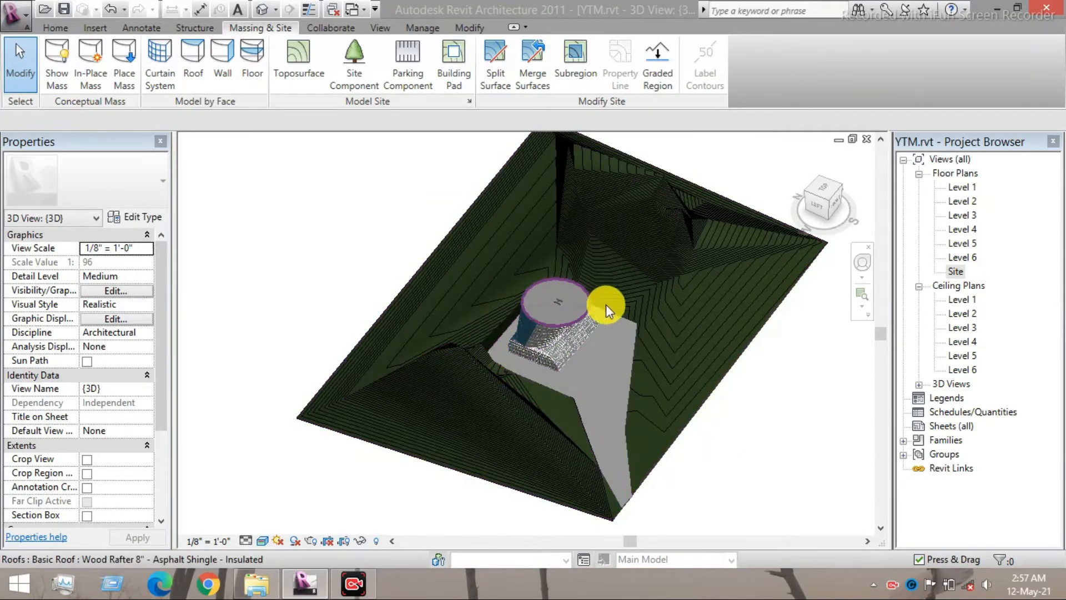
pyautogui.keyDown('shift'); pyautogui.moveTo(607, 304); pyautogui.dragTo(418, 339, button='middle'); pyautogui.keyUp('shift')
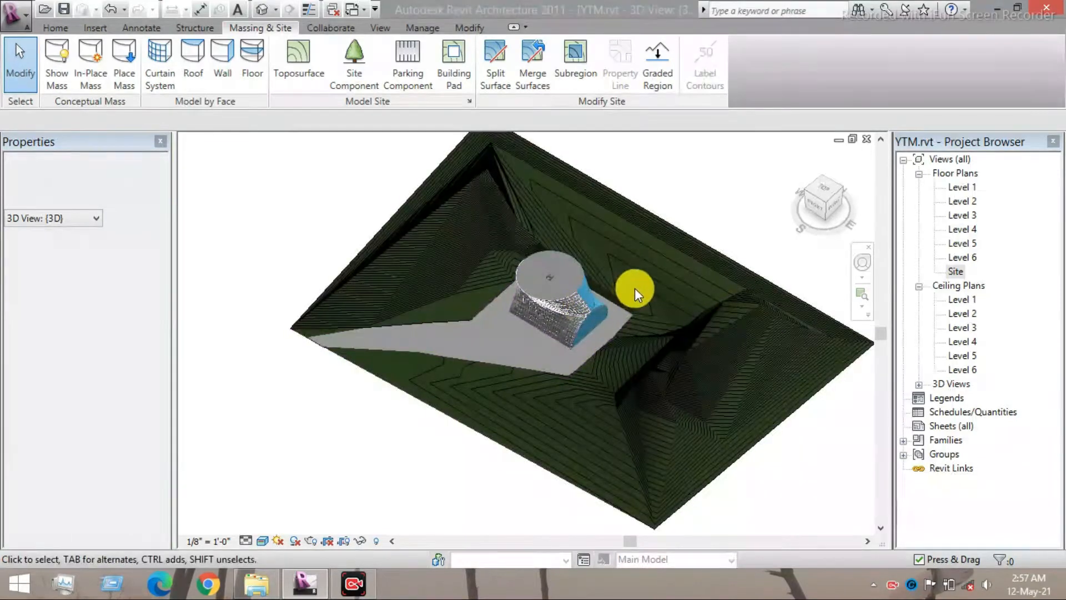
pyautogui.scroll(5, 636, 300)
pyautogui.scroll(3, 565, 334)
pyautogui.scroll(-5, 565, 335)
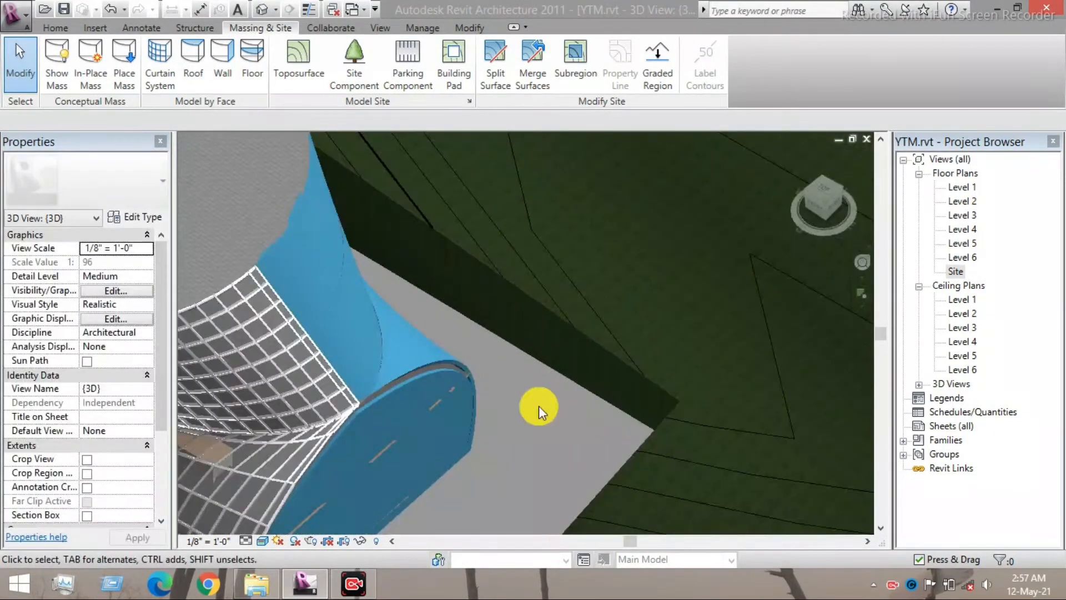
pyautogui.scroll(-5, 572, 350)
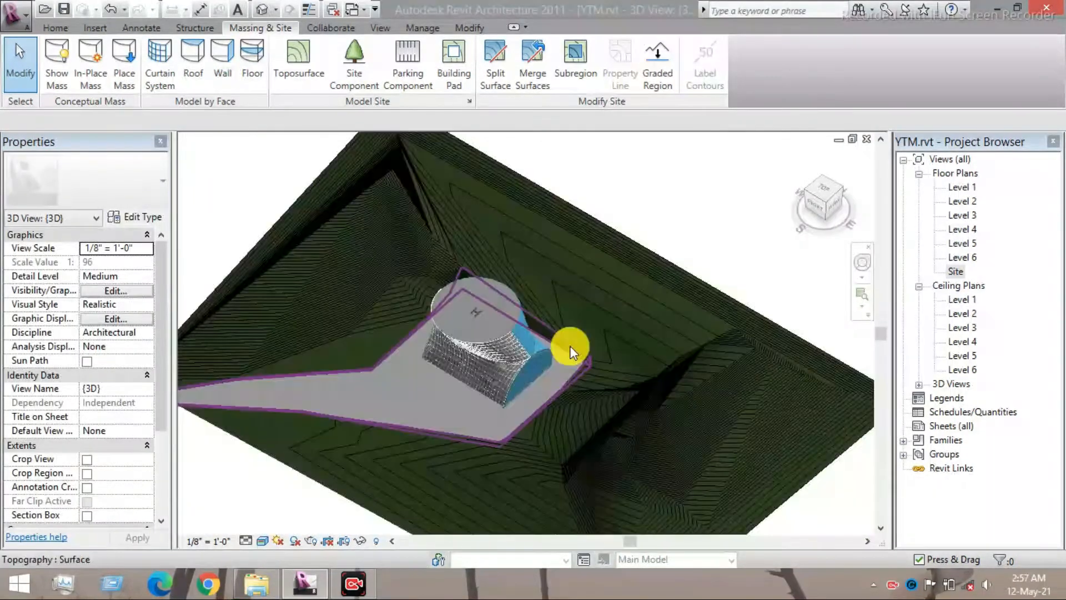
# Step: Select the building pad from below the terrain and set its height offset from Level 1 to -0' 4"
pyautogui.keyDown('shift'); pyautogui.moveTo(572, 379); pyautogui.dragTo(533, 311, button='middle'); pyautogui.keyUp('shift')
pyautogui.keyDown('shift'); pyautogui.moveTo(535, 403); pyautogui.dragTo(529, 359, button='middle'); pyautogui.keyUp('shift')
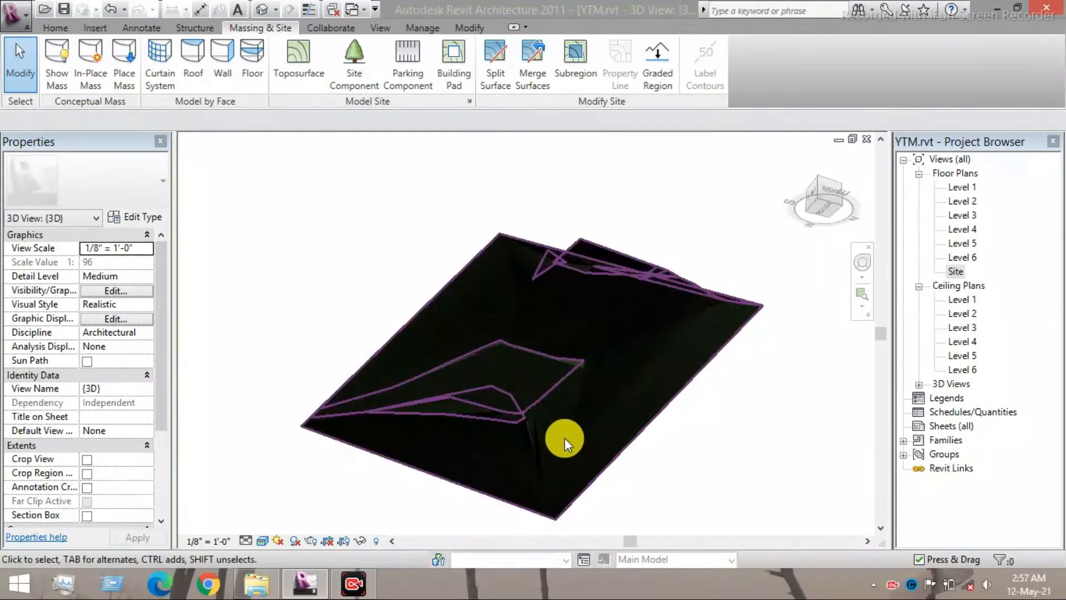
pyautogui.scroll(6, 549, 357)
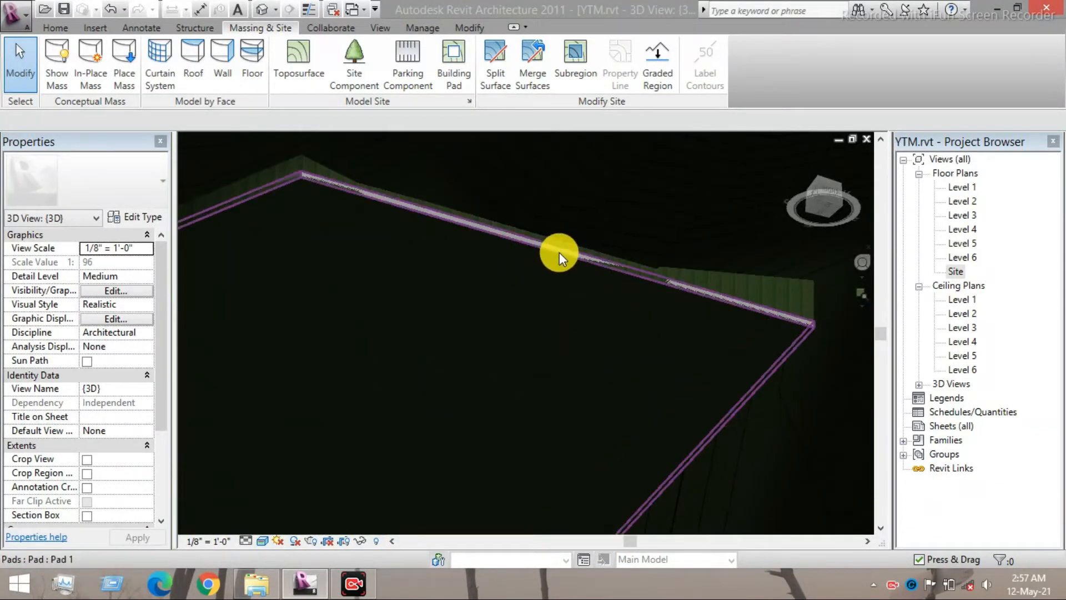
pyautogui.click(559, 252)
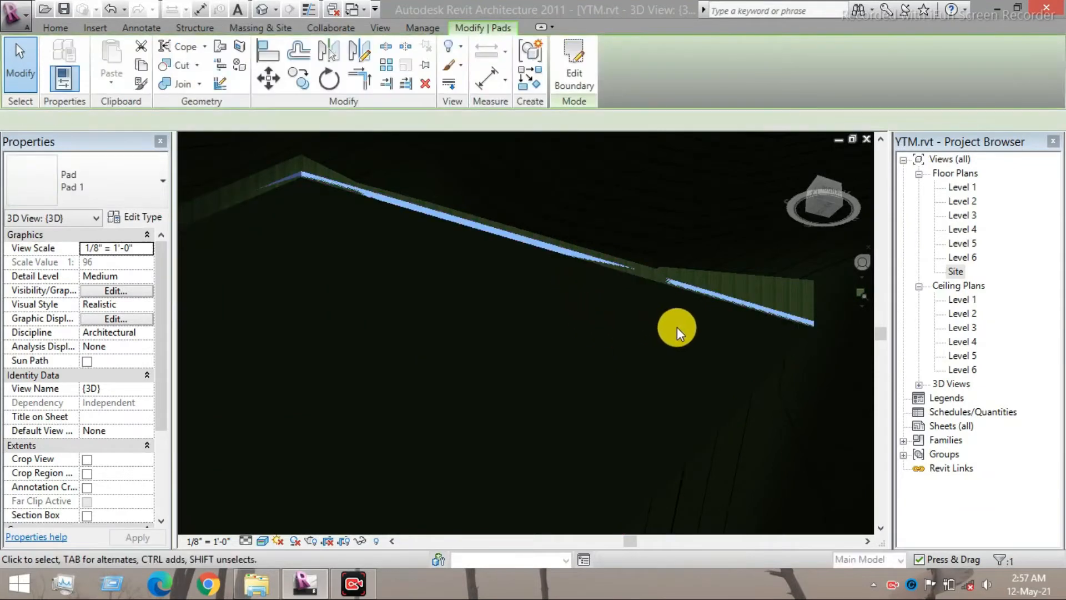
pyautogui.scroll(-3, 678, 328)
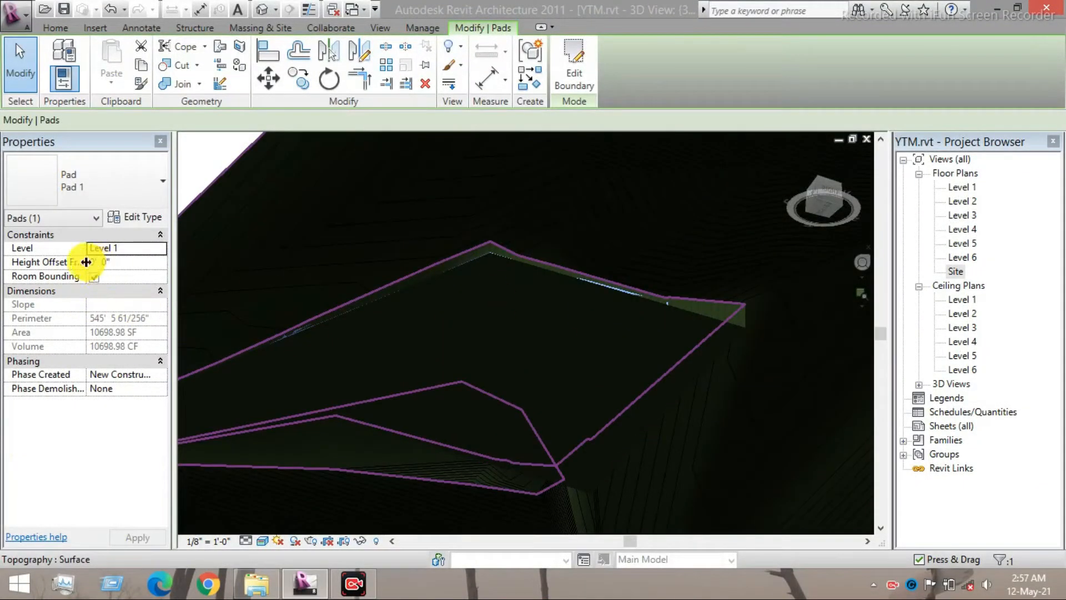
pyautogui.click(111, 251)
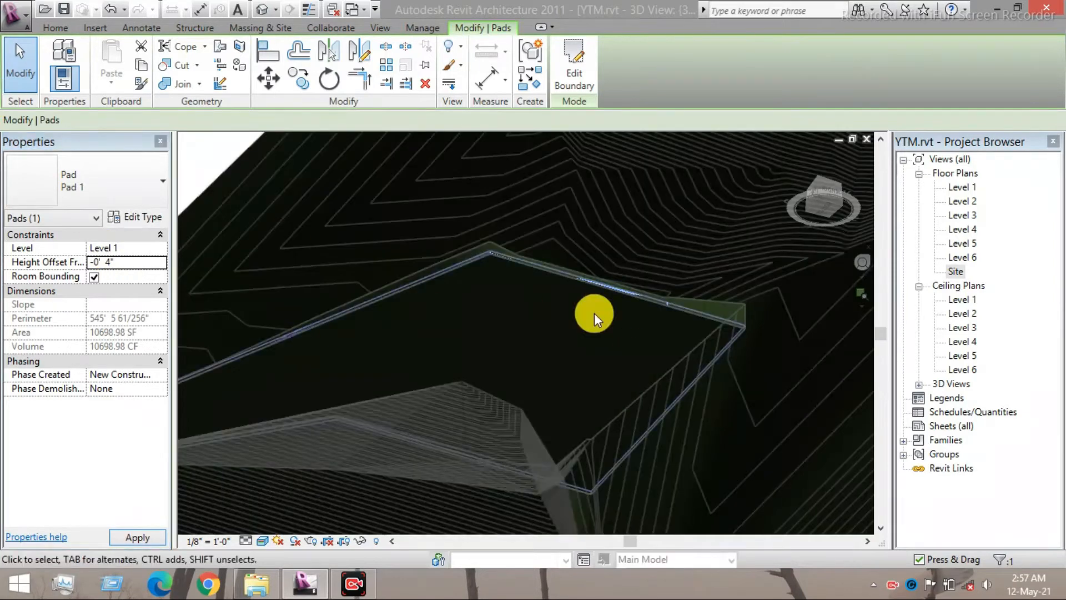
pyautogui.click(647, 275)
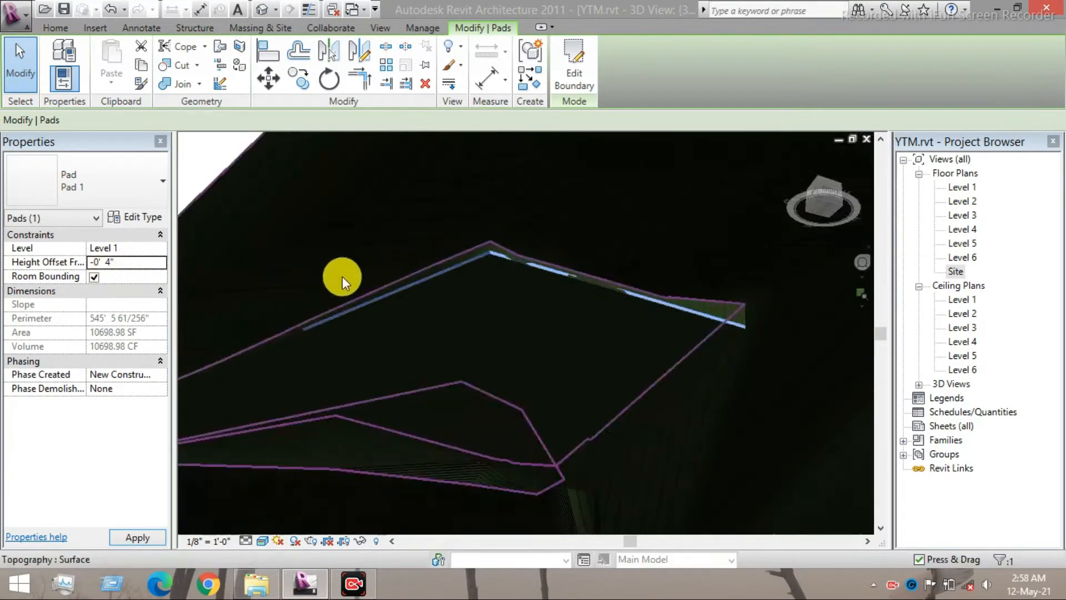
# Step: Return the 3D view to a raised corner angle and inspect where the building's base corner meets the pad
pyautogui.click(818, 178)
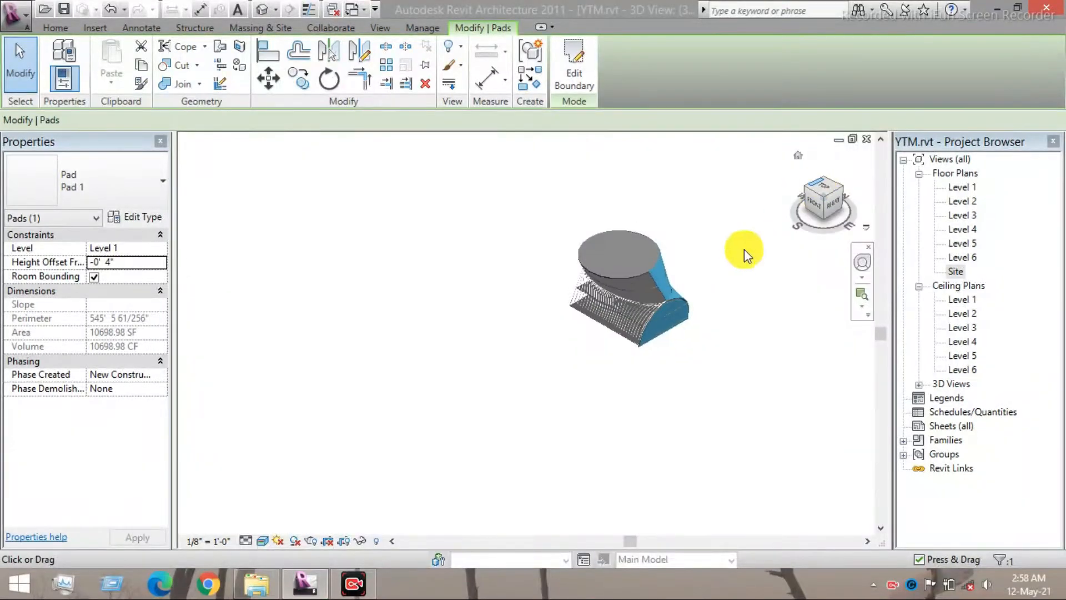
pyautogui.scroll(5, 650, 362)
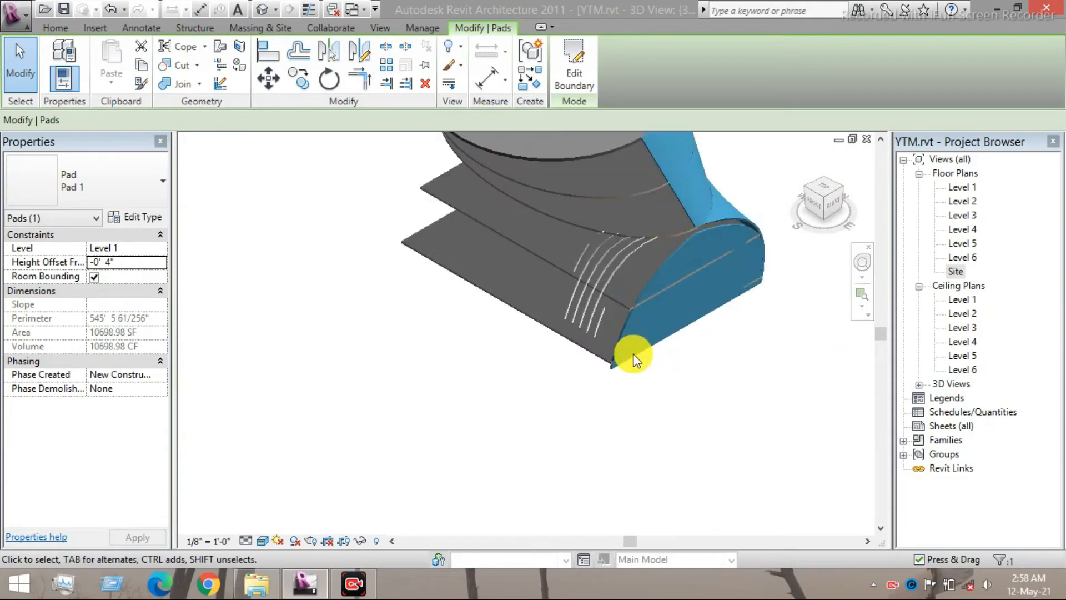
pyautogui.scroll(4, 634, 358)
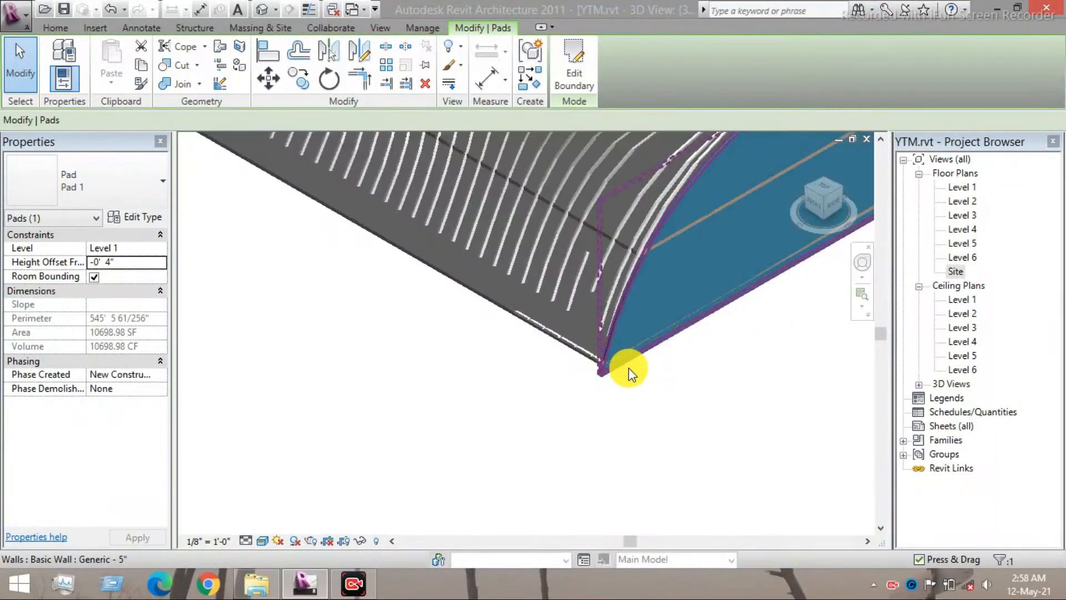
pyautogui.scroll(3, 628, 367)
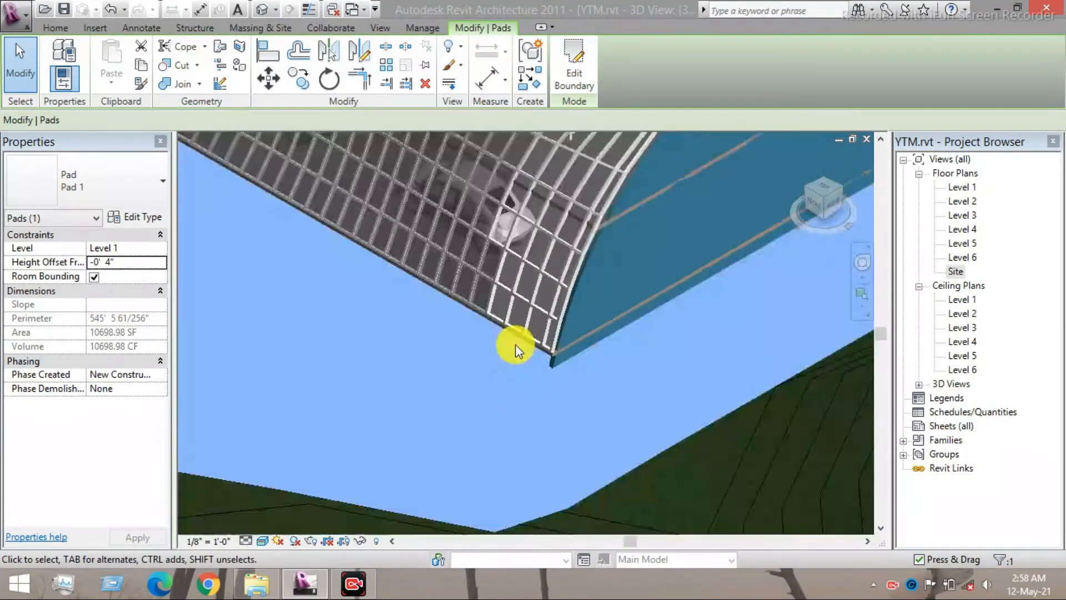
# Step: Deselect the pad and examine the building, its base on the pad and the surrounding terrain in the 3D view
pyautogui.scroll(-8, 515, 344)
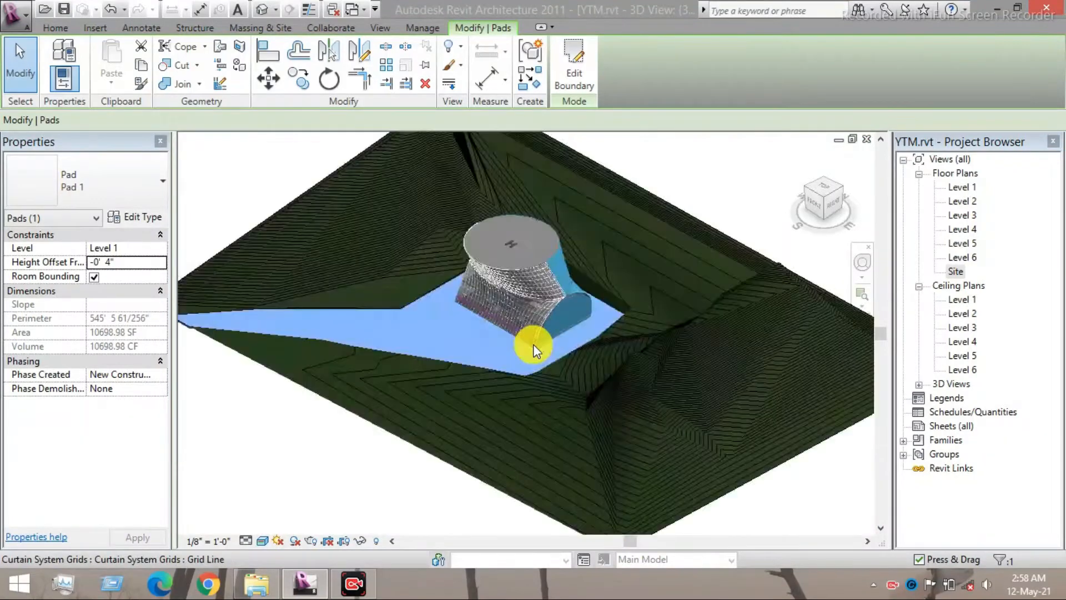
pyautogui.press('Escape')
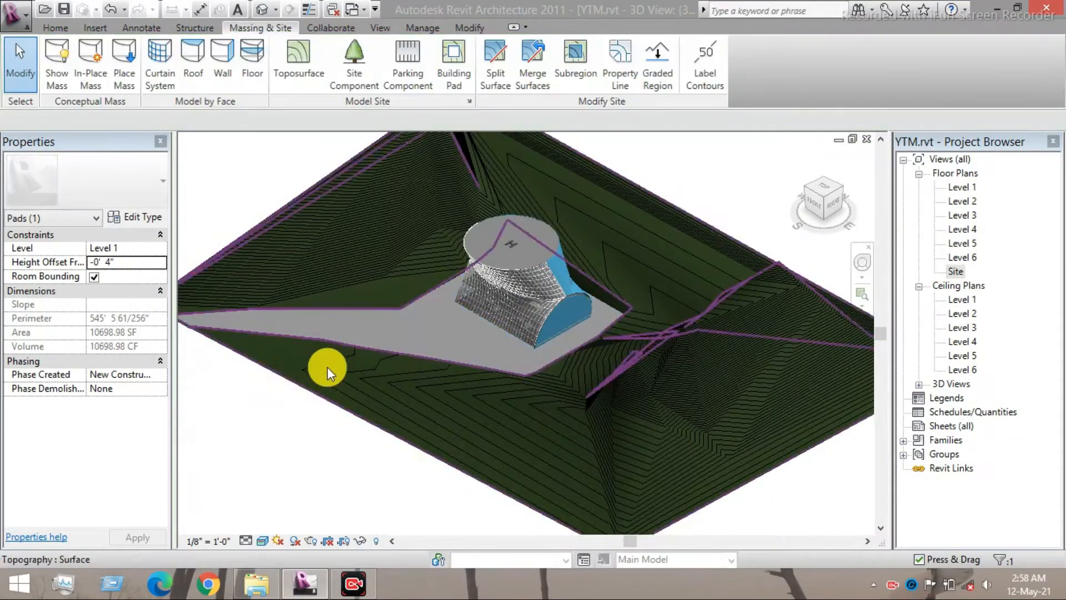
pyautogui.moveTo(425, 321); pyautogui.dragTo(451, 347, button='middle')
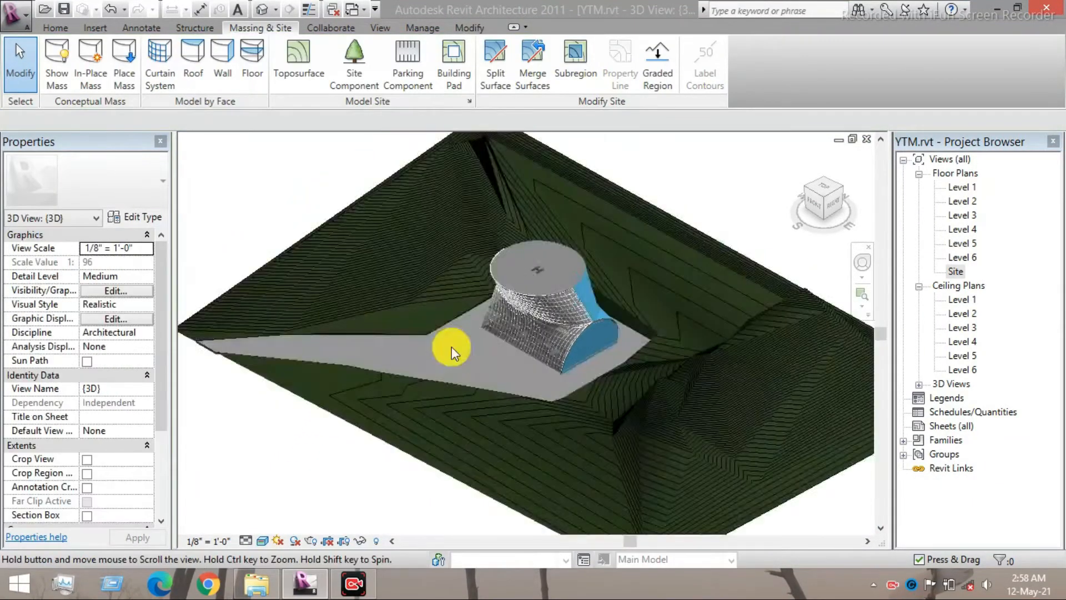
pyautogui.scroll(4, 555, 380)
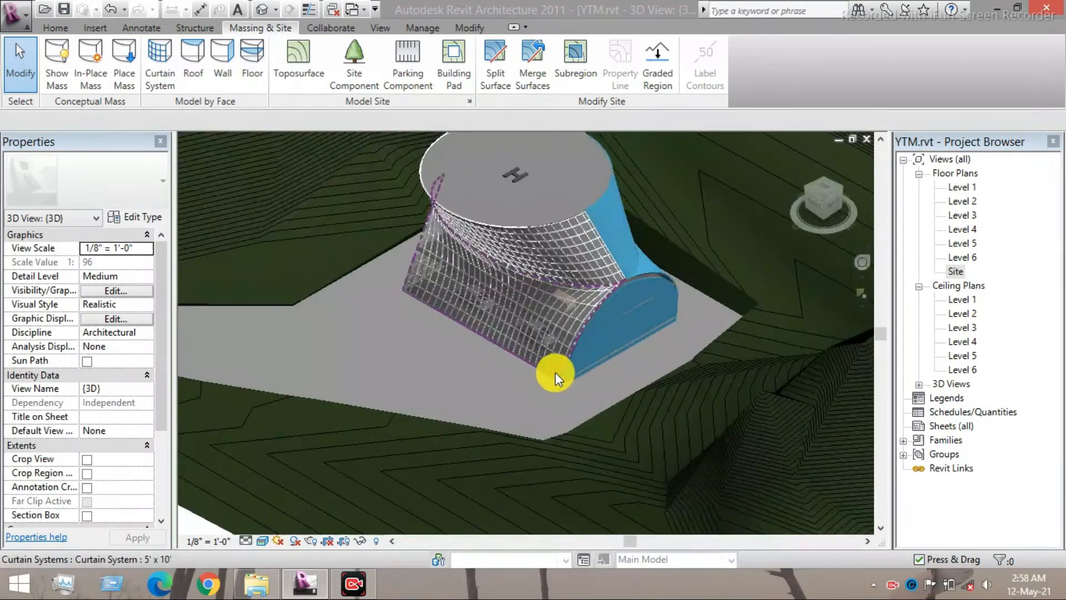
pyautogui.scroll(3, 554, 376)
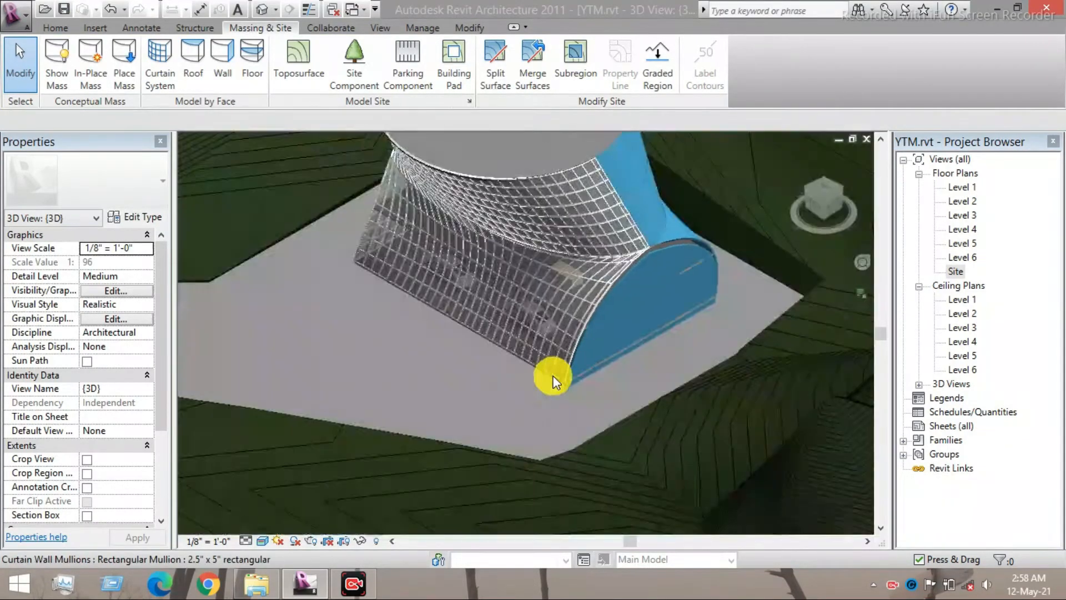
pyautogui.scroll(-5, 554, 381)
pyautogui.keyDown('shift'); pyautogui.moveTo(488, 361); pyautogui.dragTo(527, 383, button='middle'); pyautogui.keyUp('shift')
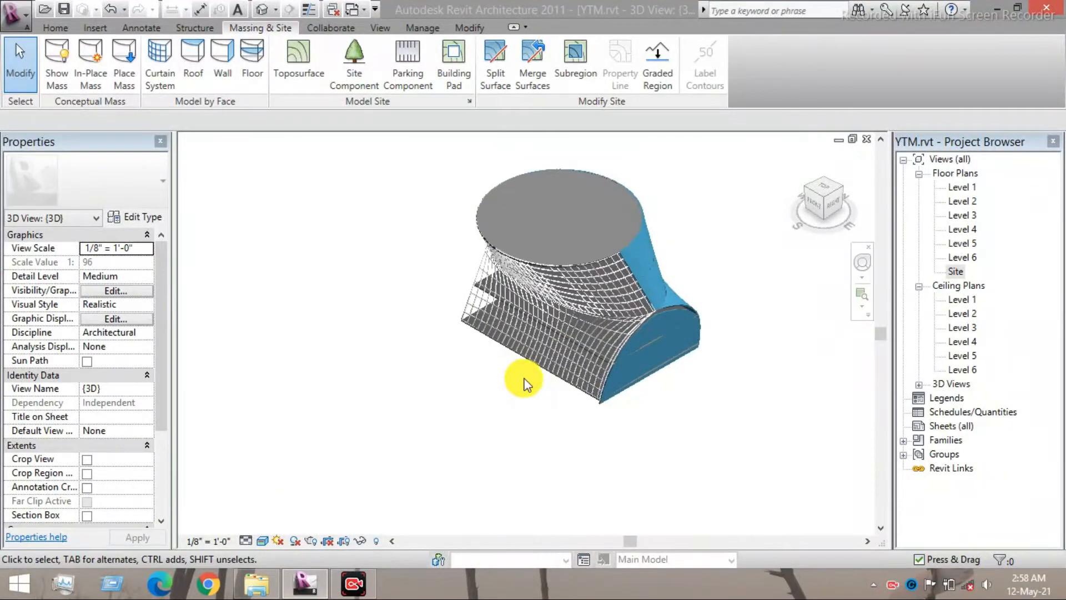
pyautogui.scroll(-2, 520, 372)
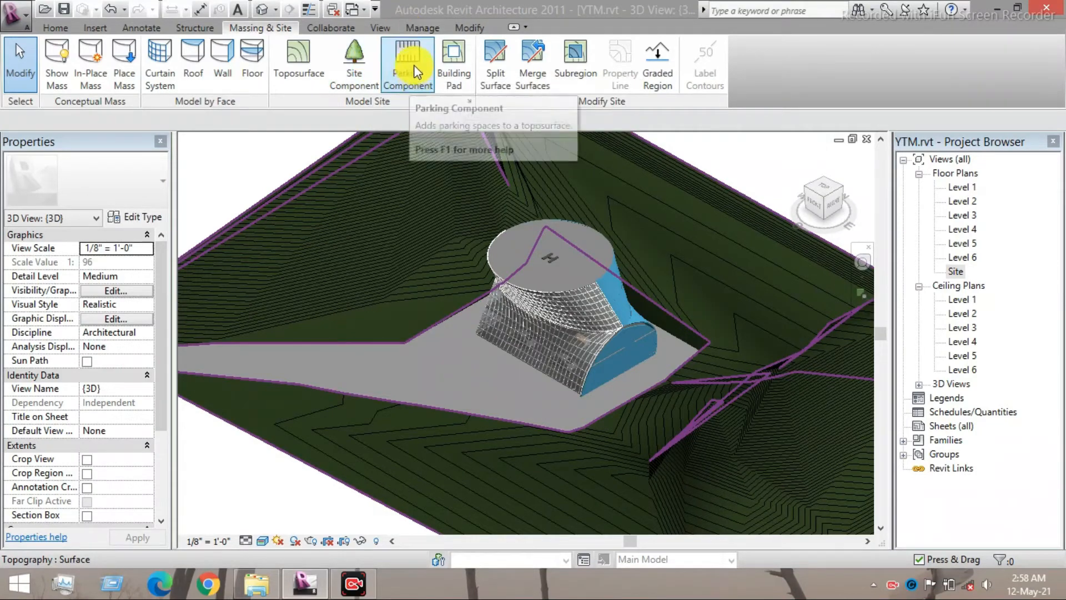
# Step: In the Site floor plan, place three separate 9' x 18' - 90 deg parking spaces in a row on the pad in front of the building
pyautogui.moveTo(414, 65)
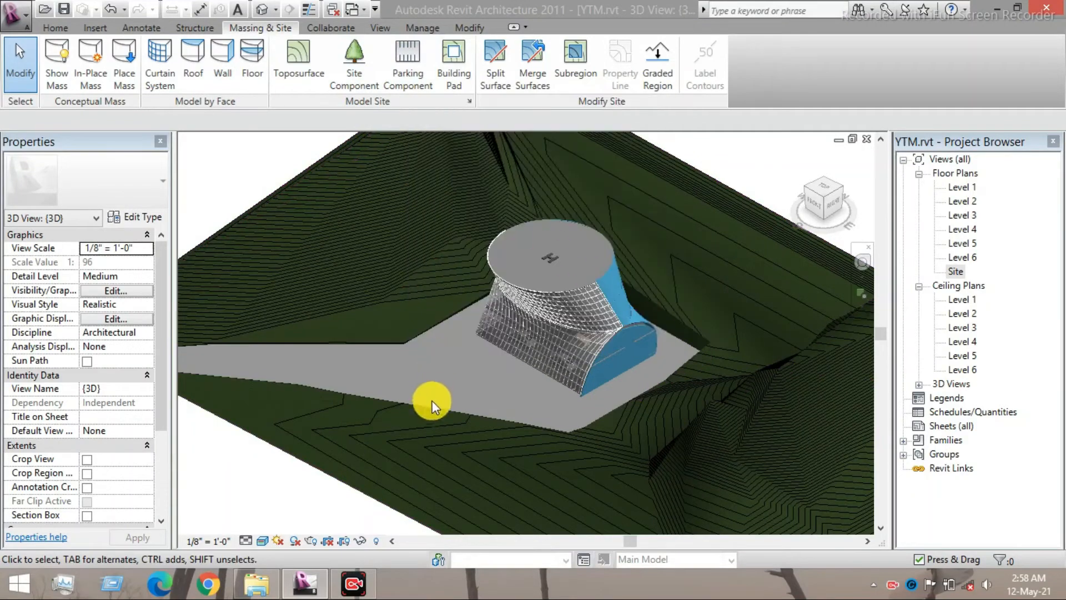
pyautogui.click(429, 408)
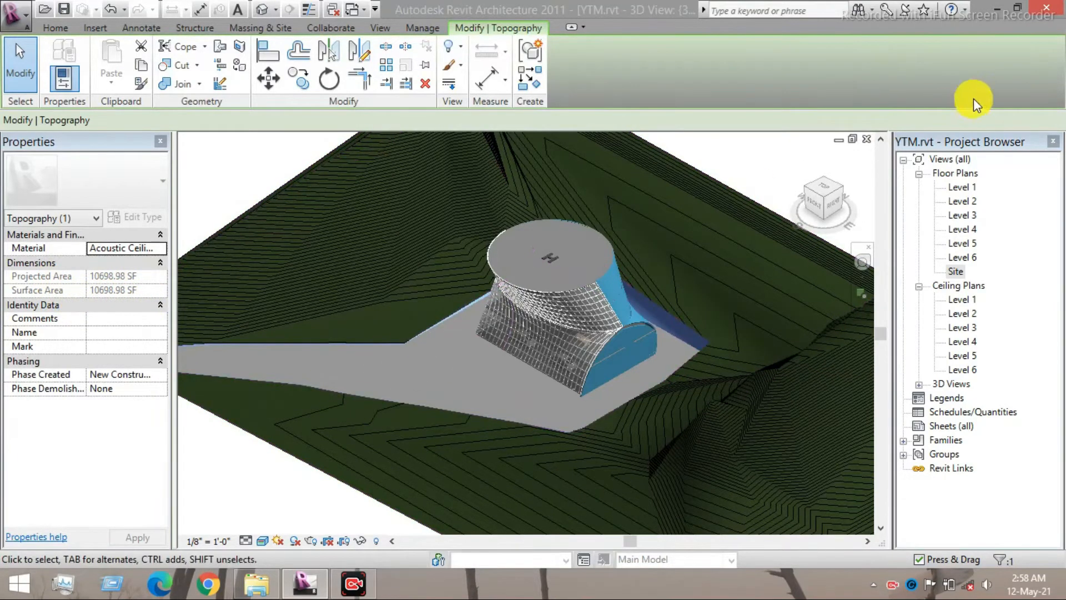
pyautogui.doubleClick(962, 272)
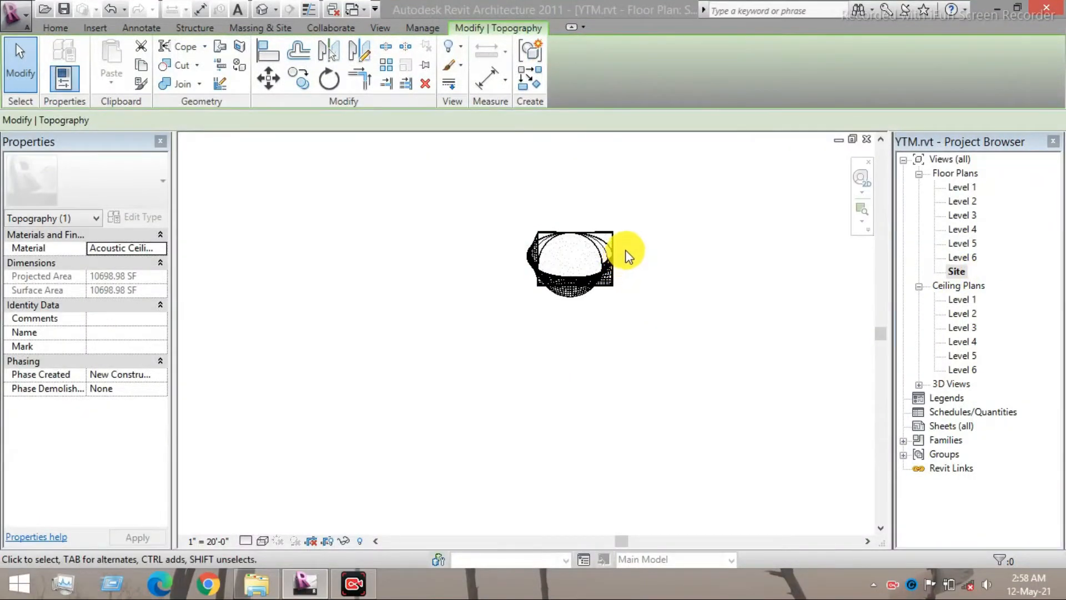
pyautogui.scroll(3, 625, 256)
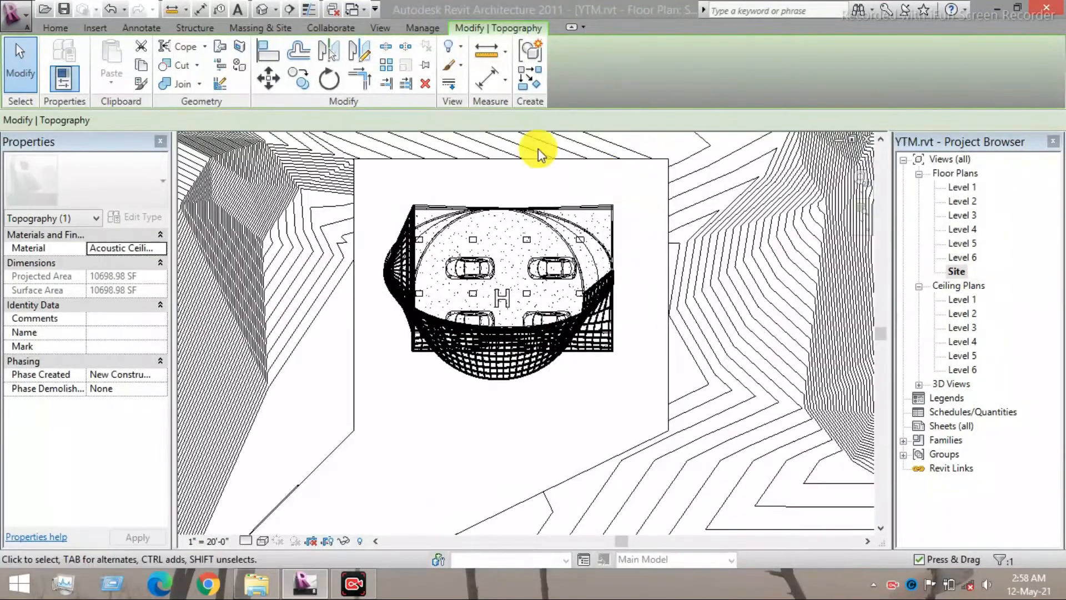
pyautogui.click(226, 29)
pyautogui.click(417, 83)
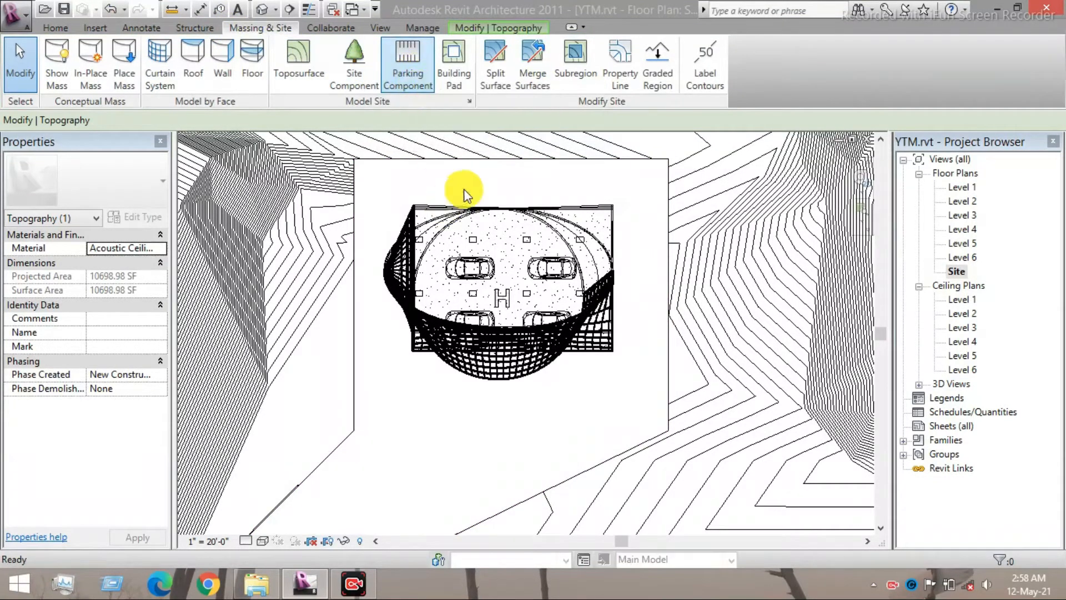
pyautogui.click(390, 403)
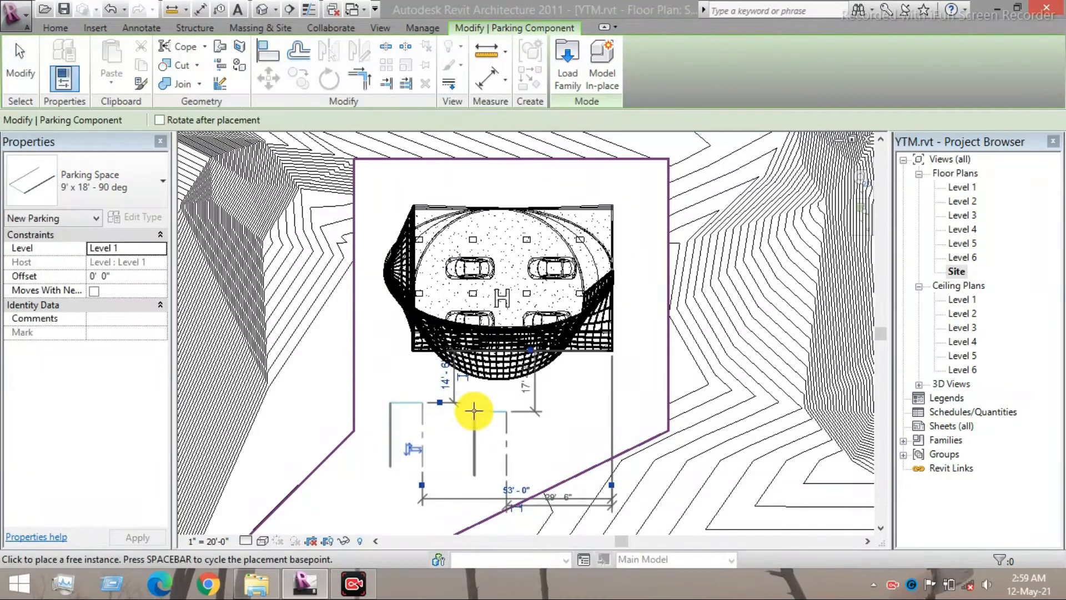
pyautogui.click(470, 403)
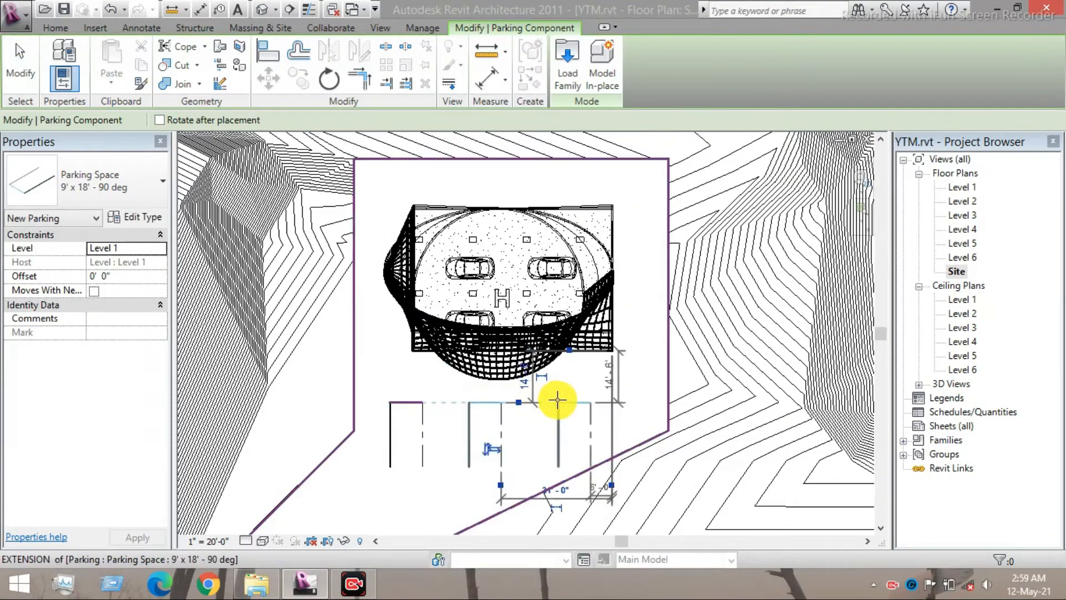
pyautogui.click(556, 400)
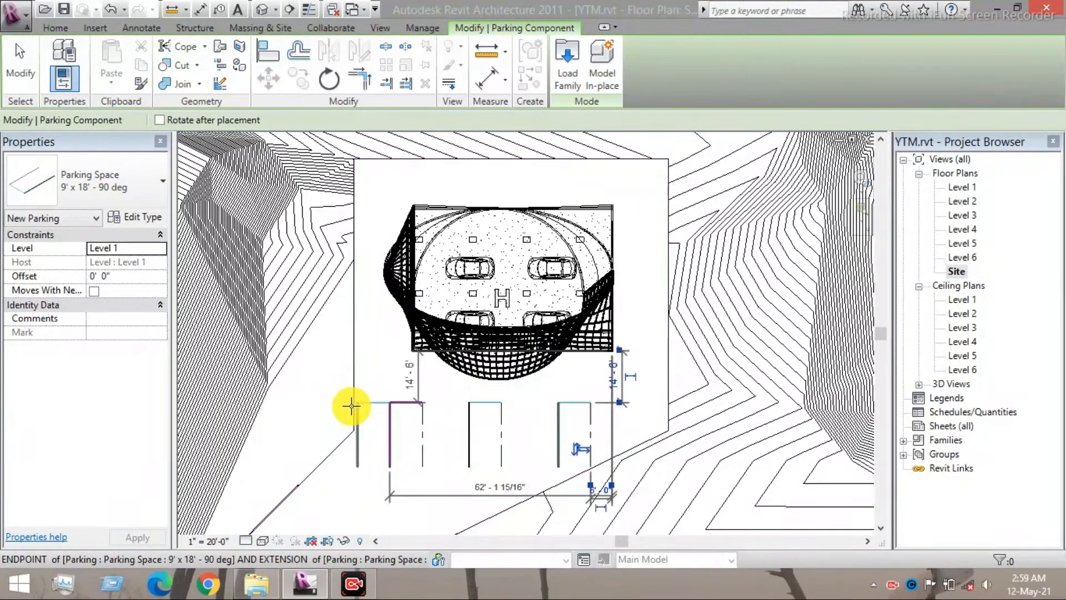
# Step: Place an RPC Beetle car as a site component in each of the three parking spaces in front of the building
pyautogui.moveTo(442, 366); pyautogui.dragTo(450, 363, button='middle')
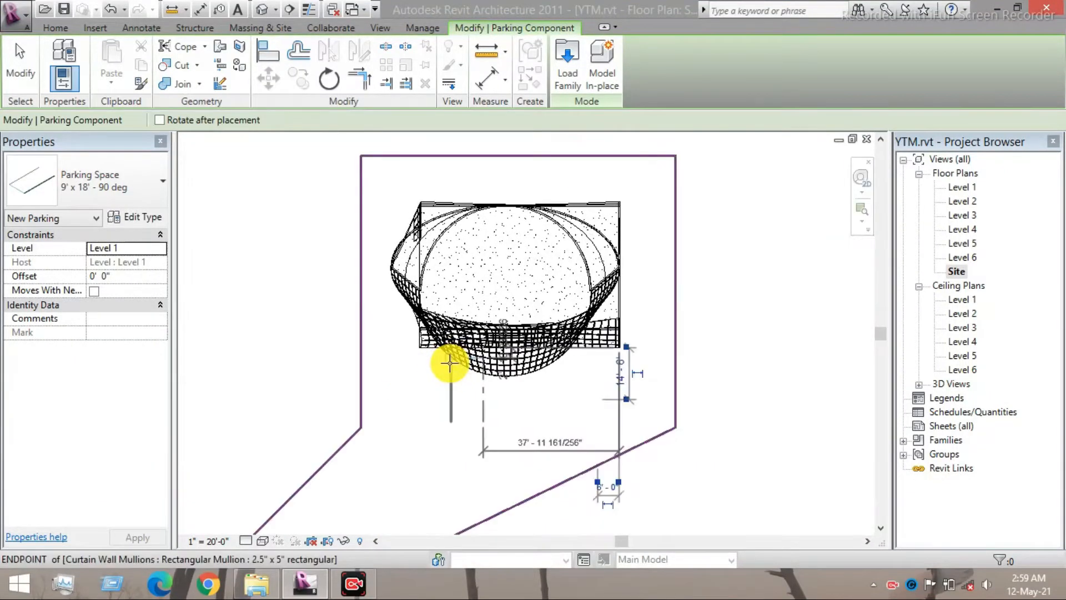
pyautogui.scroll(-1, 450, 363)
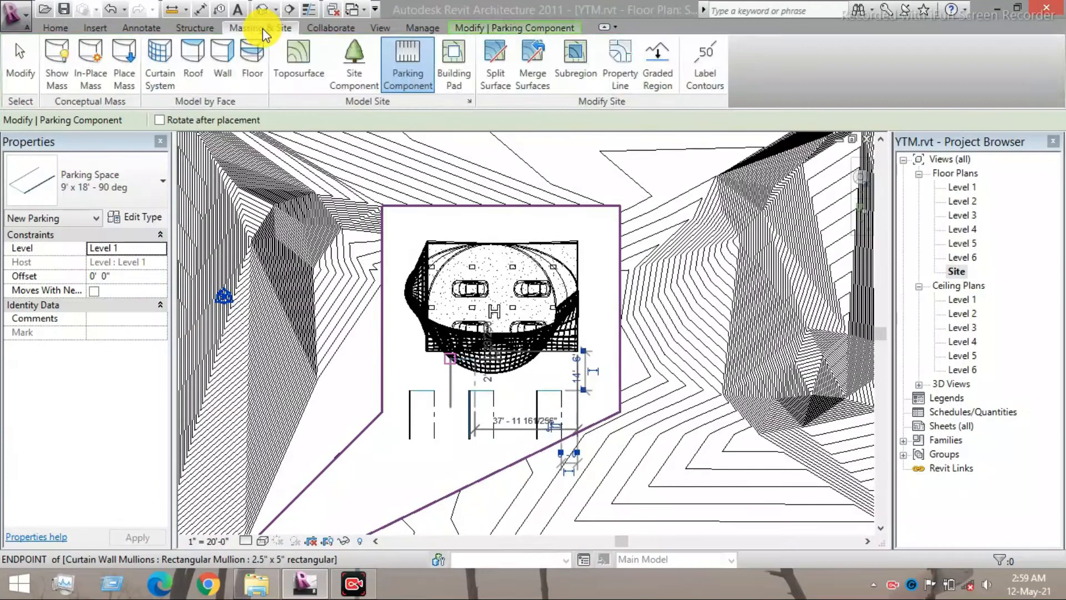
pyautogui.click(353, 62)
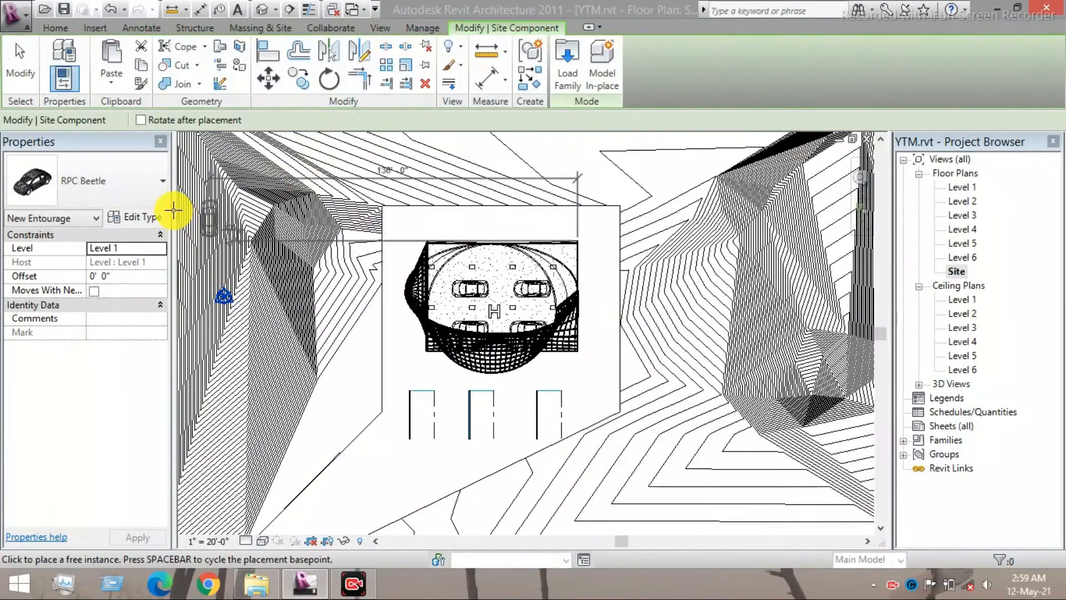
pyautogui.click(135, 194)
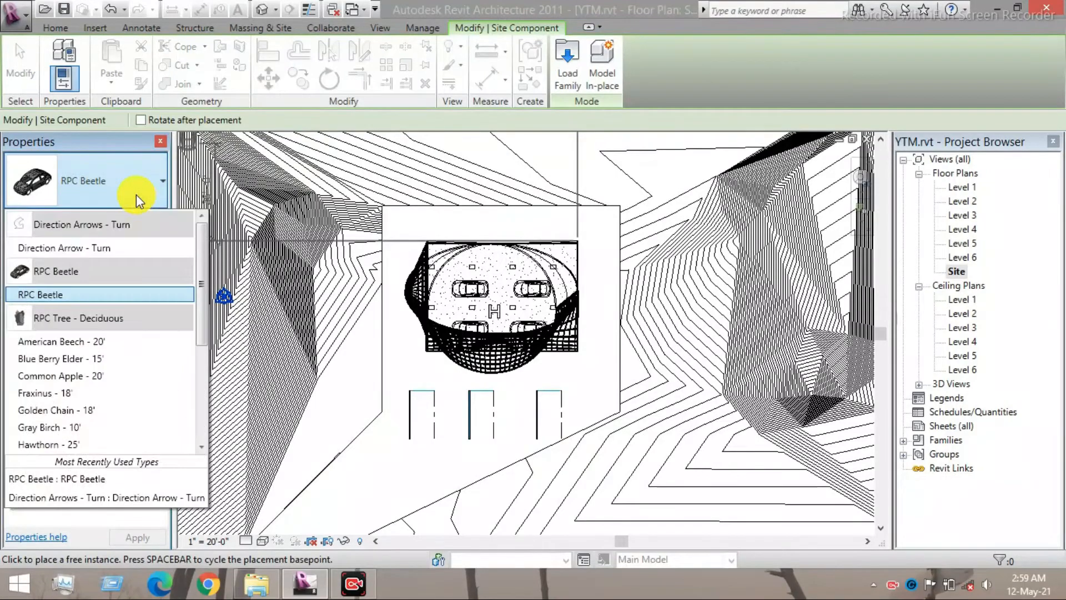
pyautogui.click(136, 194)
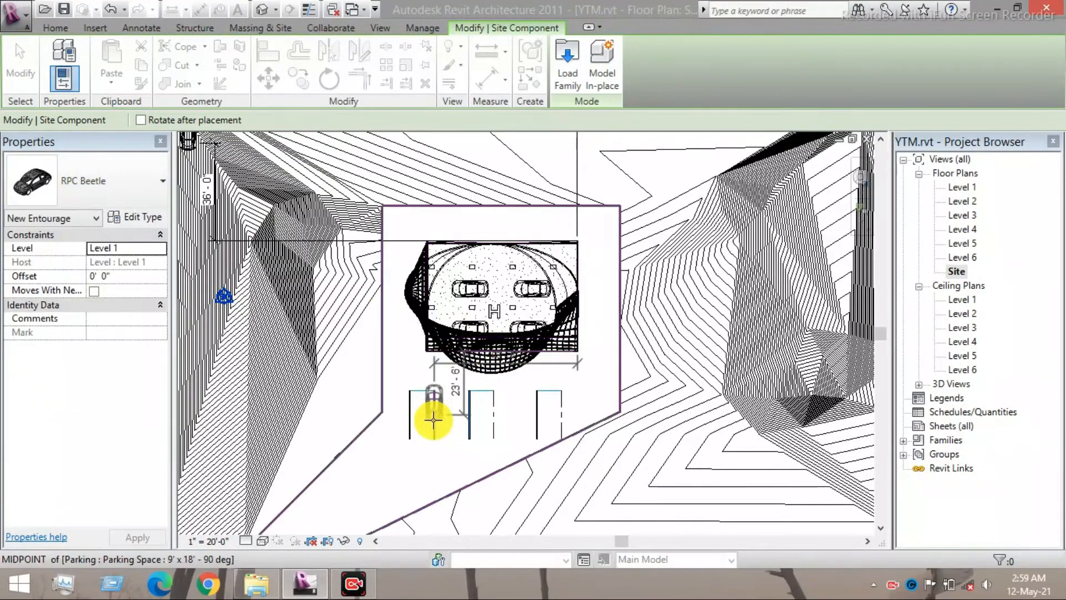
pyautogui.scroll(3, 428, 424)
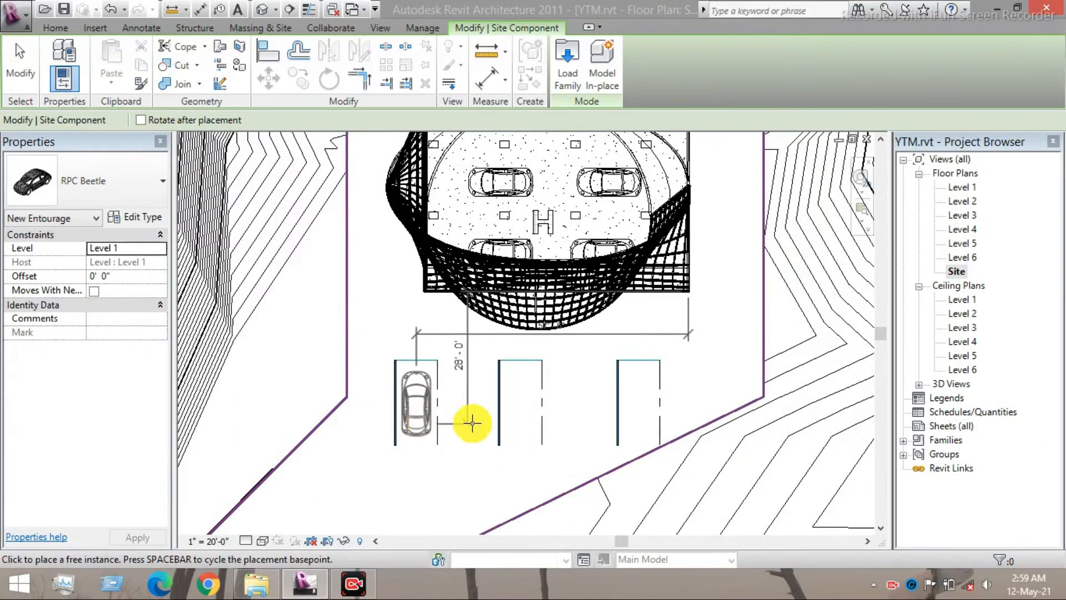
pyautogui.click(522, 416)
pyautogui.click(625, 411)
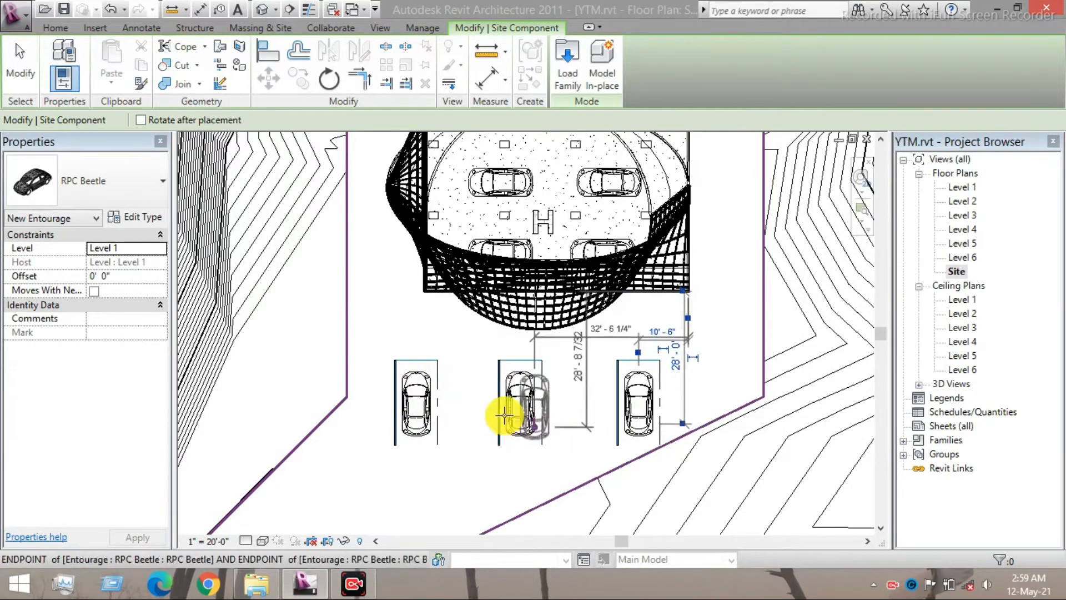
# Step: Change the site component type to RPC Tree - Deciduous, Scarlet Oak - 42'
pyautogui.click(257, 29)
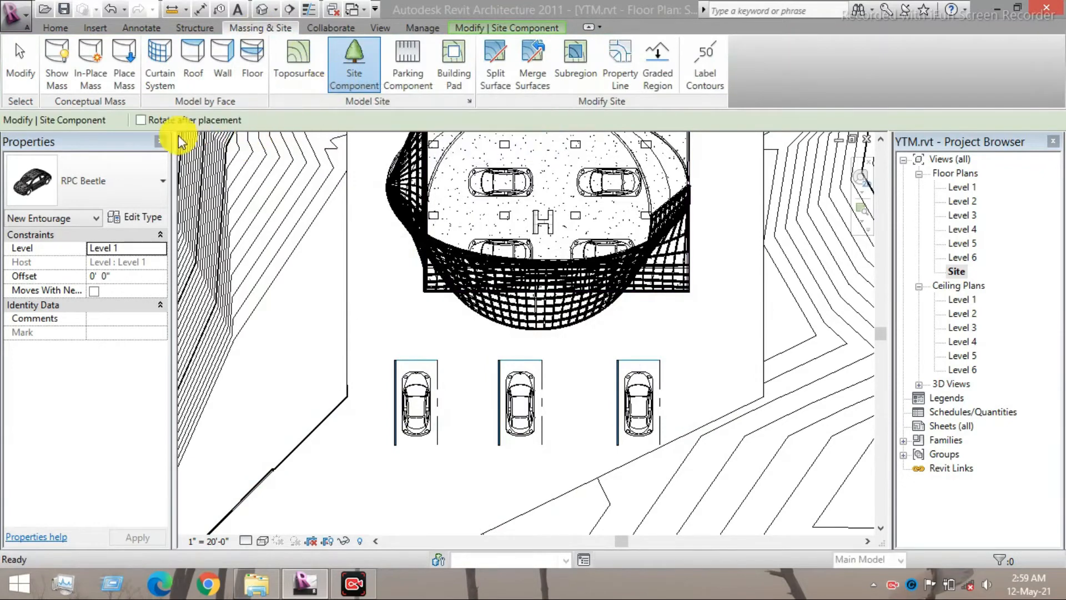
pyautogui.click(149, 186)
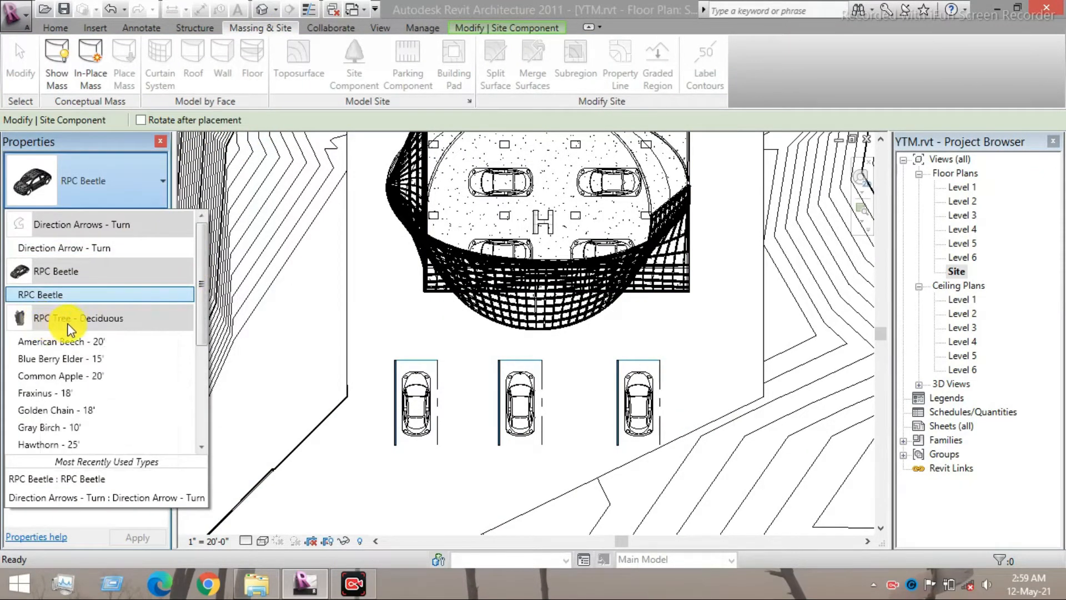
pyautogui.click(189, 296)
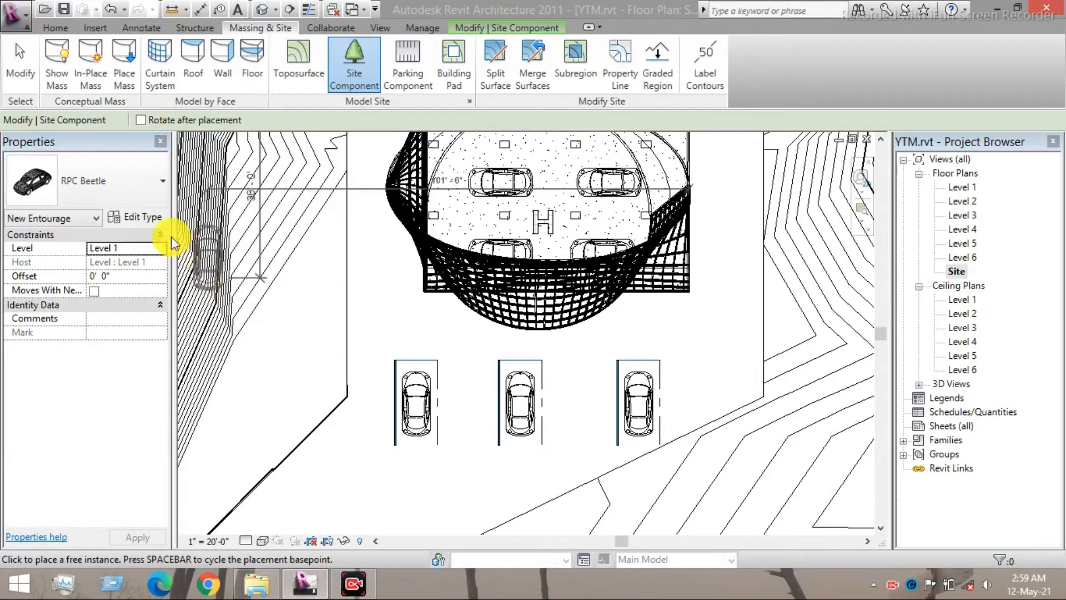
pyautogui.click(143, 191)
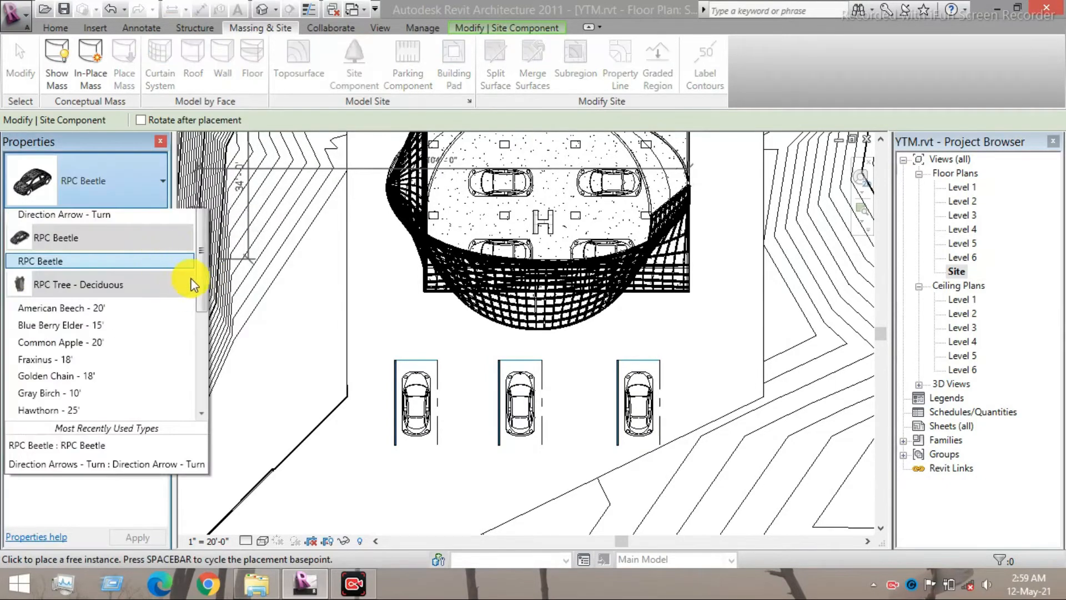
pyautogui.click(196, 292)
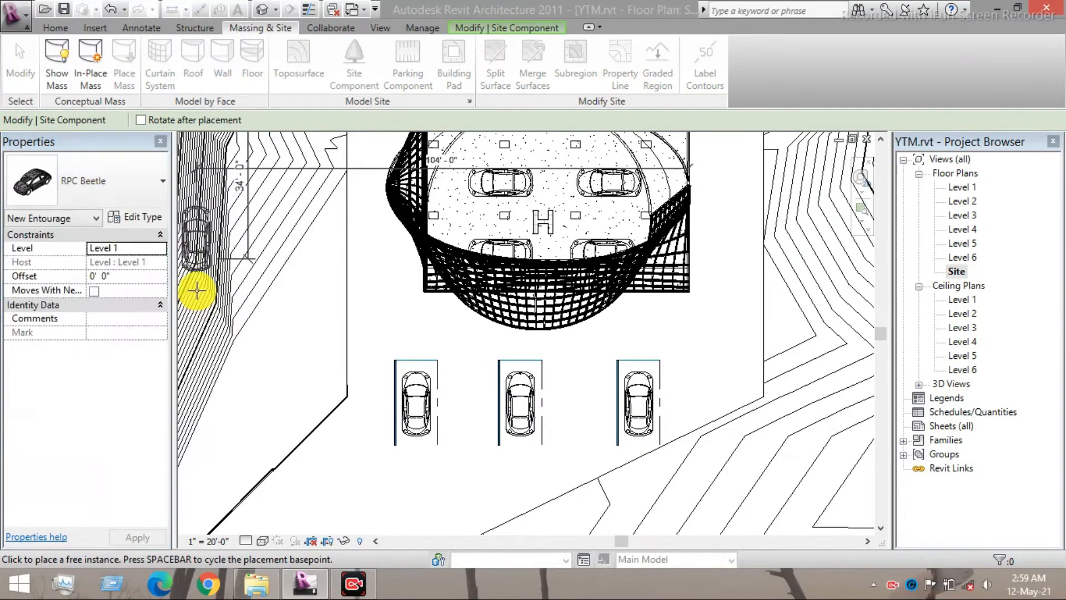
pyautogui.click(154, 198)
pyautogui.moveTo(202, 268); pyautogui.dragTo(192, 331)
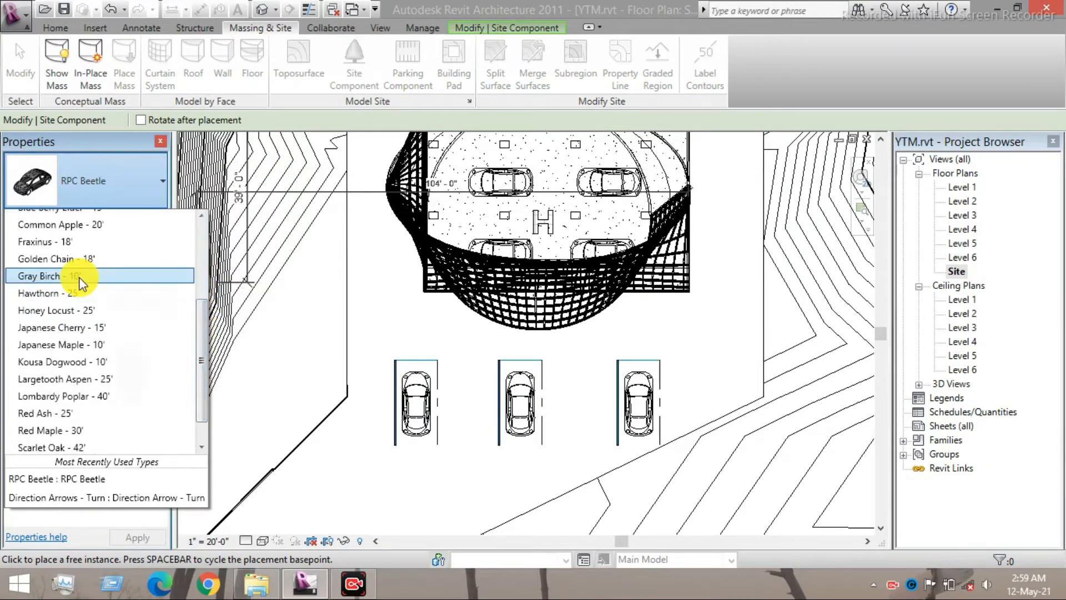
pyautogui.moveTo(82, 284)
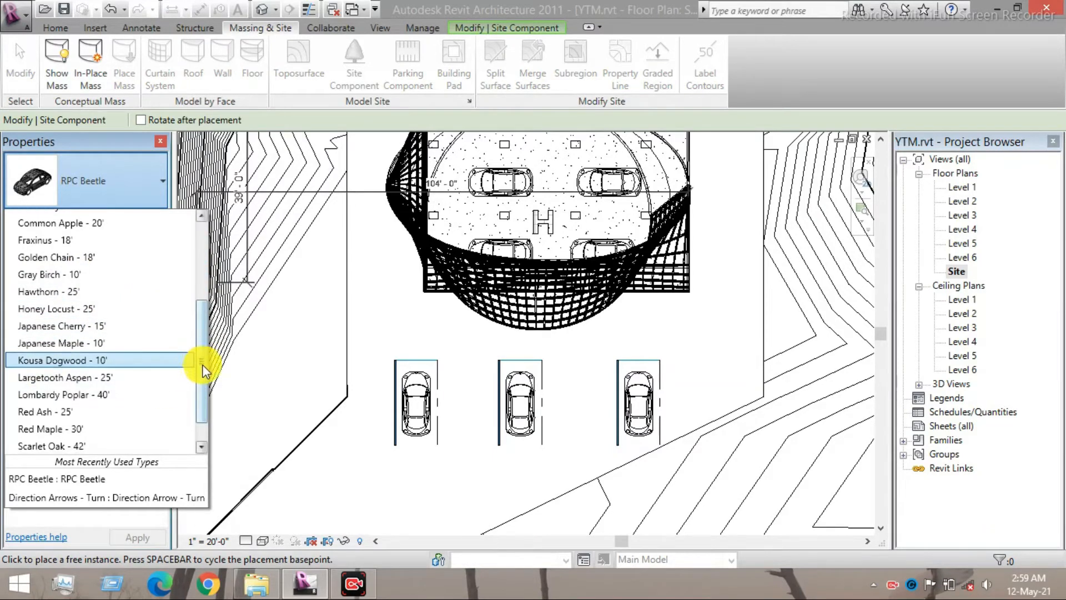
pyautogui.moveTo(202, 364); pyautogui.dragTo(201, 384)
pyautogui.click(133, 411)
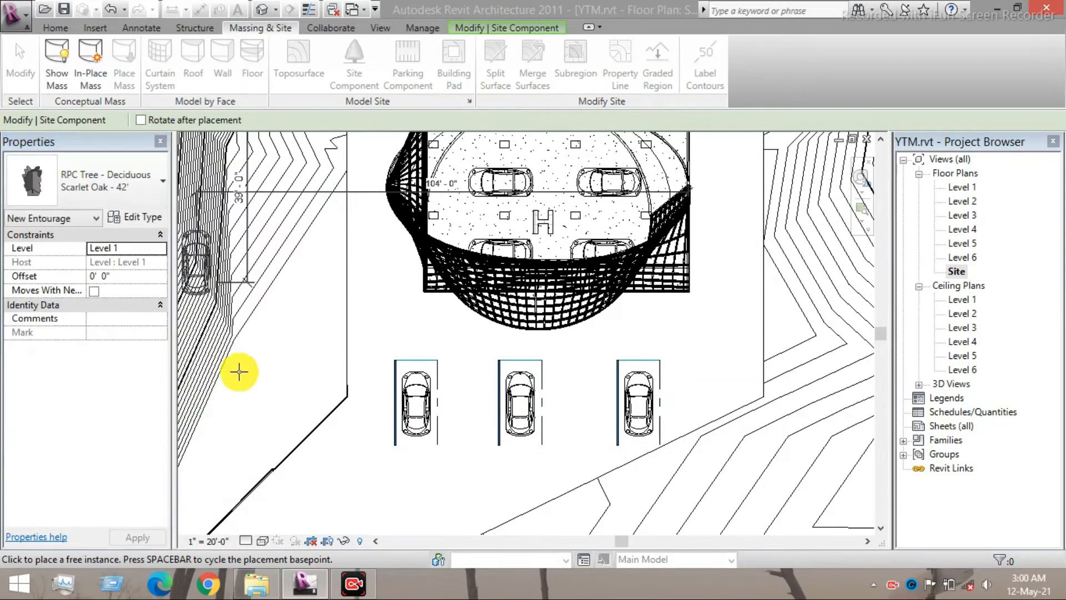
# Step: Place six Scarlet Oak - 42' trees on the terrain beside the building pad, to its west, south and east
pyautogui.moveTo(366, 420); pyautogui.dragTo(362, 399, button='middle')
pyautogui.scroll(-5, 363, 403)
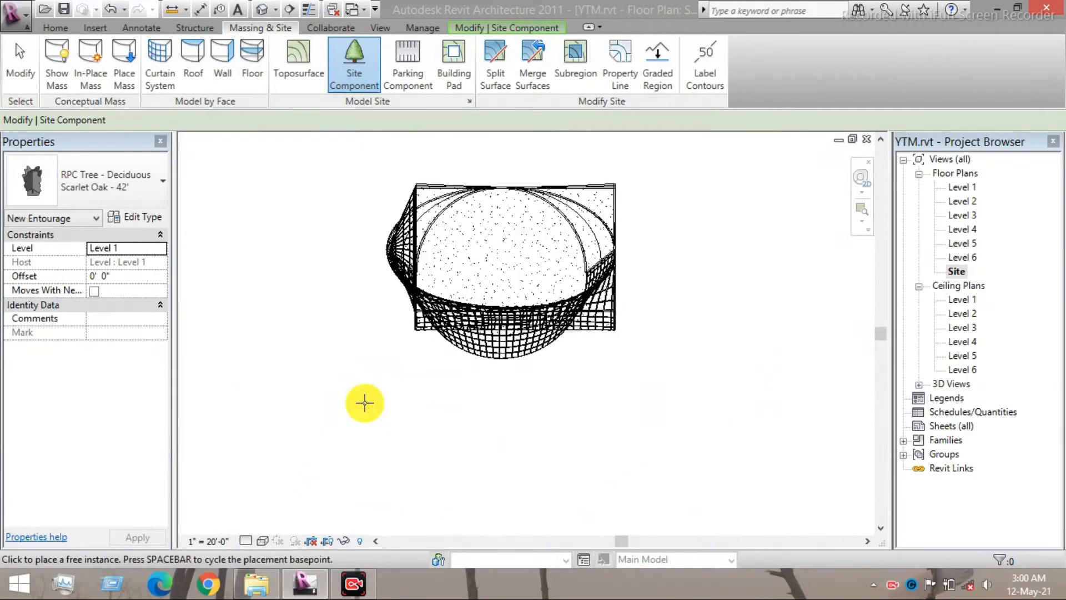
pyautogui.scroll(-2, 369, 403)
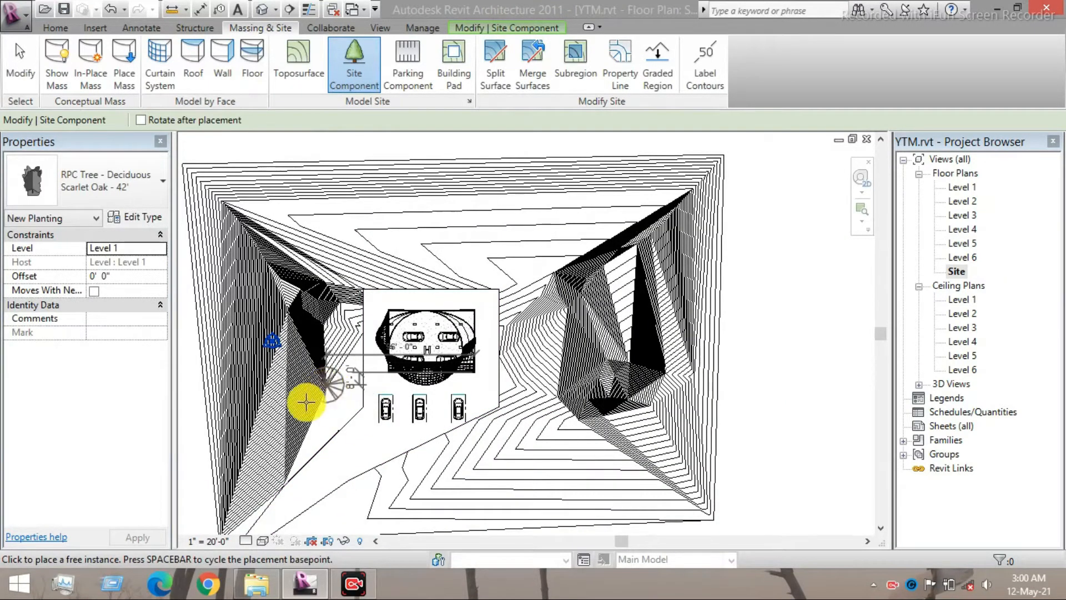
pyautogui.click(325, 384)
pyautogui.click(296, 437)
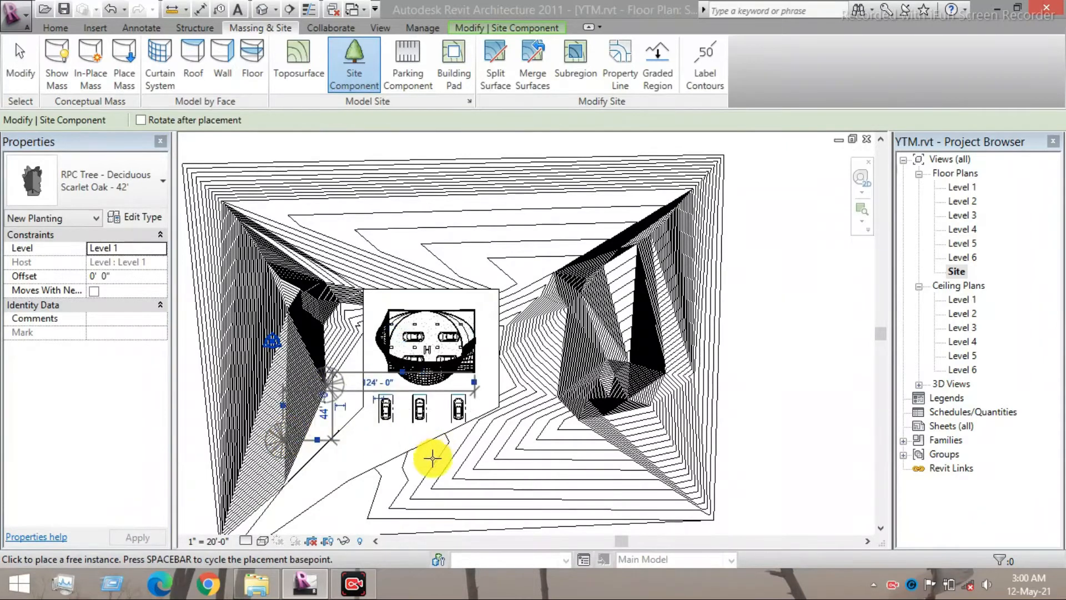
pyautogui.click(406, 483)
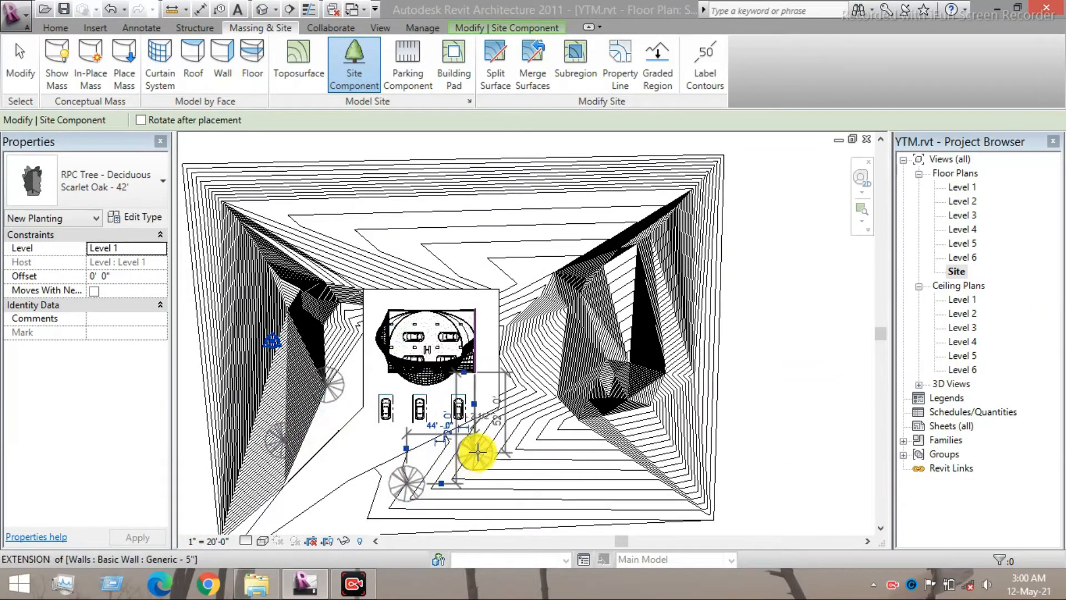
pyautogui.click(529, 398)
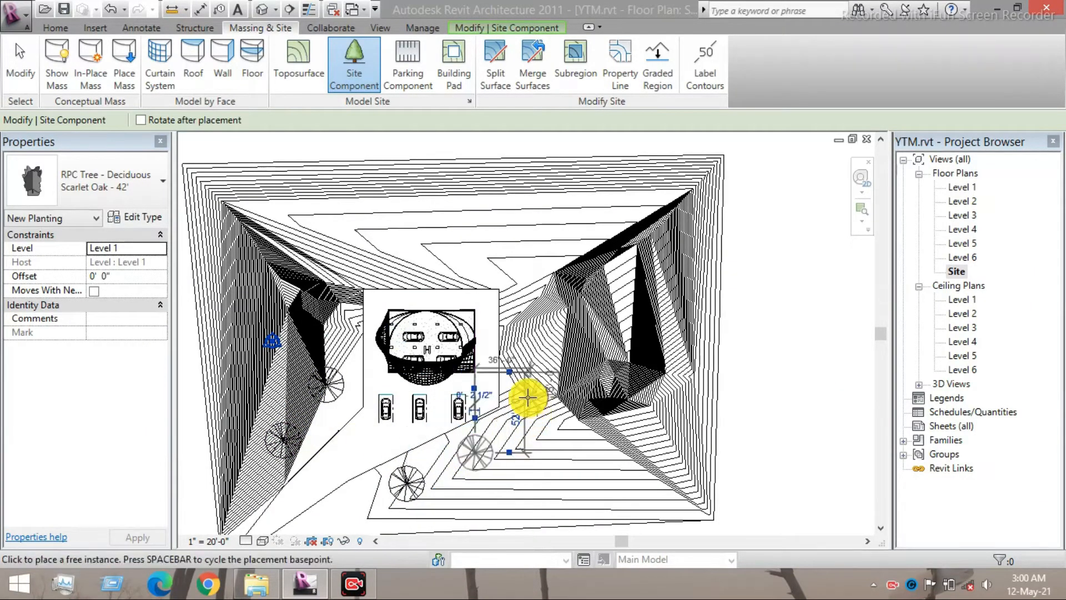
pyautogui.click(515, 419)
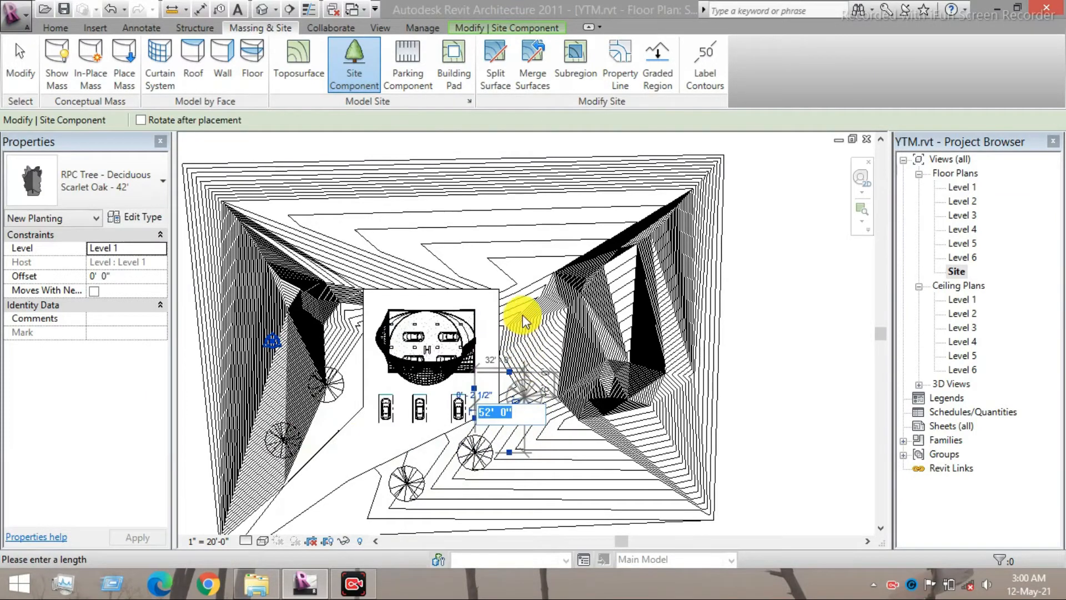
pyautogui.moveTo(520, 329); pyautogui.dragTo(521, 330, button='middle')
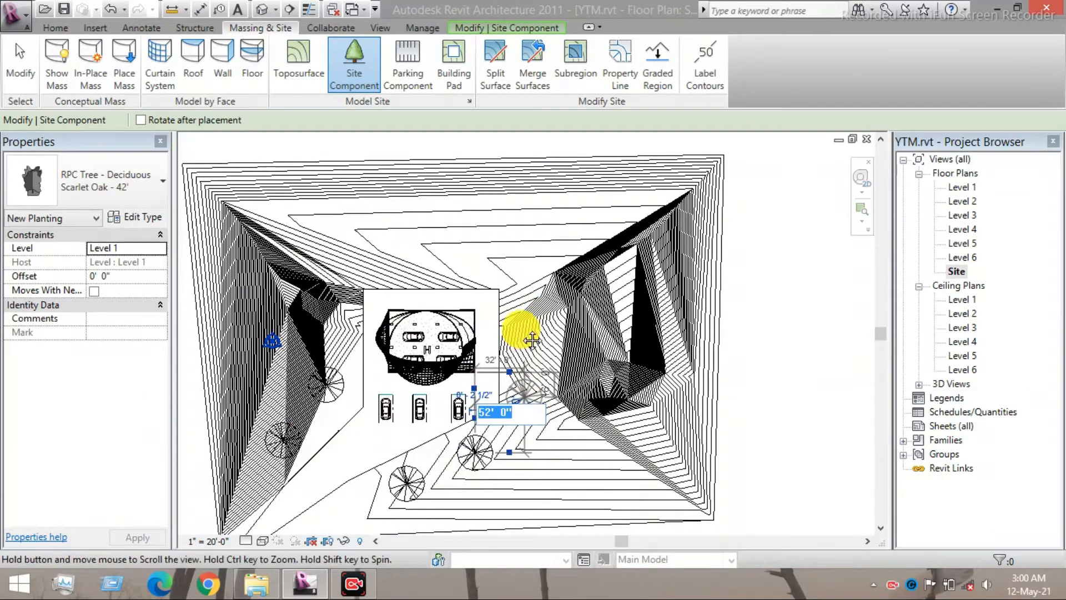
pyautogui.scroll(1, 589, 364)
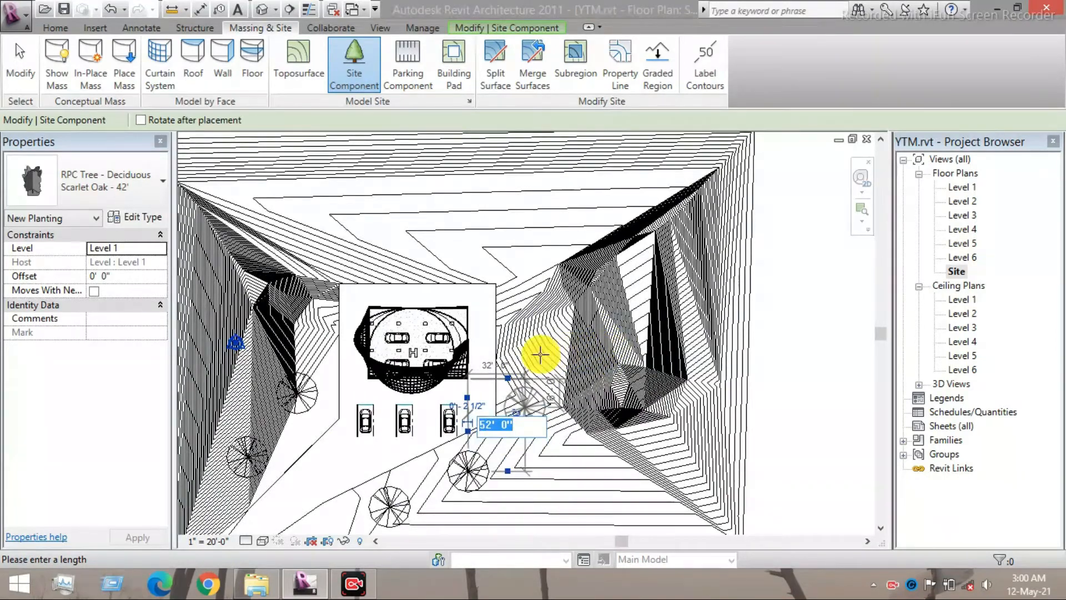
pyautogui.press('Escape')
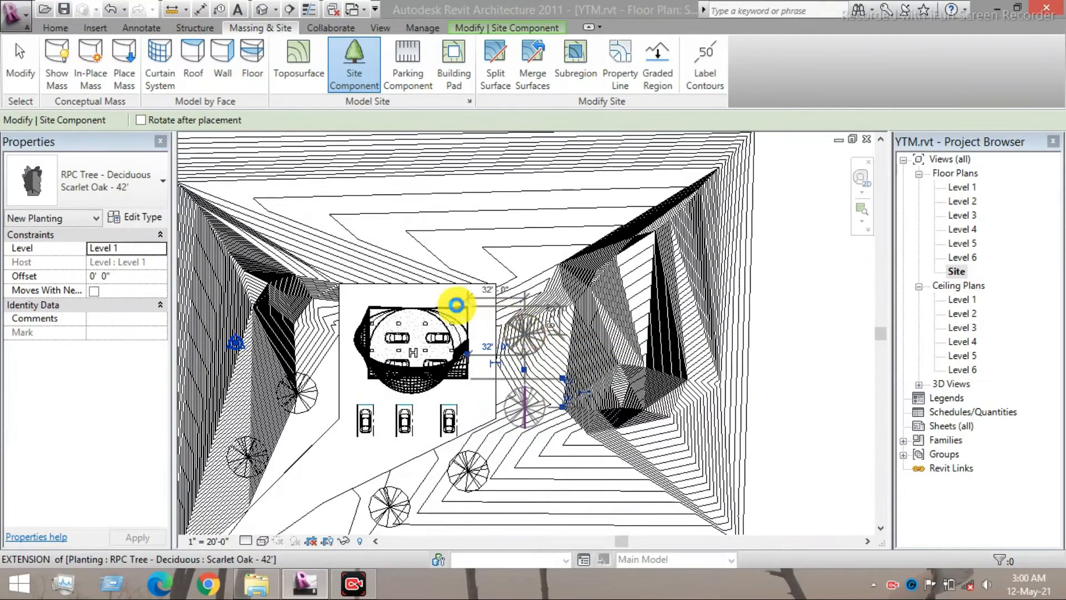
# Step: Change the site component type to RPC Tree - Deciduous, Red Maple - 30'
pyautogui.click(159, 201)
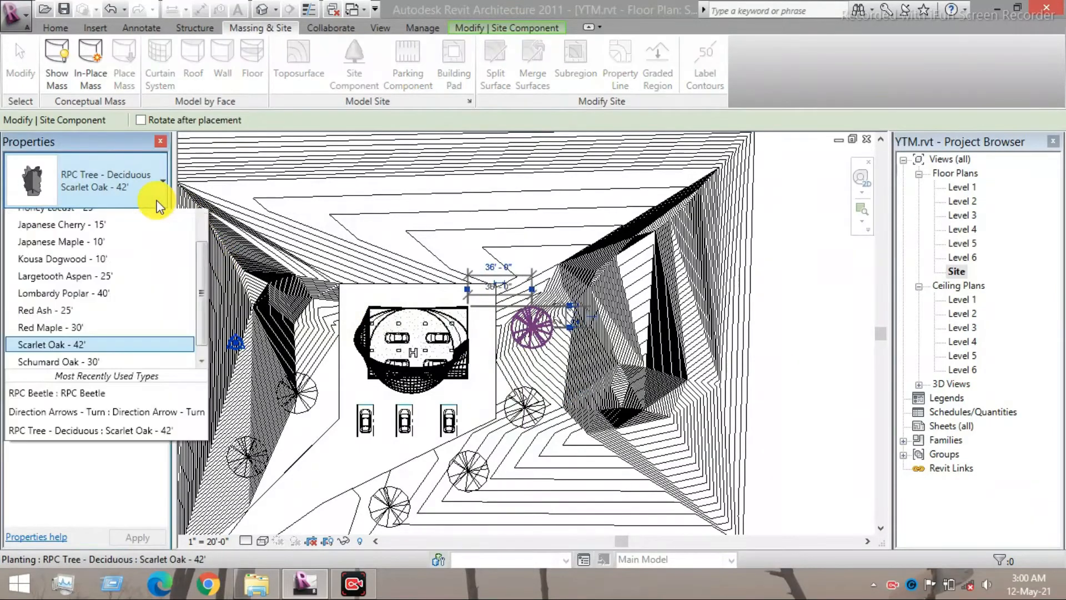
pyautogui.click(202, 287)
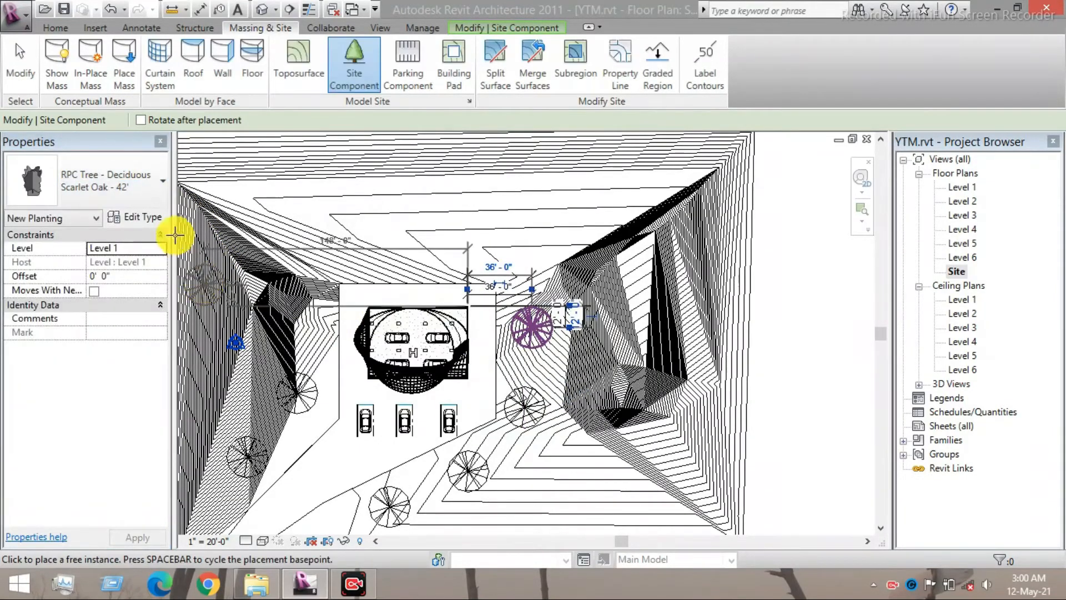
pyautogui.click(161, 201)
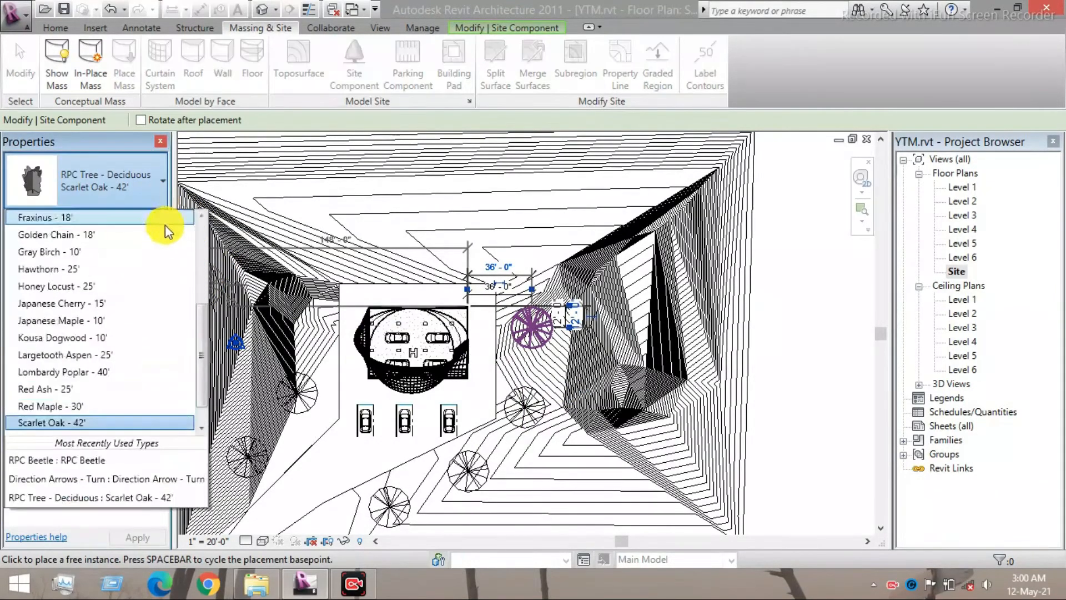
pyautogui.moveTo(204, 299); pyautogui.dragTo(195, 348)
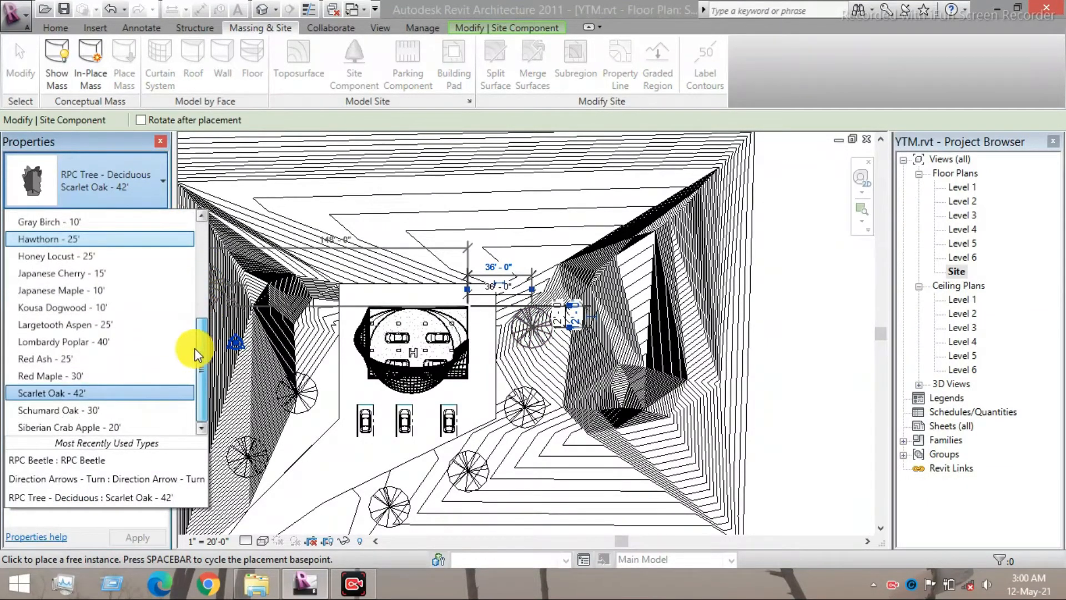
pyautogui.click(112, 375)
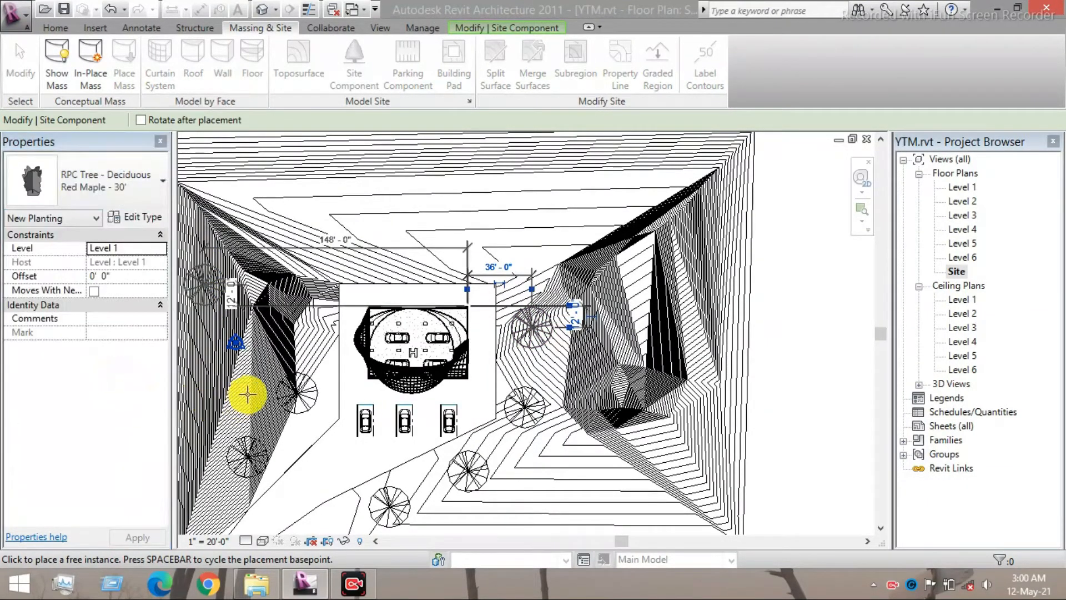
# Step: Place seven Red Maple - 30' trees between the oaks, along the back of the building pad and on the eastern slope, and end placement
pyautogui.click(295, 436)
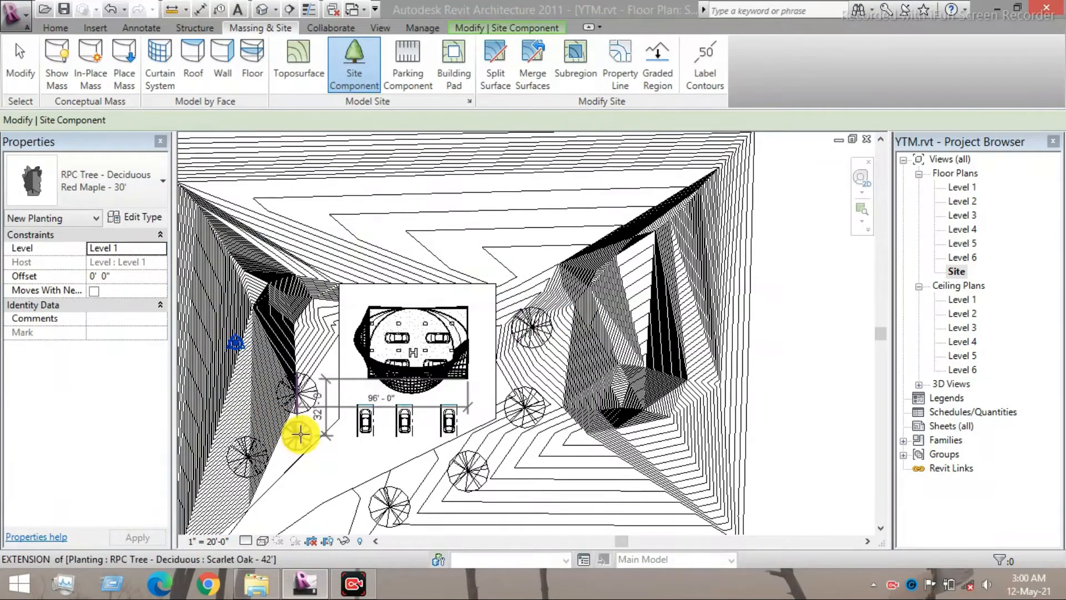
pyautogui.click(319, 342)
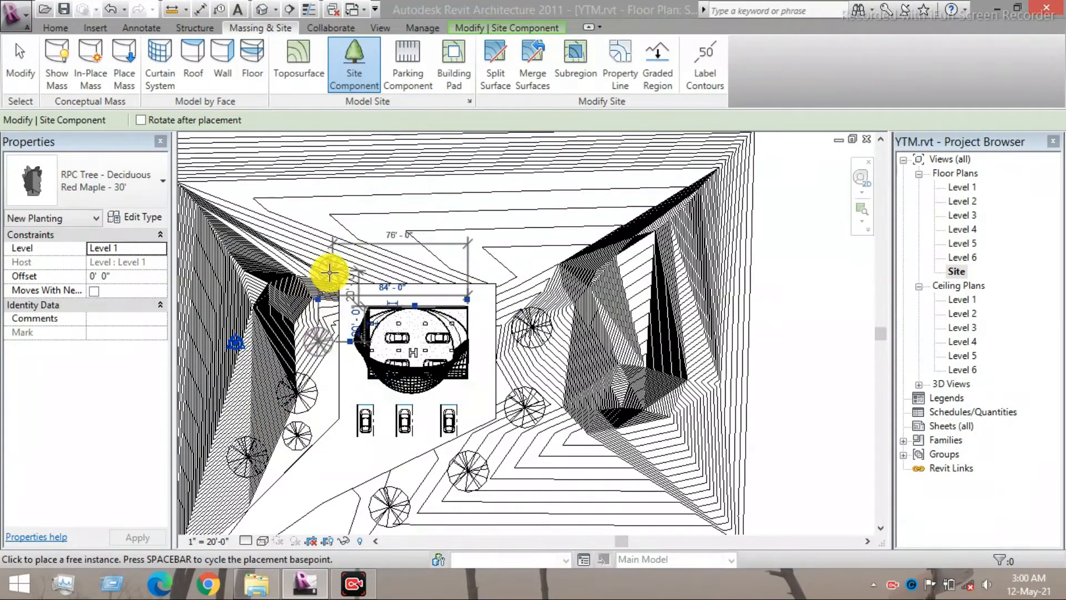
pyautogui.click(405, 261)
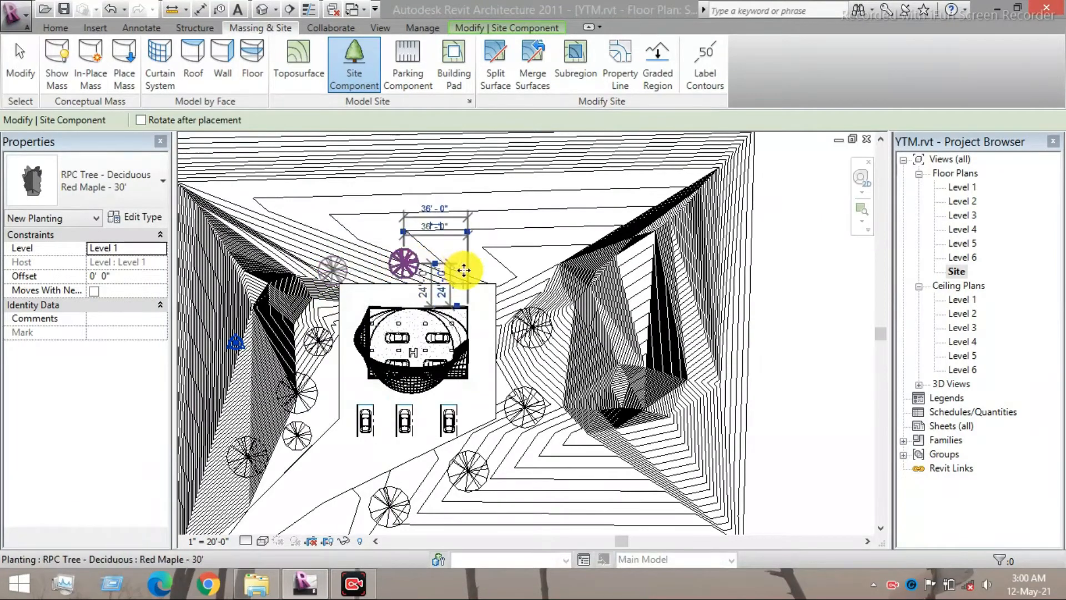
pyautogui.click(470, 269)
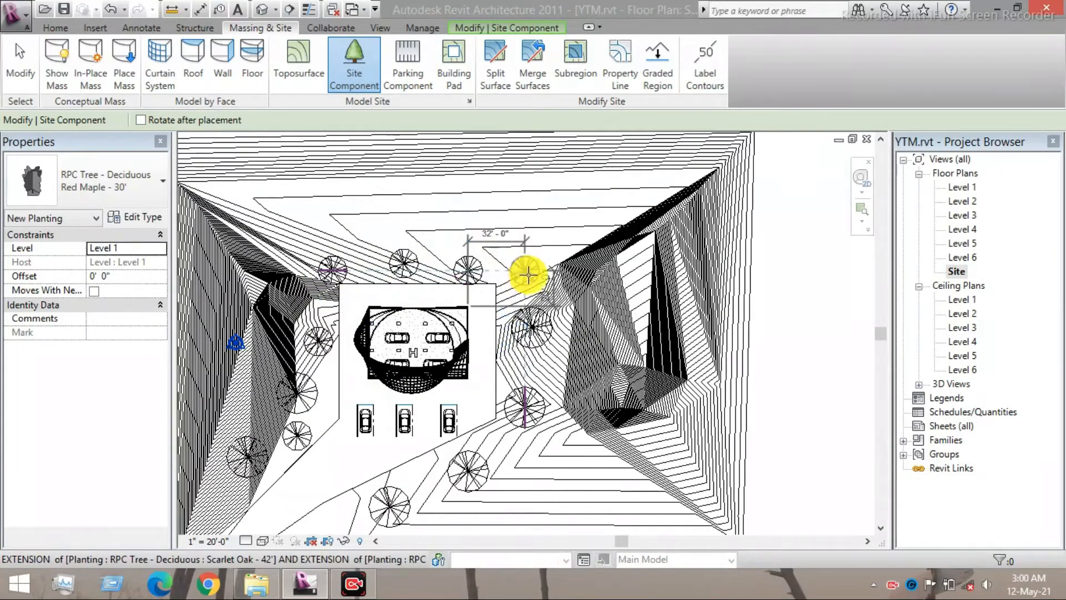
pyautogui.click(526, 272)
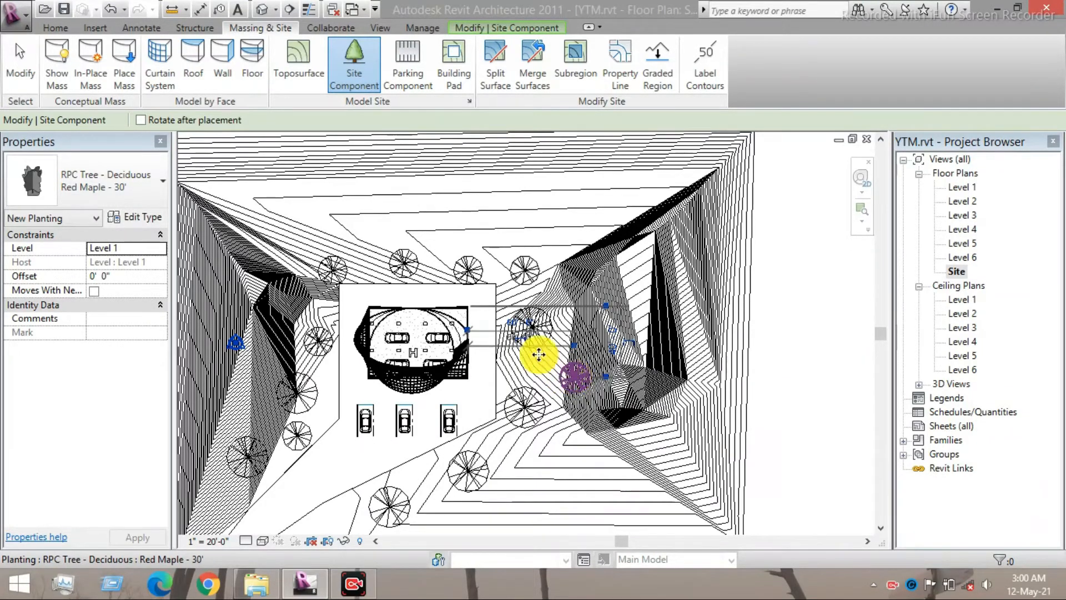
pyautogui.press('Escape')
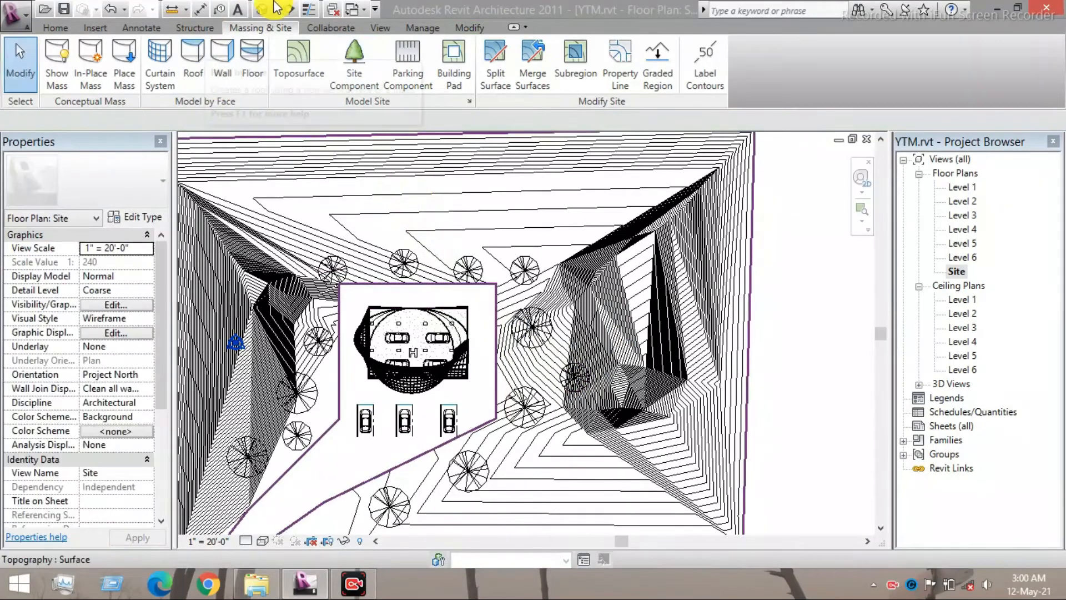
# Step: Examine the building, parked cars, trees and surrounding terrain from several angles and distances in the 3D view
pyautogui.click(262, 8)
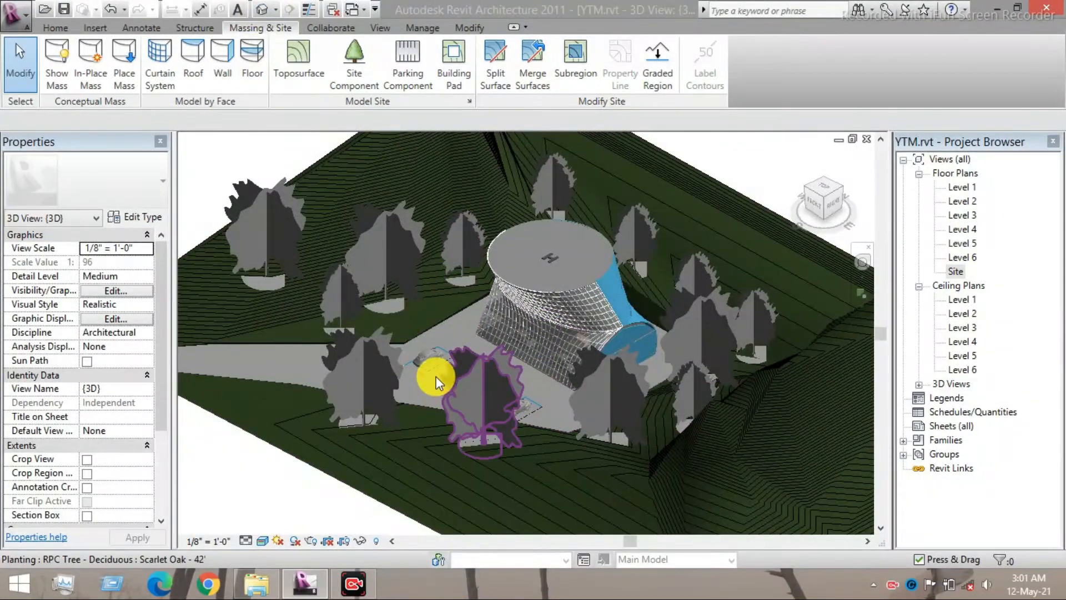
pyautogui.keyDown('shift'); pyautogui.moveTo(435, 376); pyautogui.dragTo(637, 350, button='middle'); pyautogui.keyUp('shift')
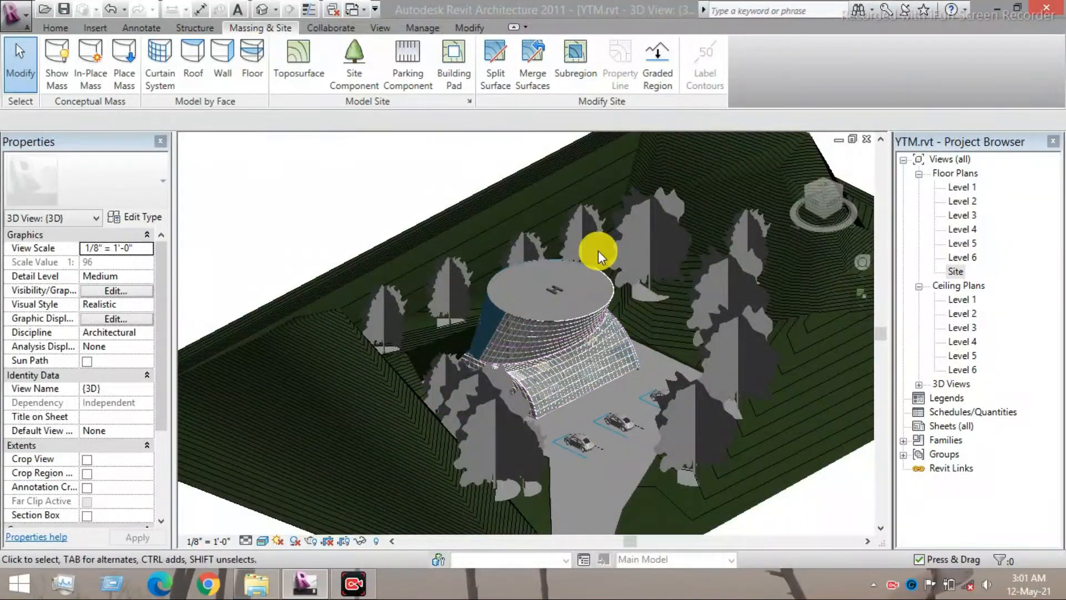
pyautogui.scroll(3, 518, 510)
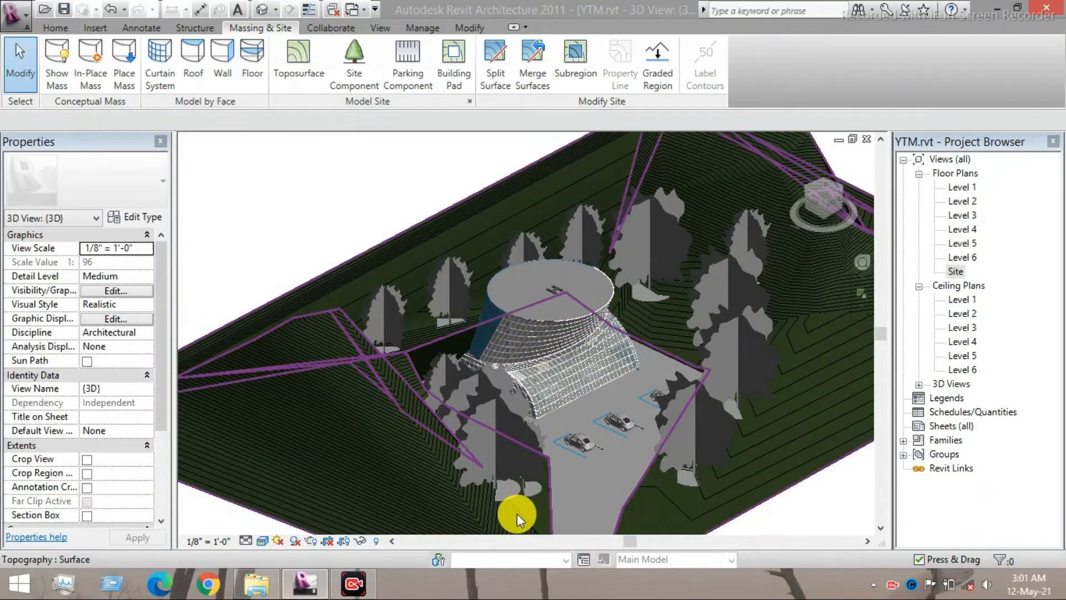
pyautogui.scroll(2, 659, 439)
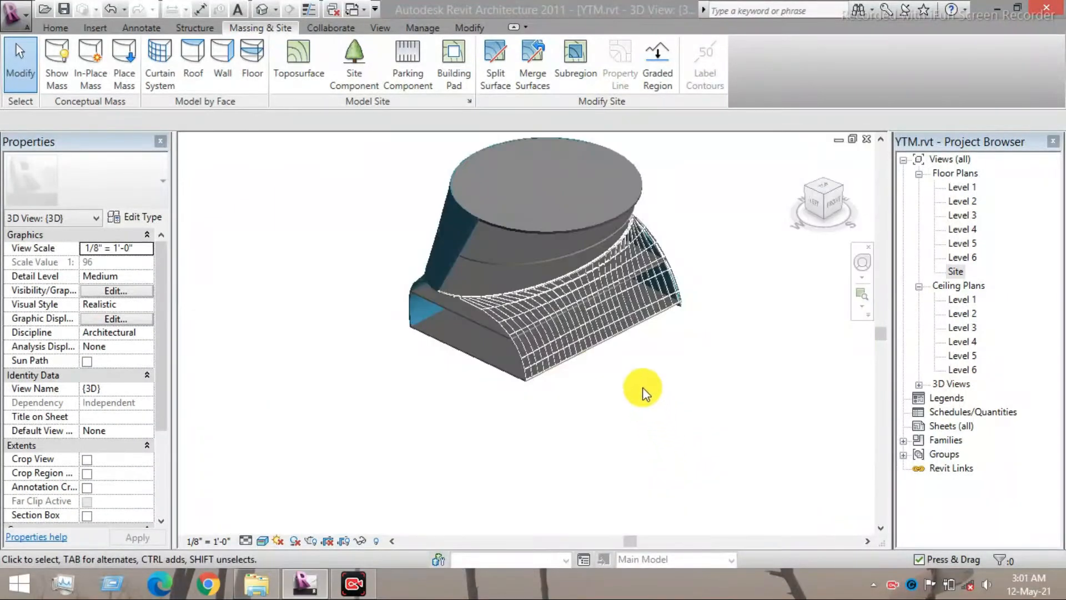
pyautogui.scroll(2, 641, 388)
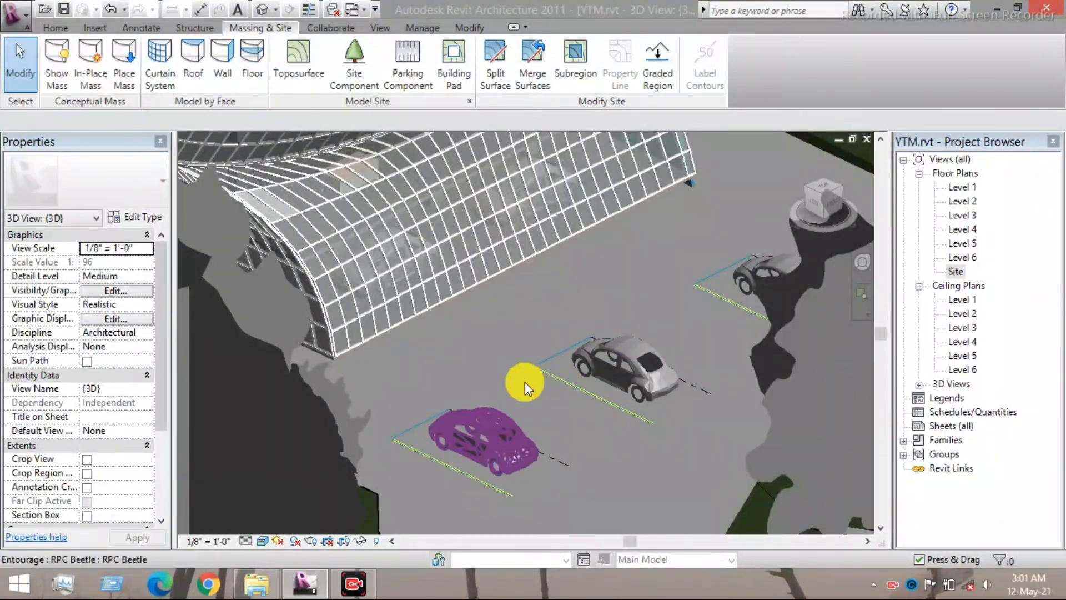
pyautogui.scroll(-5, 620, 304)
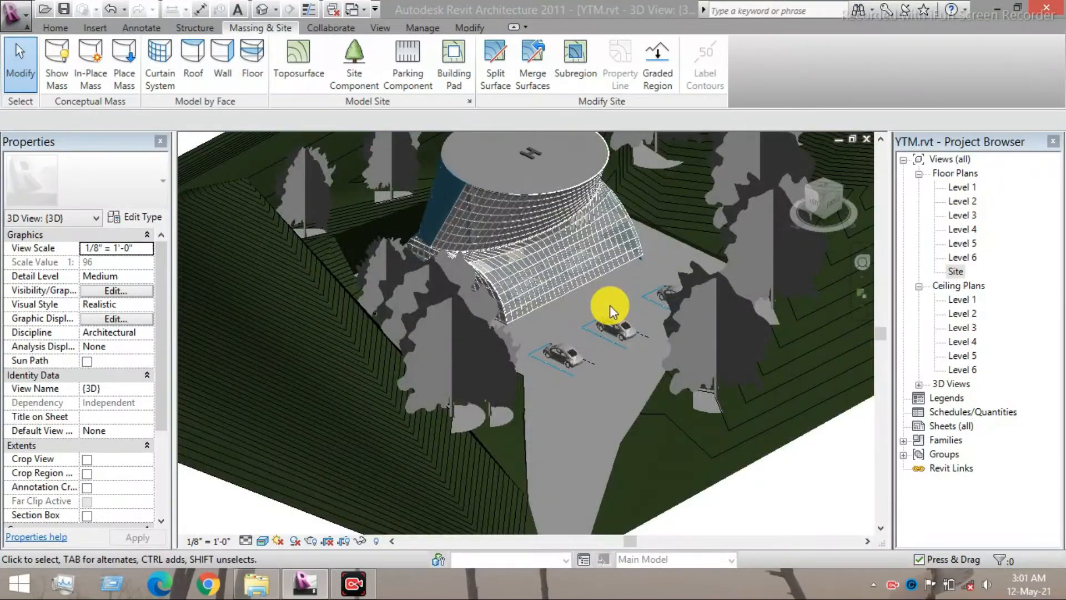
pyautogui.keyDown('shift'); pyautogui.moveTo(610, 305); pyautogui.dragTo(591, 322, button='middle'); pyautogui.keyUp('shift')
pyautogui.scroll(-1, 550, 358)
pyautogui.scroll(-3, 558, 344)
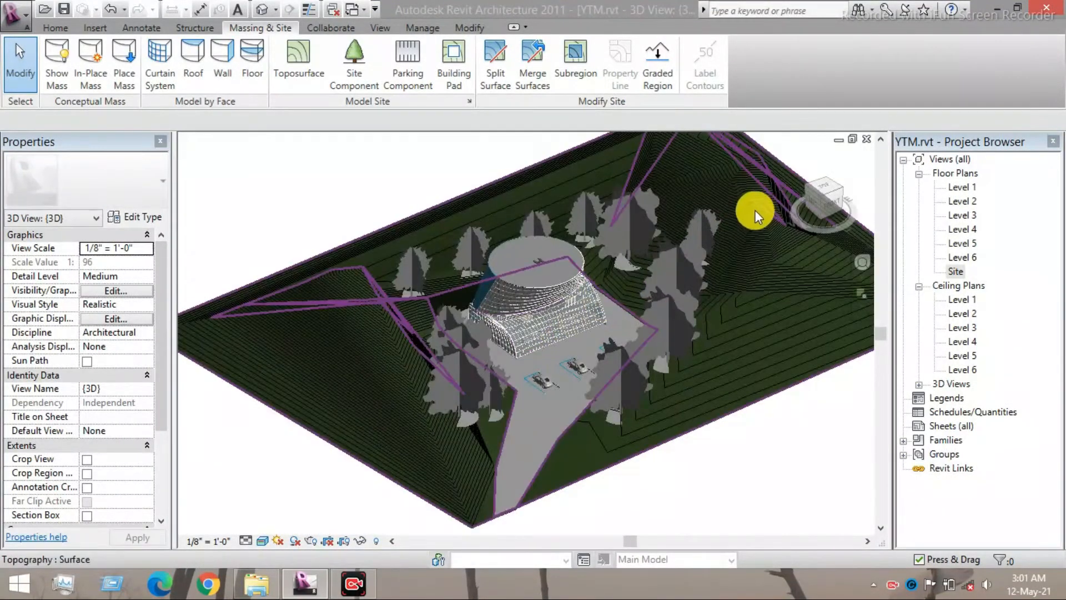
pyautogui.scroll(3, 731, 224)
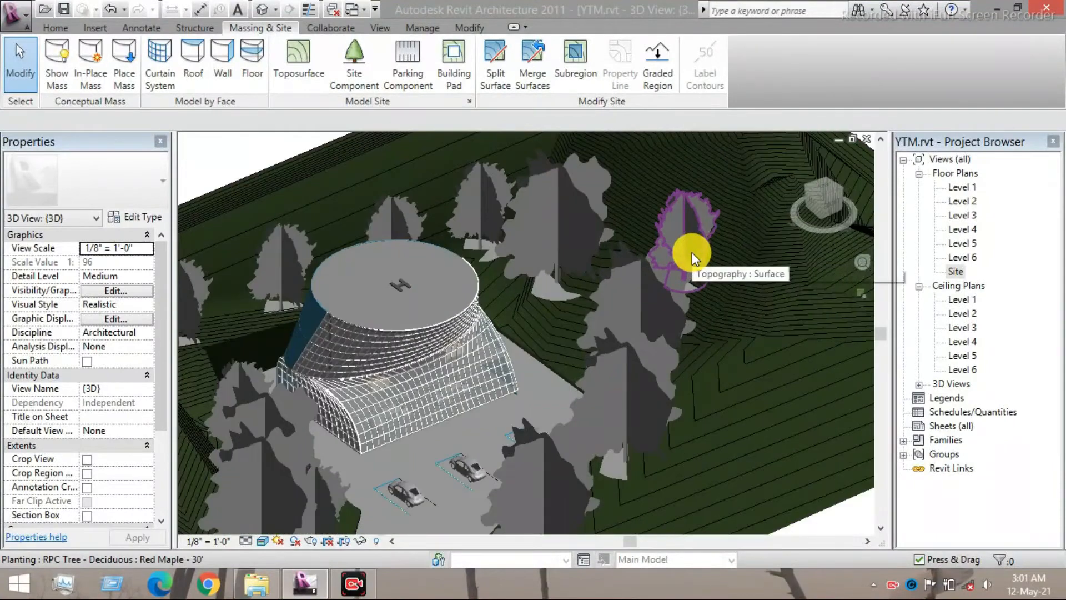
pyautogui.scroll(-2, 685, 264)
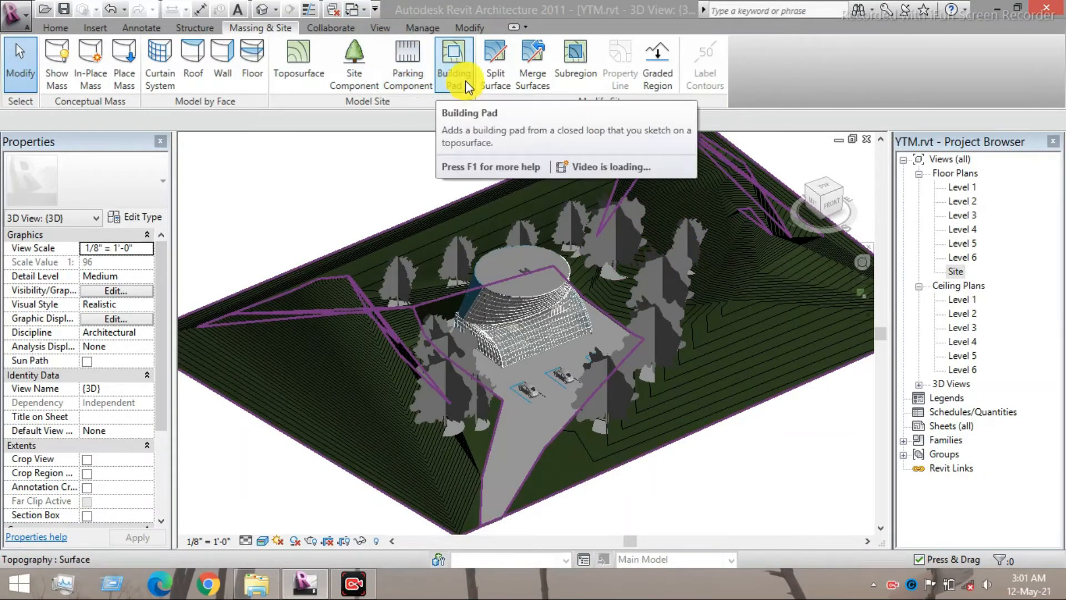
# Step: Split the toposurface in the Site floor plan with a north-south line along the east edge of the building pad
pyautogui.doubleClick(951, 270)
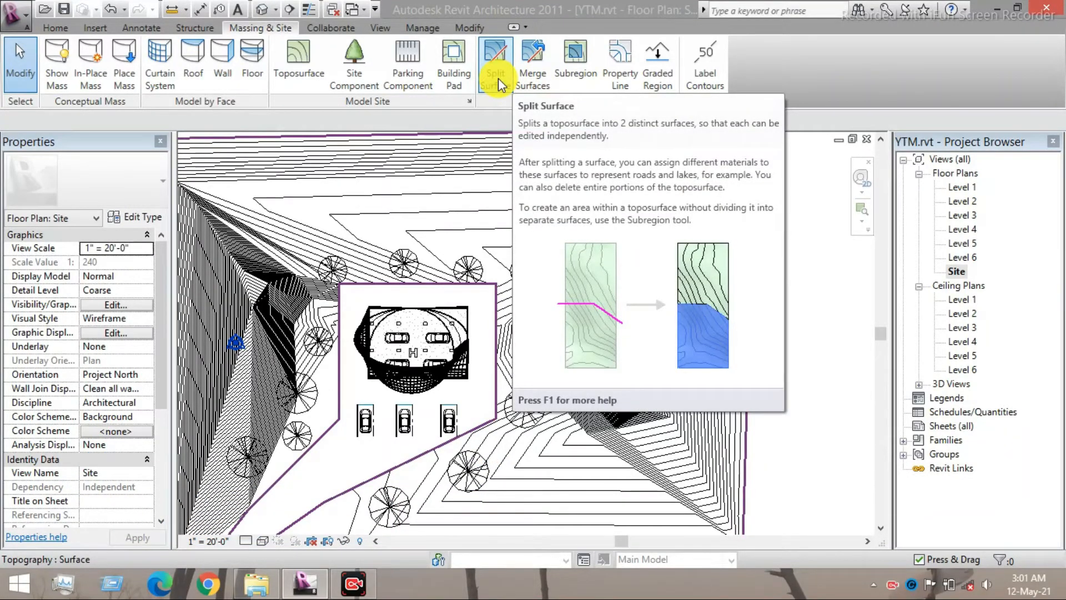
pyautogui.click(498, 78)
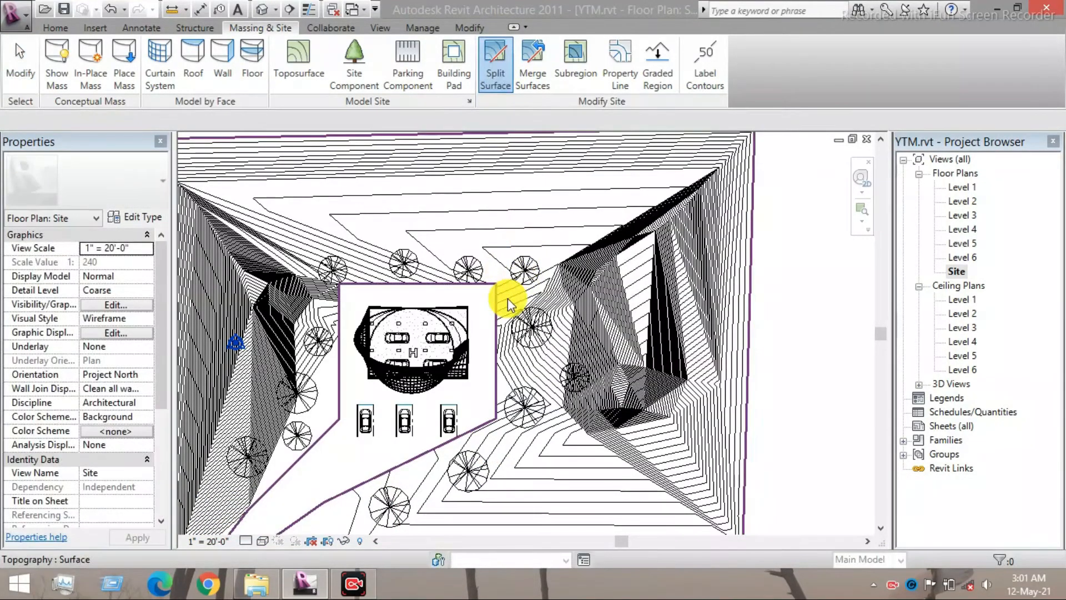
pyautogui.scroll(-2, 507, 303)
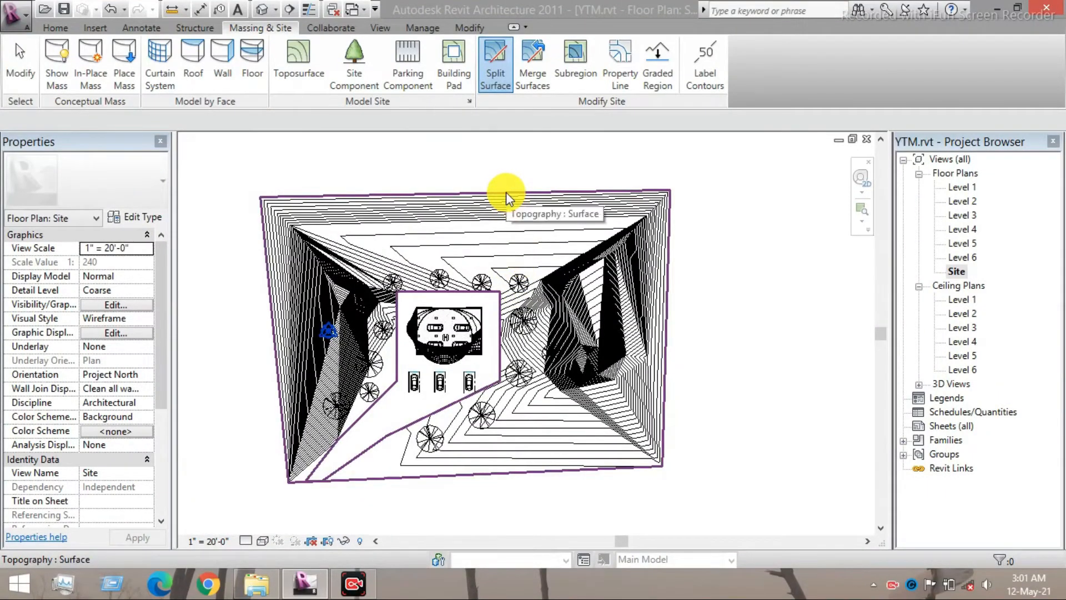
pyautogui.click(505, 192)
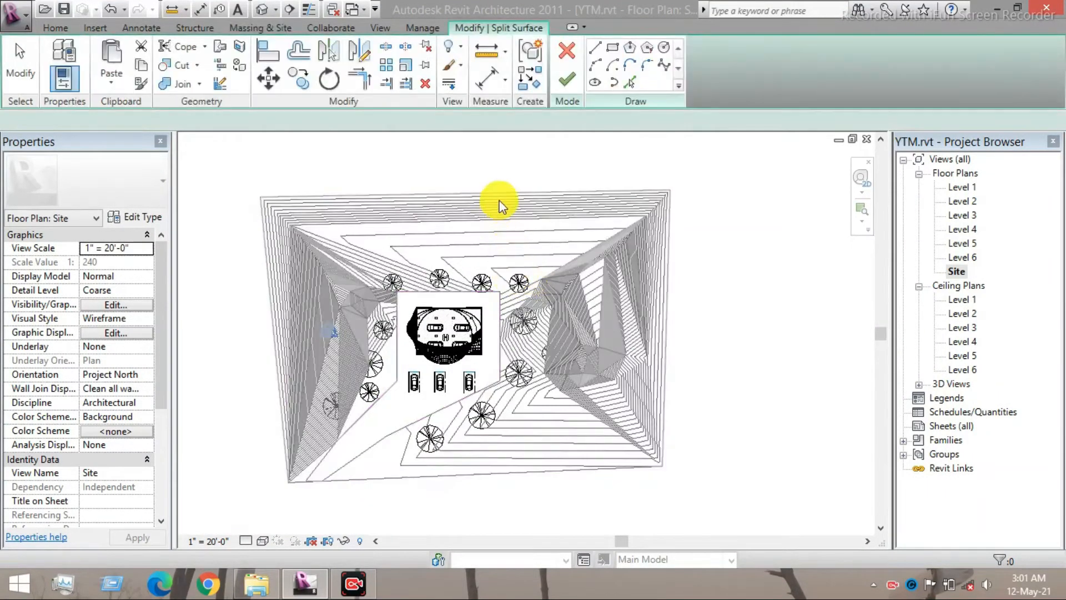
pyautogui.click(595, 57)
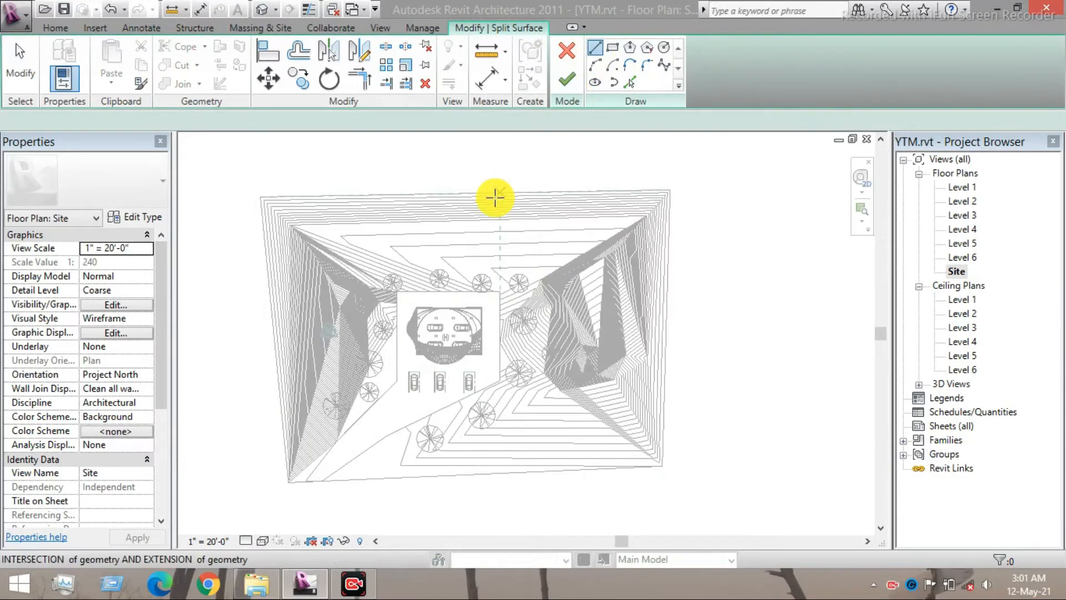
pyautogui.click(501, 194)
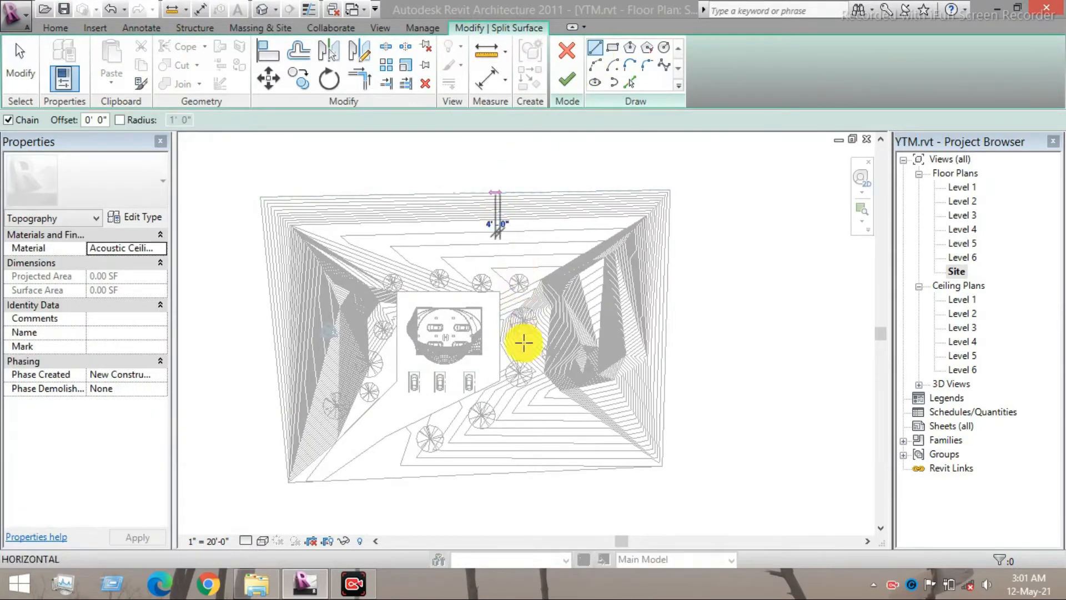
pyautogui.click(505, 470)
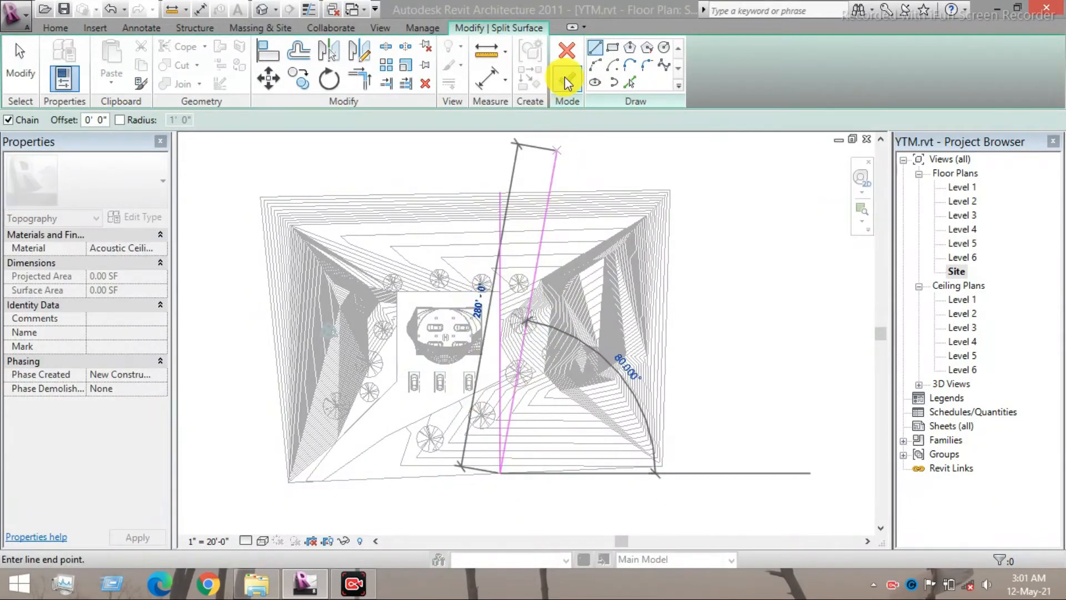
pyautogui.press('Escape')
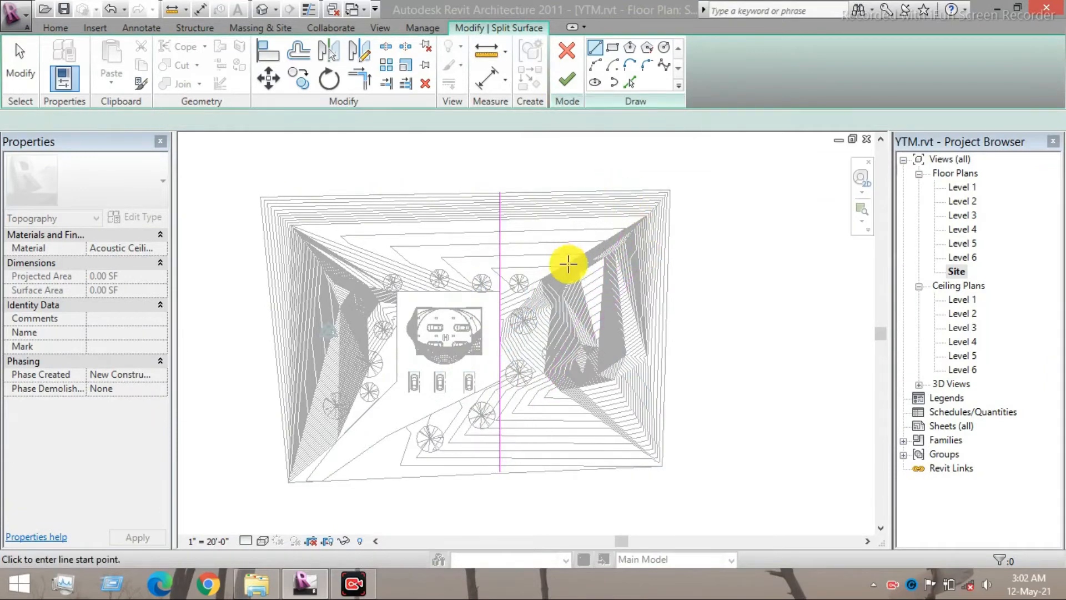
pyautogui.click(565, 82)
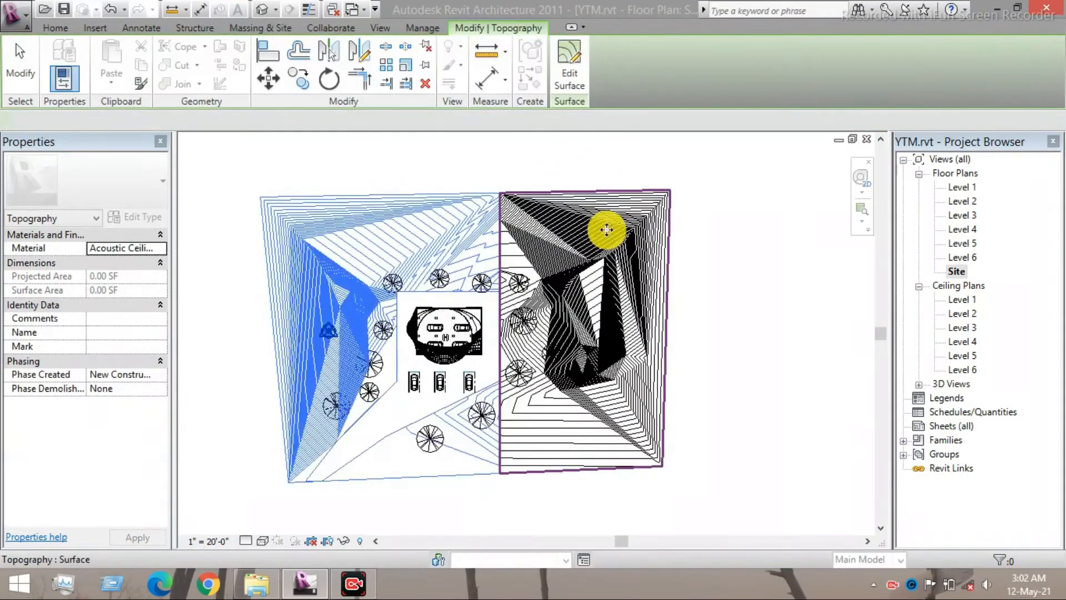
# Step: Edit the eastern surface part by moving several interior points on its northern and northeastern slope, and finish the surface edit
pyautogui.click(607, 231)
pyautogui.click(389, 227)
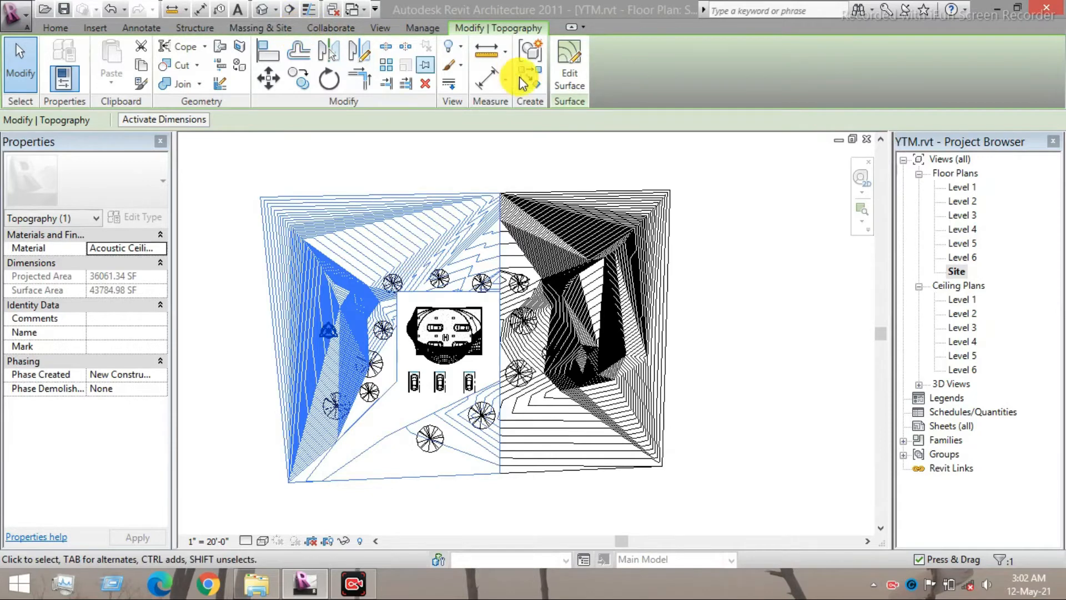
pyautogui.click(569, 61)
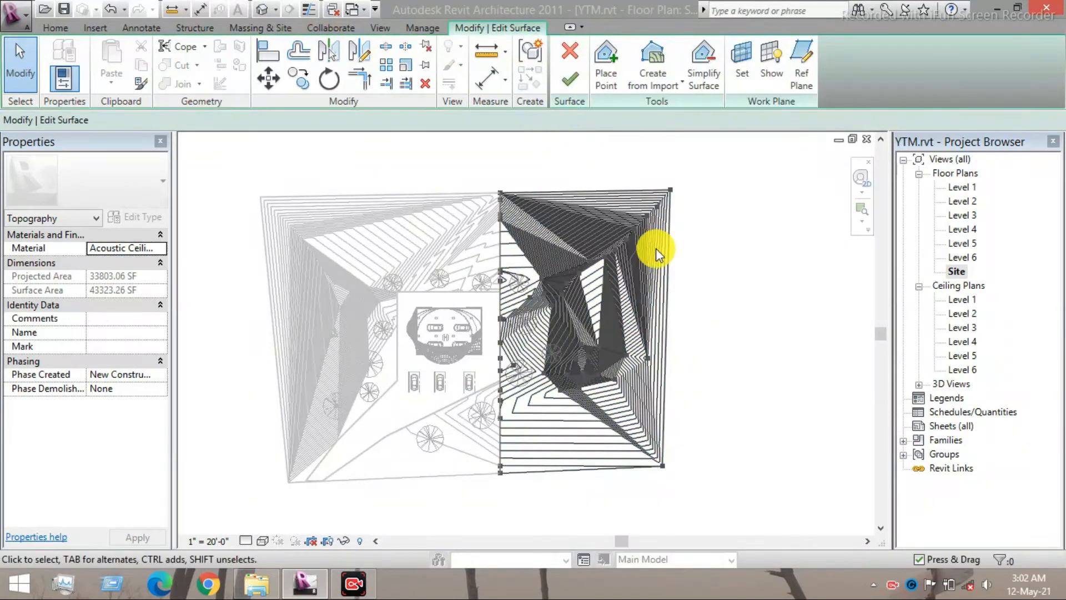
pyautogui.scroll(1, 648, 250)
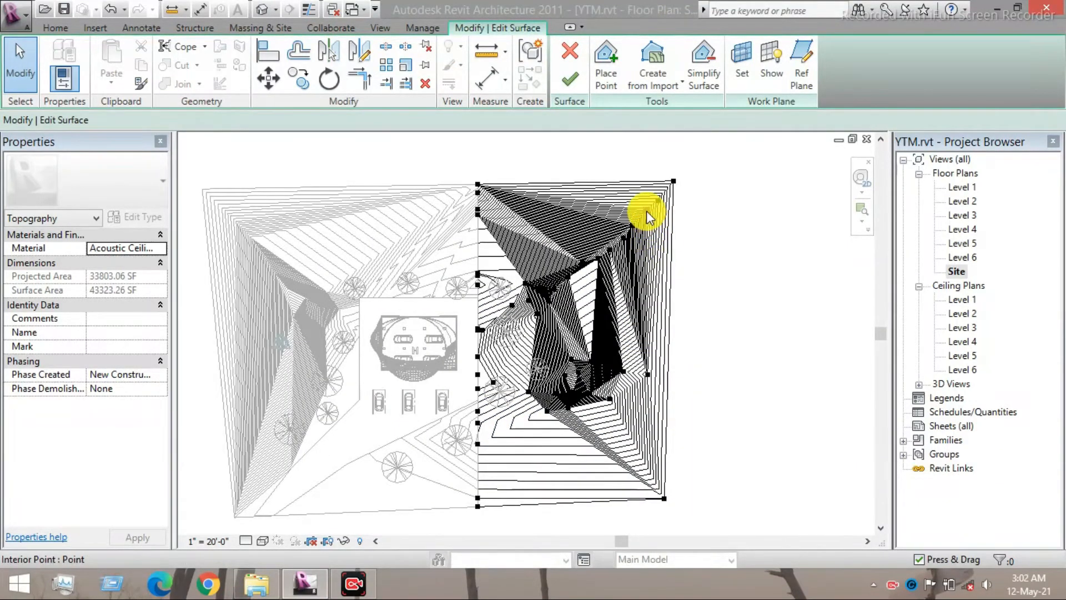
pyautogui.click(629, 202)
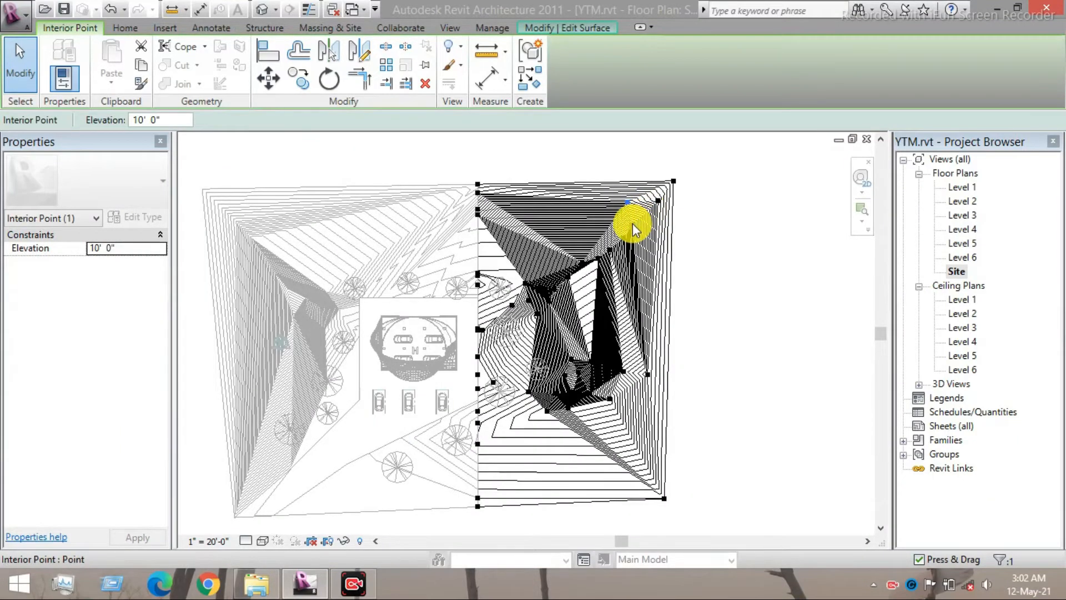
pyautogui.moveTo(632, 224)
pyautogui.mouseDown()
pyautogui.moveTo(647, 246)
pyautogui.moveTo(635, 238)
pyautogui.mouseUp()
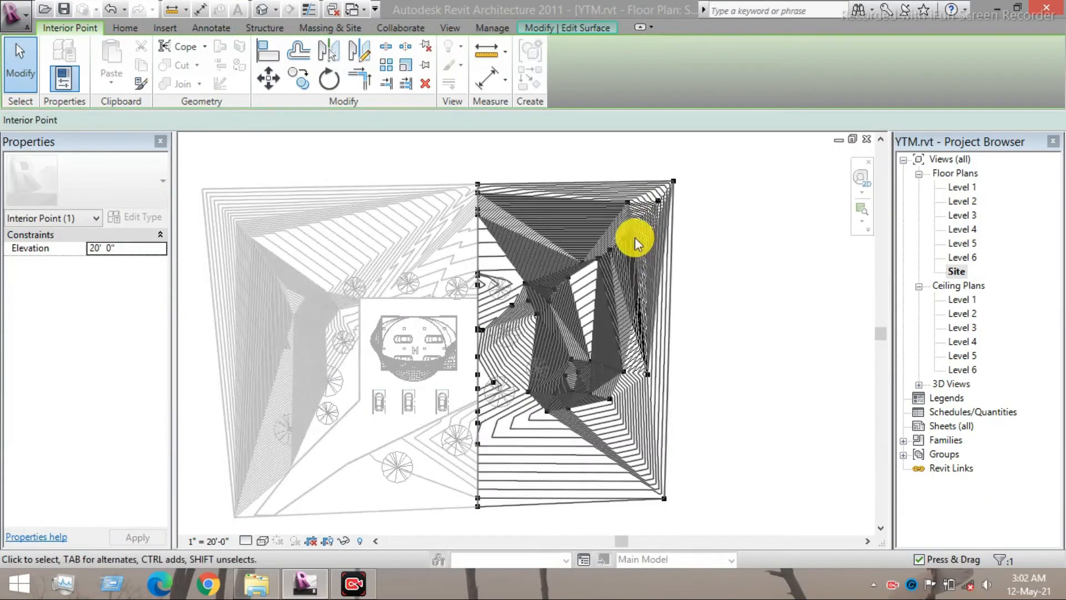
pyautogui.scroll(2, 634, 238)
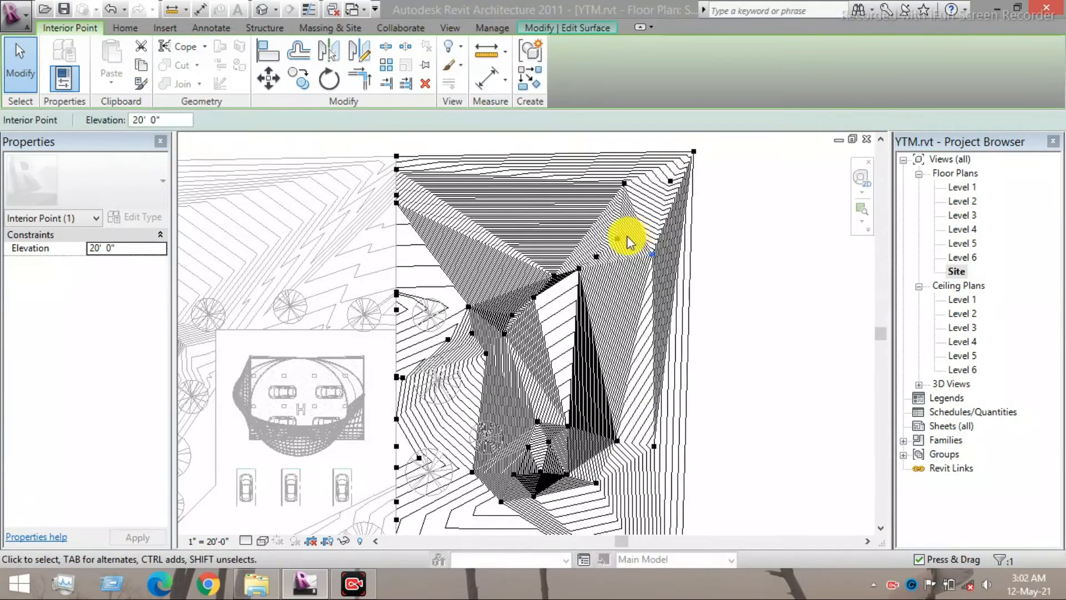
pyautogui.moveTo(605, 225); pyautogui.dragTo(612, 268)
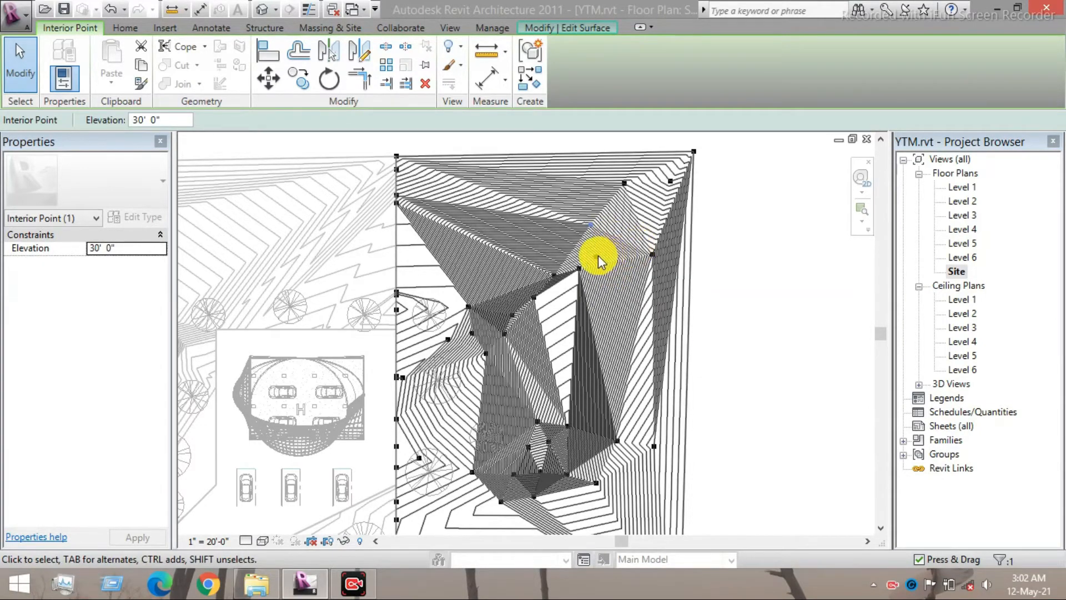
pyautogui.moveTo(599, 257); pyautogui.dragTo(567, 289)
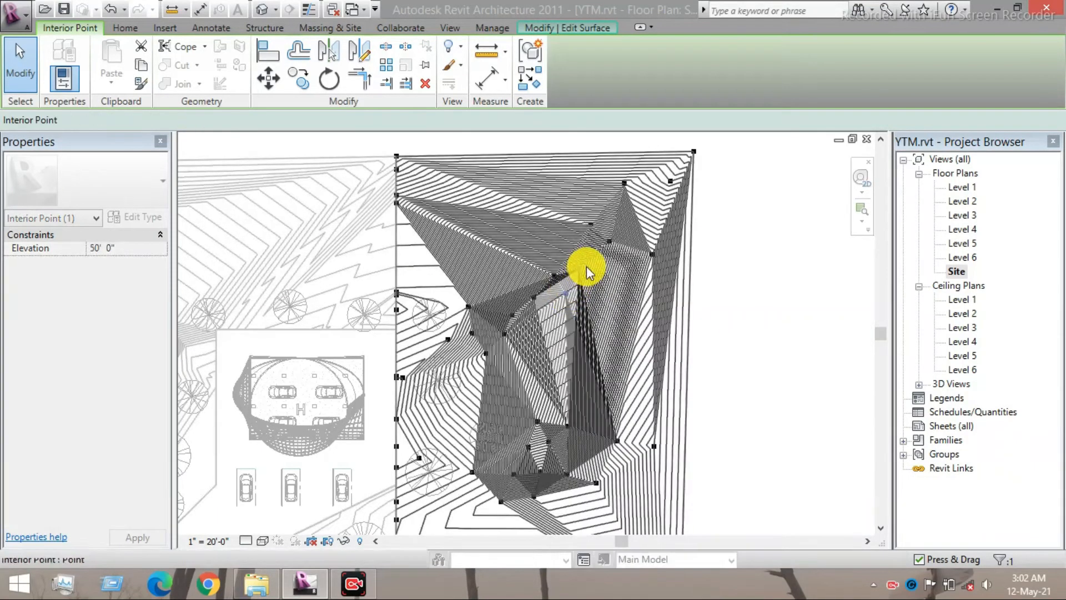
pyautogui.scroll(-3, 694, 267)
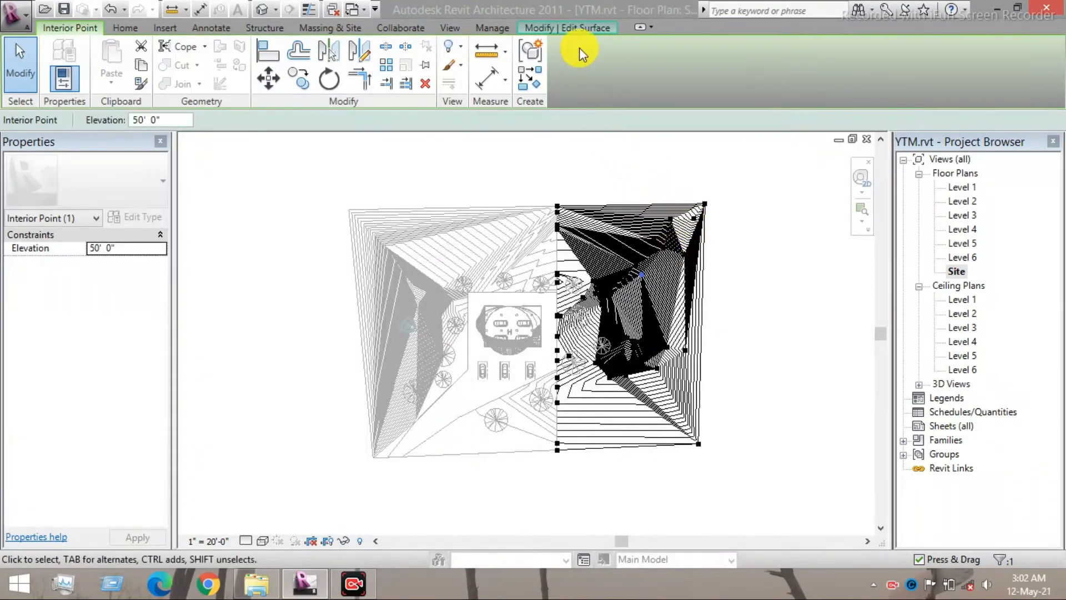
pyautogui.click(571, 28)
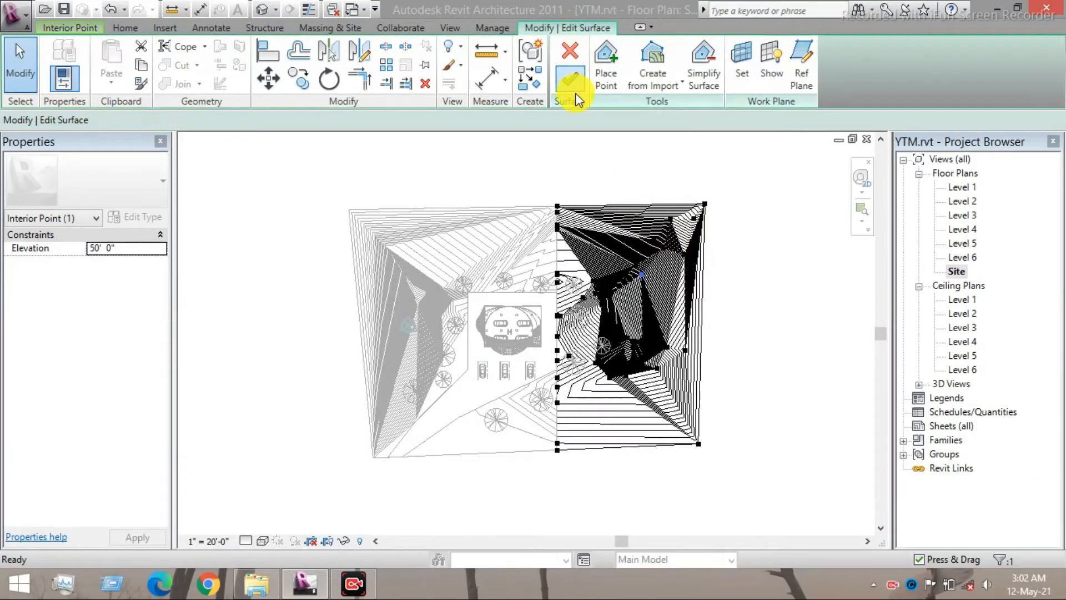
pyautogui.click(572, 83)
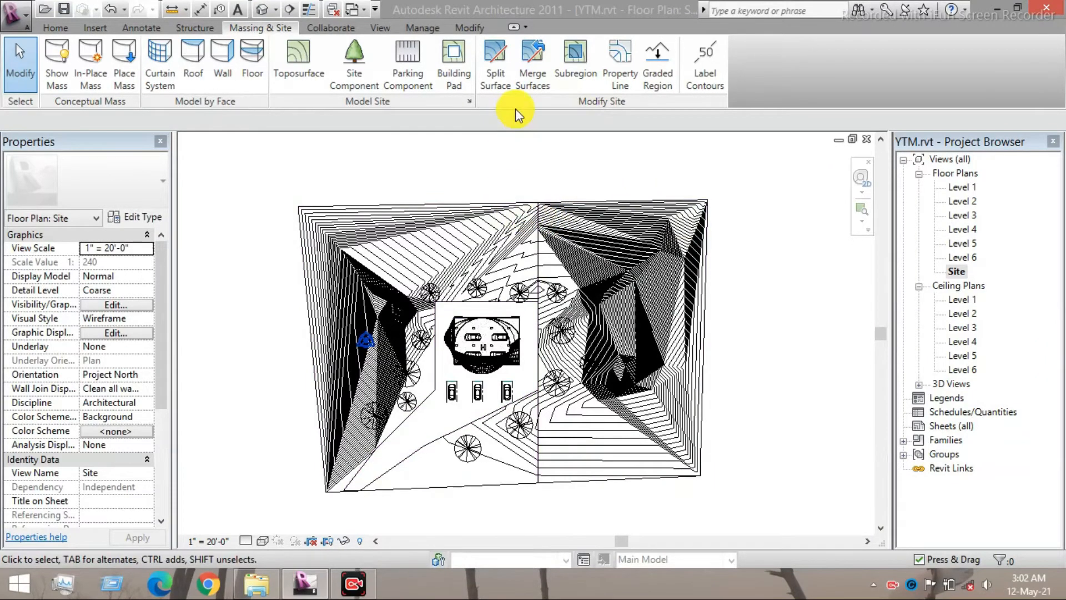
# Step: Merge the western surface part into the eastern one, removing points on common edges
pyautogui.click(523, 89)
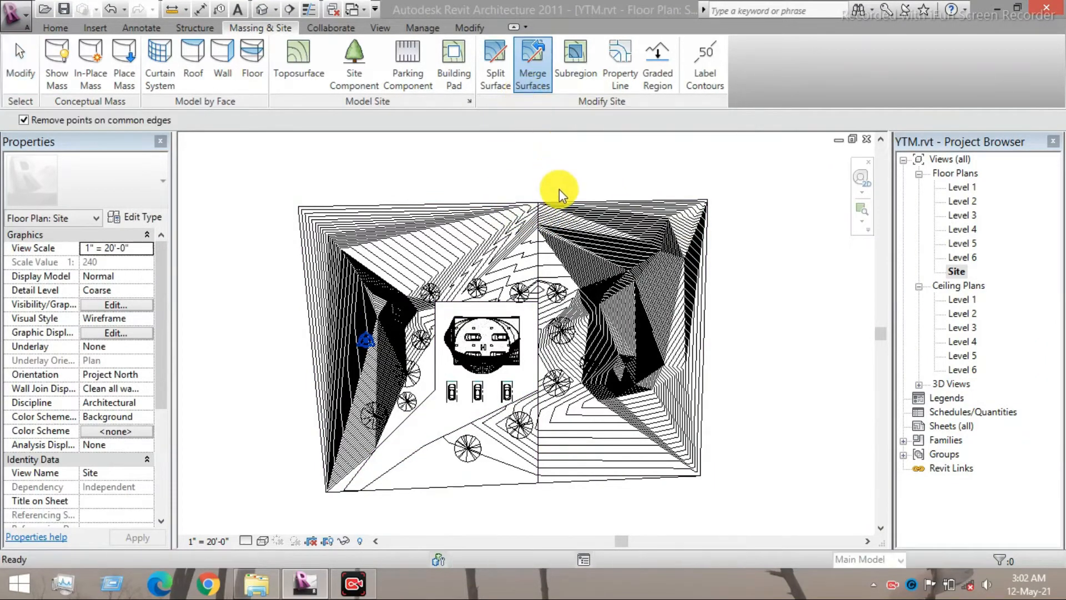
pyautogui.click(568, 206)
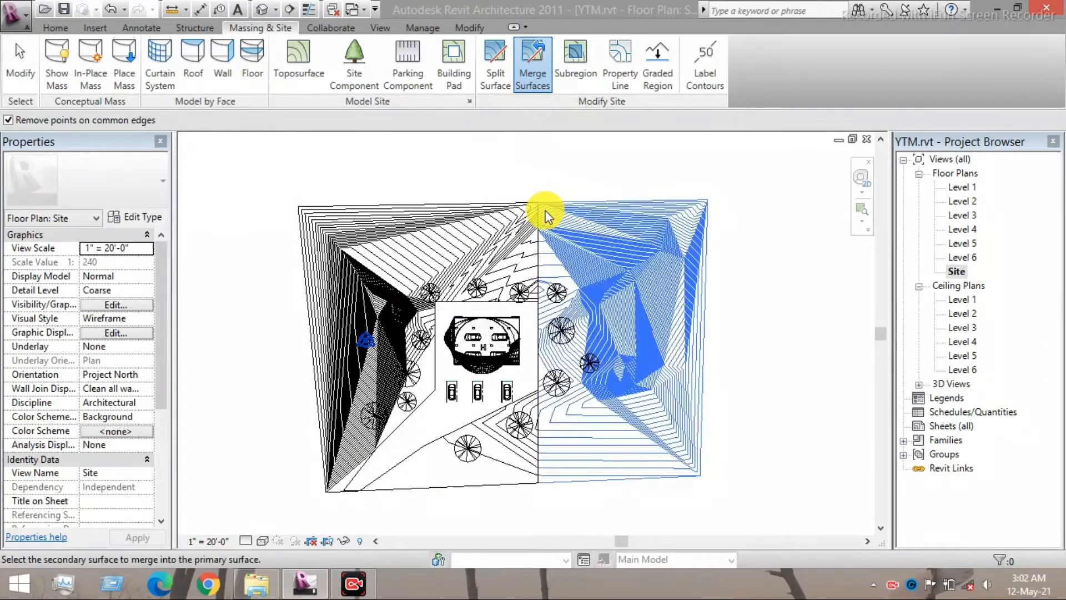
pyautogui.click(512, 216)
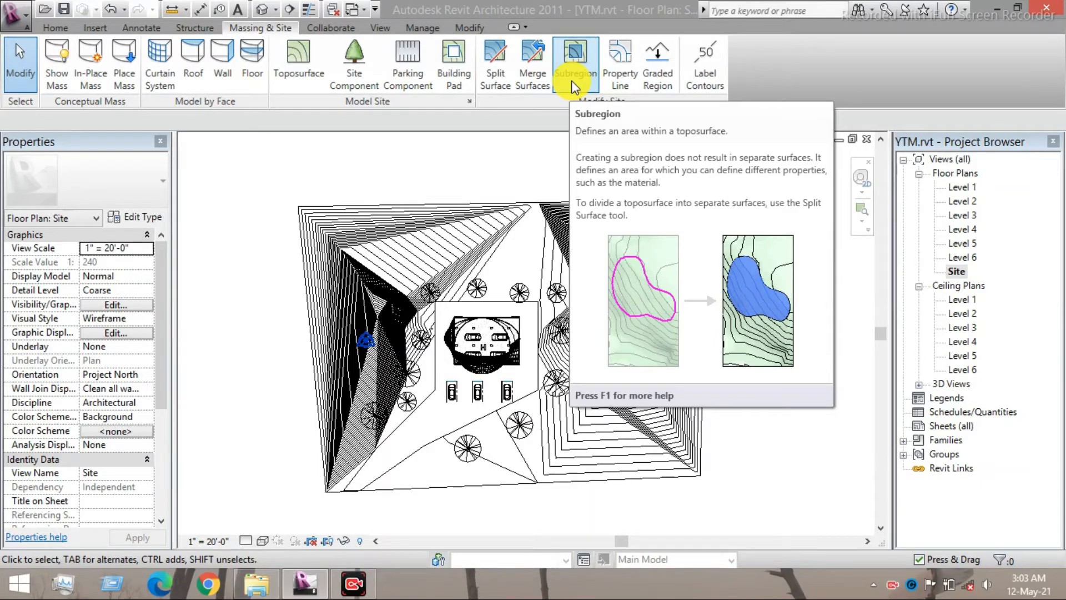
# Step: Create an elliptical subregion centred on the hill at the northwestern corner of the toposurface
pyautogui.click(571, 82)
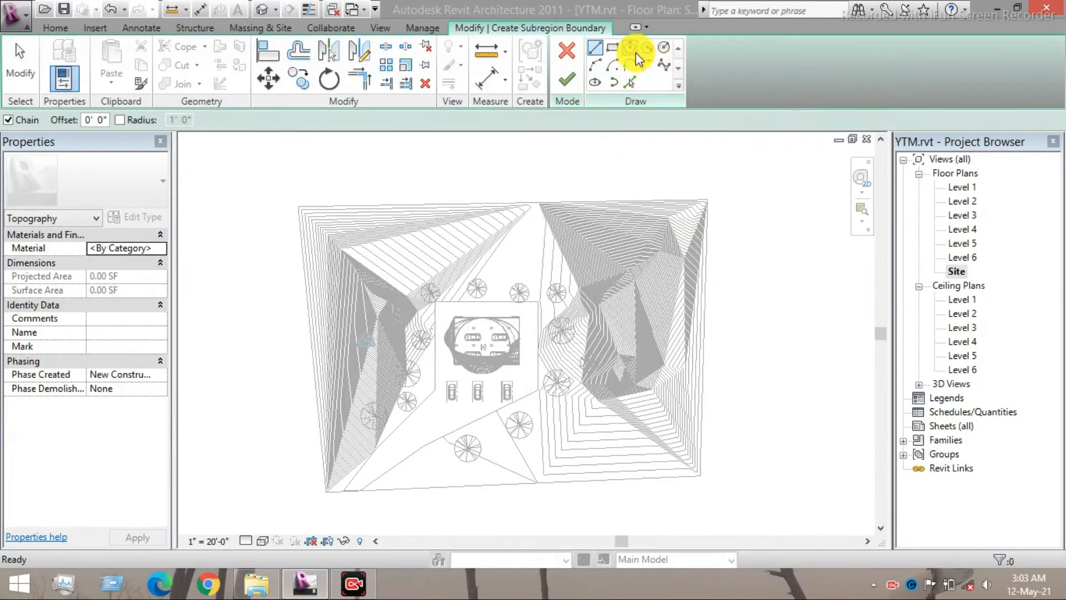
pyautogui.click(593, 81)
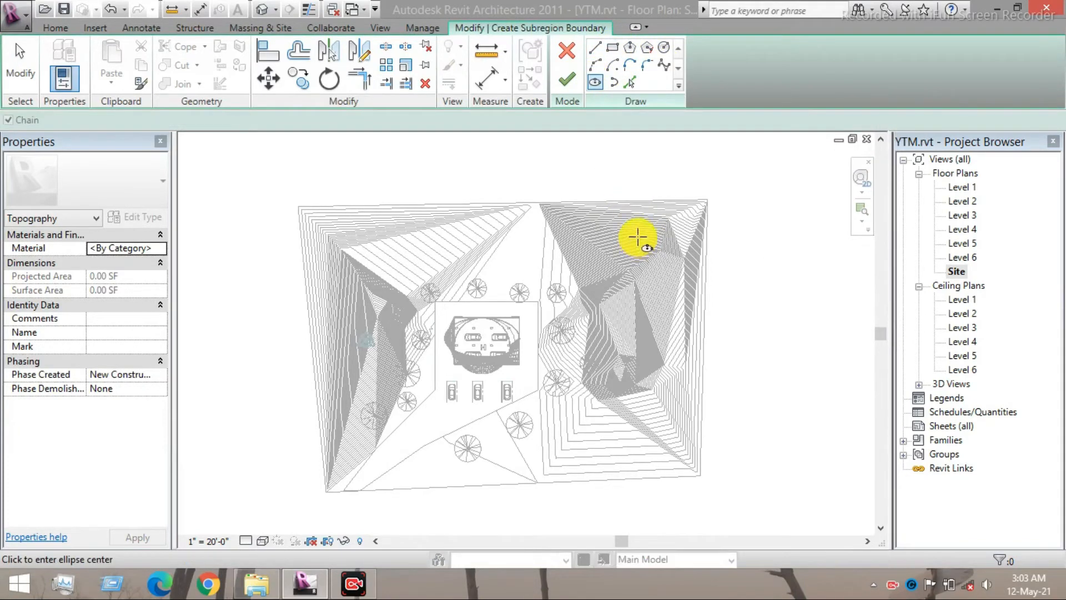
pyautogui.moveTo(628, 283); pyautogui.dragTo(642, 301, button='middle')
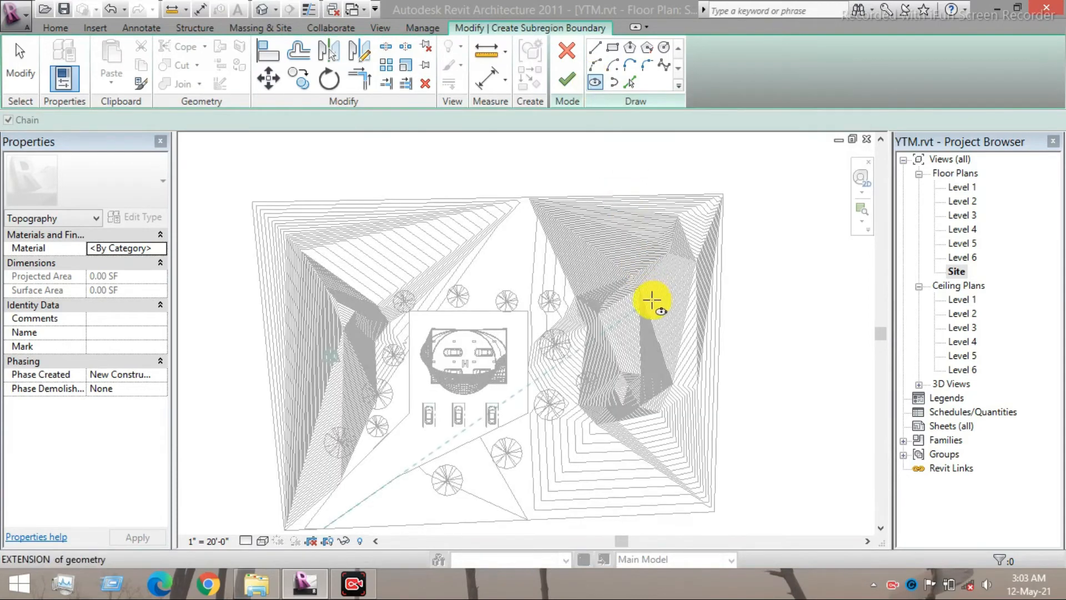
pyautogui.scroll(1, 652, 299)
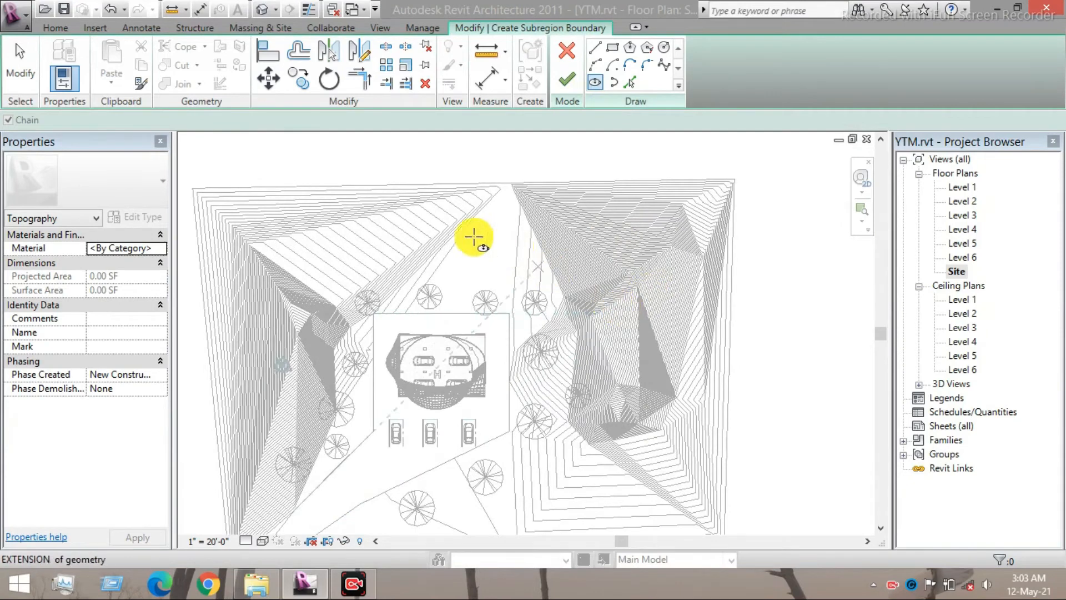
pyautogui.click(254, 245)
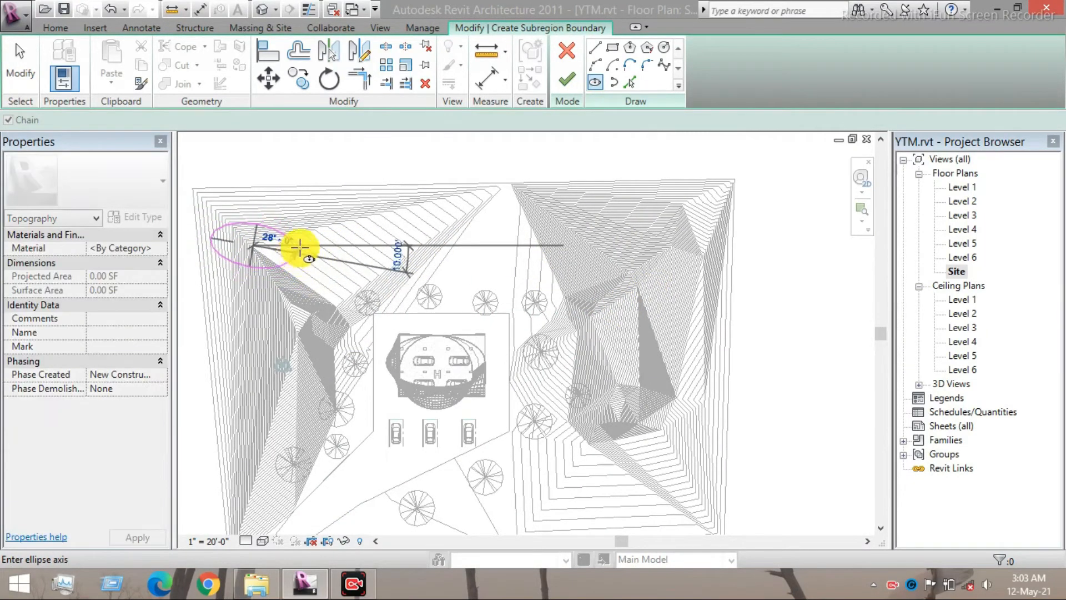
pyautogui.click(298, 276)
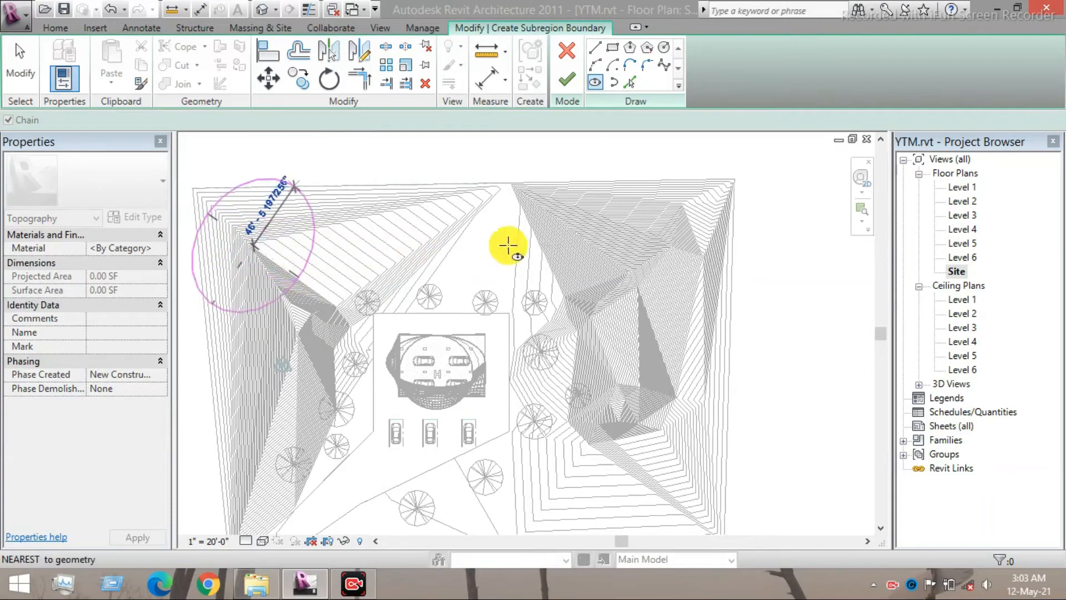
pyautogui.click(347, 259)
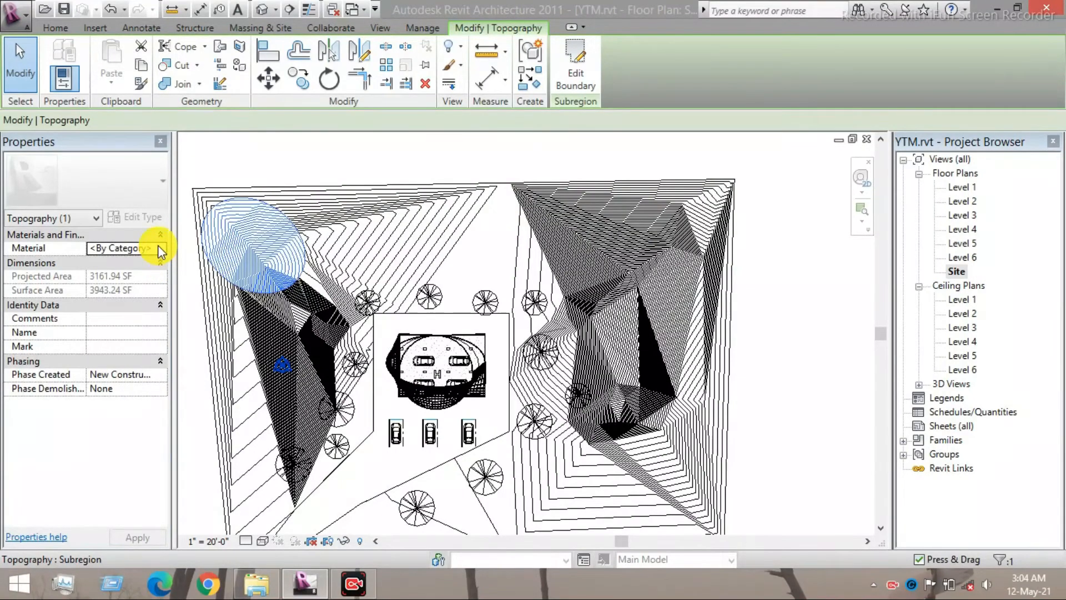
# Step: Duplicate the material Acoustic Ceiling Tile 24" x 24" 4 as Acoustic Ceiling Tile 24" x 24" 5 for the elliptical subregion
pyautogui.click(155, 248)
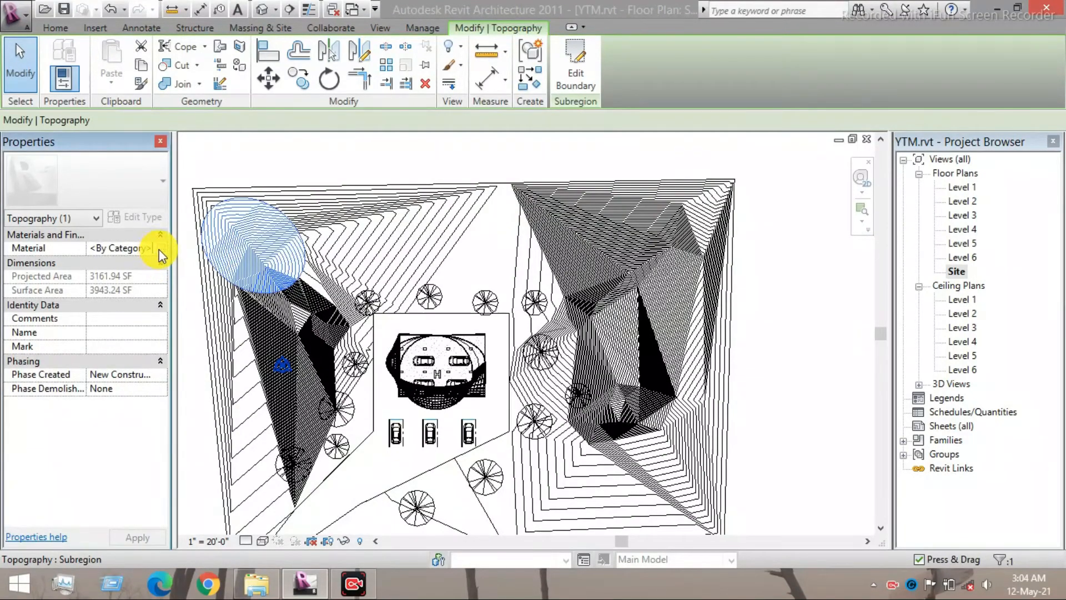
pyautogui.click(159, 248)
pyautogui.click(160, 248)
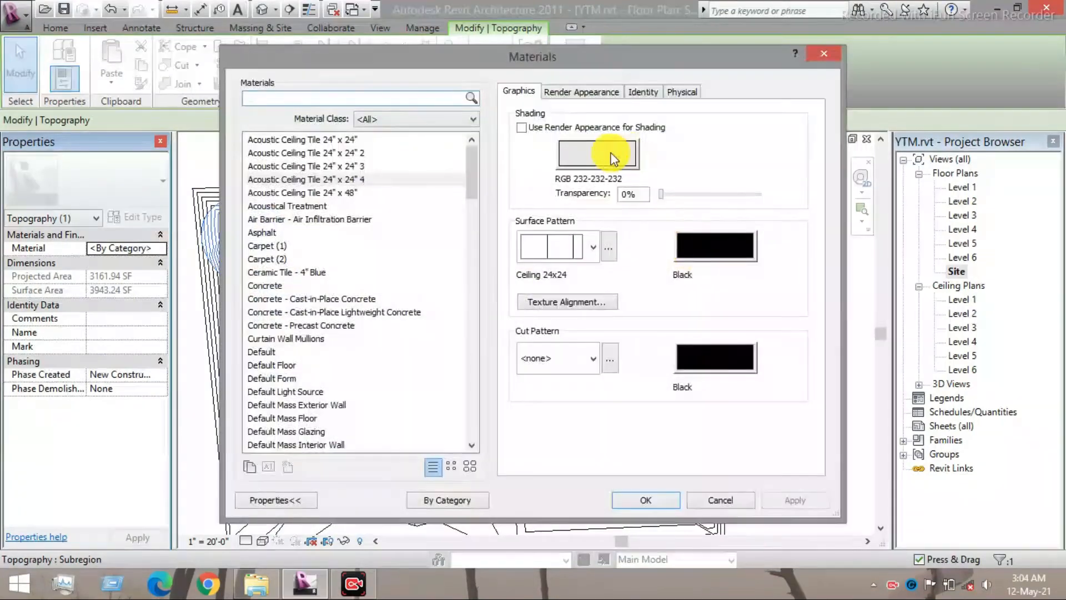
pyautogui.click(249, 466)
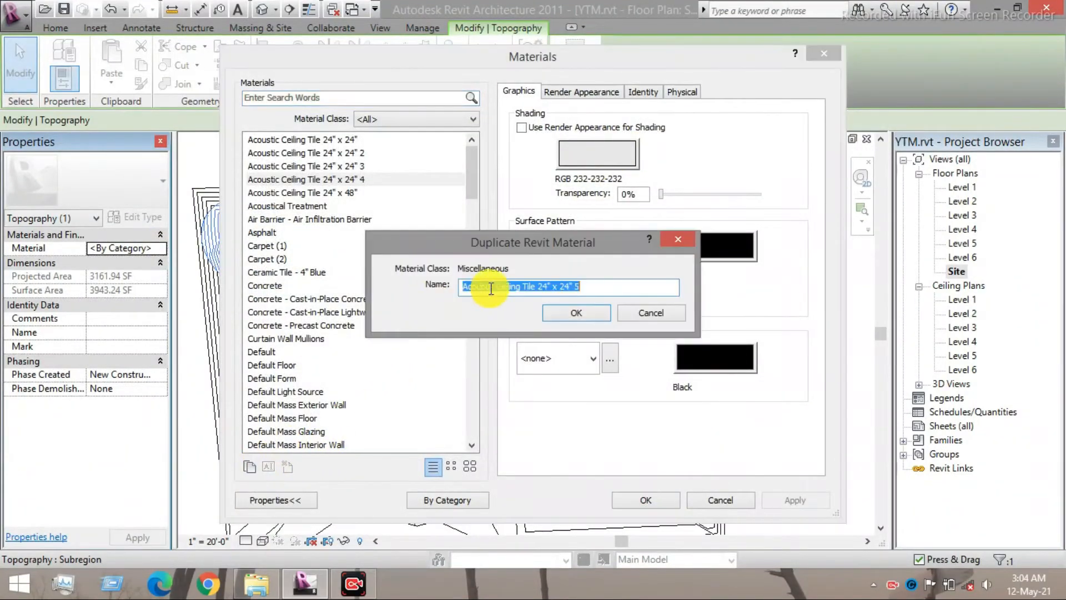
pyautogui.click(607, 312)
# Step: Replace the duplicated material's render appearance with Gravel - Crushed from the Sitework library and assign the material to the subregion
pyautogui.click(582, 92)
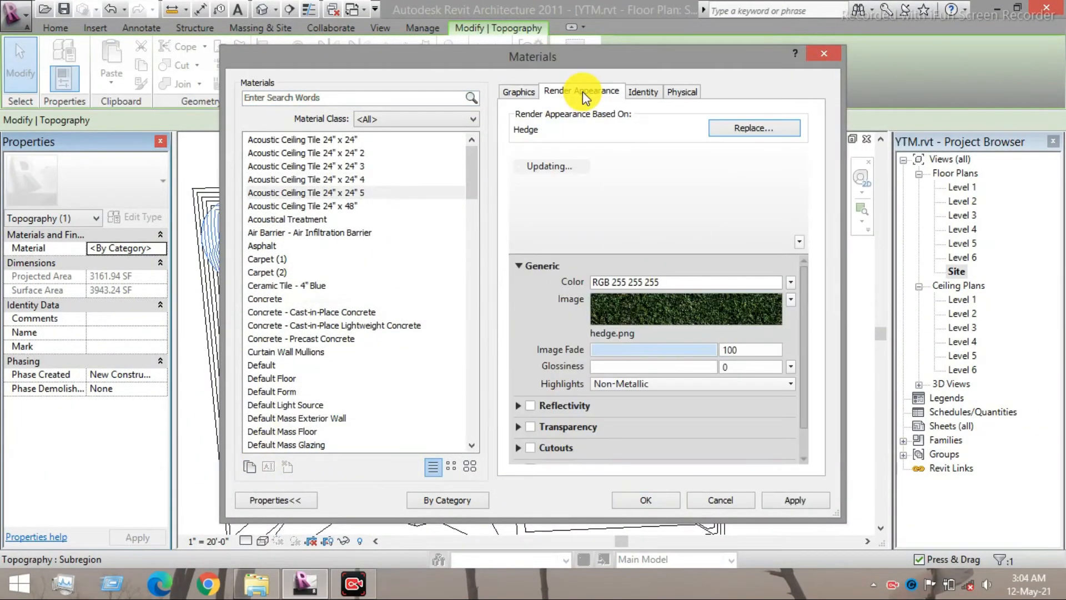
pyautogui.click(758, 129)
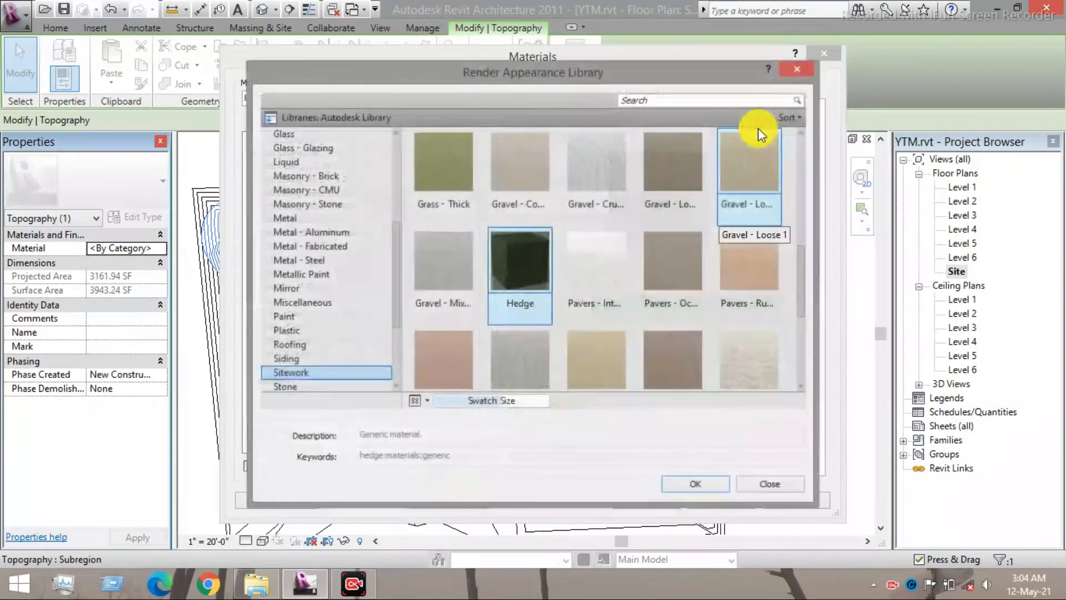
pyautogui.click(617, 171)
pyautogui.scroll(-1, 666, 333)
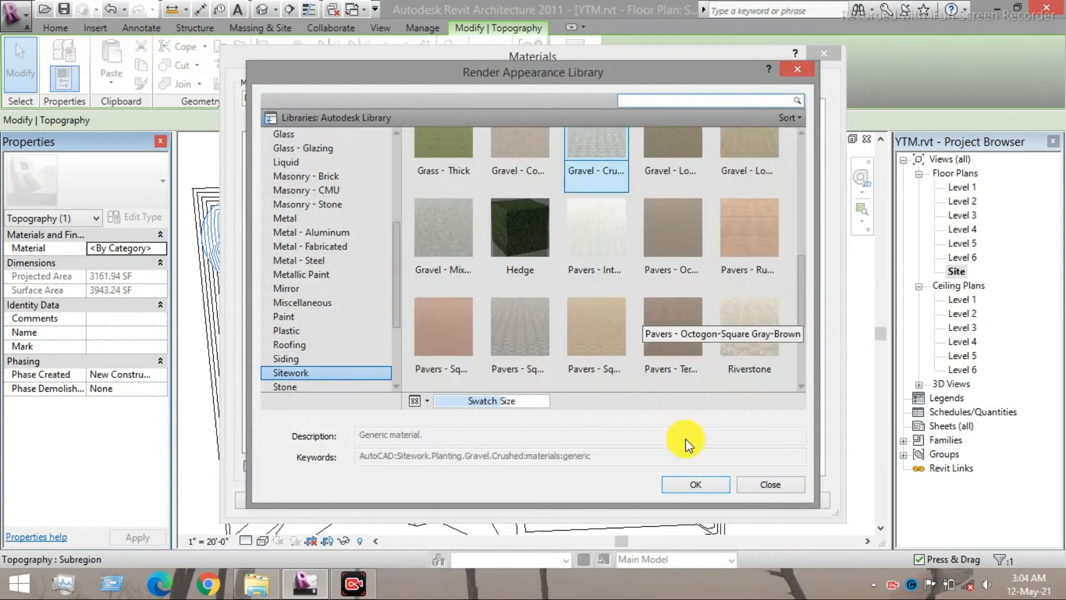
pyautogui.click(695, 483)
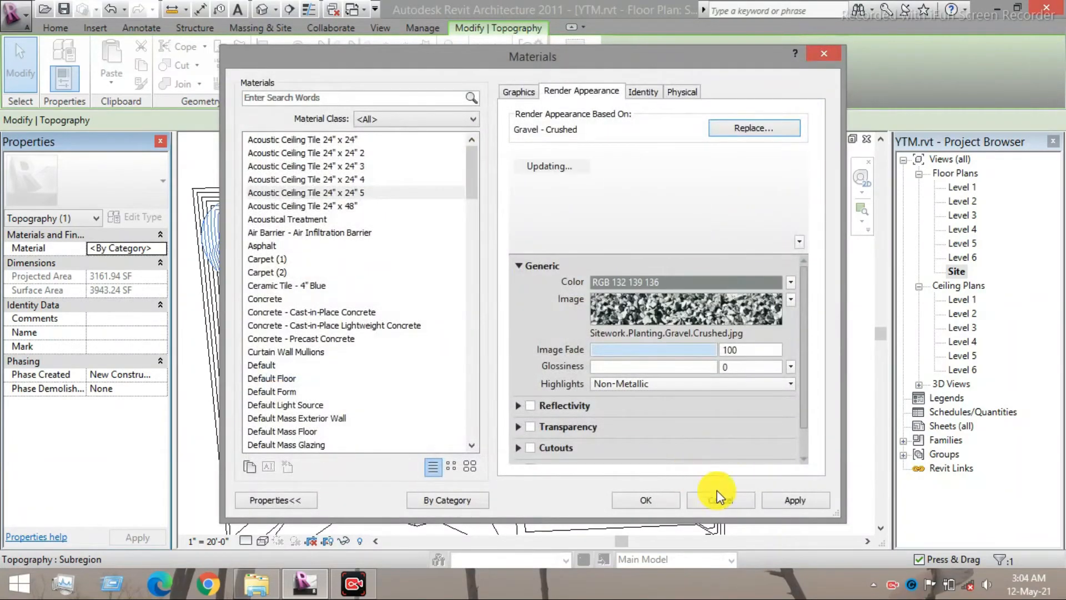
pyautogui.click(796, 501)
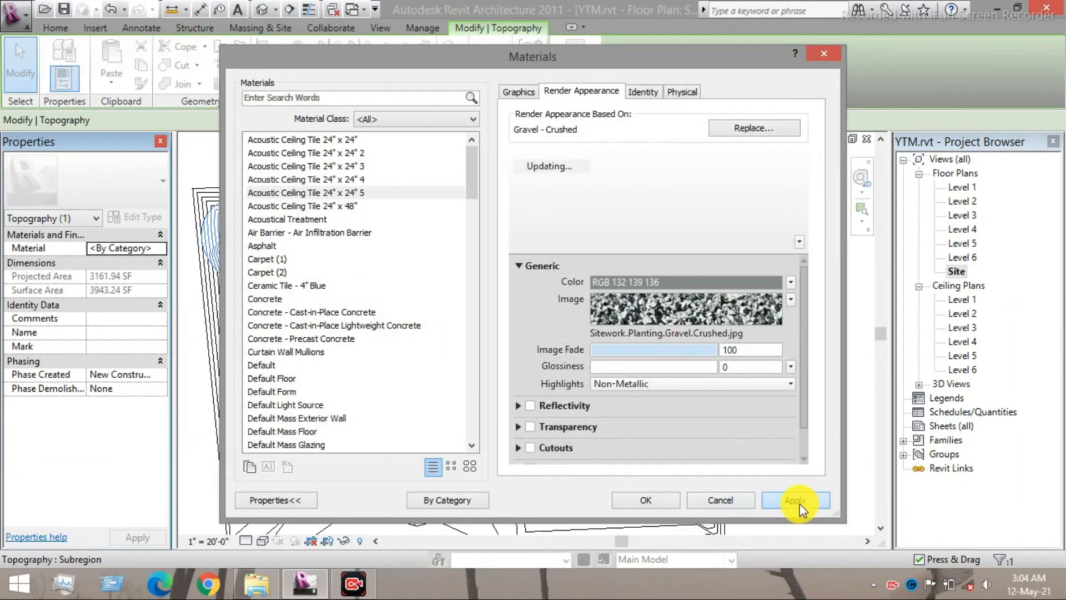
pyautogui.click(657, 494)
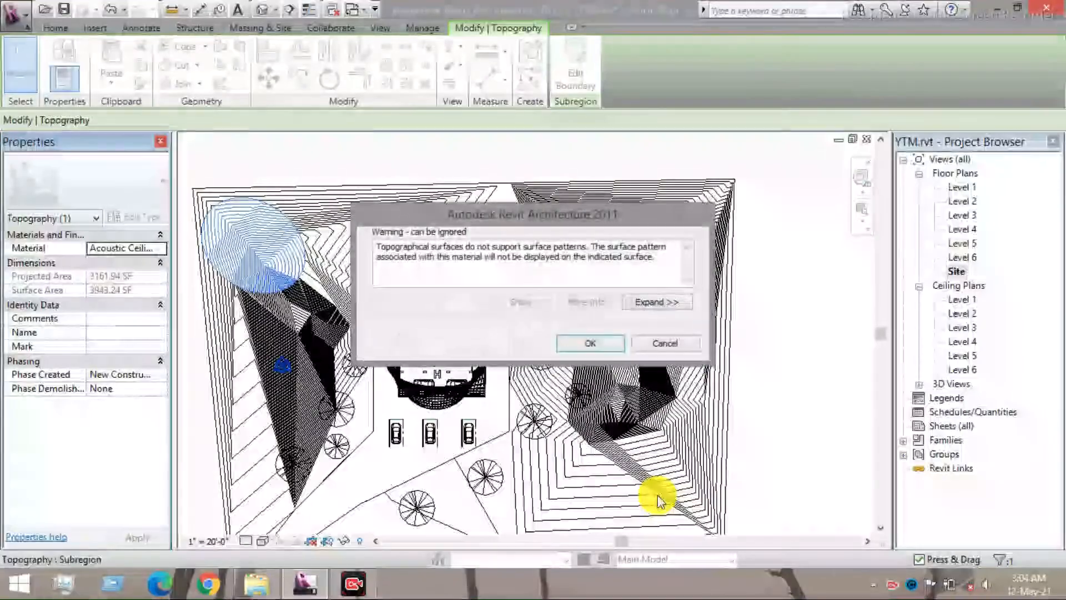
pyautogui.click(595, 342)
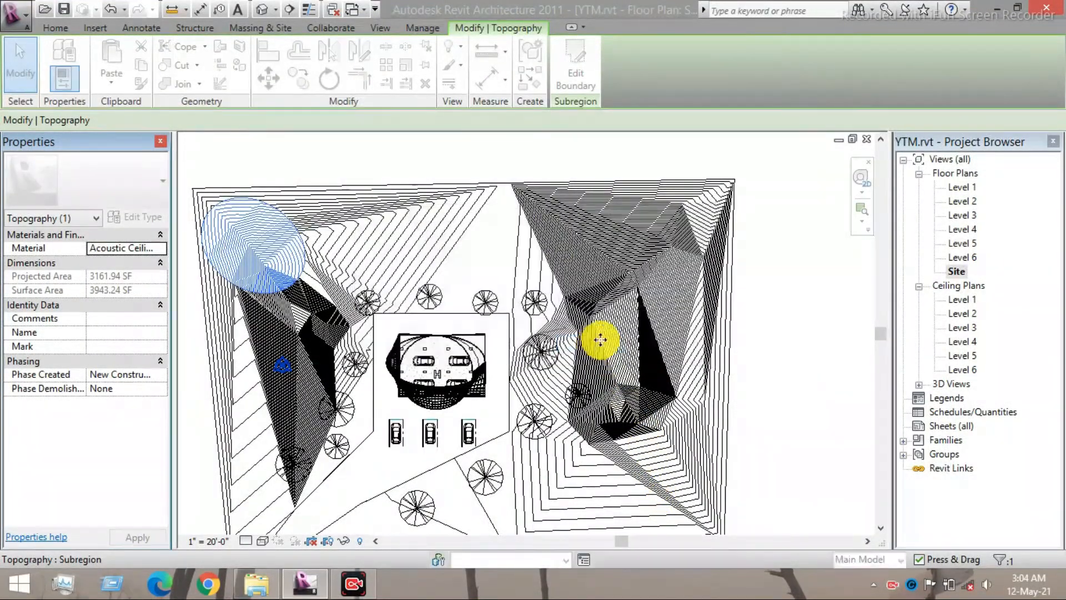
pyautogui.click(770, 289)
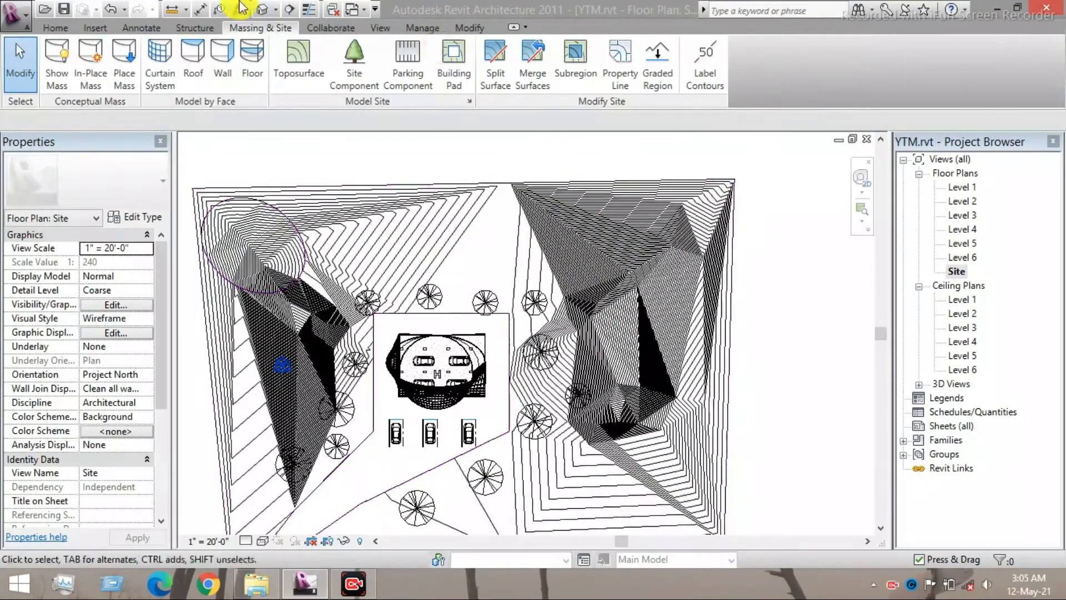
# Step: Examine the subregion's gravel texture up close in the 3D view and inspect the whole site from several sides
pyautogui.click(300, 72)
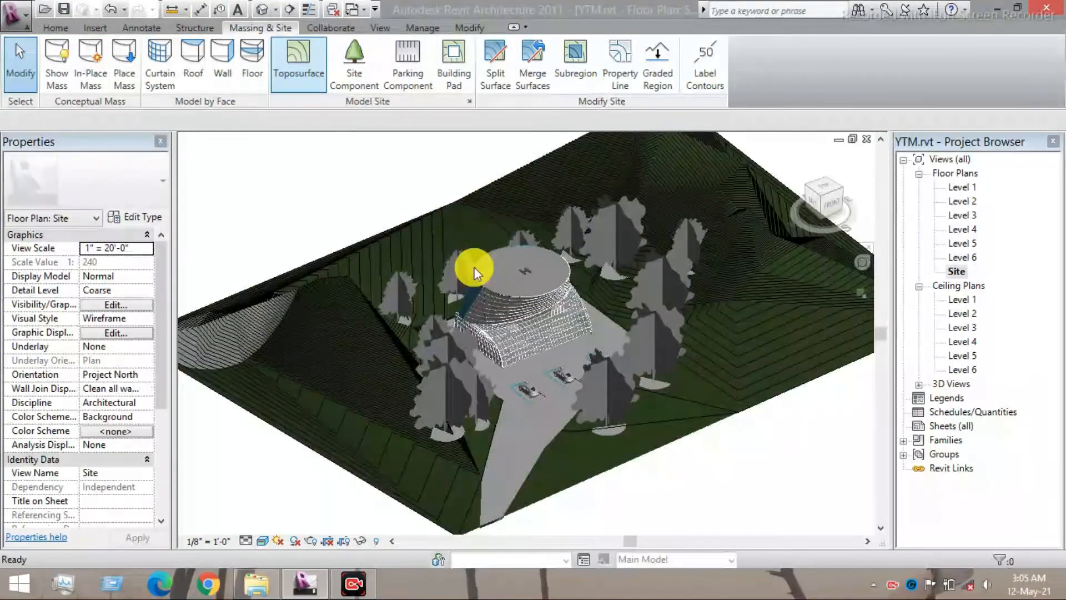
pyautogui.scroll(-2, 555, 321)
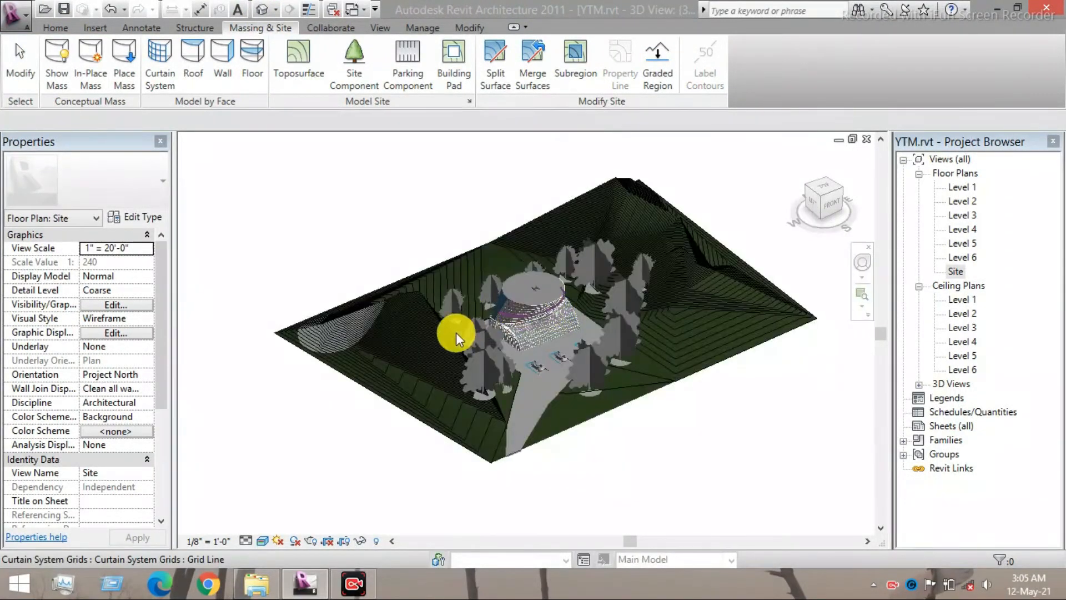
pyautogui.scroll(5, 332, 321)
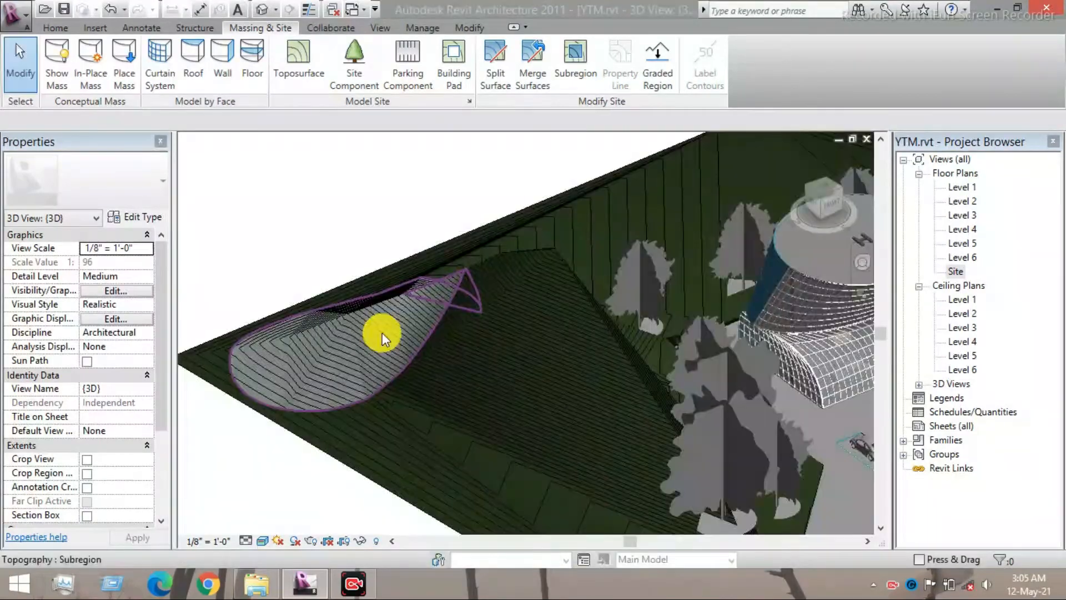
pyautogui.scroll(6, 363, 335)
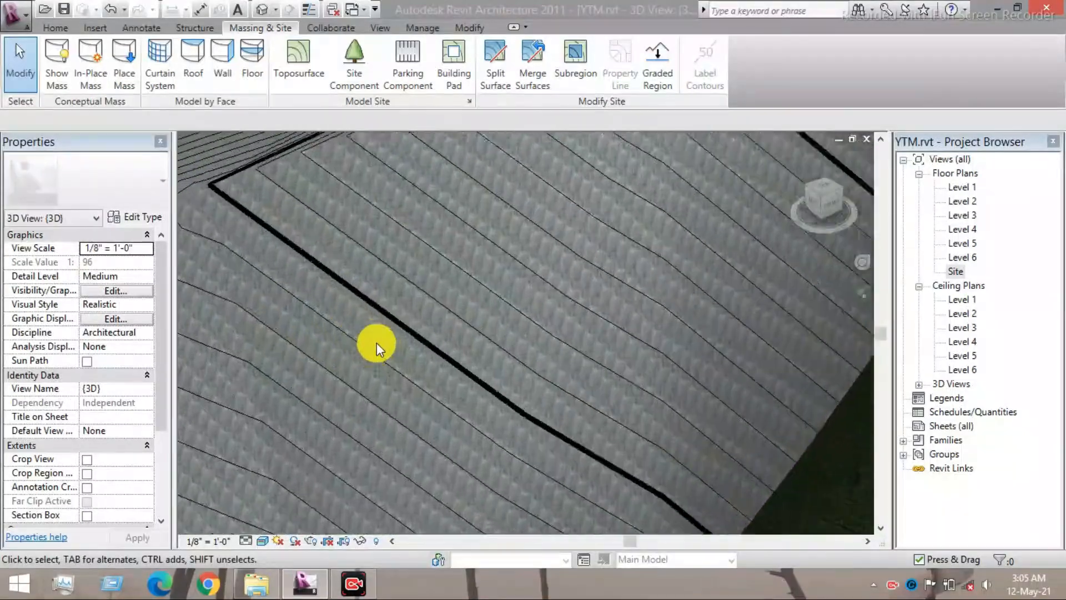
pyautogui.scroll(5, 384, 343)
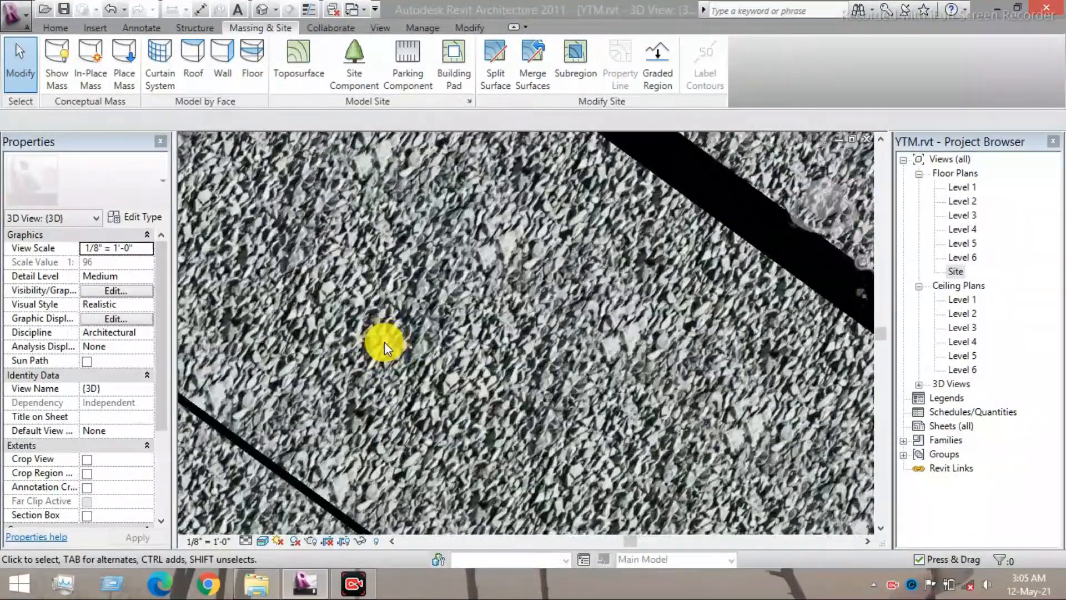
pyautogui.scroll(-6, 384, 341)
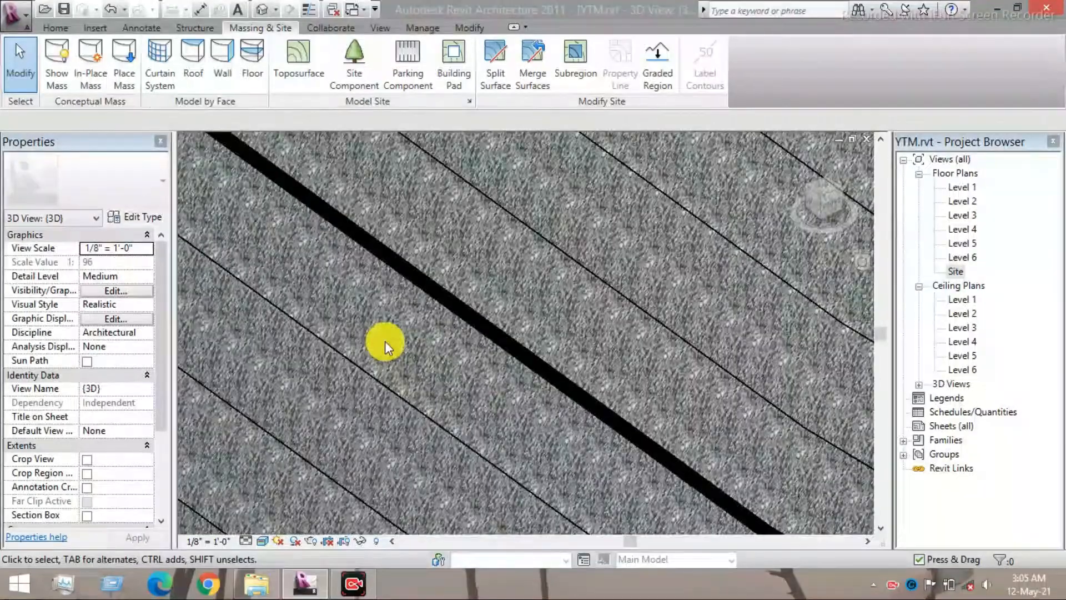
pyautogui.scroll(-8, 384, 341)
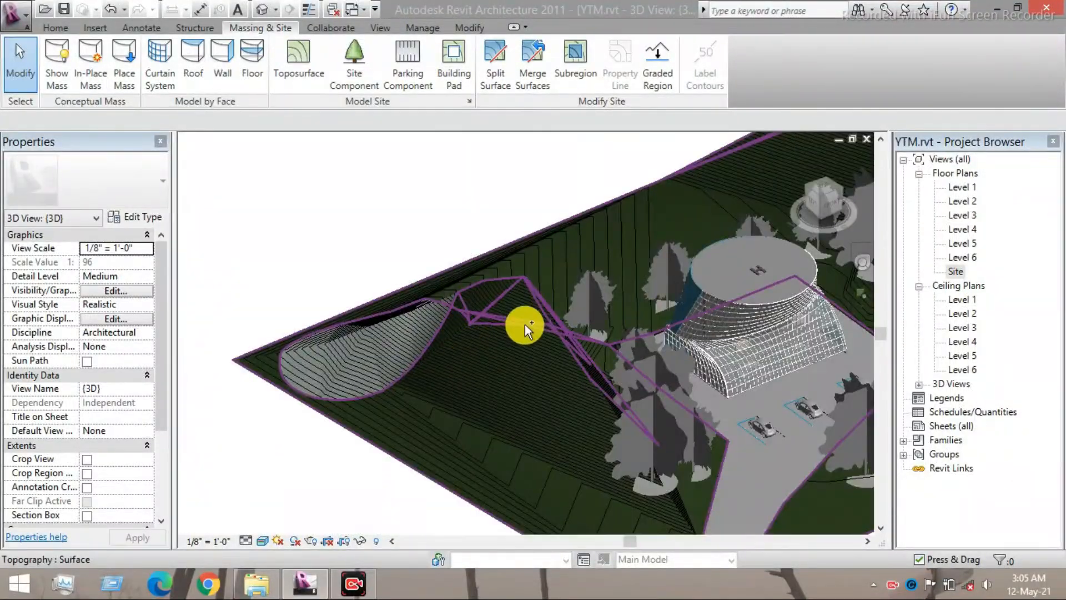
pyautogui.keyDown('ctrl'); pyautogui.moveTo(525, 324); pyautogui.dragTo(492, 406, button='middle'); pyautogui.keyUp('ctrl')
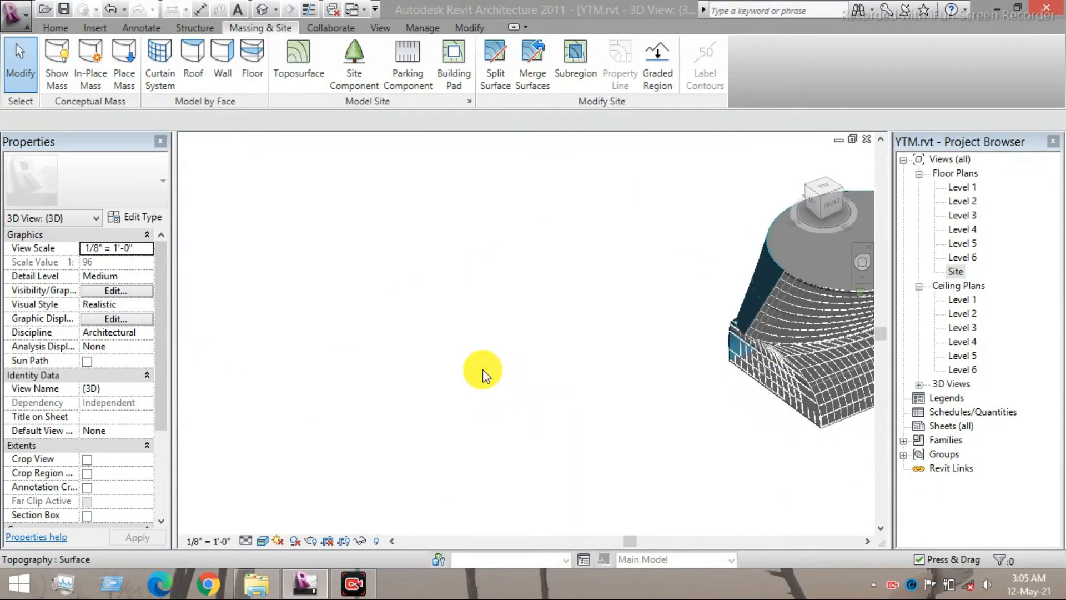
pyautogui.scroll(-4, 482, 368)
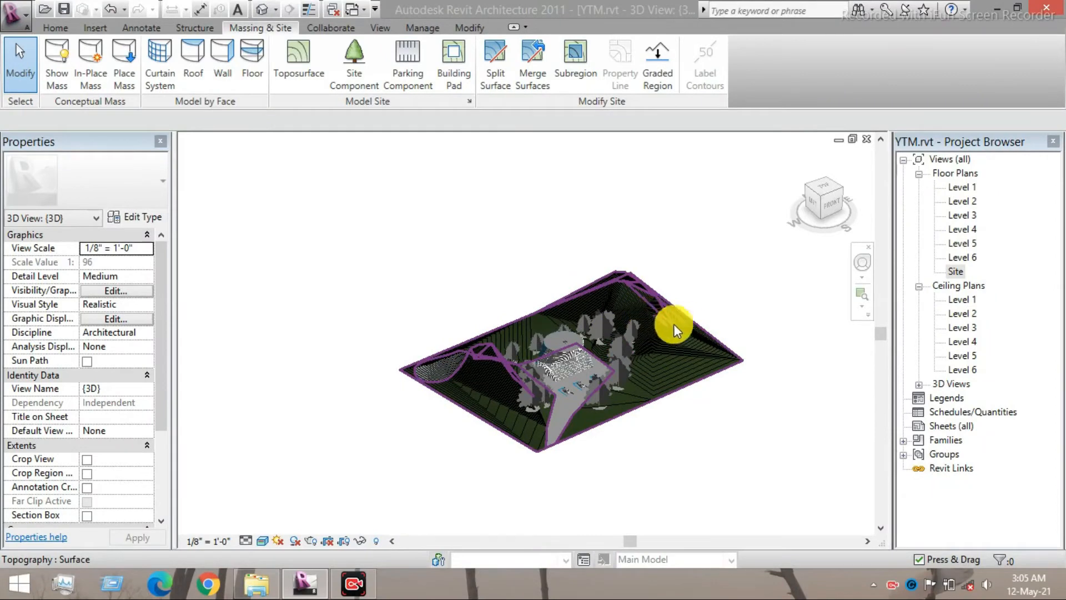
pyautogui.keyDown('shift'); pyautogui.moveTo(684, 322); pyautogui.dragTo(303, 329, button='middle'); pyautogui.keyUp('shift')
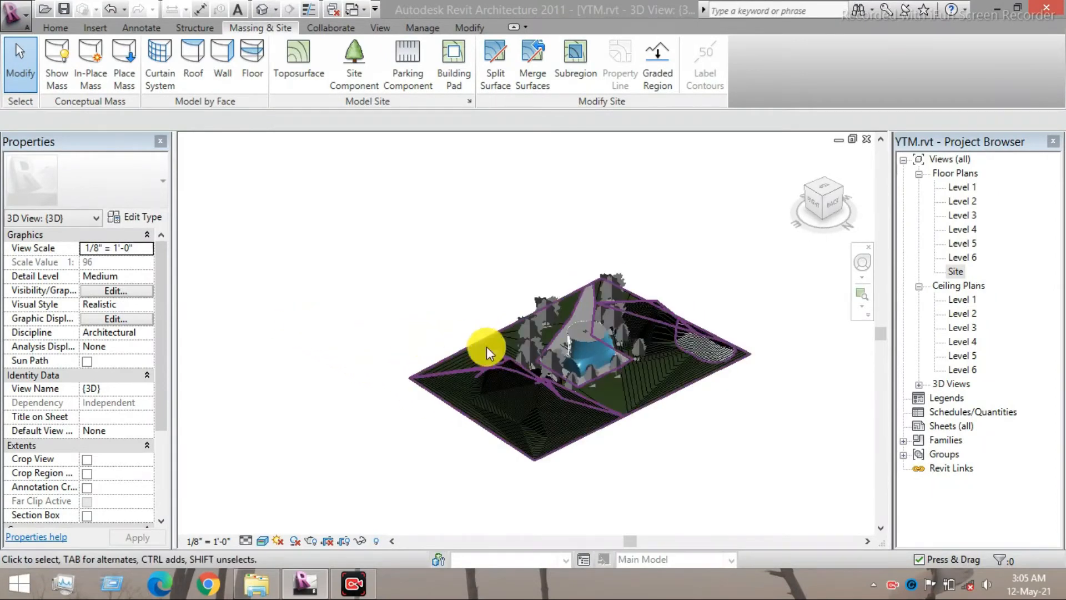
pyautogui.scroll(2, 692, 371)
pyautogui.keyDown('shift'); pyautogui.moveTo(457, 365); pyautogui.dragTo(827, 370, button='middle'); pyautogui.keyUp('shift')
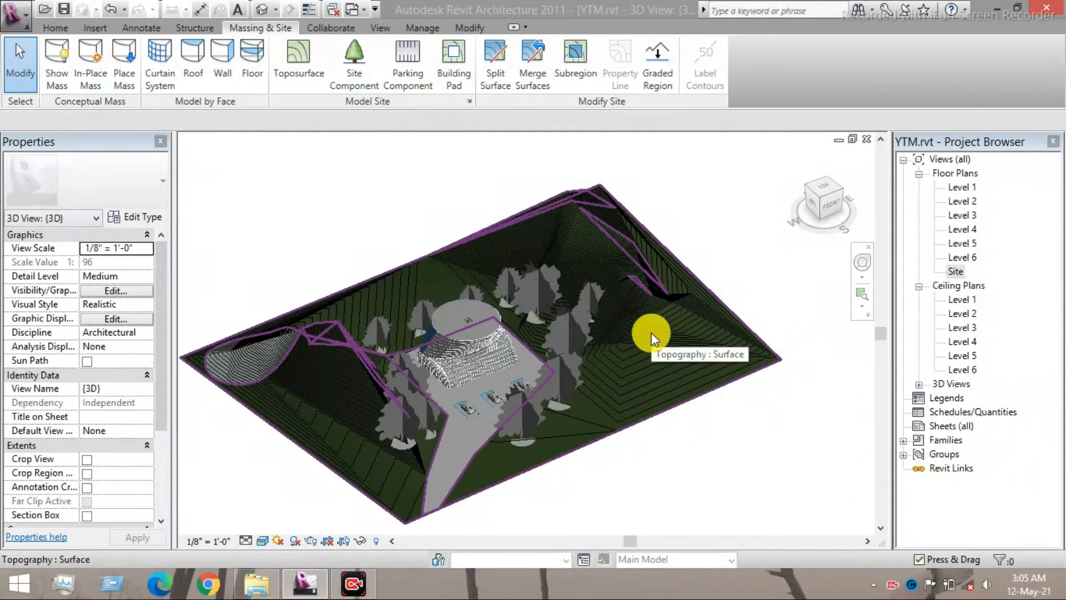
# Step: Label the contours in the Site floor plan along a west-east line across the whole toposurface, just north of the building pad
pyautogui.doubleClick(954, 271)
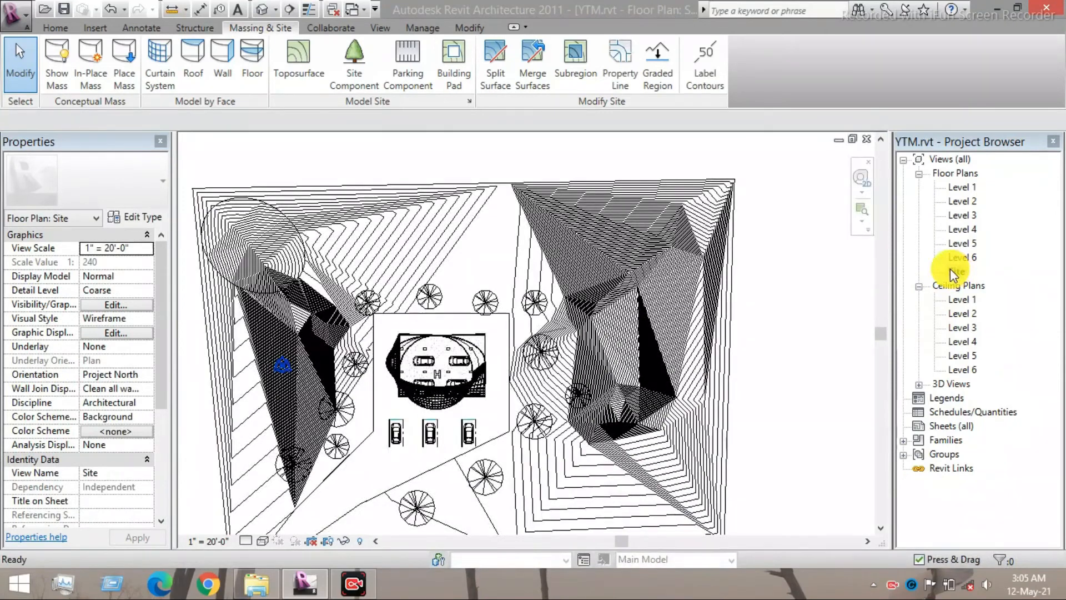
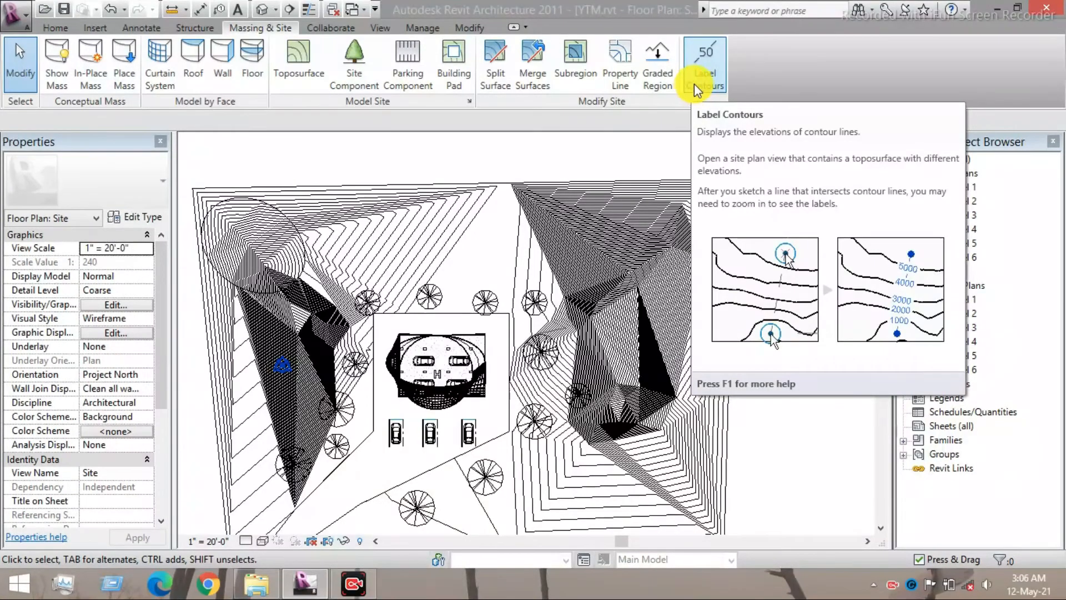
pyautogui.click(714, 89)
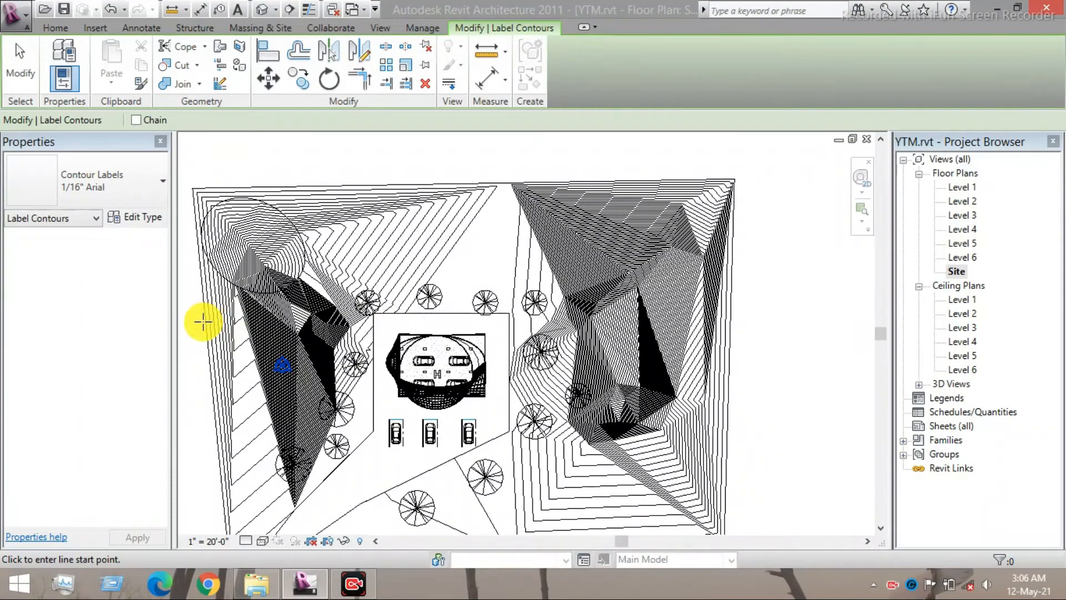
pyautogui.click(245, 308)
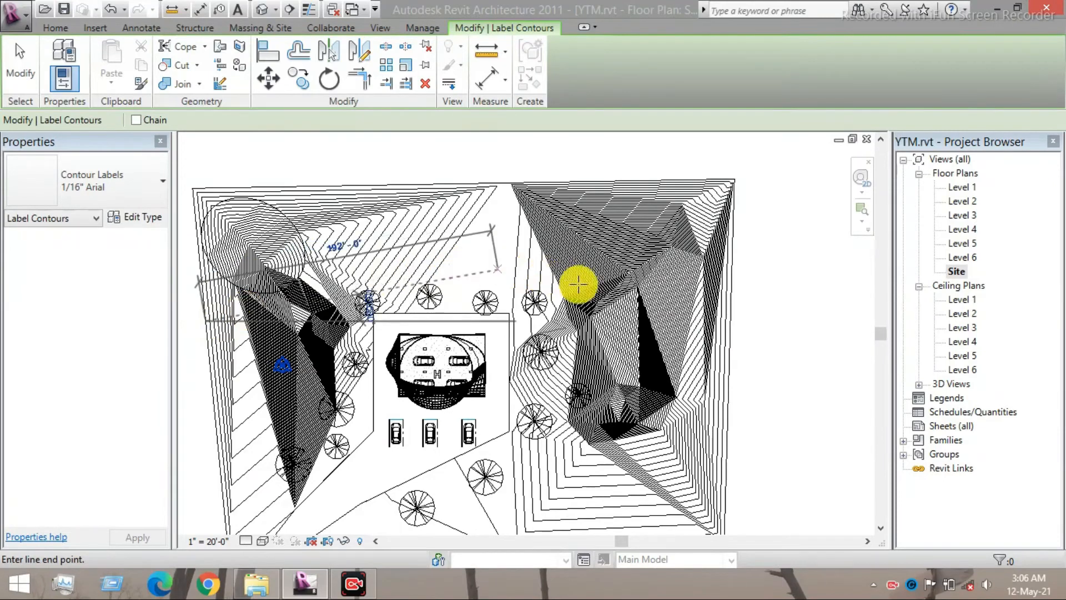
pyautogui.click(729, 302)
pyautogui.moveTo(208, 342); pyautogui.dragTo(212, 340, button='middle')
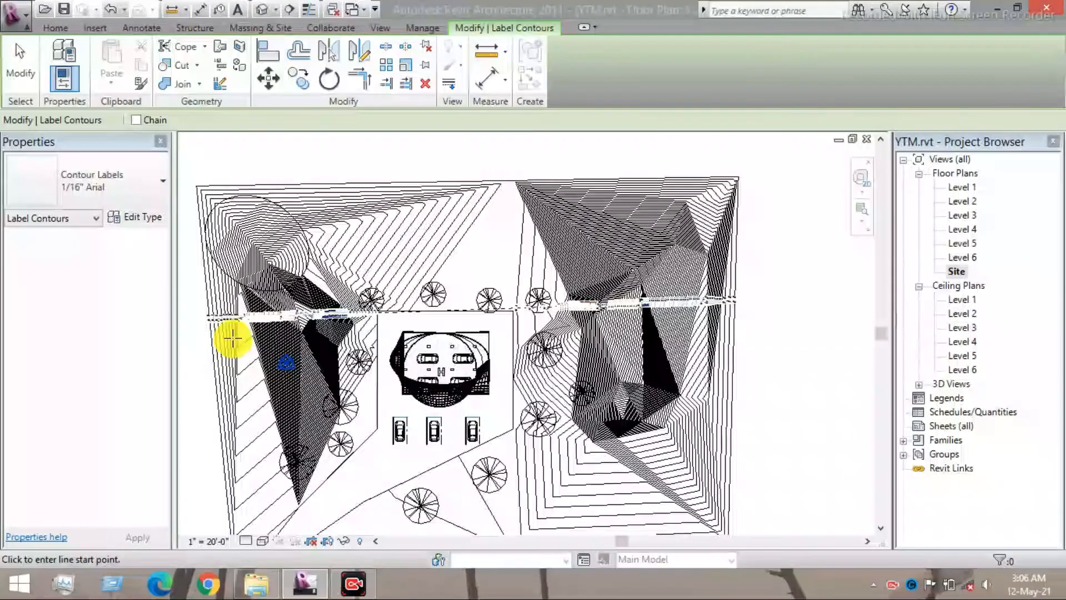
pyautogui.scroll(5, 212, 331)
pyautogui.scroll(4, 214, 317)
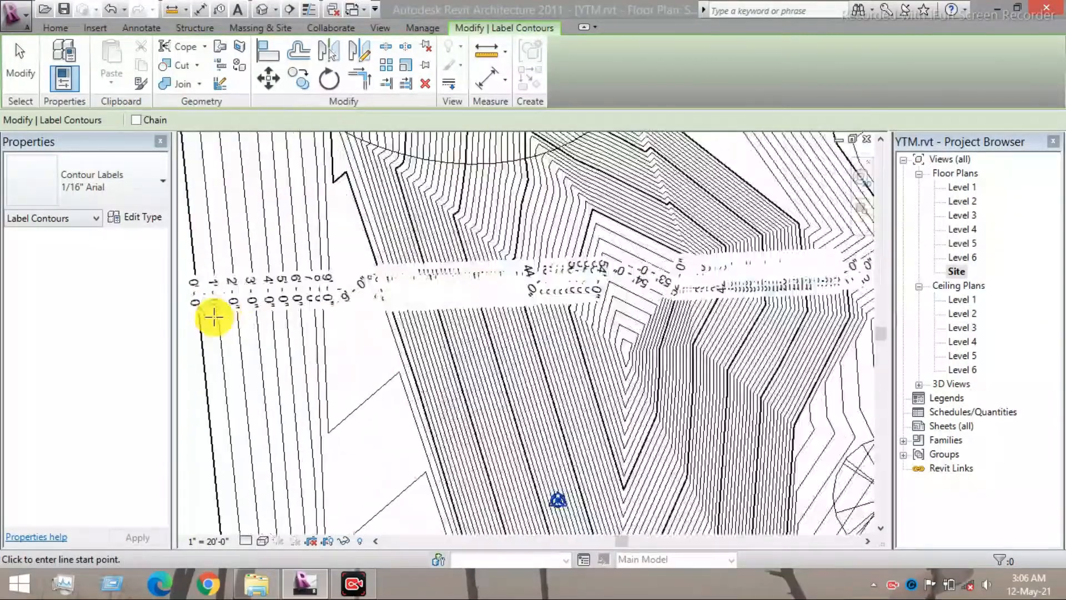
pyautogui.click(221, 285)
pyautogui.click(330, 274)
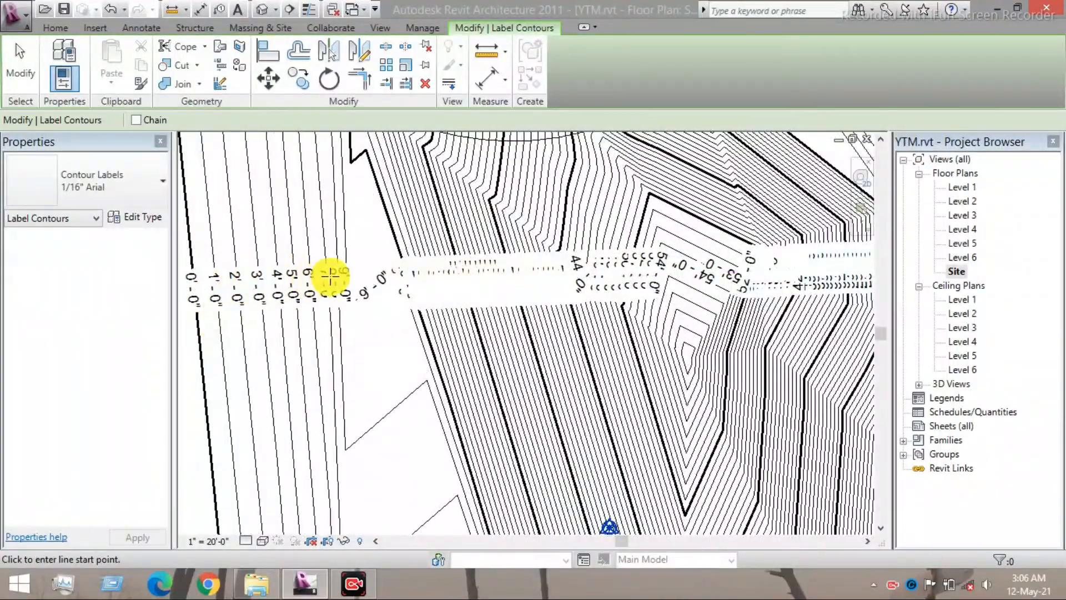
pyautogui.scroll(3, 178, 295)
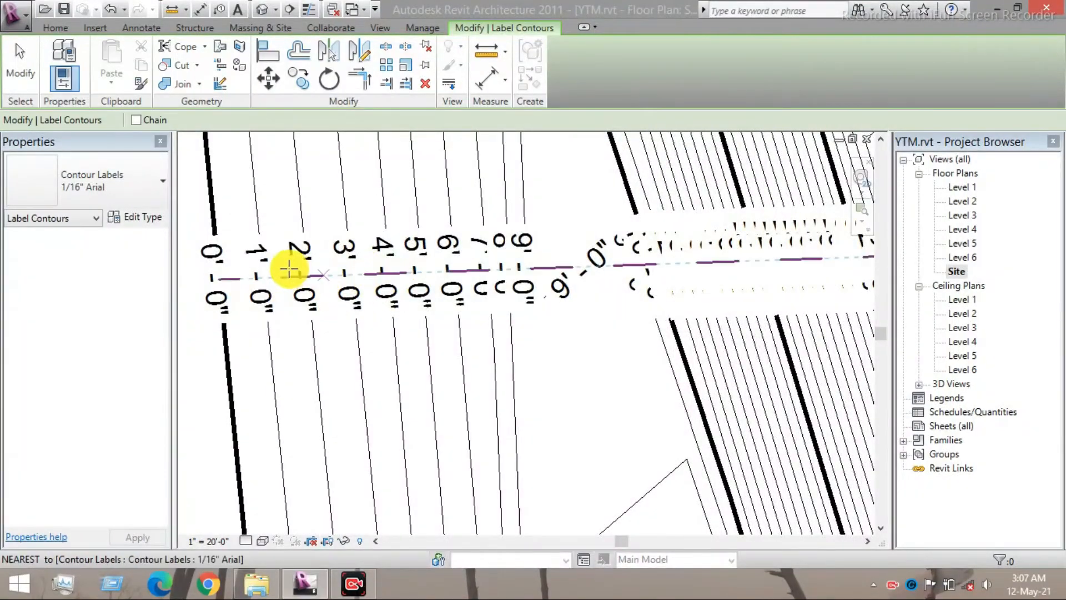
# Step: Duplicate the contour label type as 1/16" Arial 2 and set its text size to 1/32"
pyautogui.click(149, 192)
pyautogui.click(154, 189)
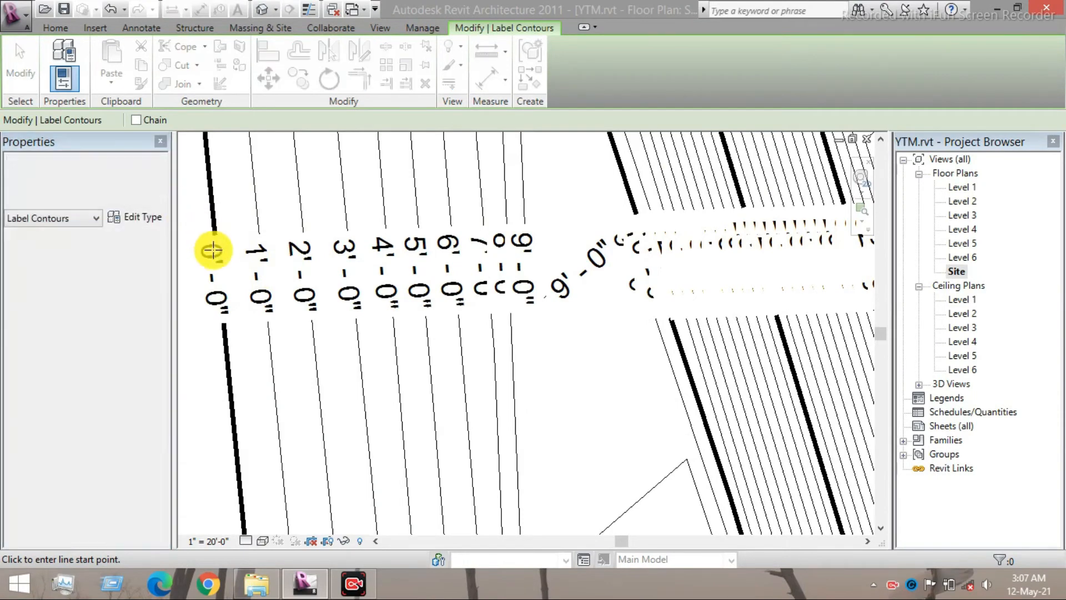
pyautogui.click(138, 218)
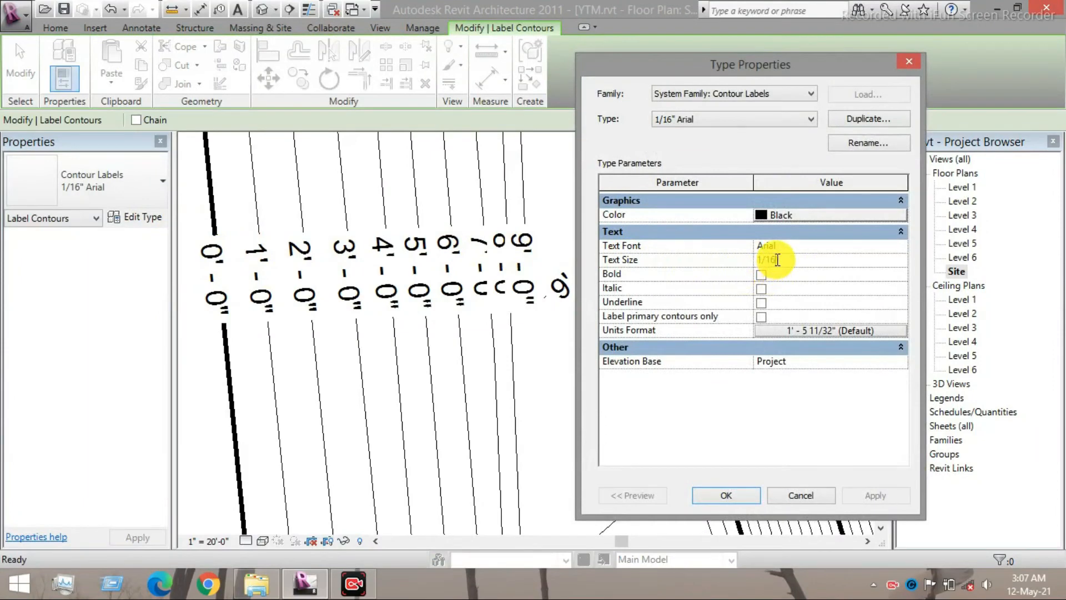
pyautogui.click(872, 120)
pyautogui.click(747, 307)
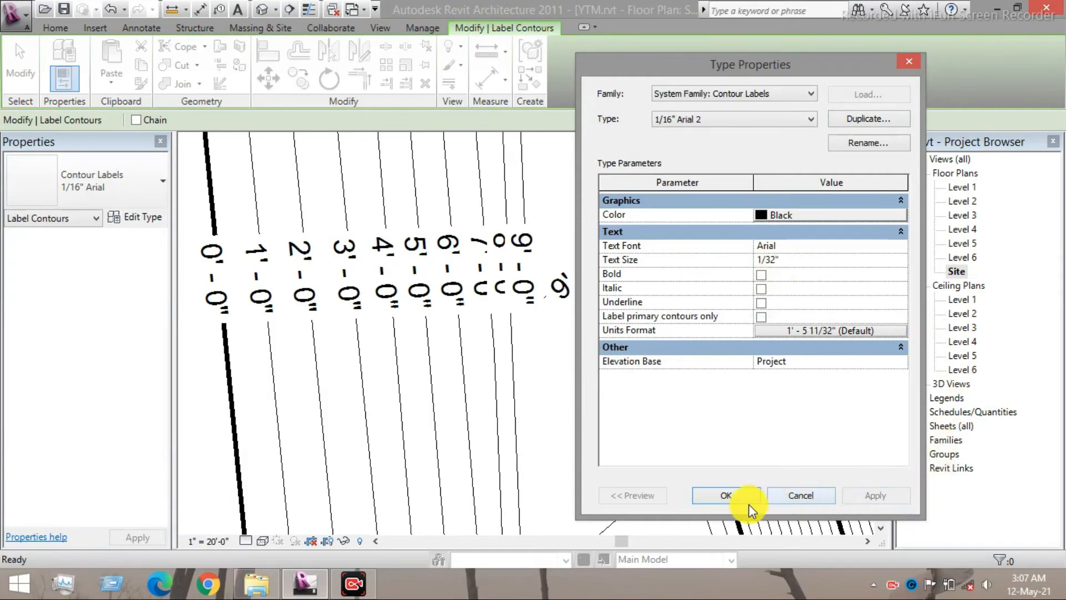
pyautogui.click(731, 495)
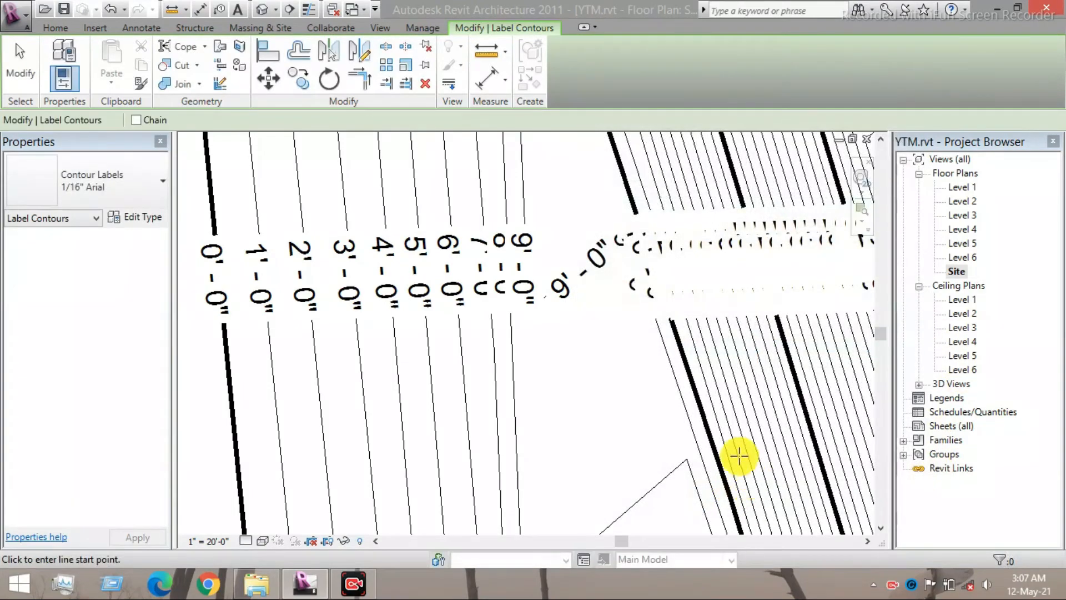
pyautogui.scroll(-5, 358, 283)
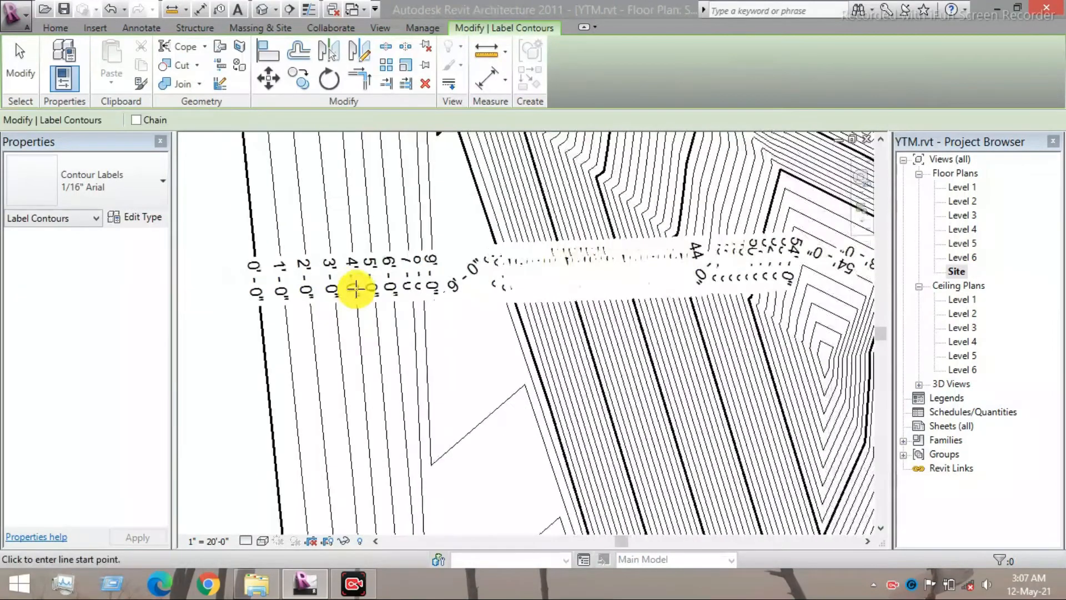
# Step: Change the placed contour label line in the Site plan to the 1/16" Arial 2 type
pyautogui.scroll(-2, 358, 284)
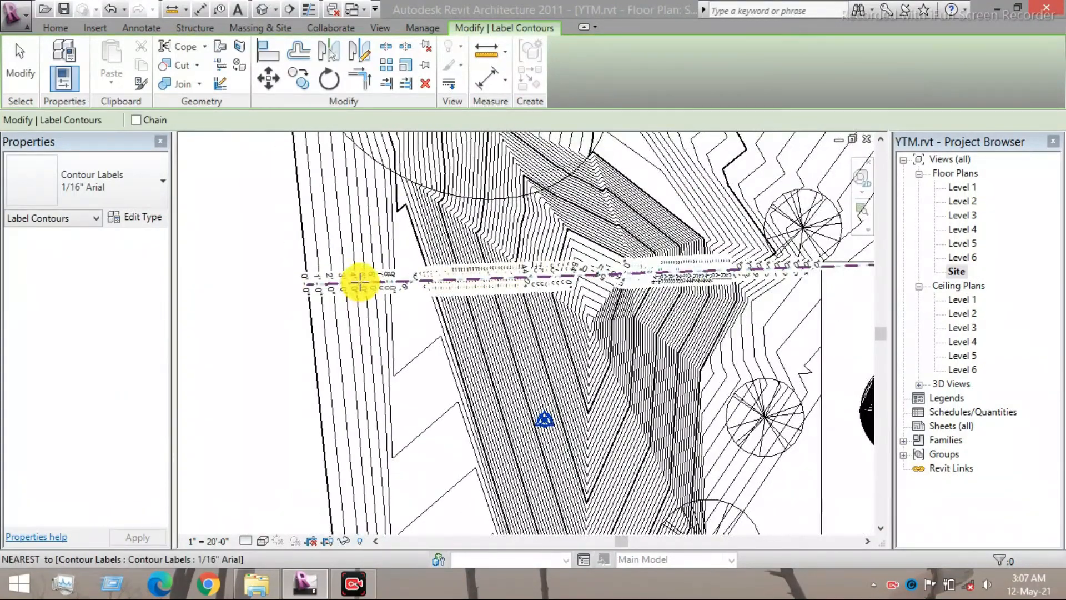
pyautogui.press('Escape')
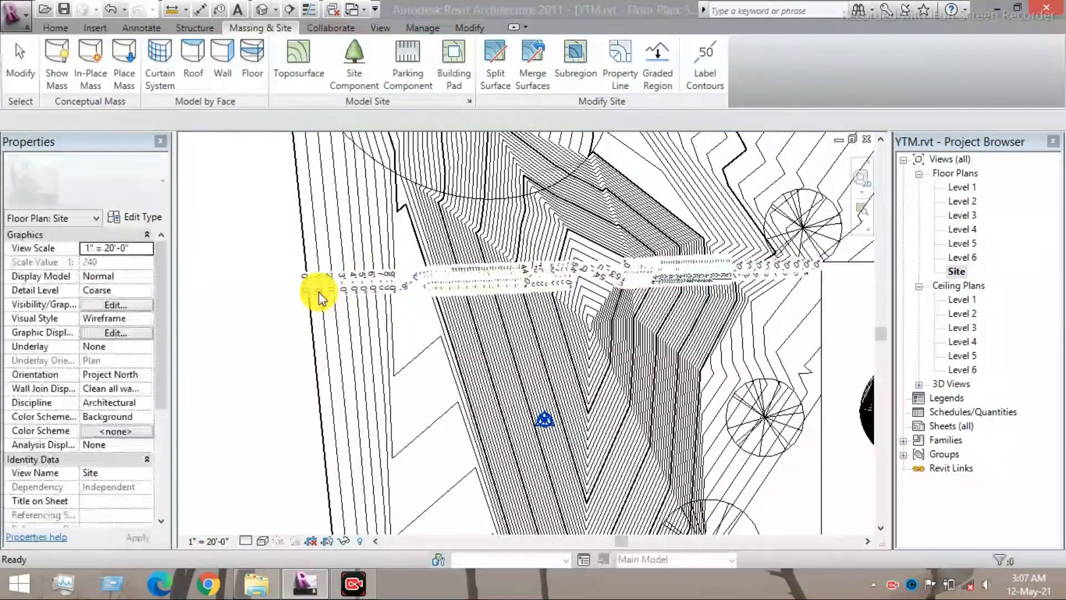
pyautogui.click(315, 292)
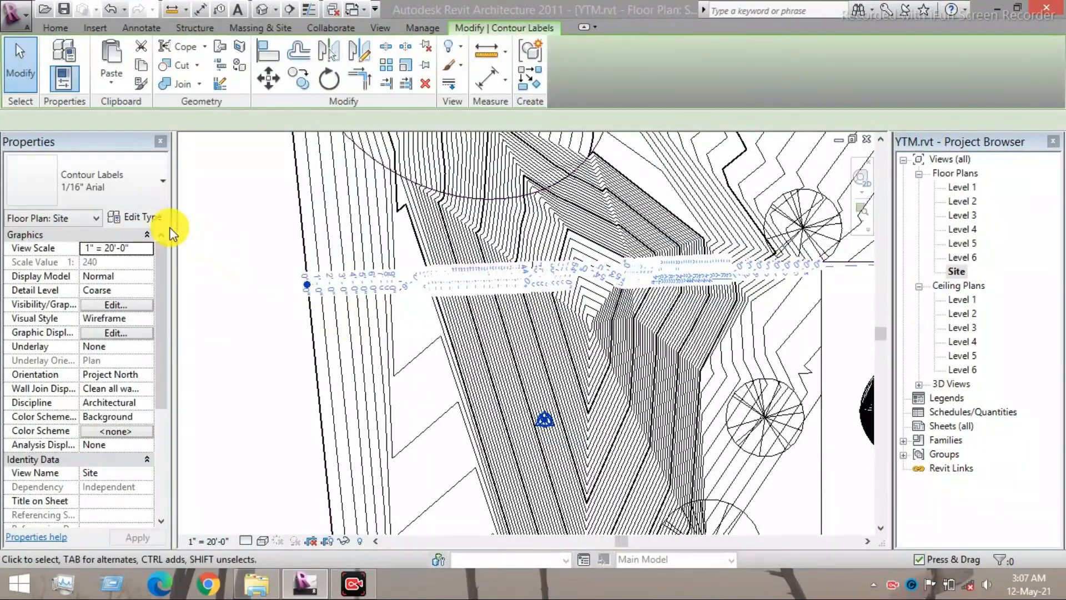
pyautogui.click(155, 196)
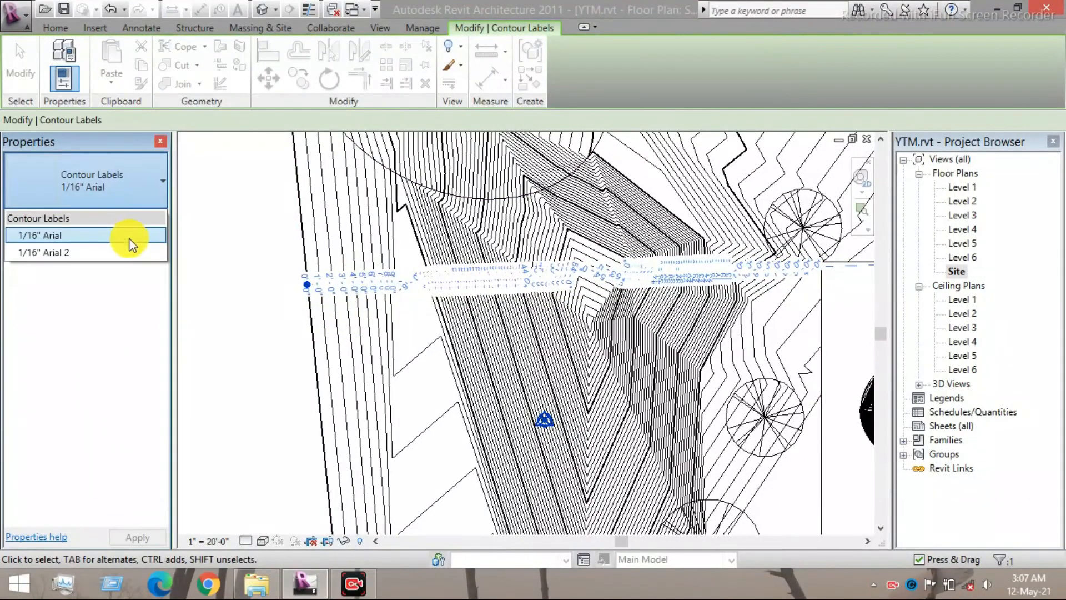
pyautogui.click(126, 253)
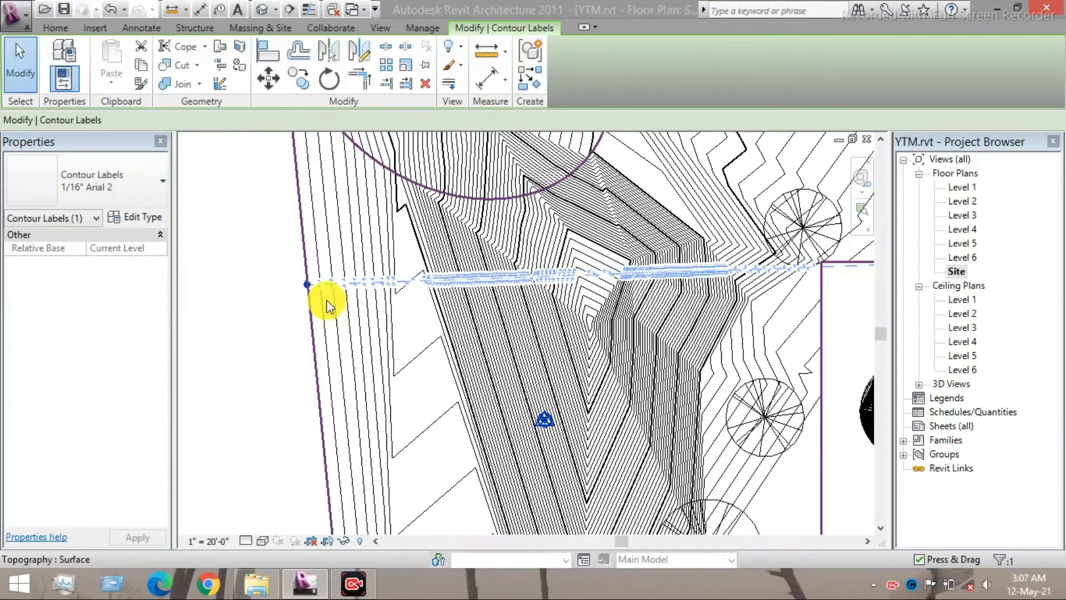
# Step: Examine the resized contour labels up close from the site's west edge across the western hill
pyautogui.scroll(3, 322, 286)
pyautogui.scroll(5, 315, 272)
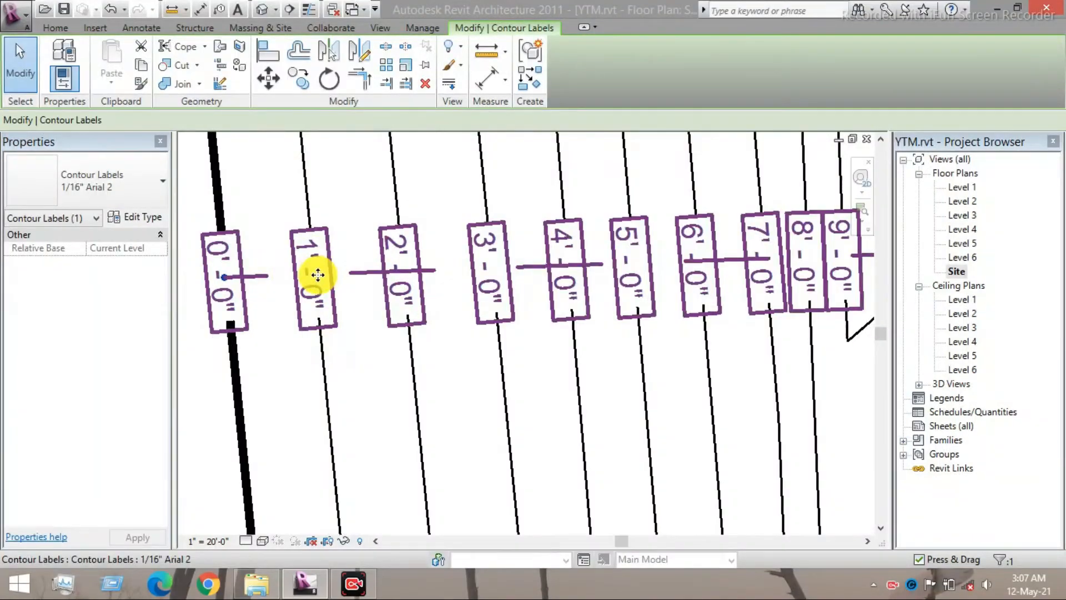
pyautogui.scroll(-4, 317, 274)
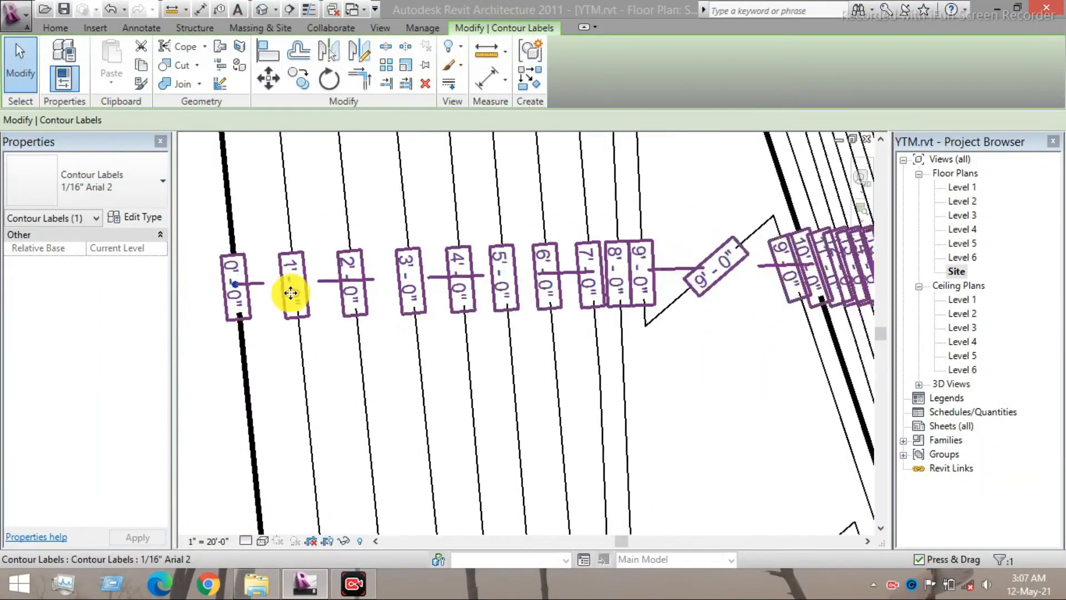
pyautogui.scroll(-4, 345, 281)
pyautogui.scroll(4, 488, 288)
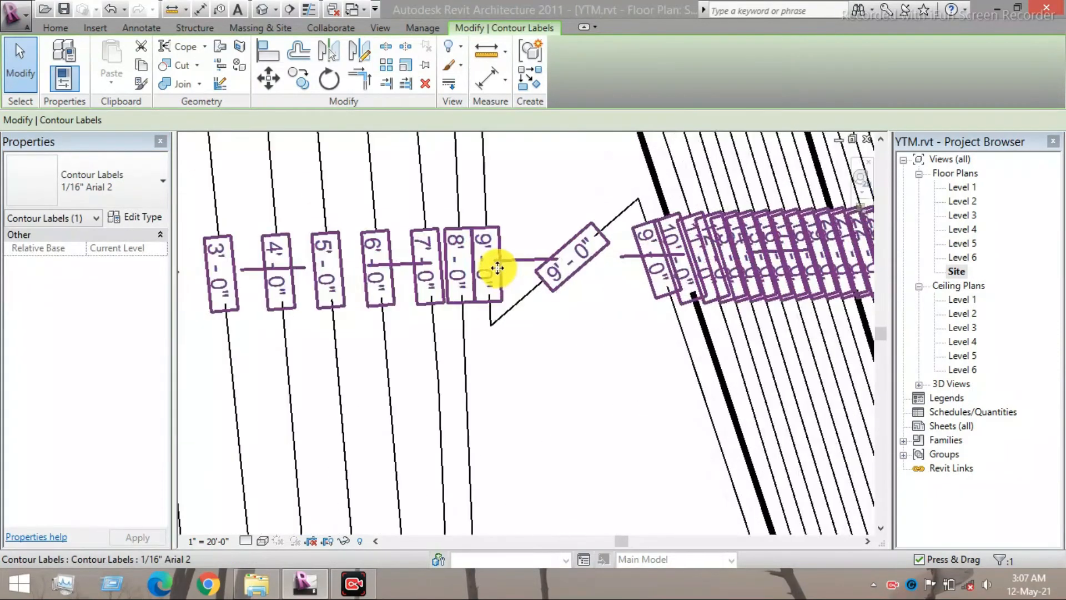
pyautogui.scroll(-2, 498, 269)
pyautogui.scroll(-2, 499, 252)
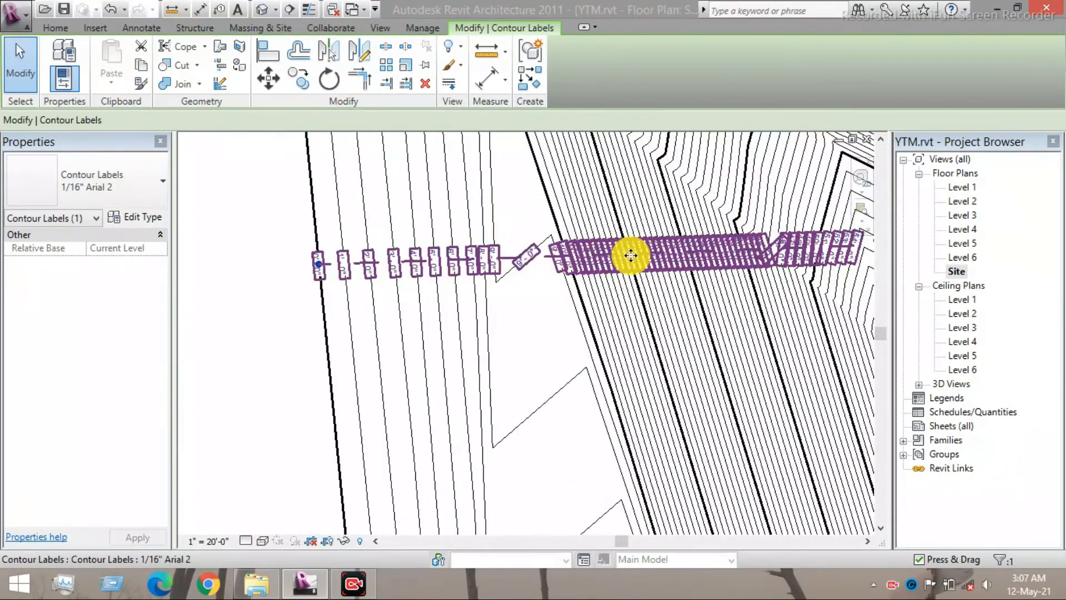
pyautogui.scroll(4, 631, 255)
pyautogui.scroll(1, 628, 253)
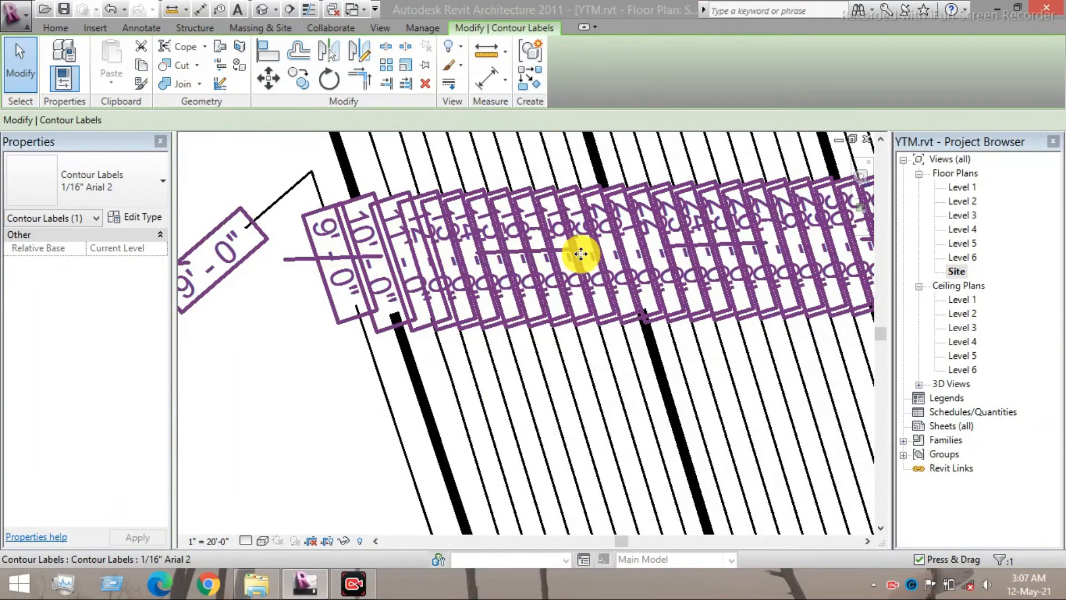
pyautogui.scroll(-5, 580, 254)
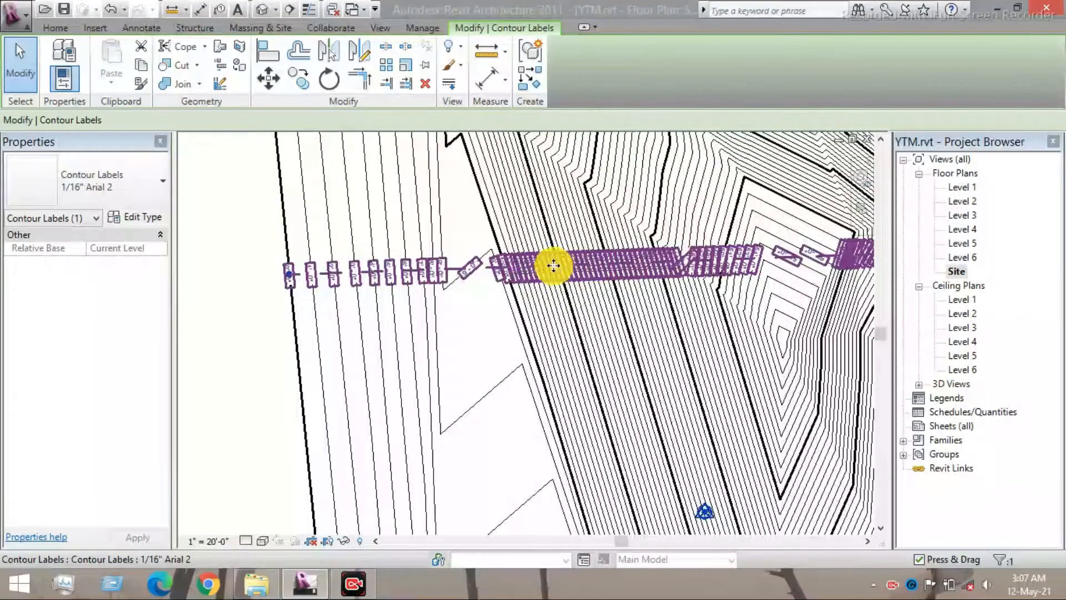
pyautogui.scroll(5, 799, 264)
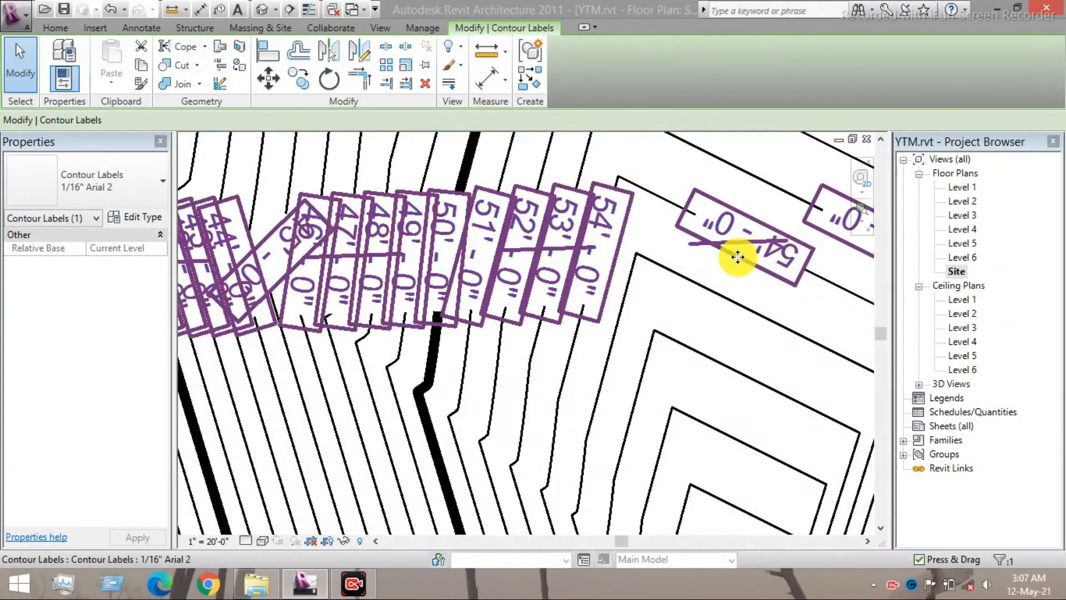
pyautogui.scroll(-5, 737, 256)
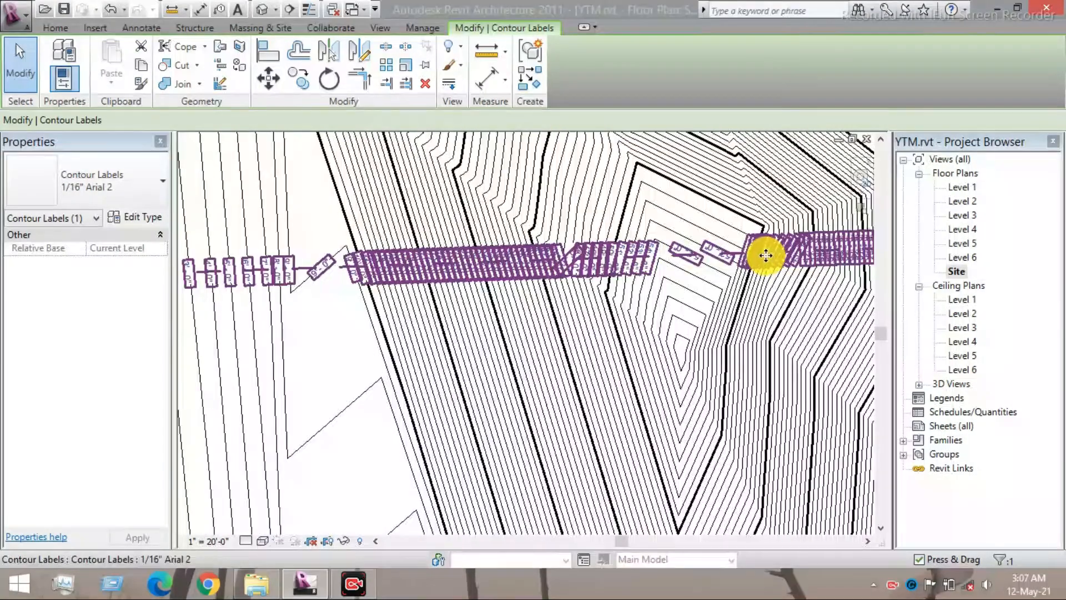
pyautogui.scroll(5, 766, 255)
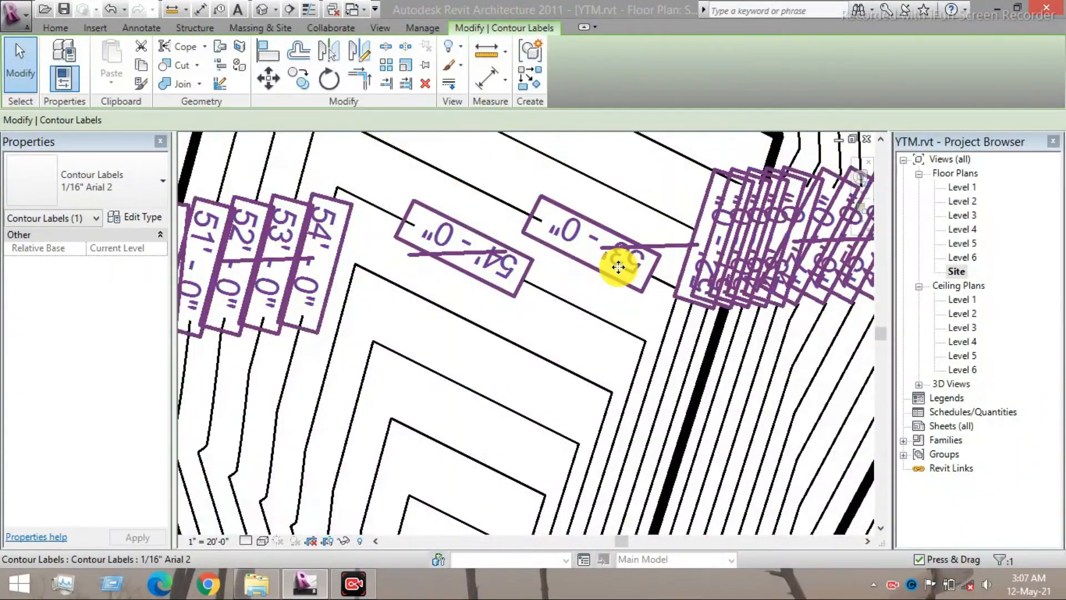
pyautogui.scroll(-4, 618, 265)
pyautogui.scroll(2, 727, 258)
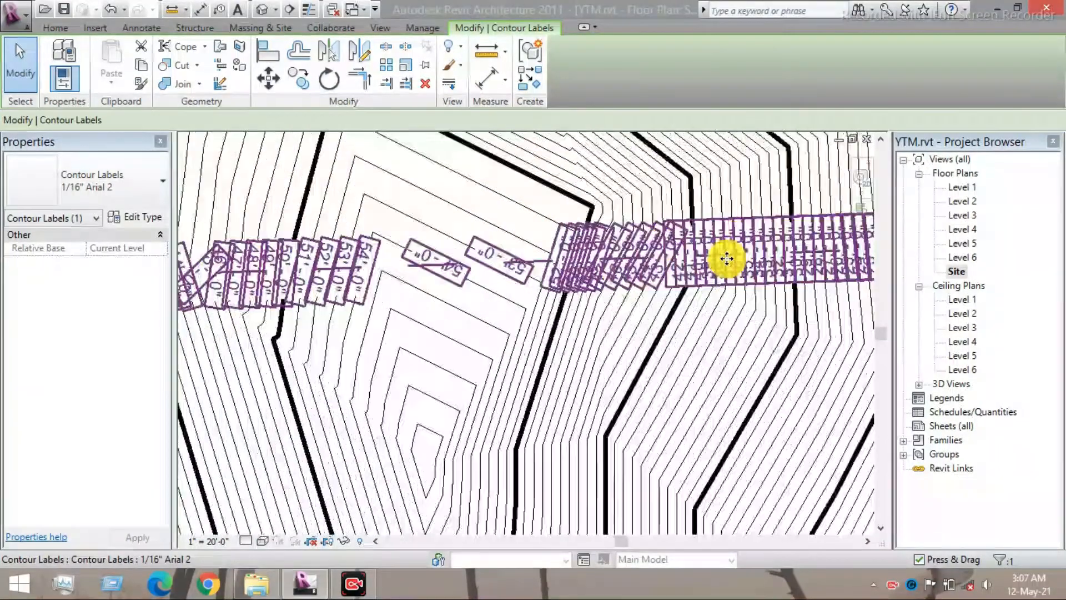
pyautogui.scroll(3, 727, 258)
pyautogui.scroll(2, 686, 290)
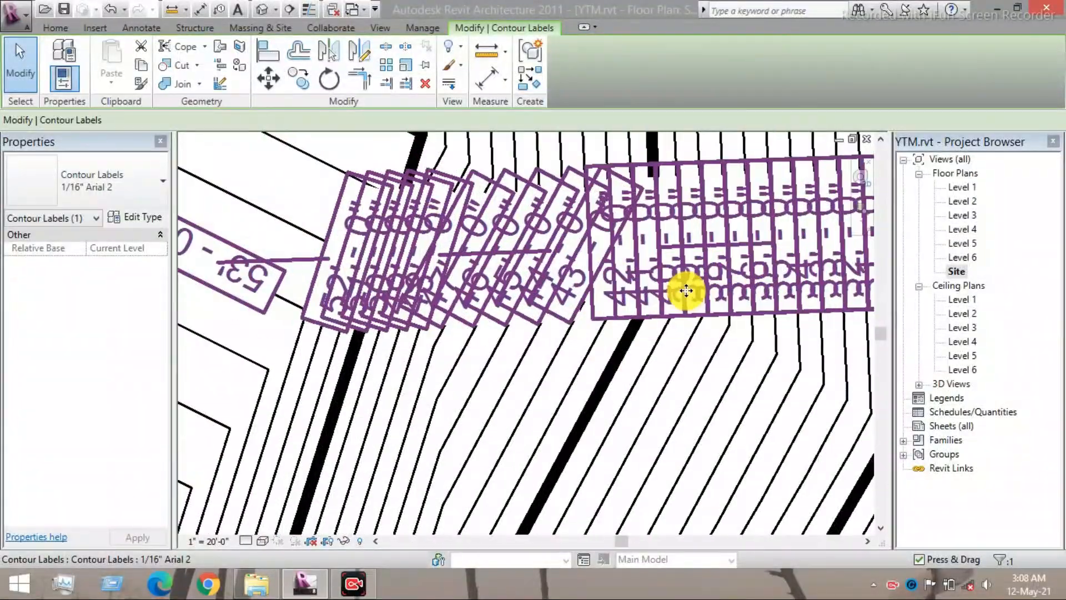
pyautogui.scroll(-5, 612, 293)
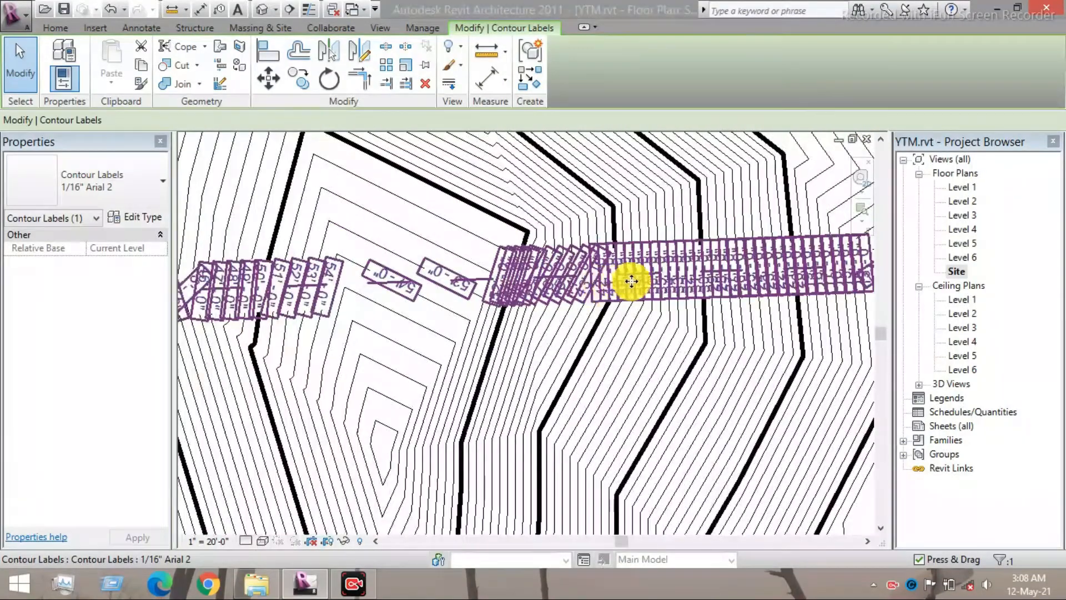
pyautogui.scroll(-3, 636, 279)
pyautogui.scroll(5, 766, 276)
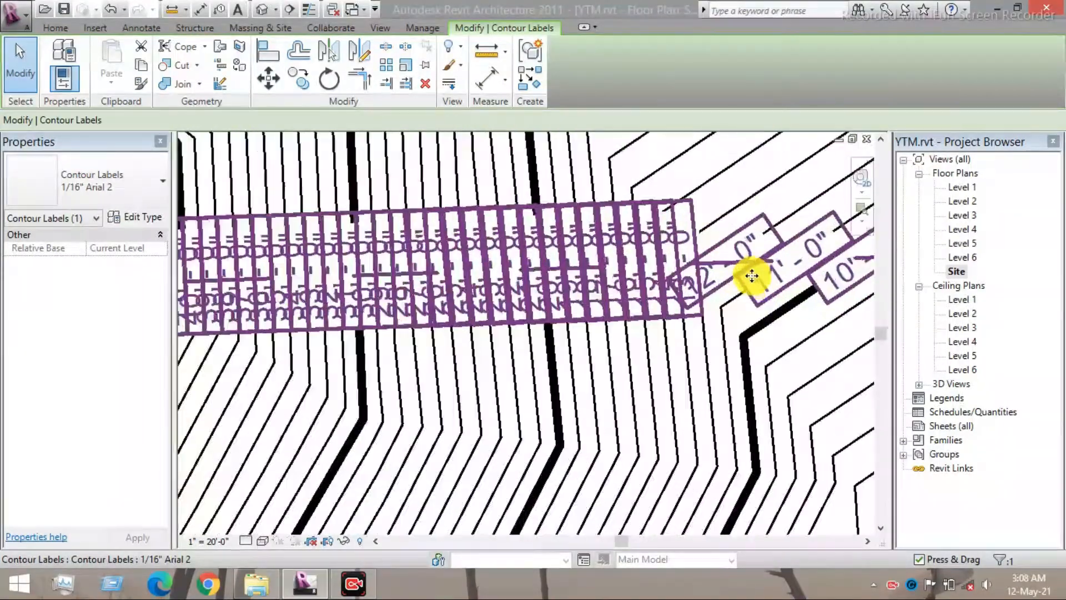
pyautogui.scroll(3, 683, 288)
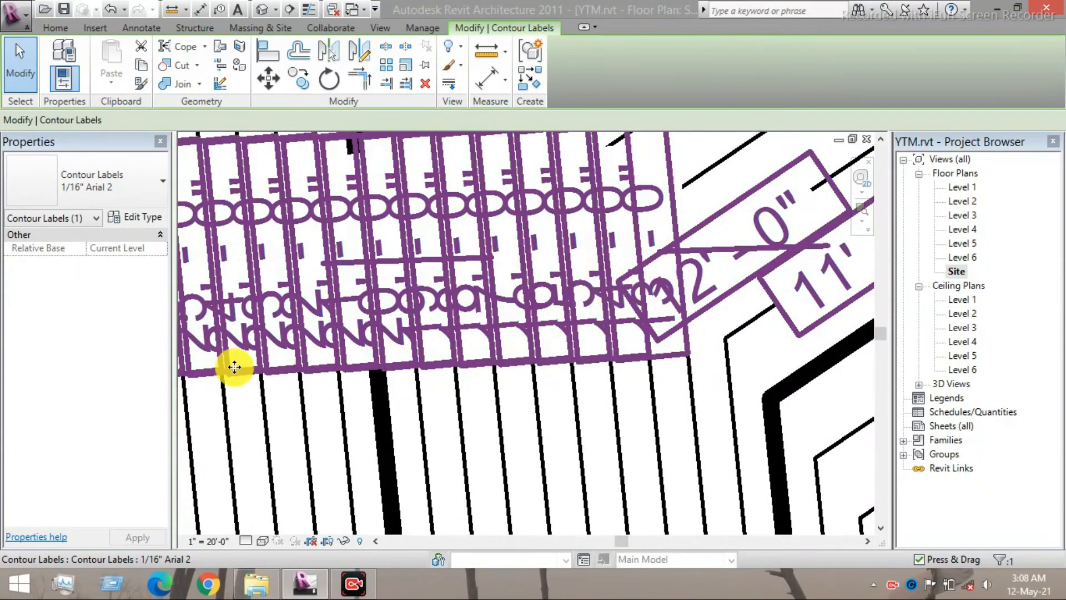
pyautogui.scroll(-6, 652, 307)
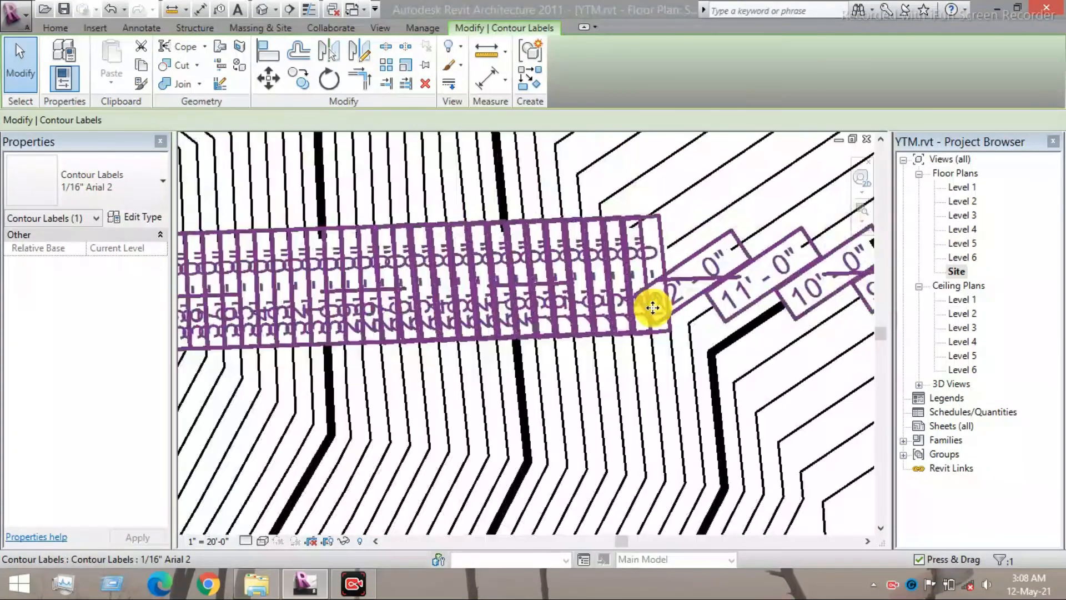
pyautogui.scroll(-5, 790, 307)
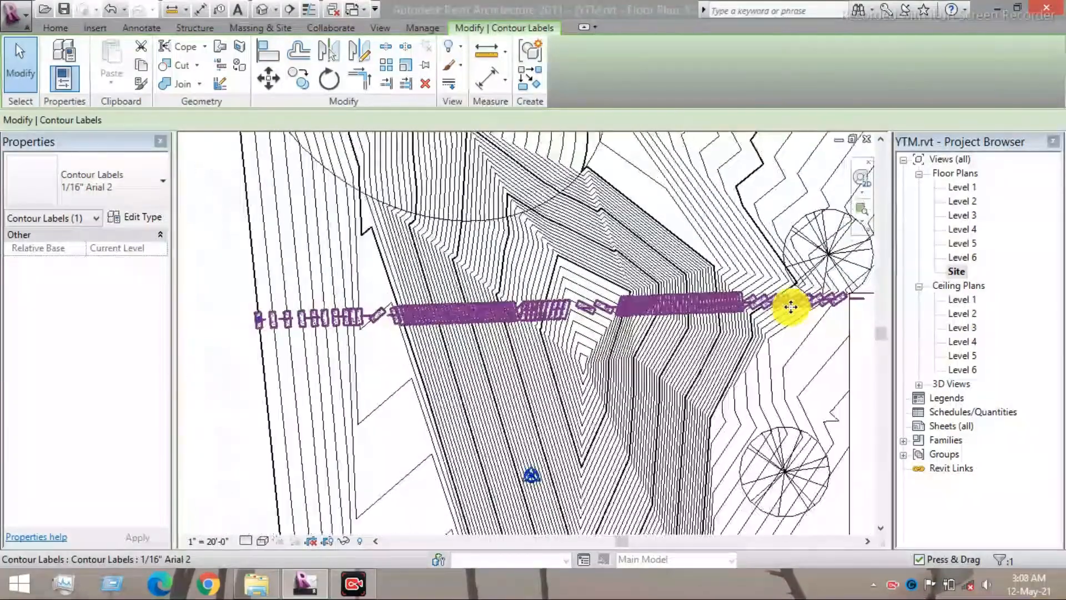
# Step: Check the contour labels along the north edge of the building pad and around the nearby trees
pyautogui.moveTo(789, 307); pyautogui.dragTo(690, 292, button='middle')
pyautogui.scroll(8, 694, 294)
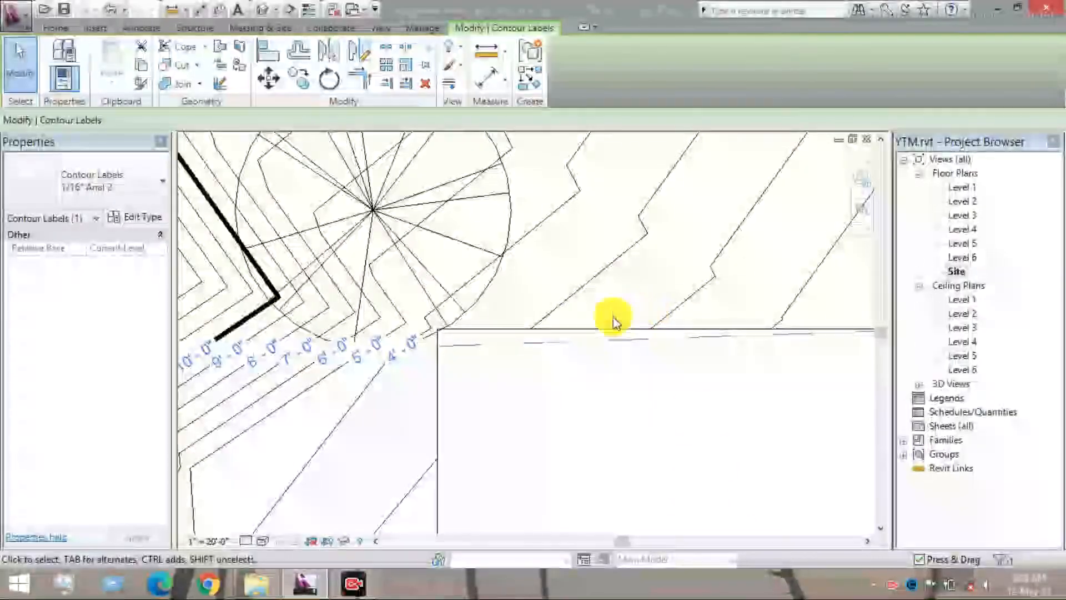
pyautogui.rightClick(552, 330)
pyautogui.click(472, 364)
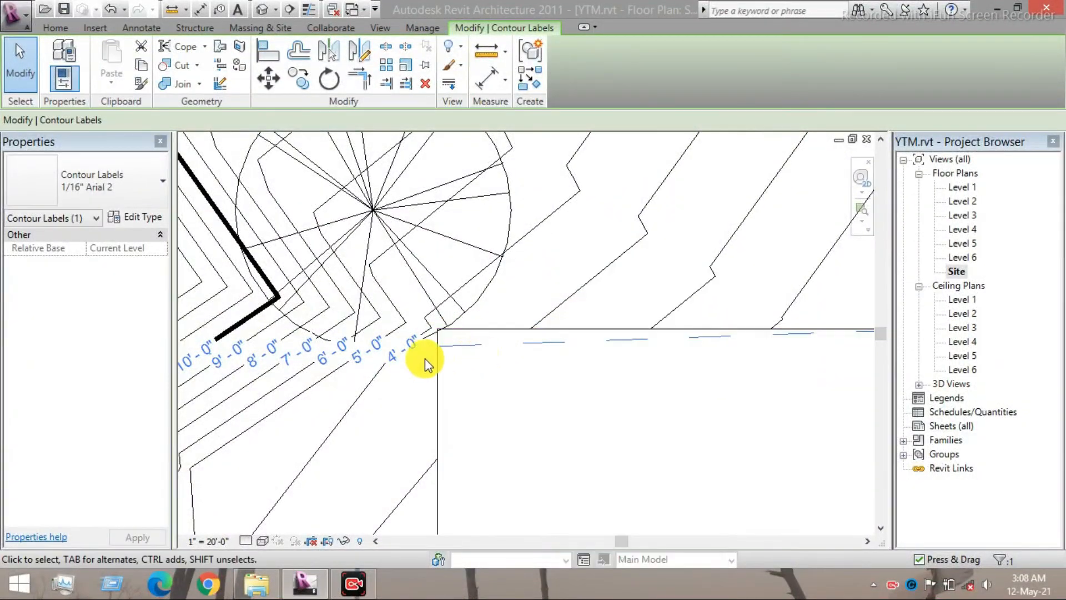
pyautogui.scroll(-6, 416, 352)
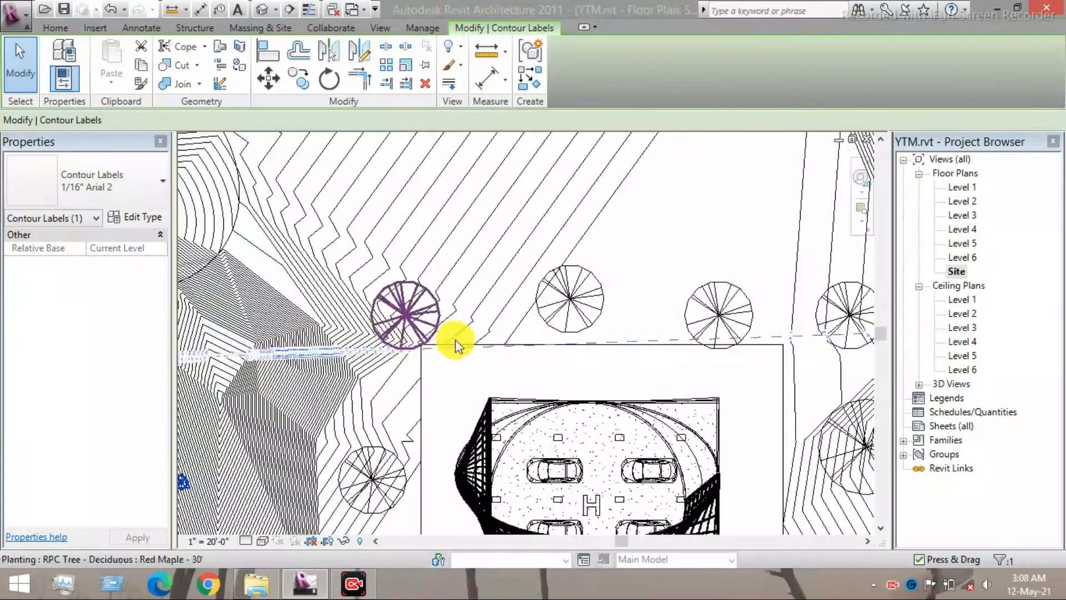
pyautogui.moveTo(781, 333); pyautogui.dragTo(614, 341, button='middle')
pyautogui.scroll(5, 605, 336)
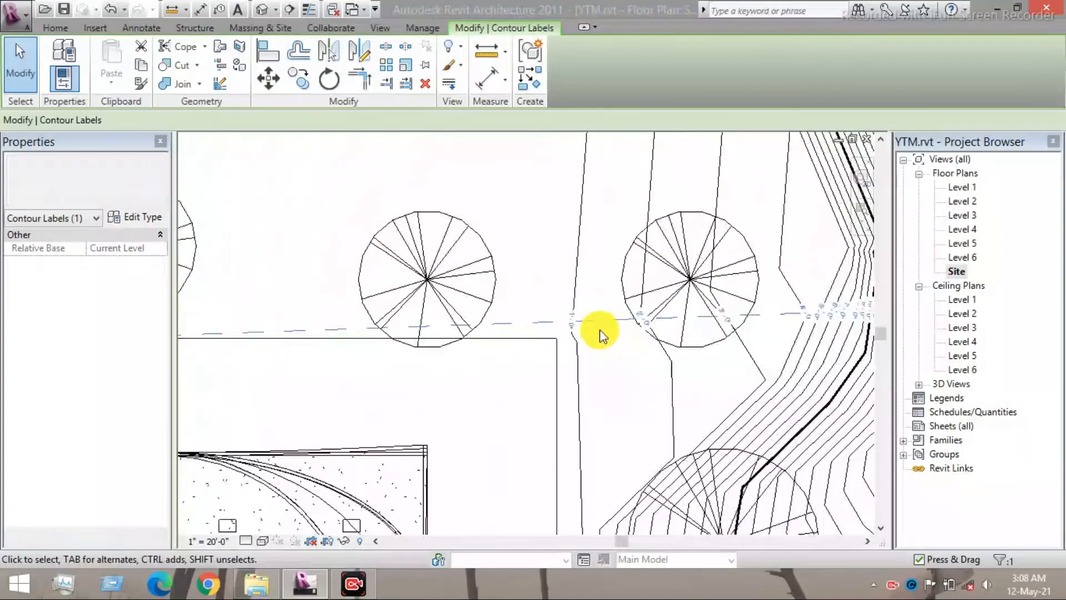
pyautogui.scroll(-4, 560, 324)
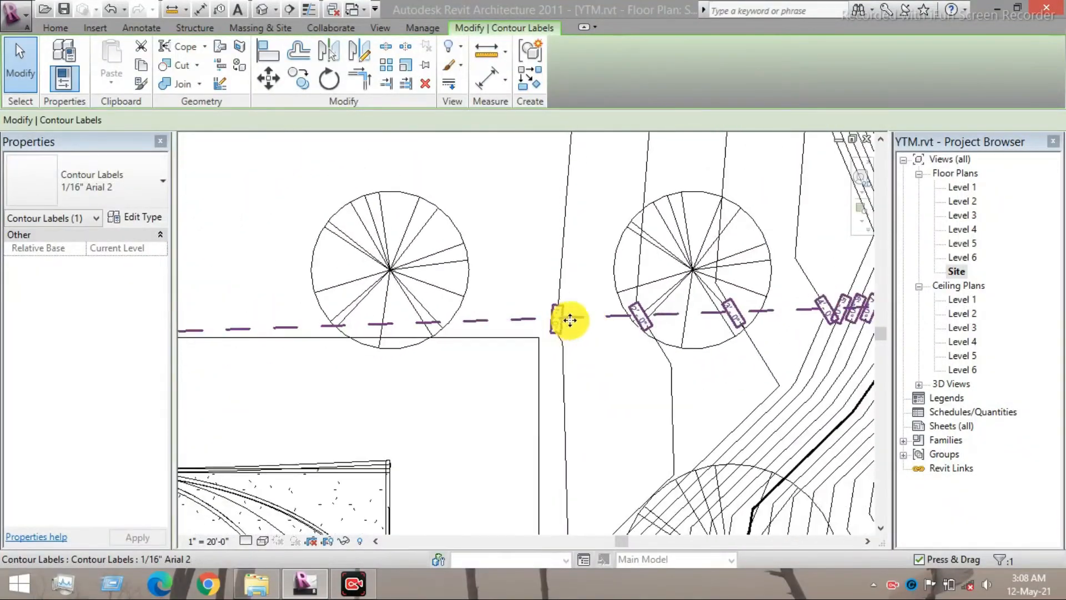
# Step: Read the contour labels across the eastern hill up to the site's east edge and review that side as a whole
pyautogui.moveTo(744, 335); pyautogui.dragTo(488, 328, button='middle')
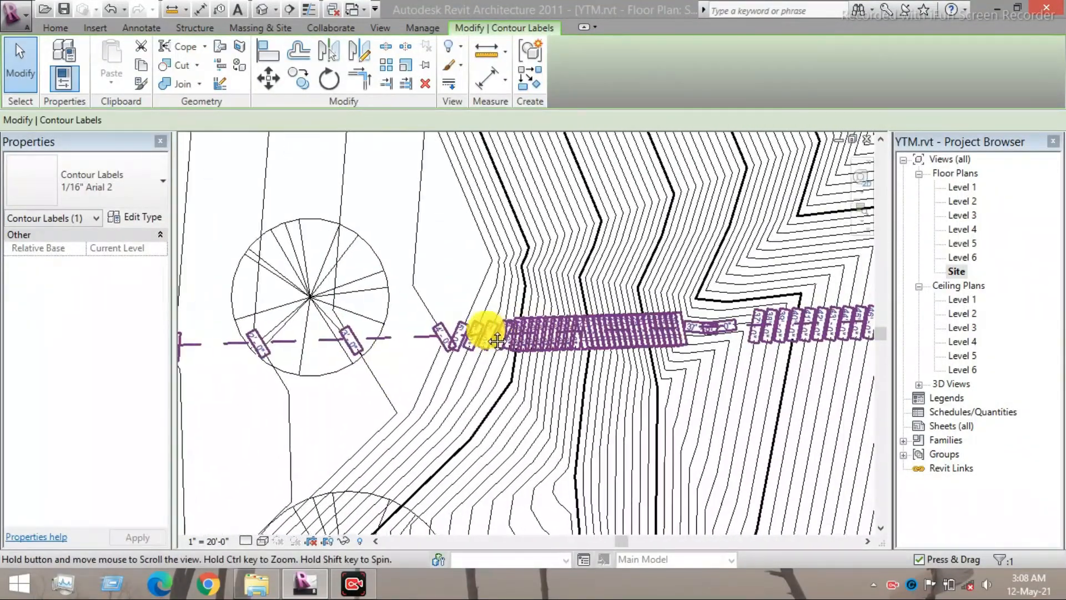
pyautogui.scroll(6, 576, 333)
pyautogui.scroll(2, 609, 330)
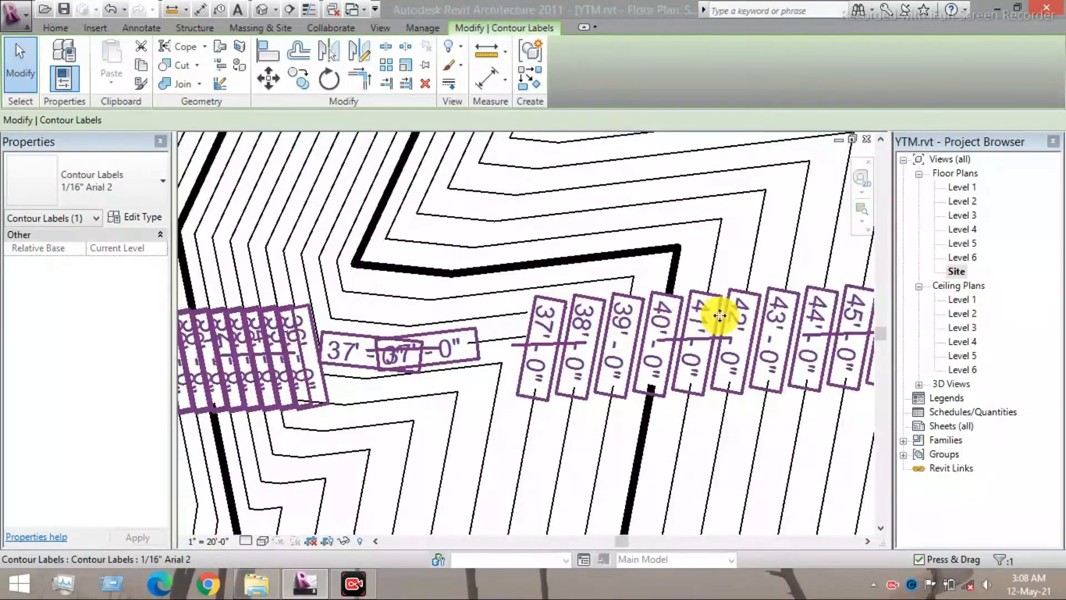
pyautogui.moveTo(719, 317); pyautogui.dragTo(339, 326, button='middle')
pyautogui.moveTo(679, 306); pyautogui.dragTo(361, 325, button='middle')
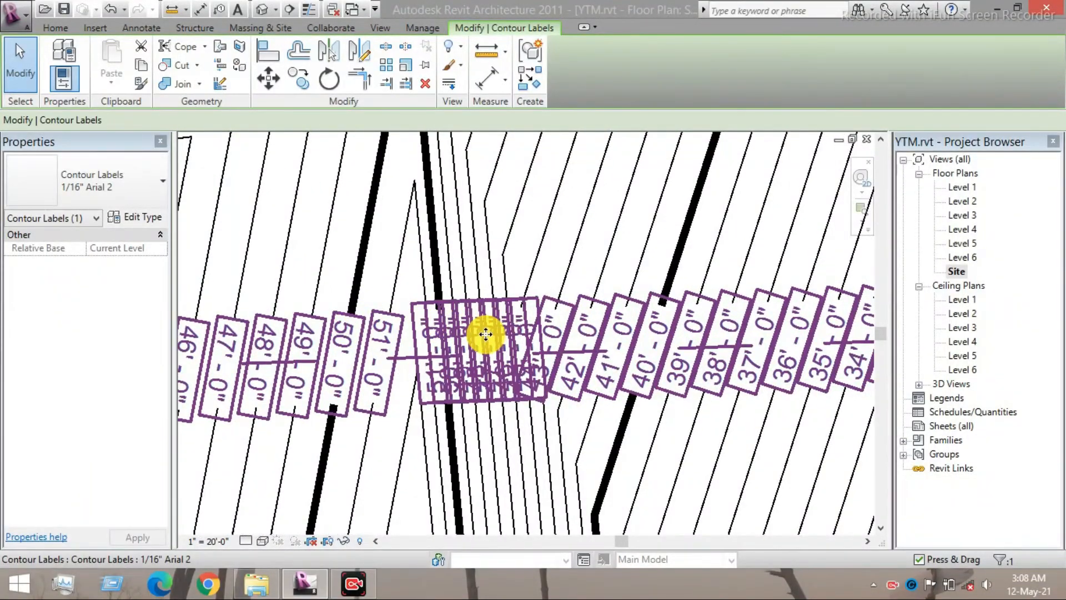
pyautogui.moveTo(650, 364); pyautogui.dragTo(366, 363, button='middle')
pyautogui.moveTo(706, 352); pyautogui.dragTo(389, 353, button='middle')
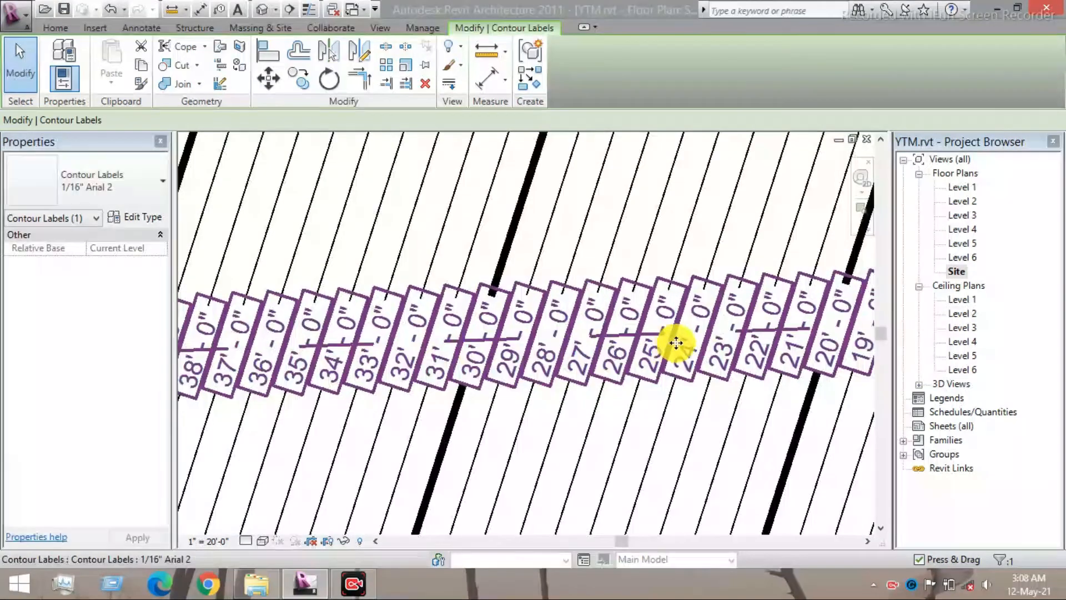
pyautogui.moveTo(678, 340); pyautogui.dragTo(569, 349, button='middle')
pyautogui.moveTo(866, 333); pyautogui.dragTo(490, 340, button='middle')
pyautogui.moveTo(743, 344); pyautogui.dragTo(598, 346, button='middle')
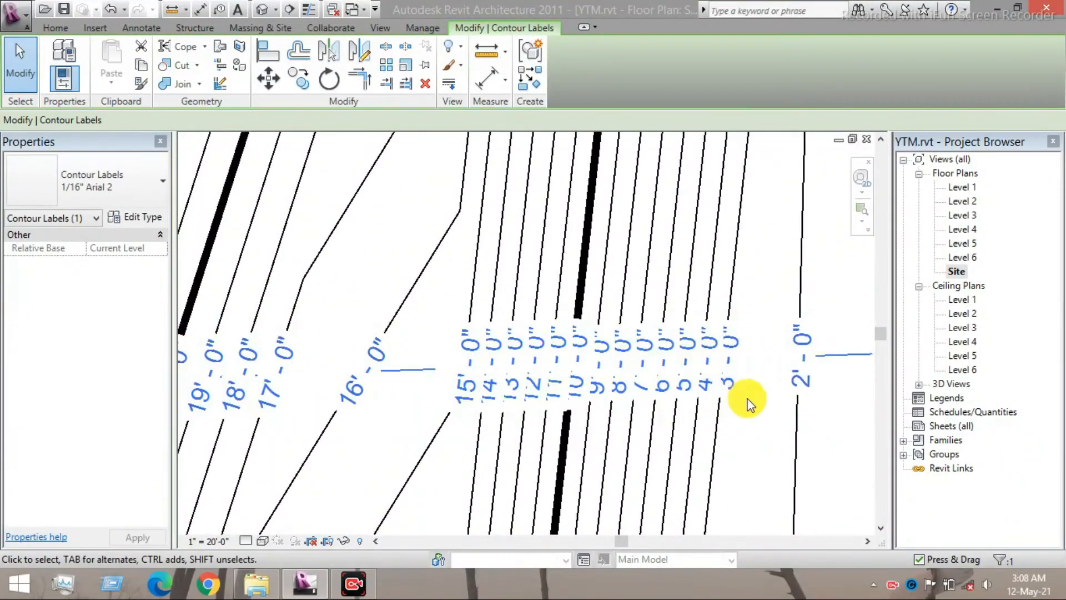
pyautogui.moveTo(744, 405); pyautogui.dragTo(563, 378, button='middle')
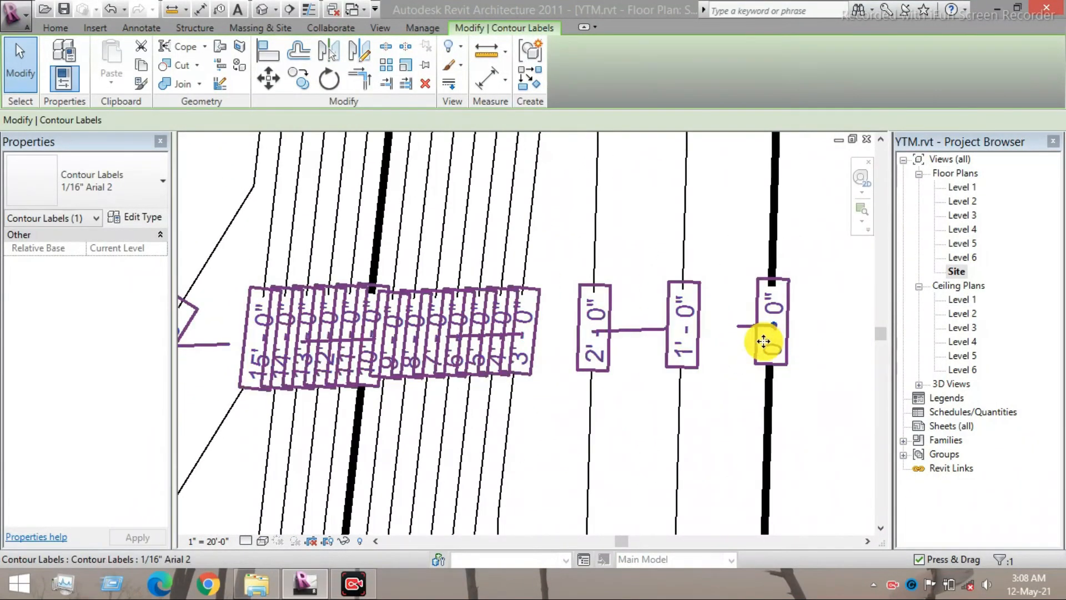
pyautogui.scroll(-6, 764, 339)
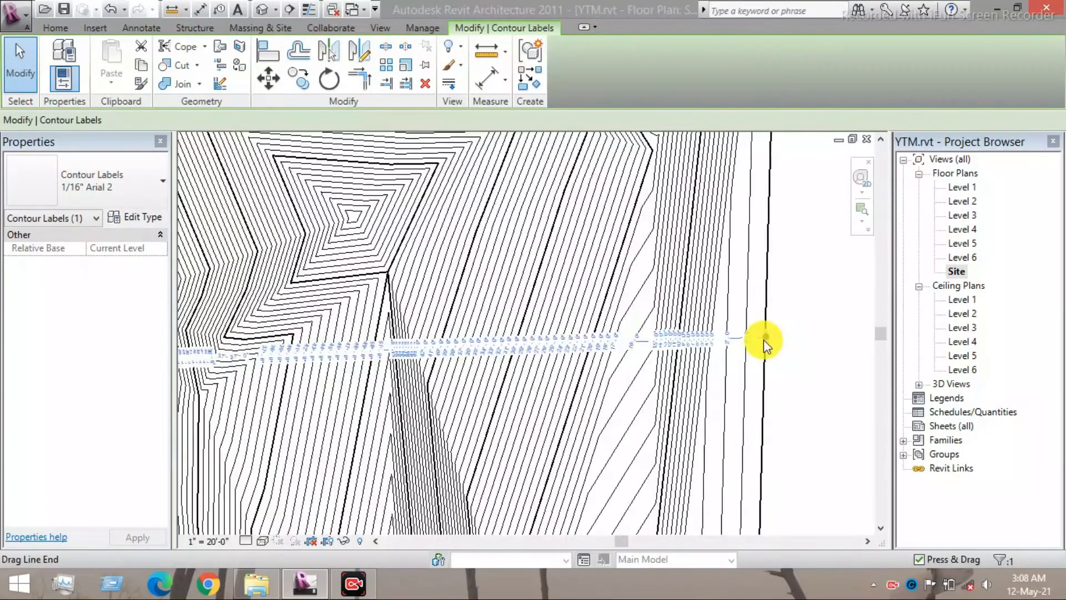
pyautogui.scroll(-2, 764, 339)
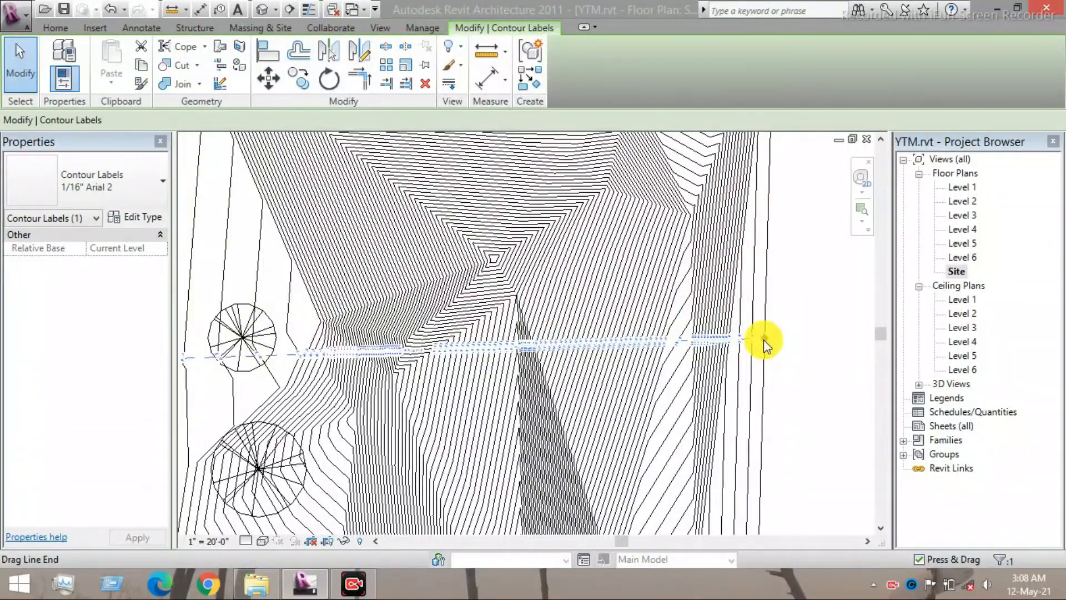
pyautogui.moveTo(597, 349); pyautogui.dragTo(765, 348, button='middle')
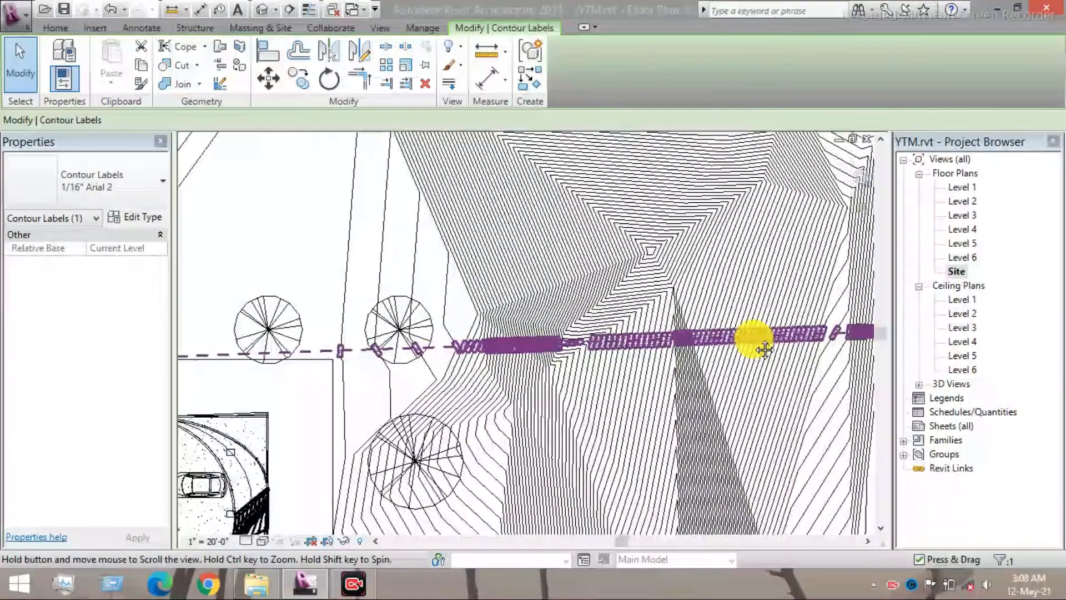
# Step: Place a second contour label line in the Site plan, running from the site's north edge over the eastern hill to the south edge
pyautogui.scroll(-2, 753, 338)
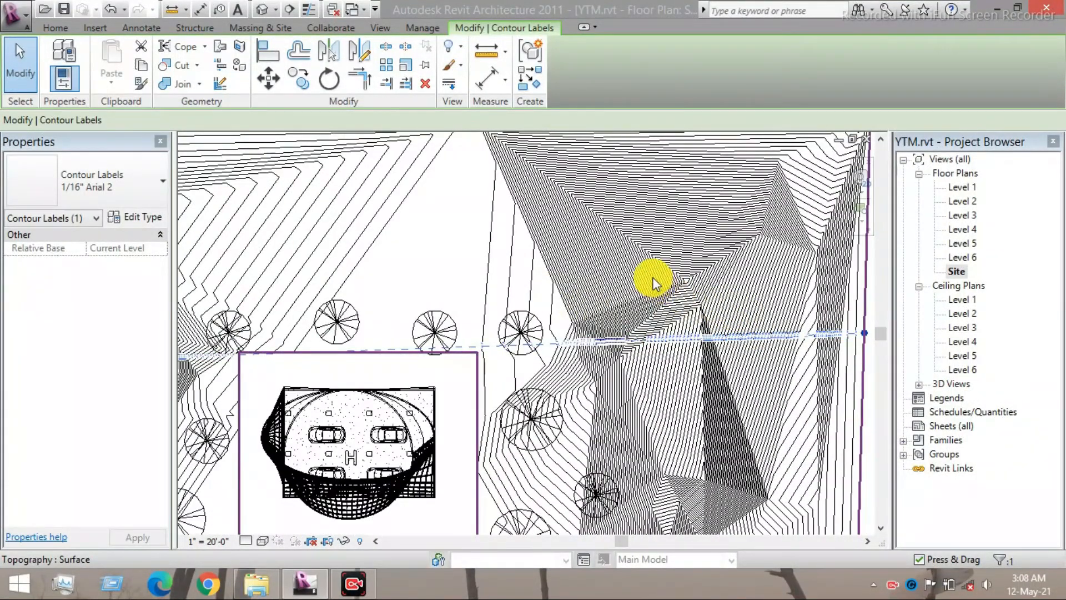
pyautogui.scroll(-4, 652, 281)
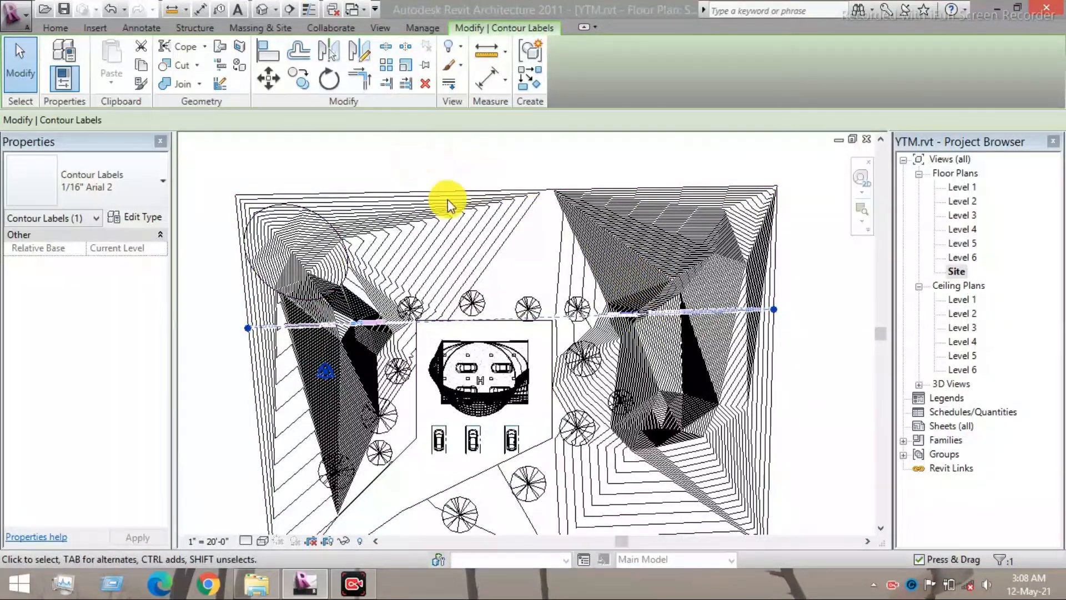
pyautogui.click(245, 29)
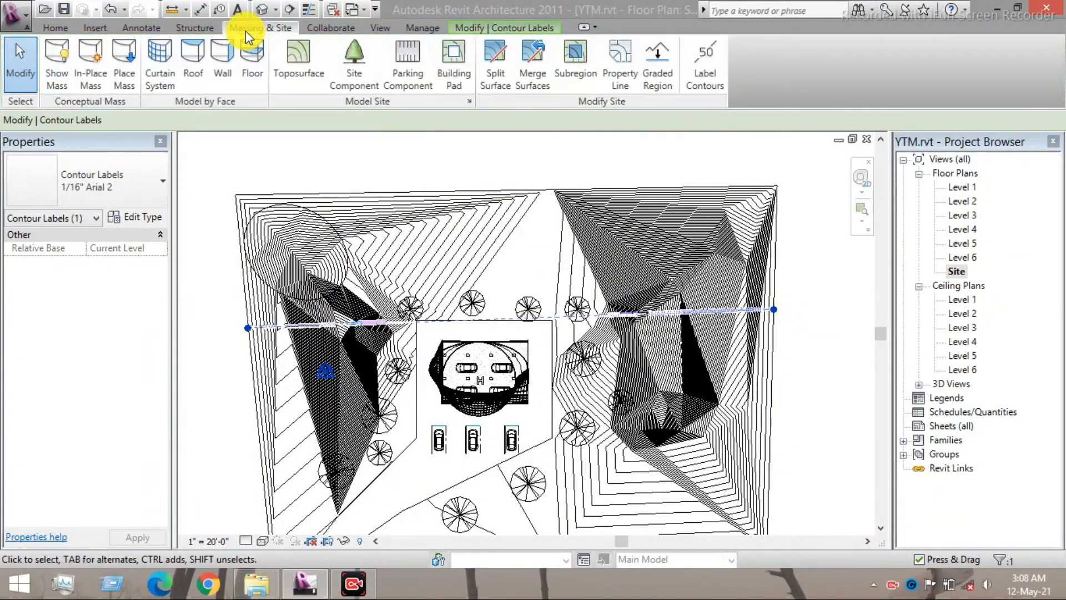
pyautogui.click(710, 83)
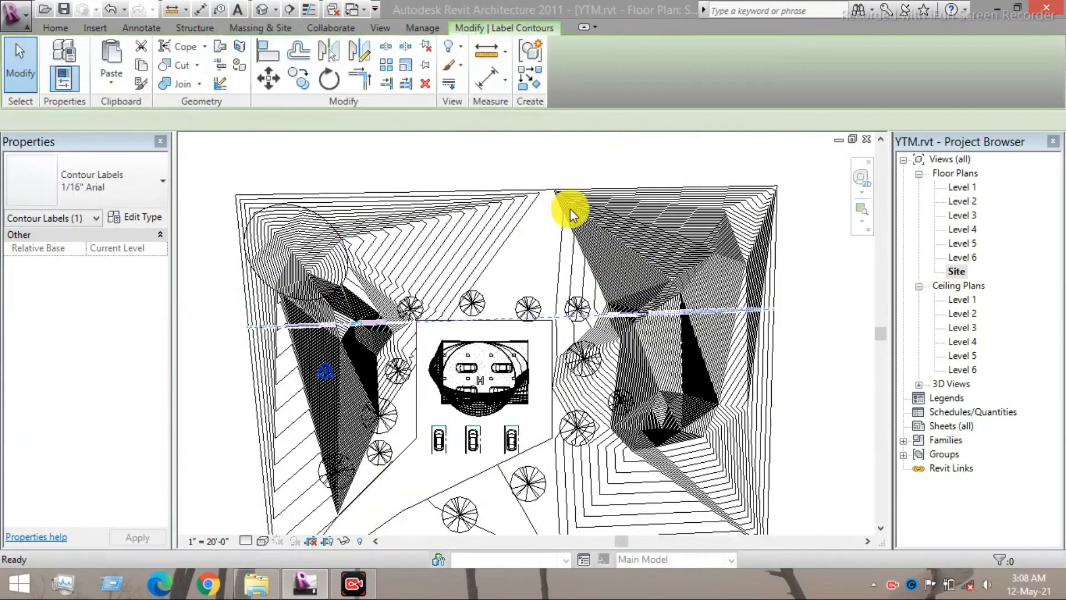
pyautogui.click(639, 187)
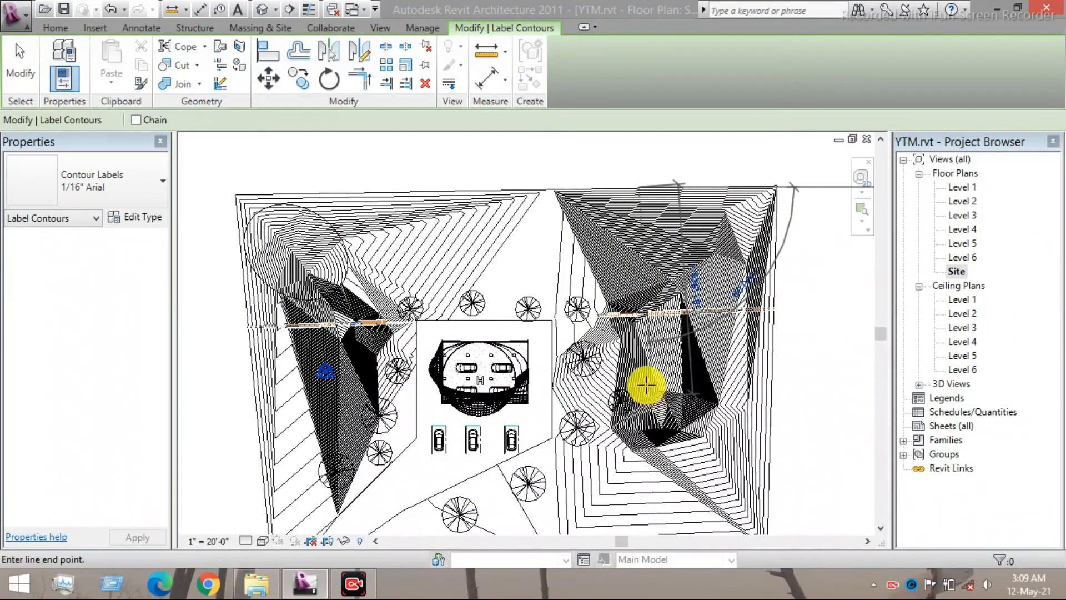
pyautogui.moveTo(647, 381); pyautogui.dragTo(631, 330, button='middle')
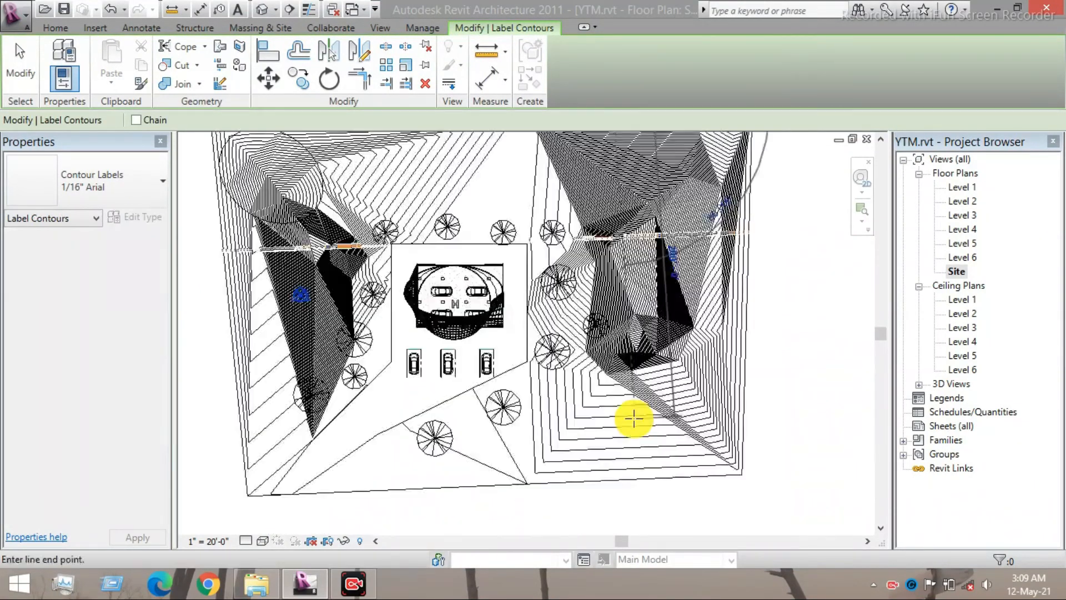
pyautogui.click(640, 478)
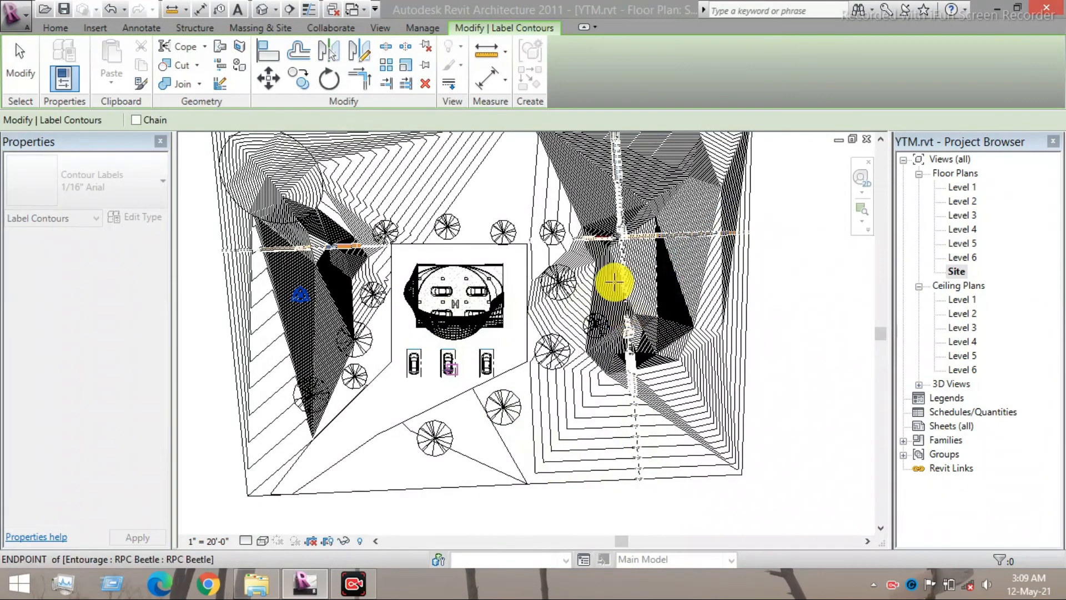
# Step: Try to switch the contour label type to 1/16" Arial 2, and leave the Label Contours command
pyautogui.click(144, 196)
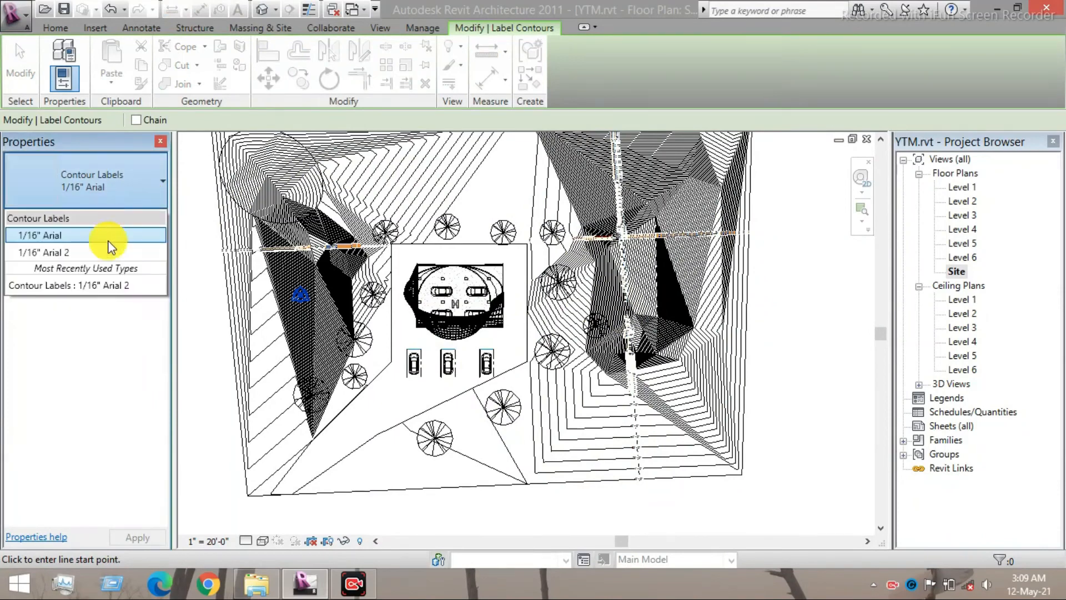
pyautogui.click(99, 254)
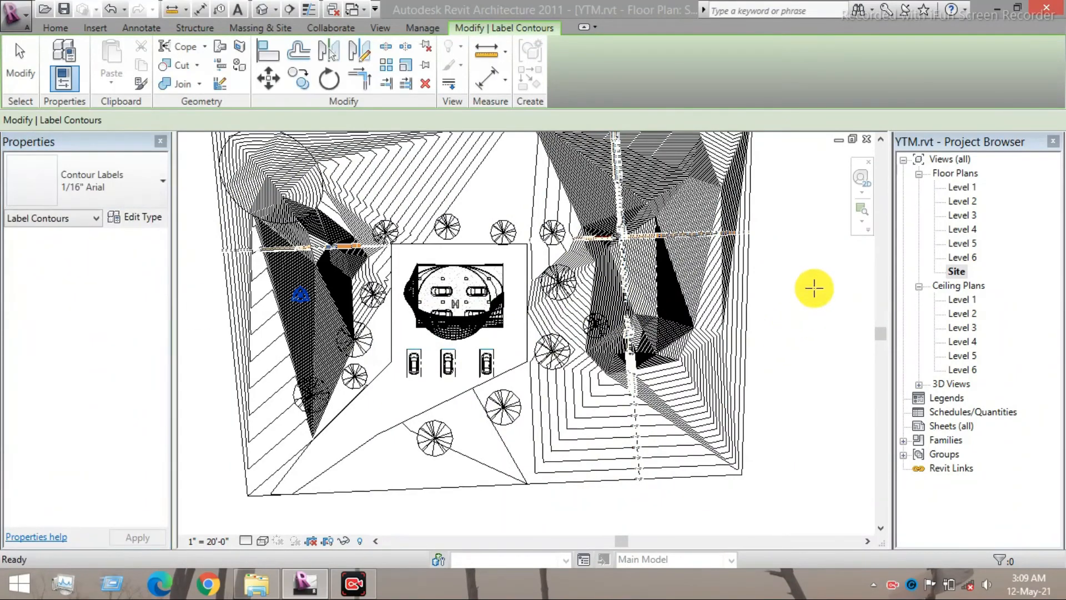
pyautogui.moveTo(811, 287); pyautogui.dragTo(781, 348, button='middle')
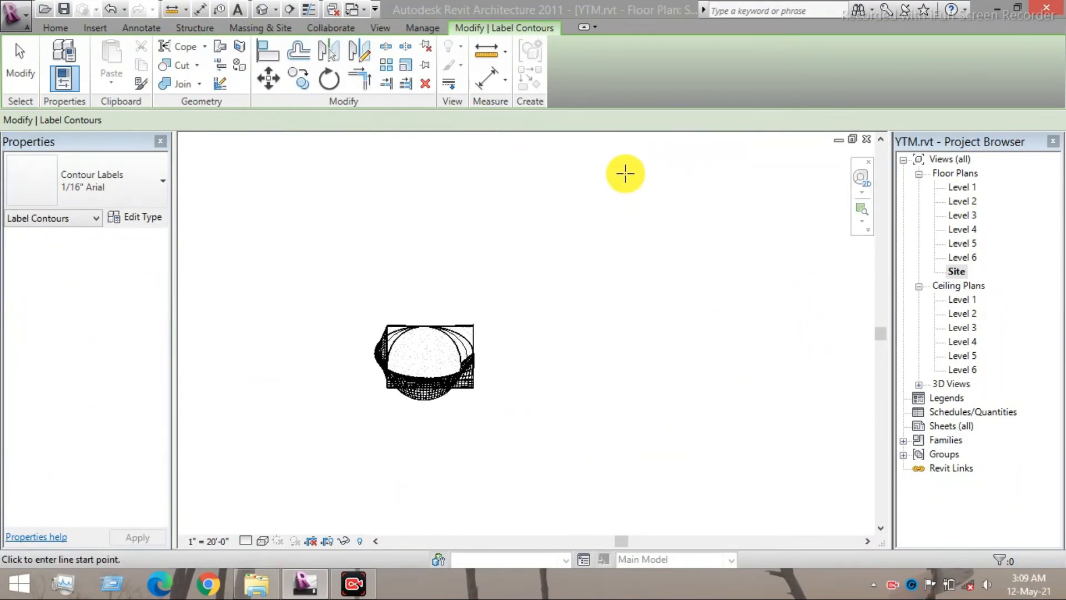
pyautogui.press('Escape')
# Step: Examine the new line's contour labels up close from the site's north edge down the eastern hill
pyautogui.scroll(3, 590, 178)
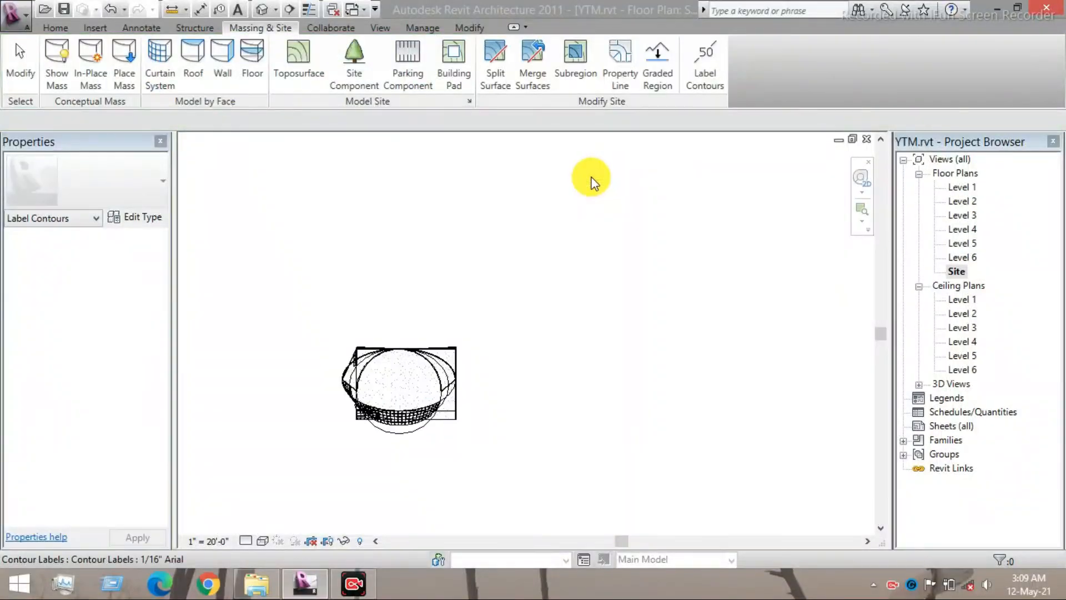
pyautogui.scroll(6, 577, 182)
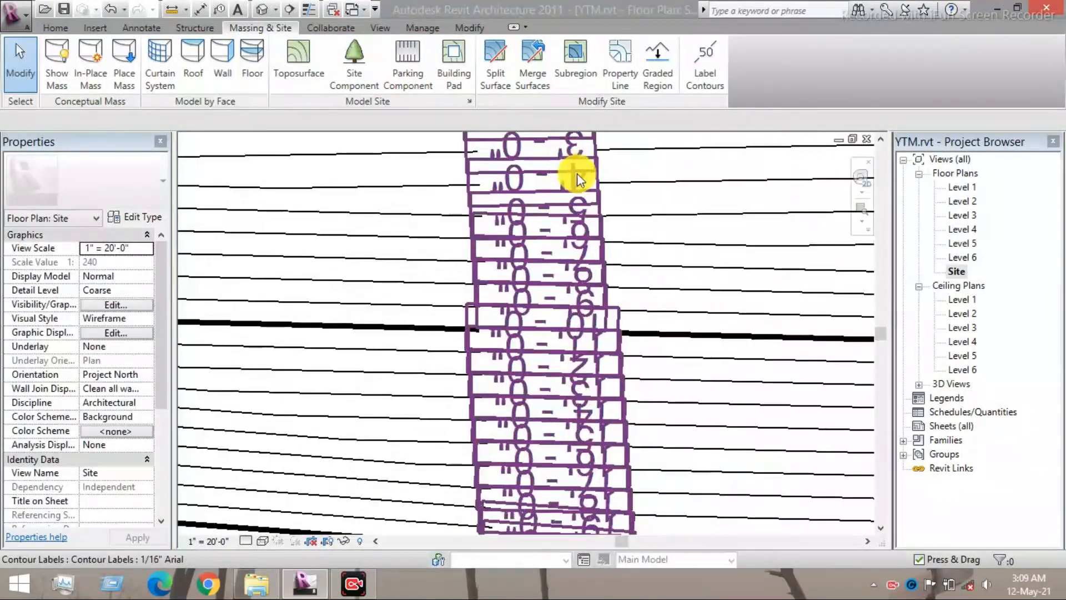
pyautogui.scroll(-5, 583, 200)
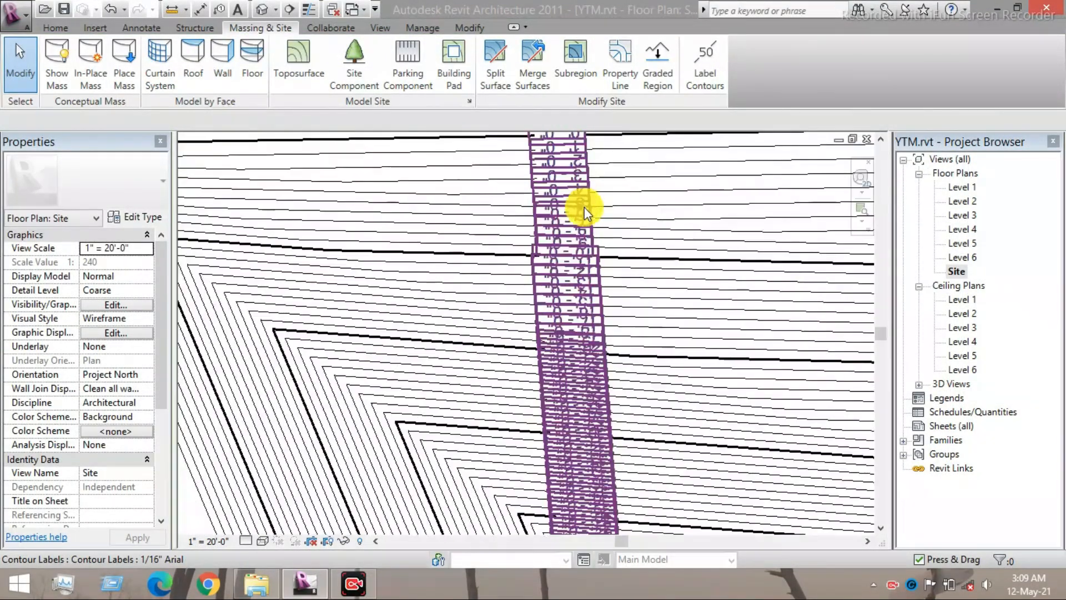
pyautogui.moveTo(597, 259); pyautogui.dragTo(578, 150, button='middle')
pyautogui.scroll(-3, 562, 318)
pyautogui.moveTo(570, 337); pyautogui.dragTo(549, 227, button='middle')
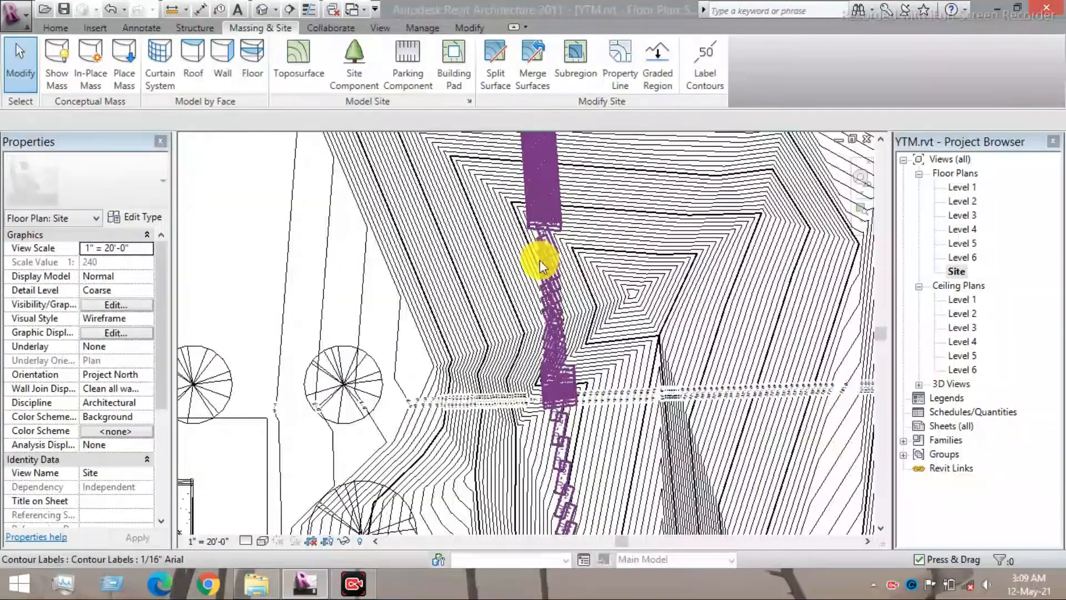
pyautogui.scroll(4, 550, 281)
pyautogui.scroll(-3, 556, 291)
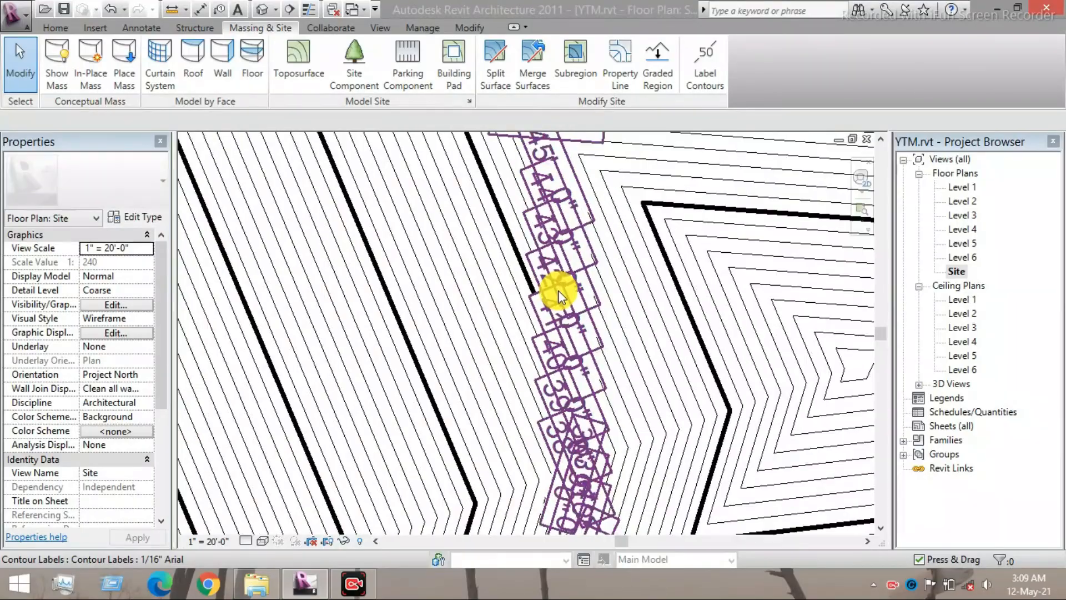
# Step: Inspect the contour labels where the new north-south line crosses the existing east-west label line
pyautogui.moveTo(554, 292); pyautogui.dragTo(570, 241, button='middle')
pyautogui.scroll(1, 563, 354)
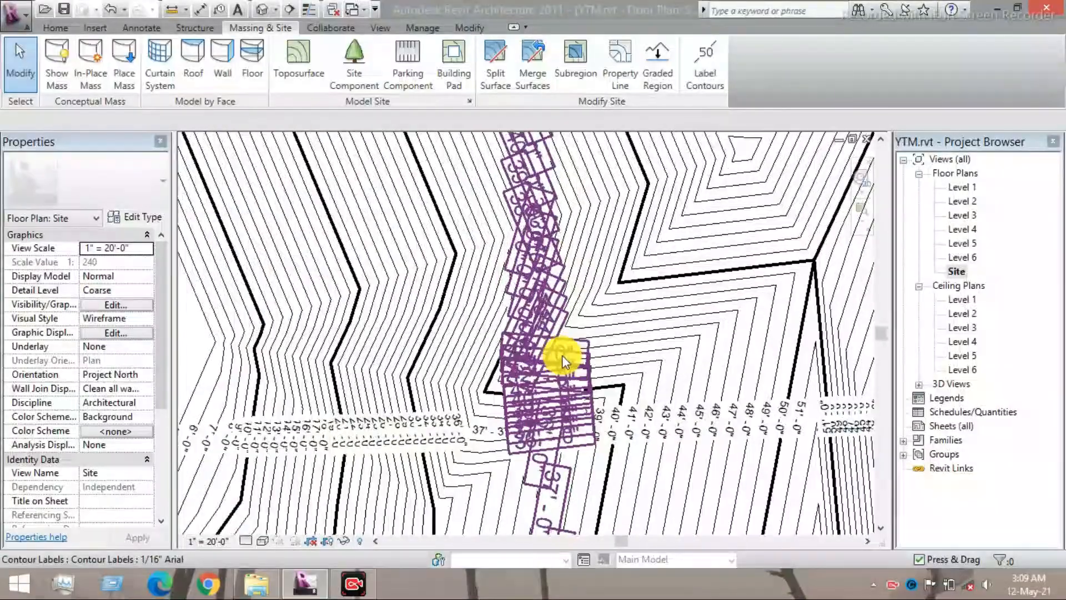
pyautogui.scroll(-3, 565, 349)
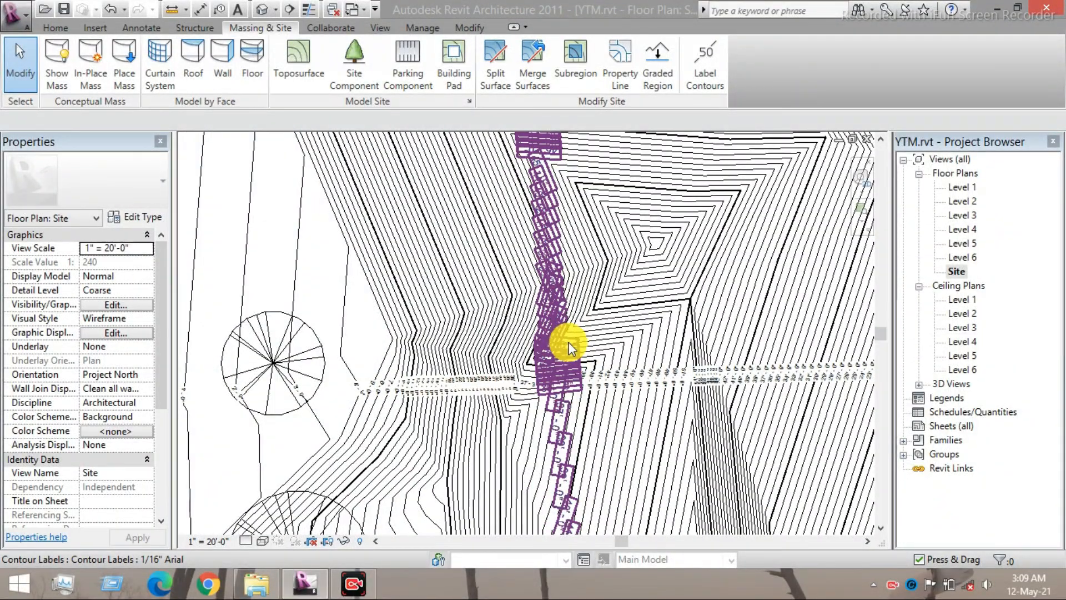
pyautogui.scroll(3, 542, 357)
pyautogui.scroll(3, 549, 342)
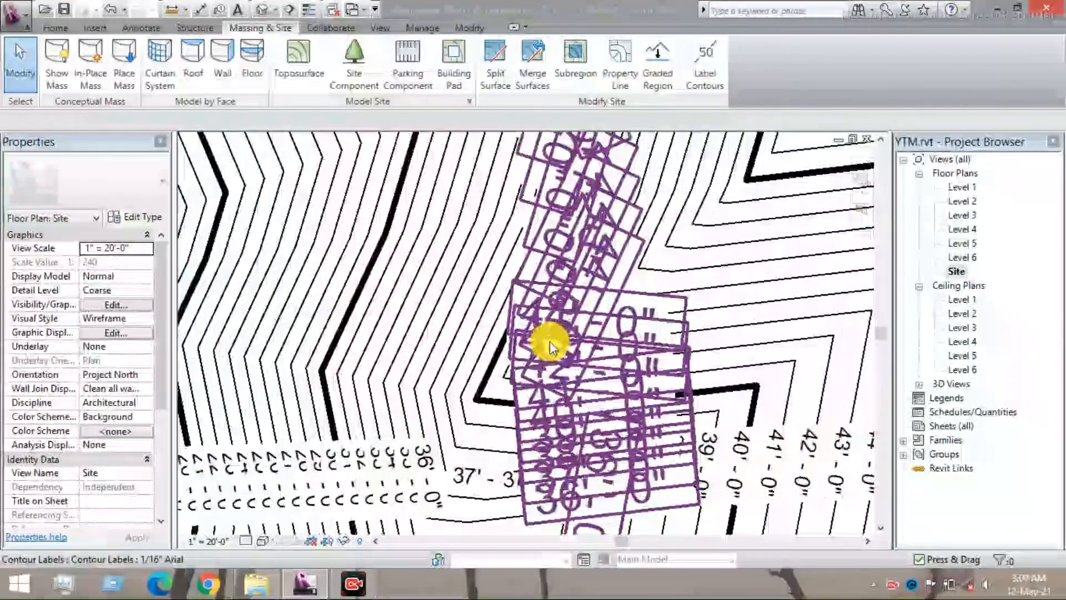
pyautogui.scroll(-4, 557, 330)
pyautogui.scroll(-2, 575, 384)
# Step: Read the contour labels from the crossing down the eastern hill towards the site's south edge, and review the whole plan
pyautogui.moveTo(574, 383); pyautogui.dragTo(543, 245, button='middle')
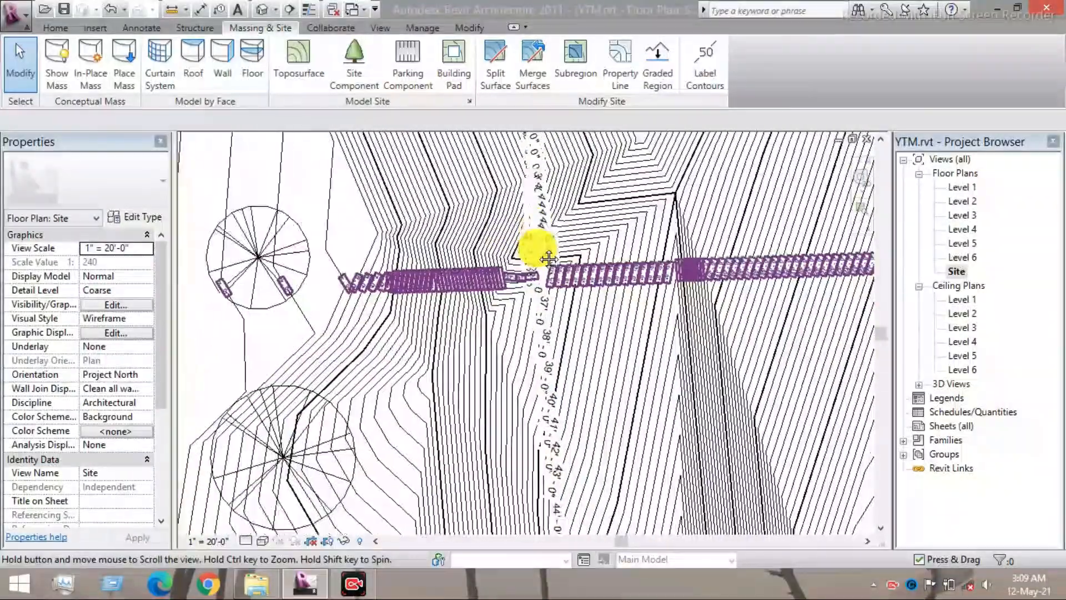
pyautogui.scroll(4, 542, 333)
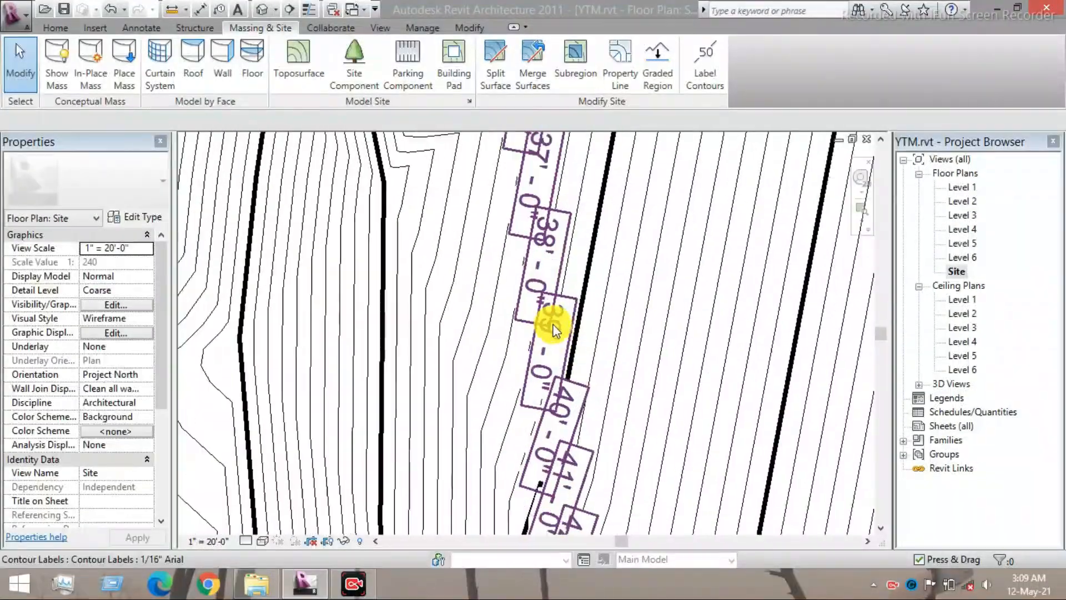
pyautogui.scroll(-2, 556, 328)
pyautogui.moveTo(556, 327); pyautogui.dragTo(511, 170, button='middle')
pyautogui.scroll(-1, 511, 367)
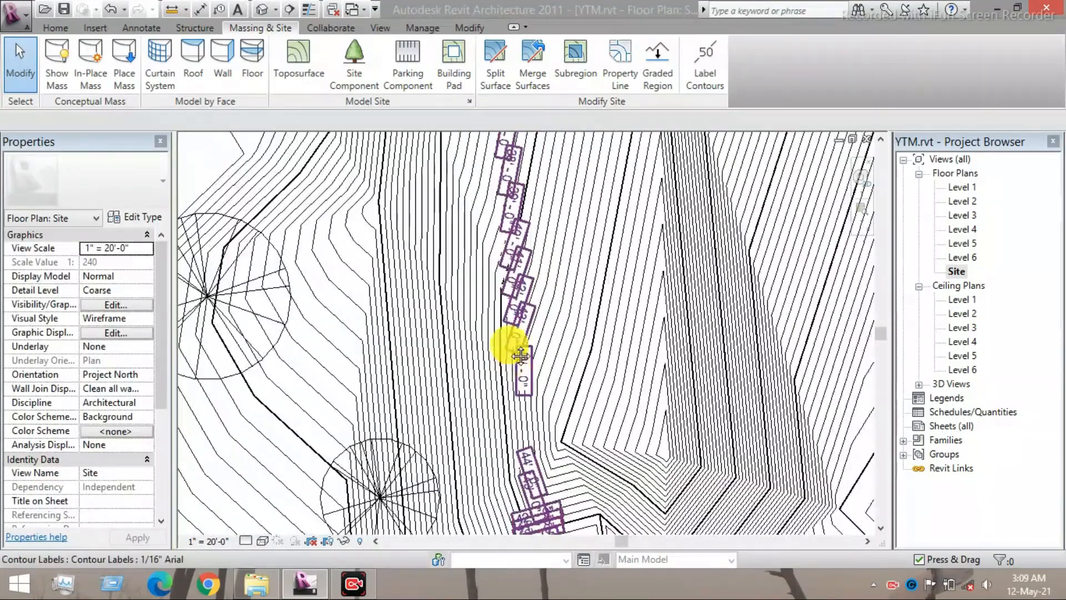
pyautogui.moveTo(513, 319); pyautogui.dragTo(500, 160, button='middle')
pyautogui.moveTo(504, 344); pyautogui.dragTo(503, 282, button='middle')
pyautogui.moveTo(511, 522); pyautogui.dragTo(523, 324, button='middle')
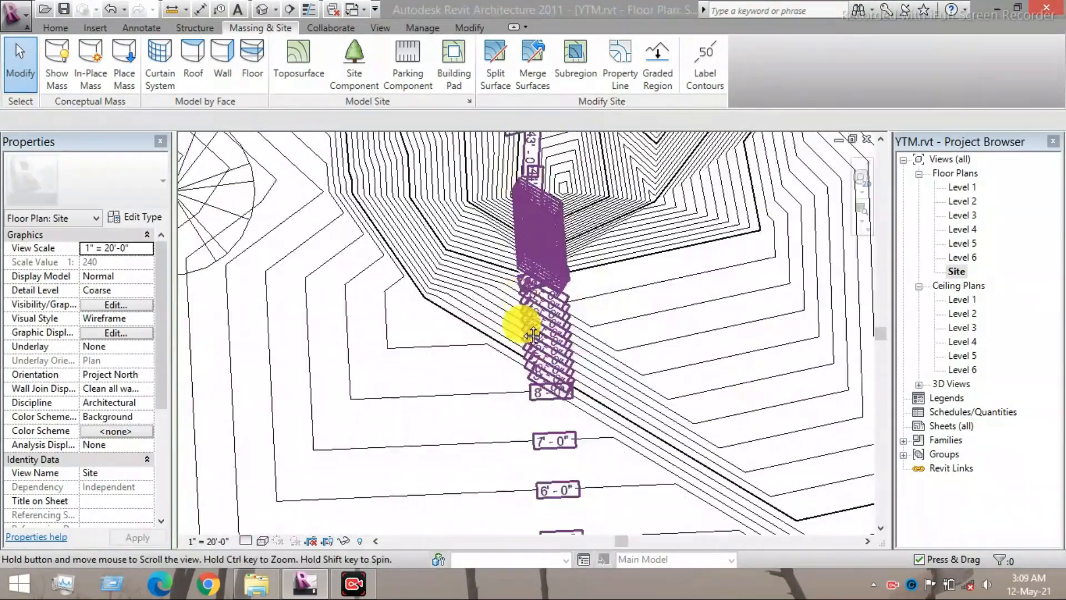
pyautogui.moveTo(554, 450); pyautogui.dragTo(555, 435, button='middle')
pyautogui.scroll(1, 558, 422)
pyautogui.scroll(-5, 560, 420)
pyautogui.scroll(-2, 562, 416)
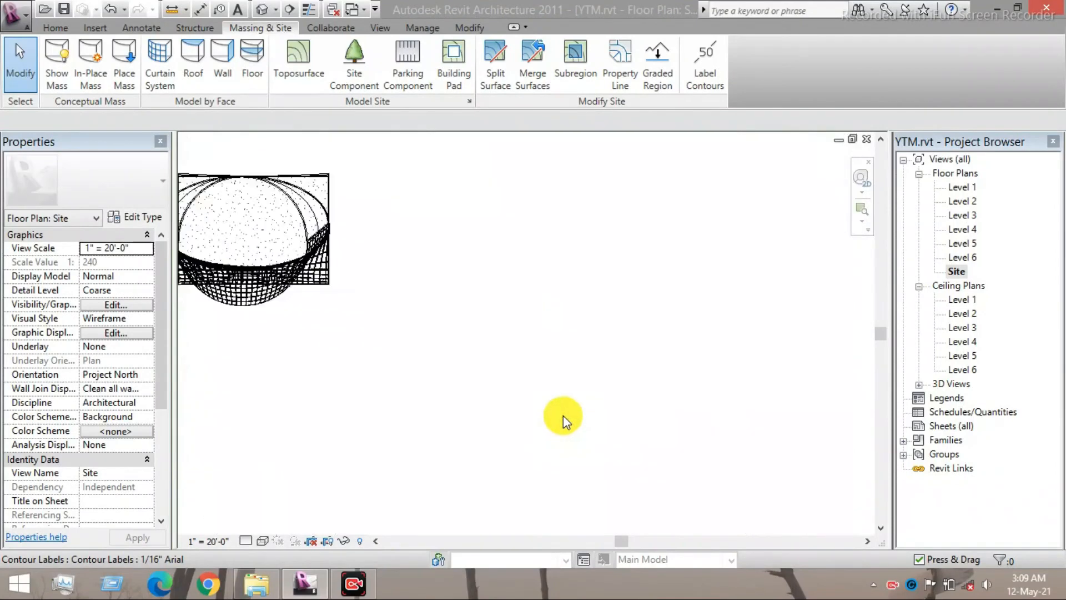
pyautogui.moveTo(621, 533); pyautogui.dragTo(614, 531, button='middle')
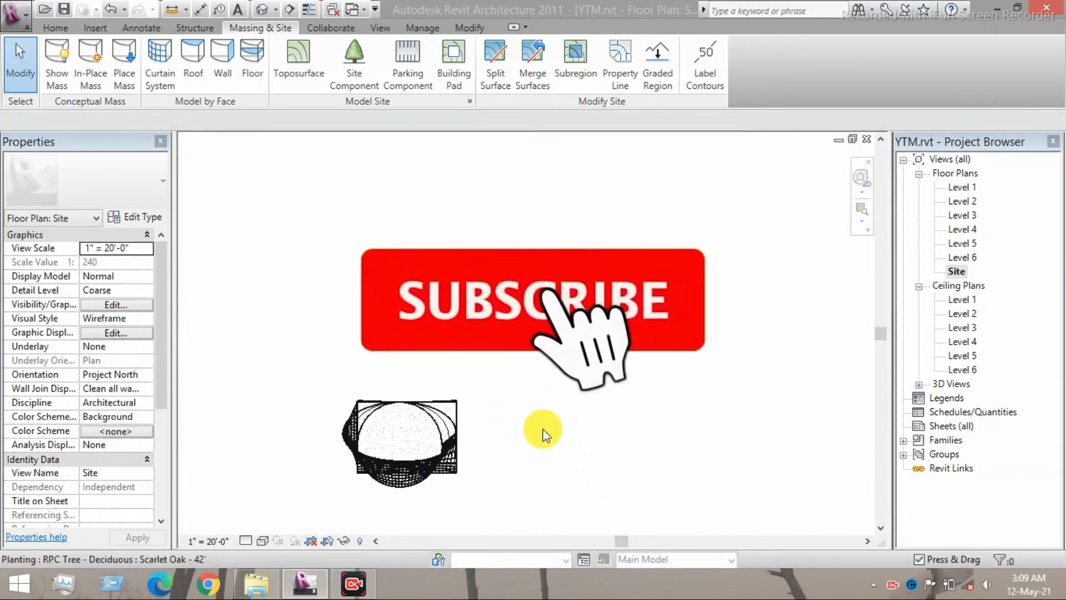